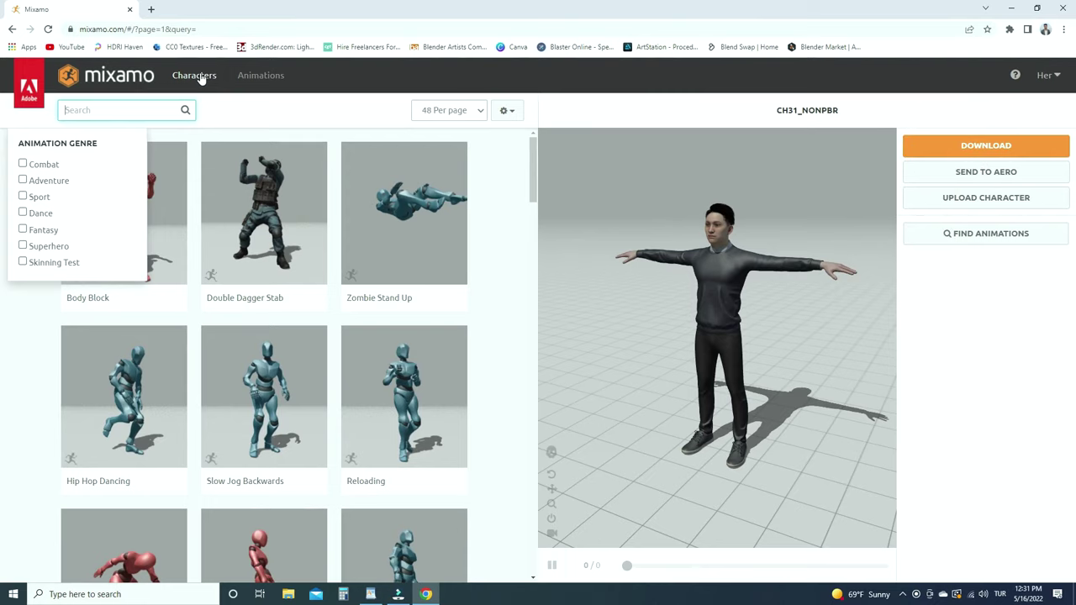
# Search the characters for "football" and load the Shannon character
pyautogui.click(200, 76)
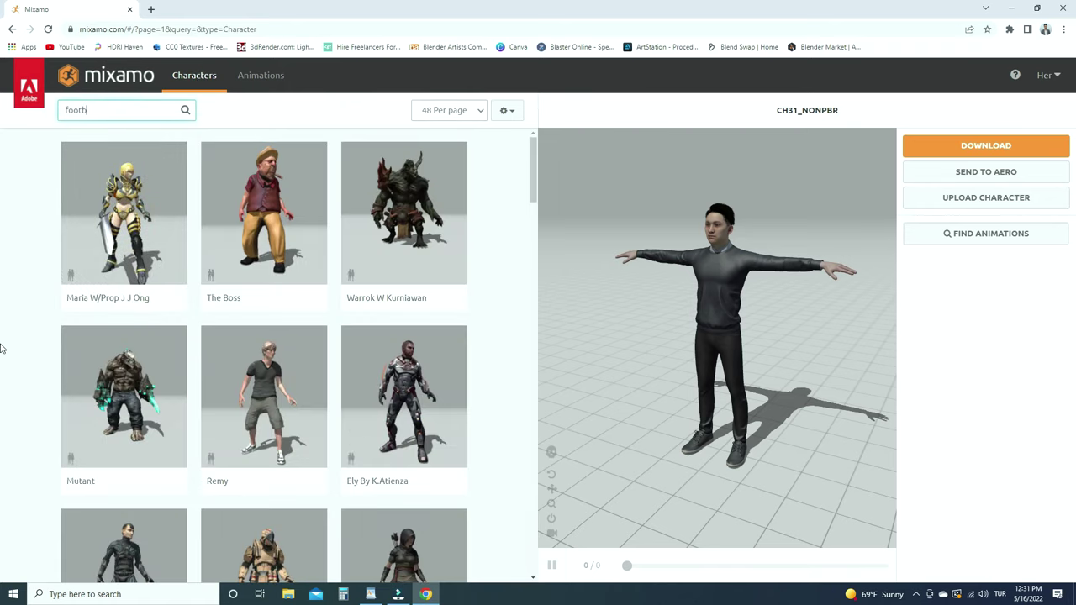
pyautogui.press('Return')
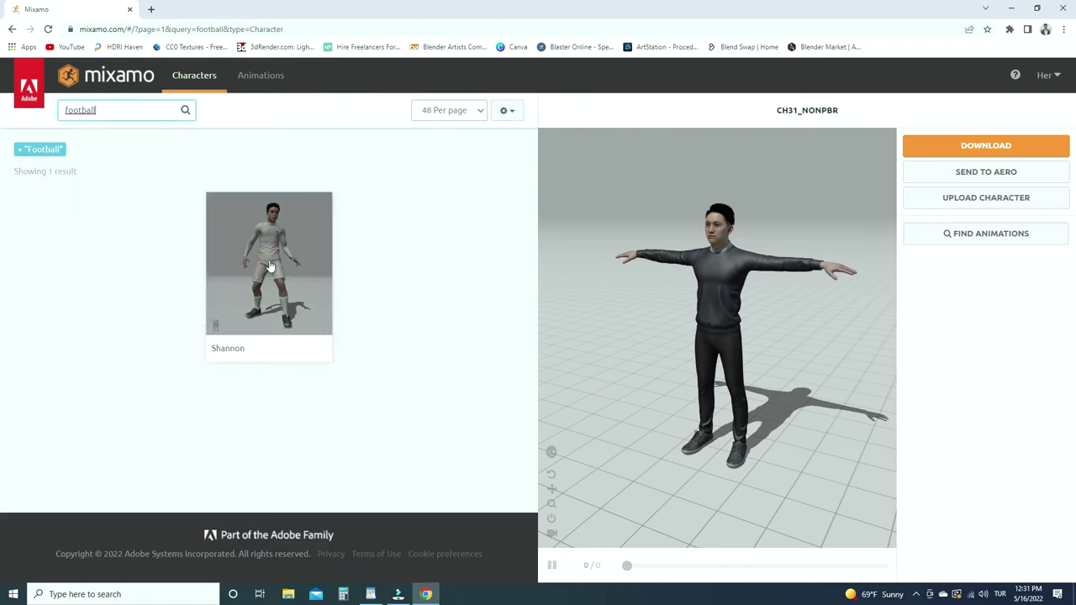
pyautogui.click(269, 269)
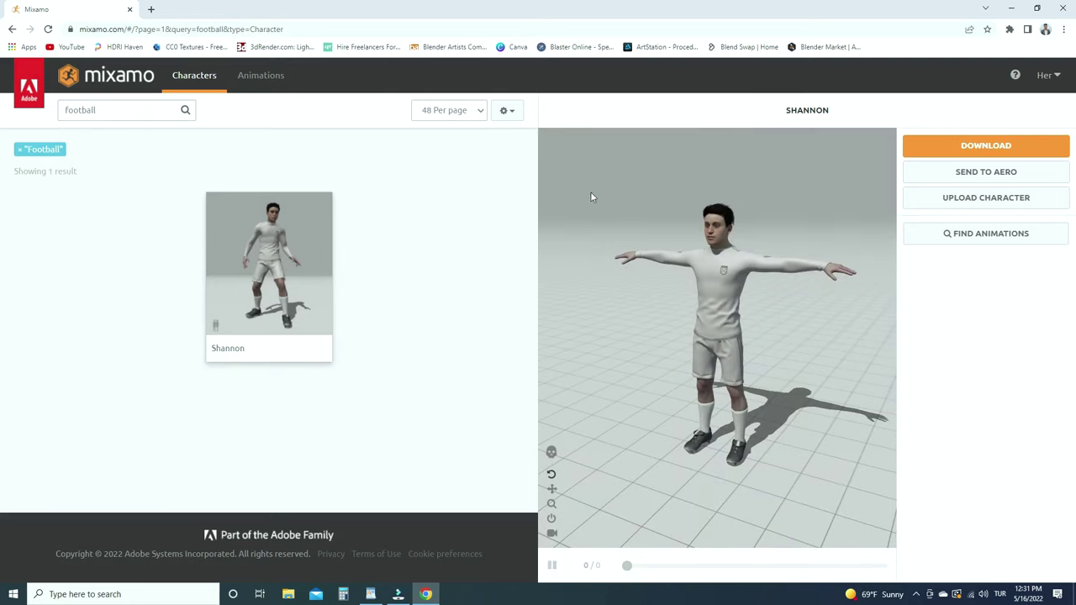
# Search the animations for "goalkeeper" instead of football
pyautogui.click(263, 76)
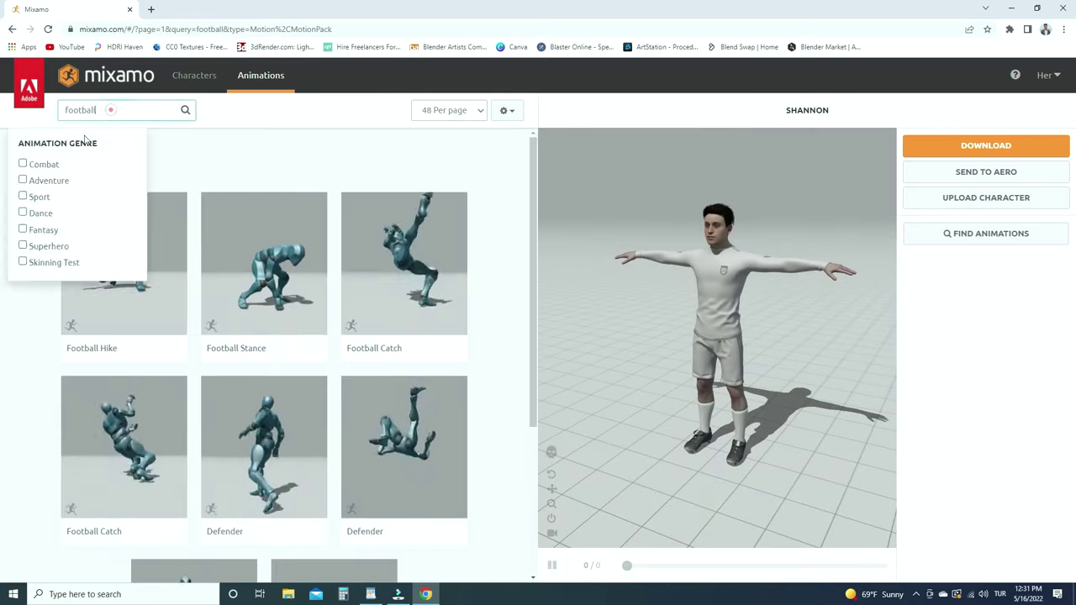
pyautogui.hotkey('ctrl', 'a')
pyautogui.write('goal')
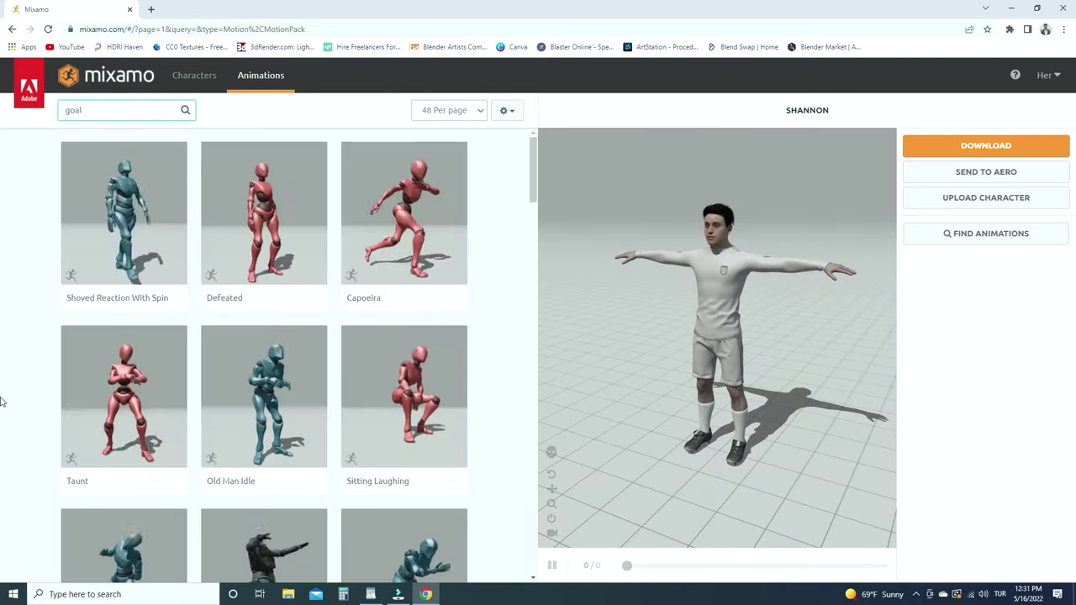
pyautogui.write('keeper')
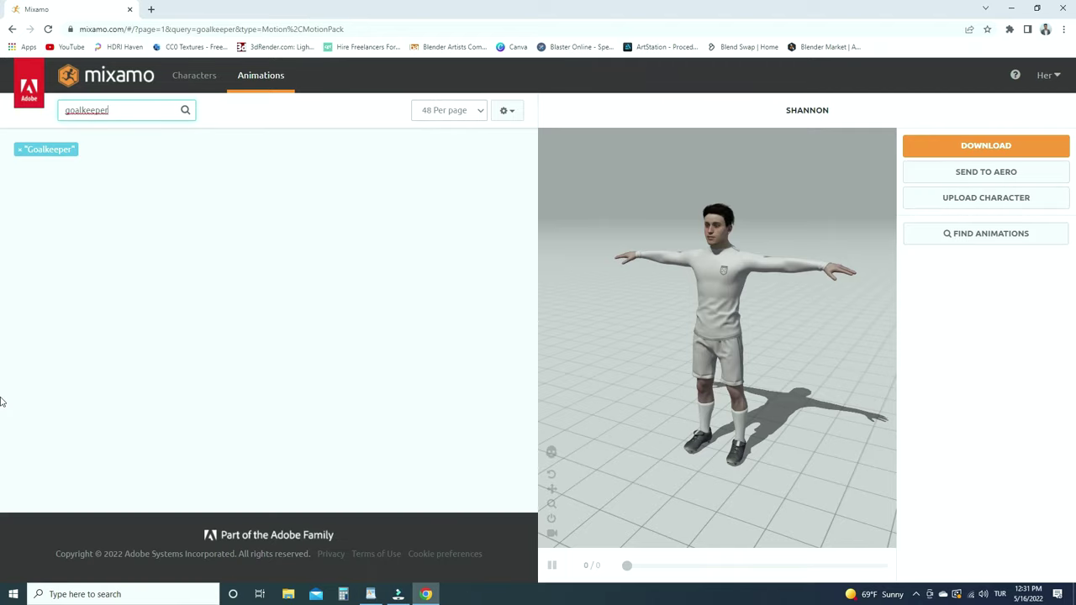
# Apply the first Goalkeeper Idle animation to Shannon and review its download settings without downloading
pyautogui.scroll(-7, 302, 298)
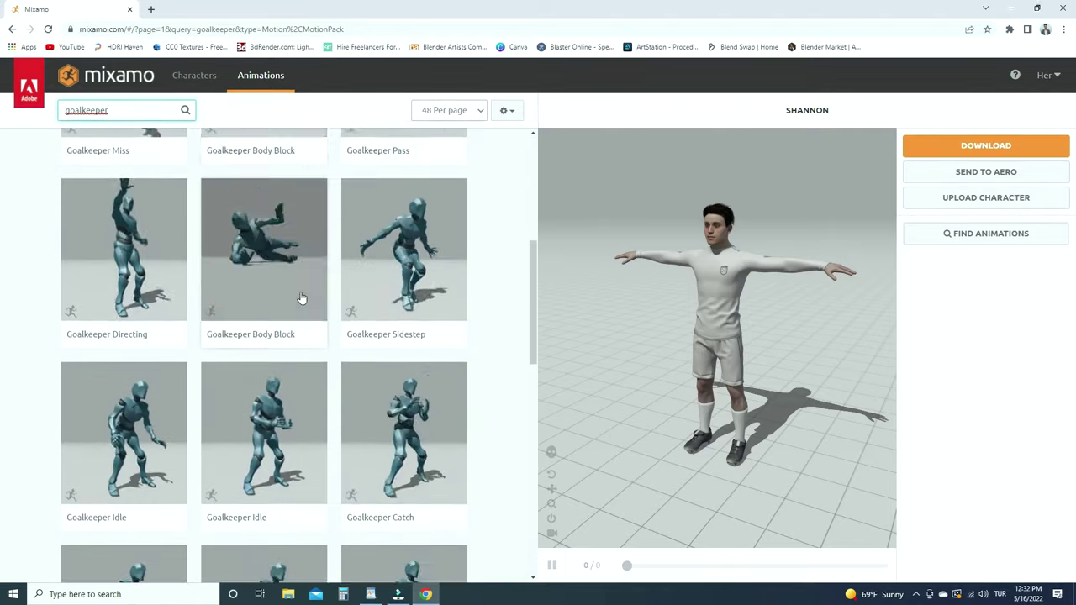
pyautogui.scroll(-1, 302, 235)
pyautogui.scroll(1, 252, 252)
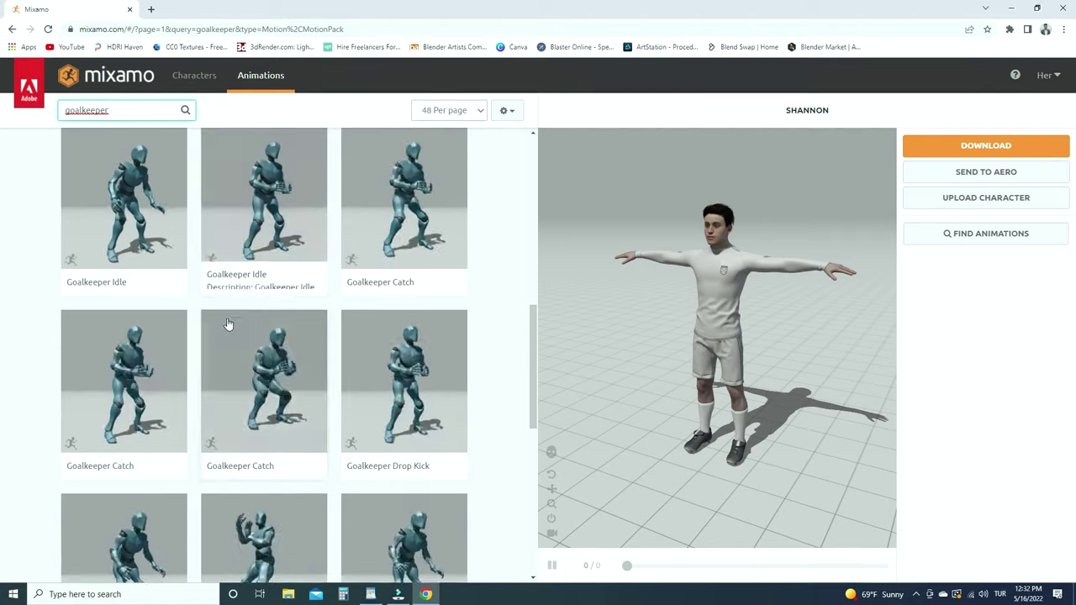
pyautogui.scroll(1, 109, 261)
pyautogui.click(122, 254)
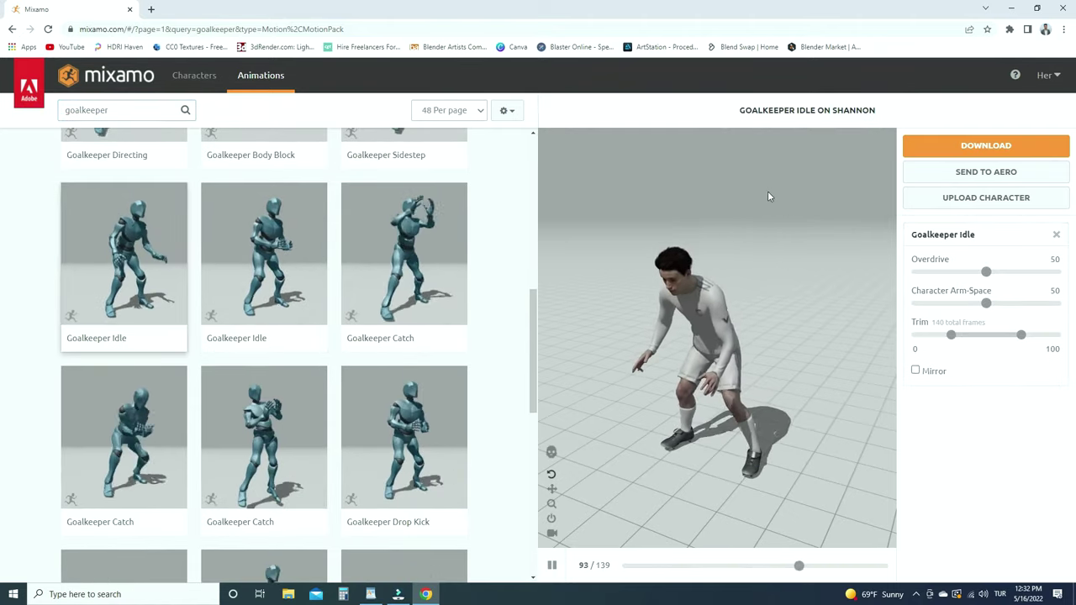
pyautogui.click(996, 146)
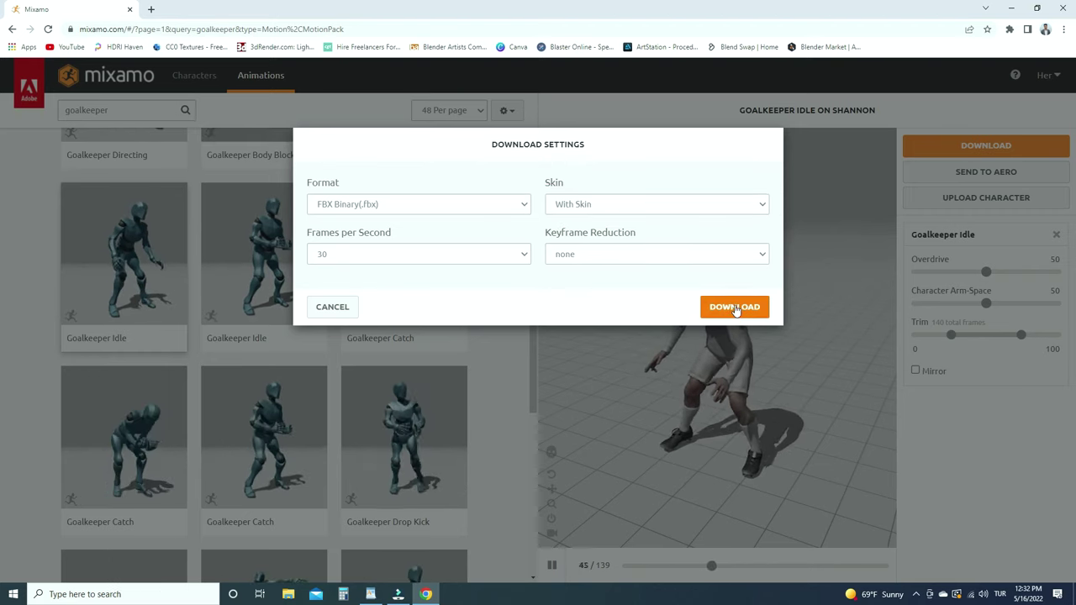
pyautogui.click(348, 307)
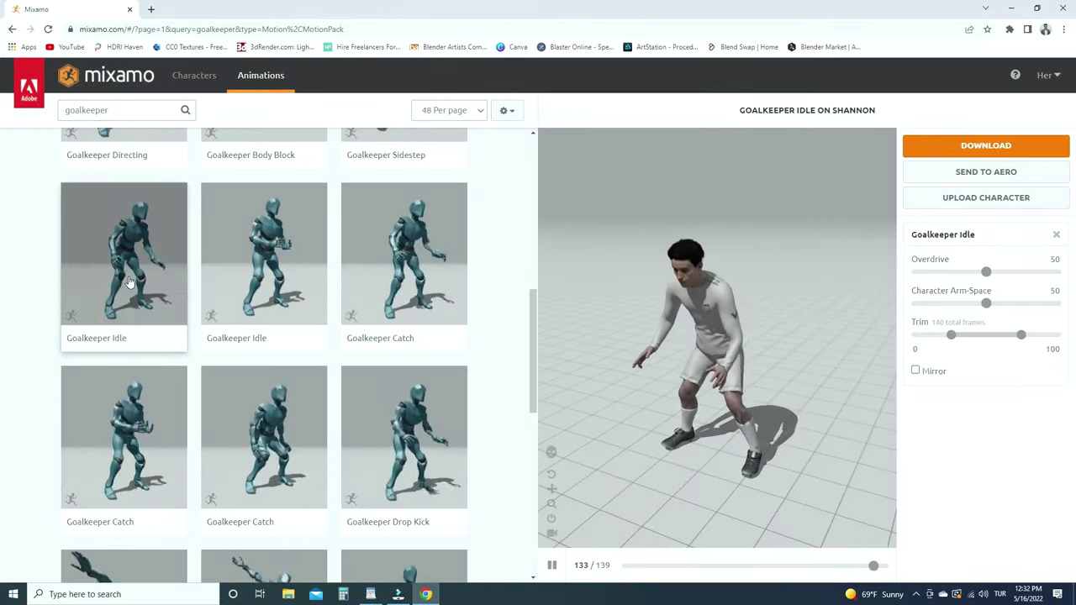
# Apply the first Goalkeeper Diving Save animation and set its download skin option to Without Skin, closing the settings without downloading
pyautogui.scroll(-1, 135, 320)
pyautogui.scroll(-4, 132, 319)
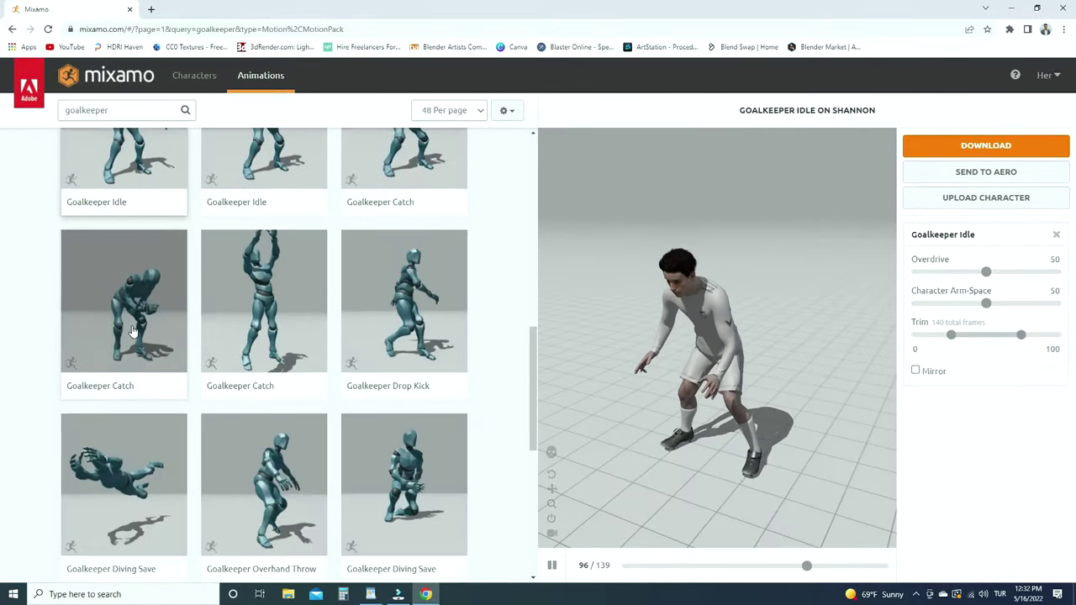
pyautogui.click(139, 259)
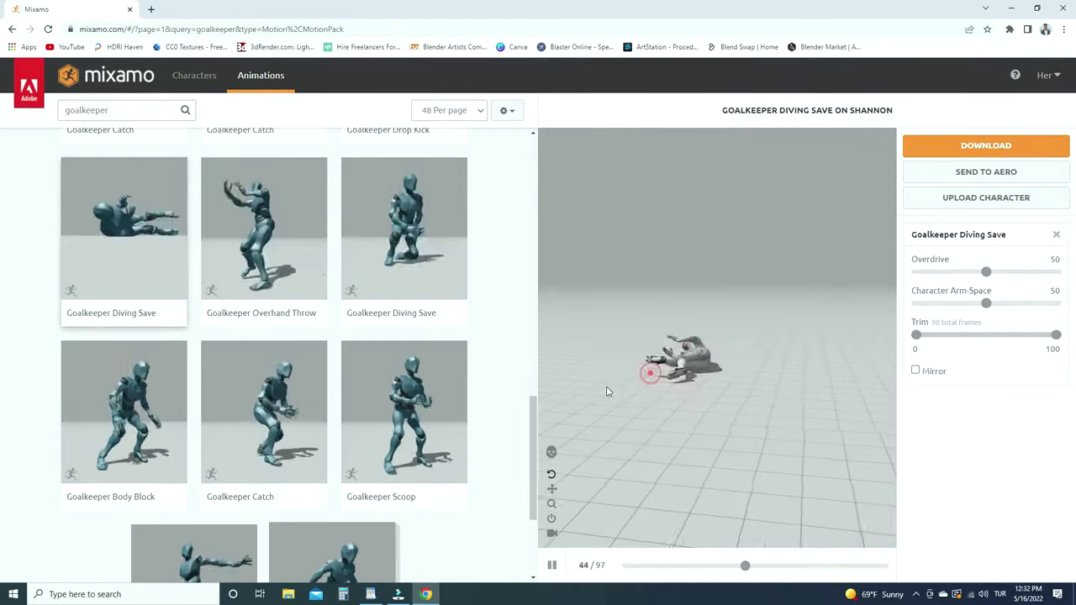
pyautogui.click(986, 145)
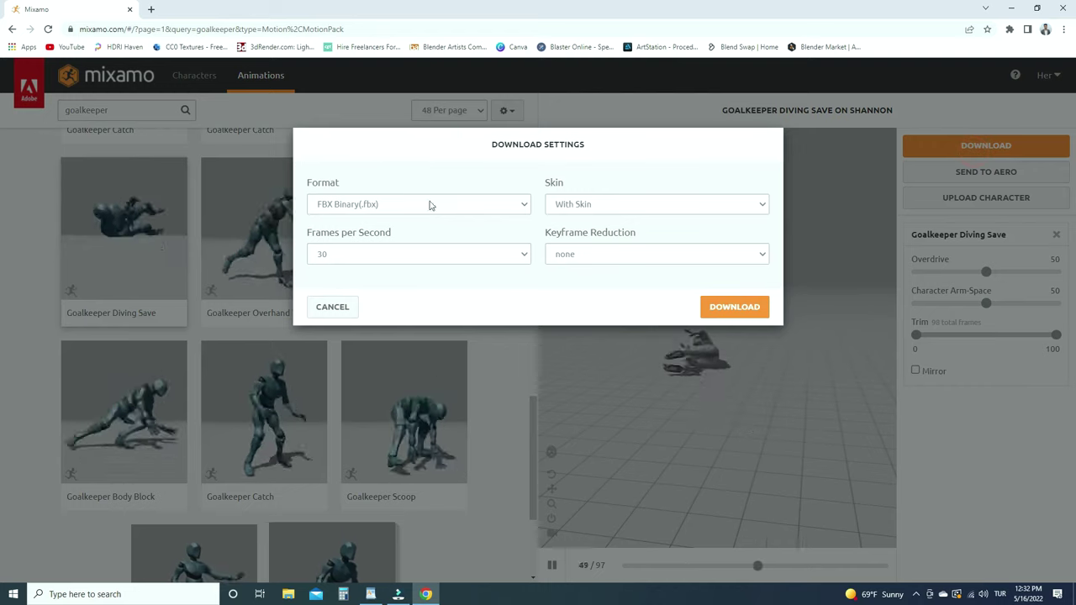
pyautogui.click(682, 204)
pyautogui.click(618, 228)
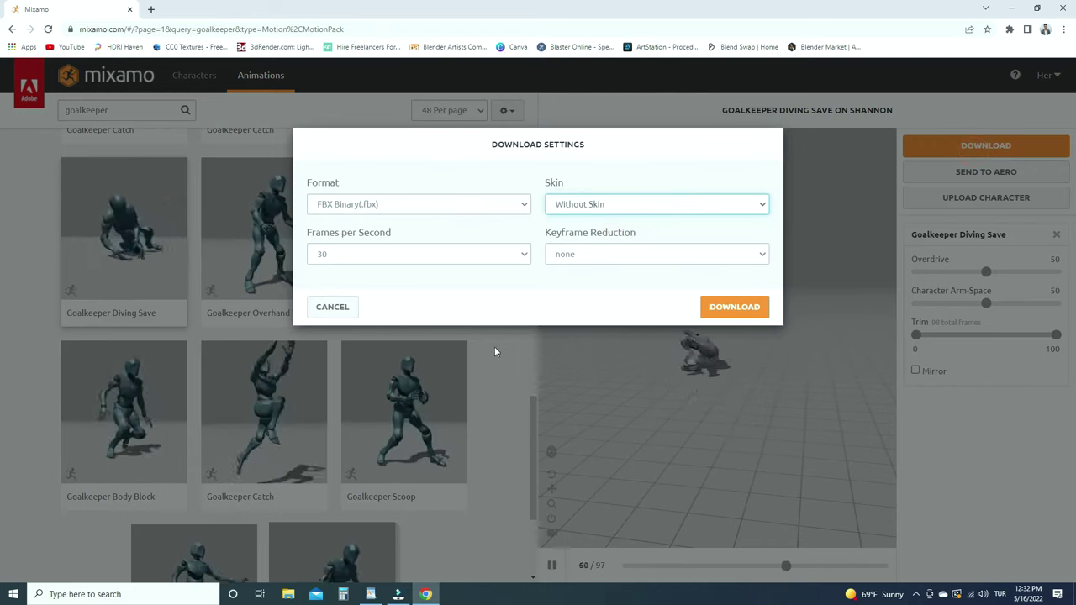
pyautogui.click(348, 309)
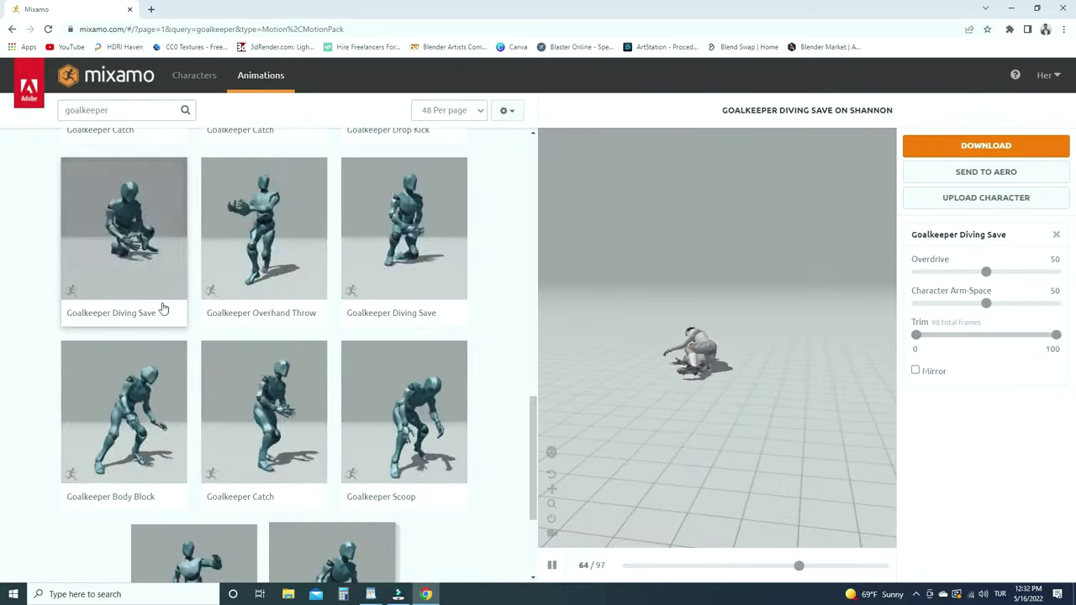
# Apply the Goalkeeper Overhand Throw animation to Shannon and open its download settings
pyautogui.click(263, 234)
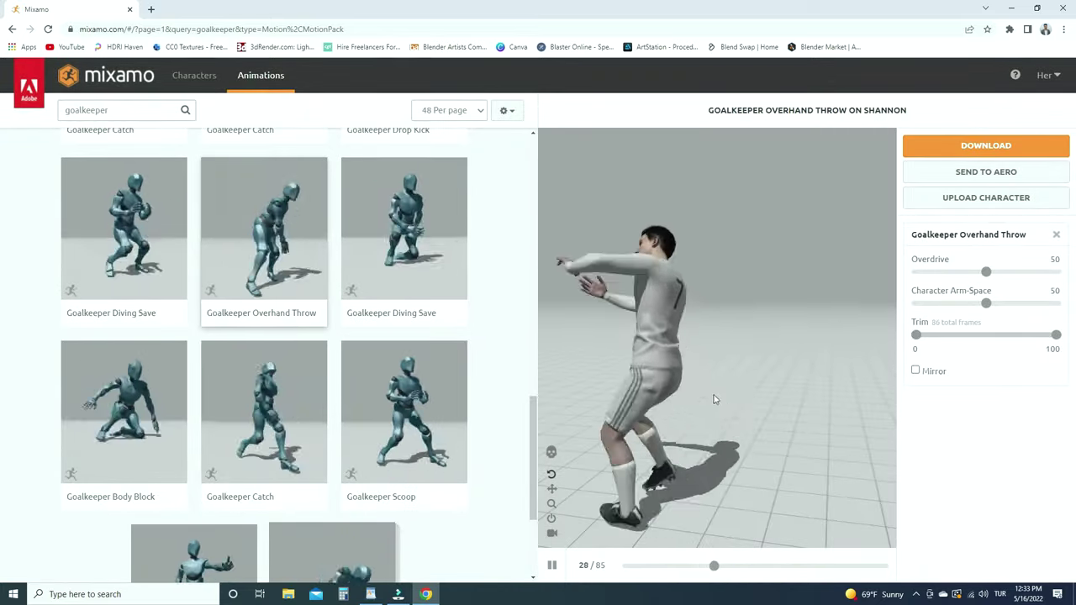
pyautogui.moveTo(713, 393); pyautogui.dragTo(577, 385)
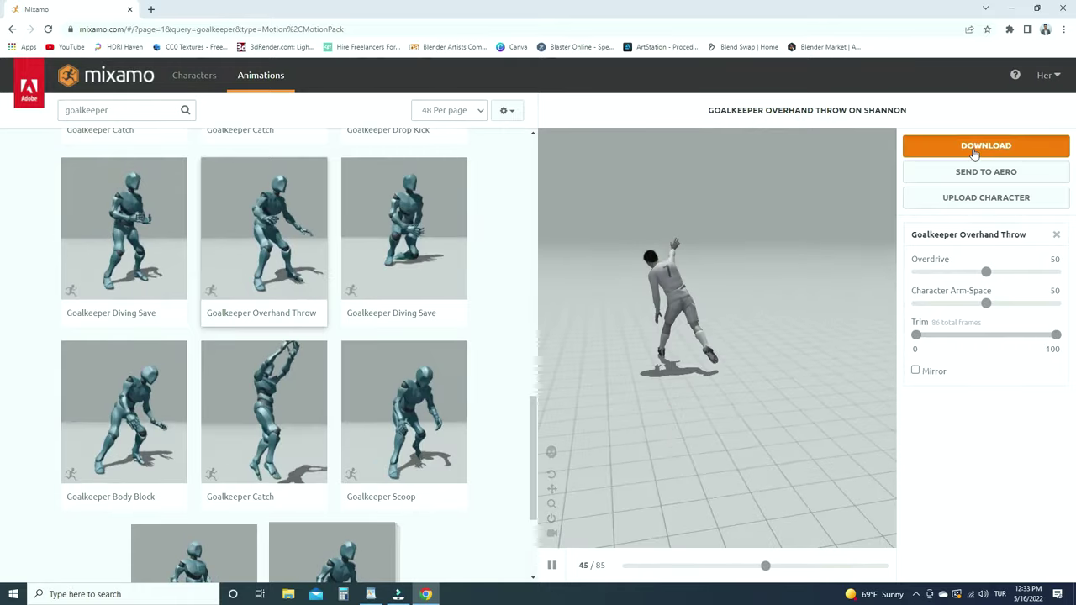
pyautogui.click(917, 147)
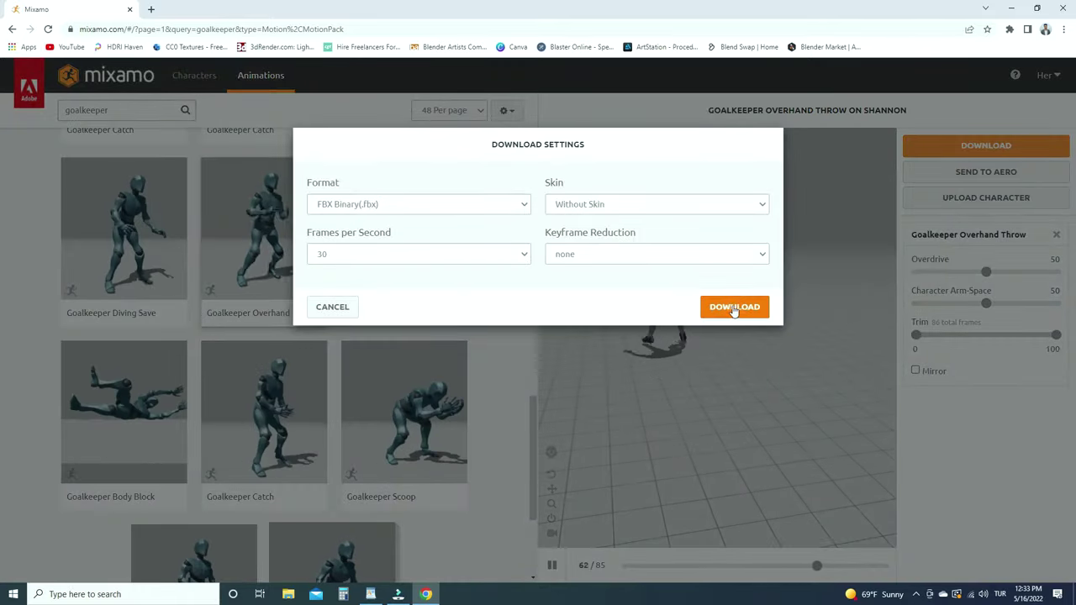
# Switch to Blender and delete all the default scene objects
pyautogui.press('a')
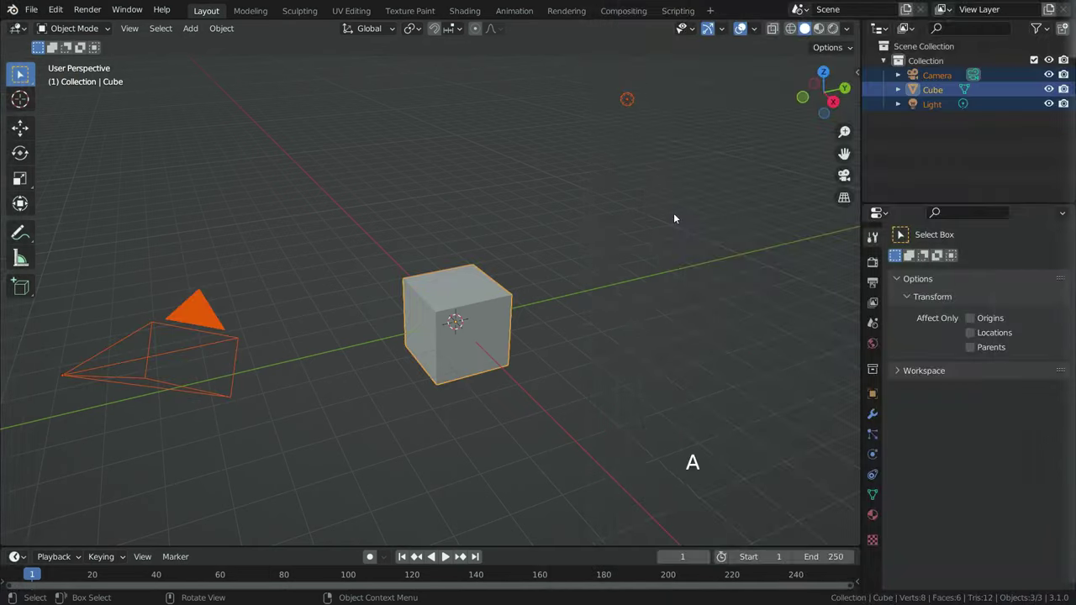
pyautogui.press('Delete')
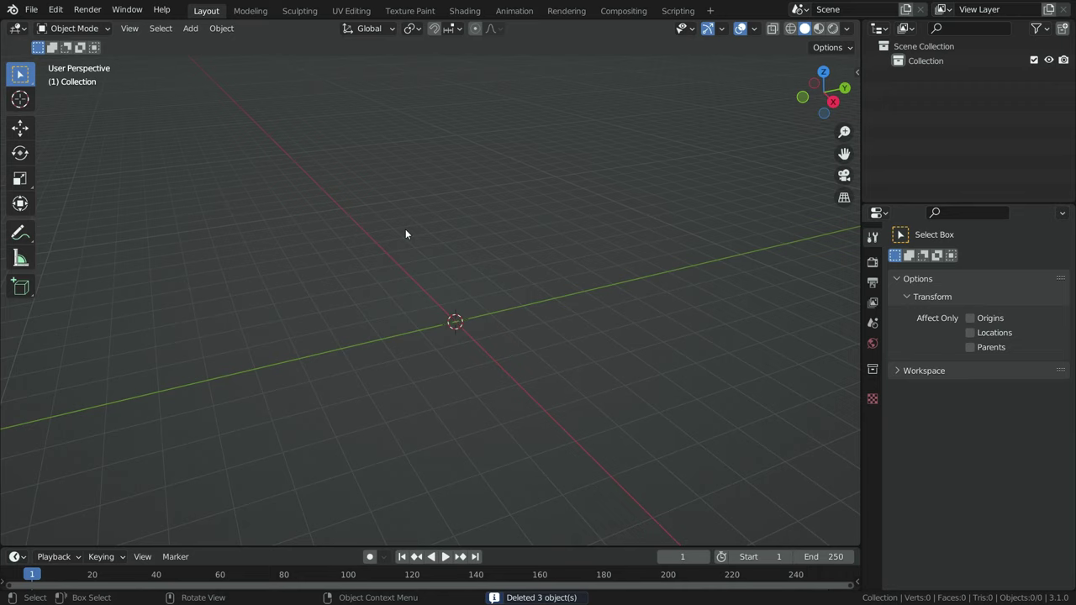
# Import Goalkeeper Idle.fbx from the Downloads folder as an FBX file
pyautogui.click(30, 10)
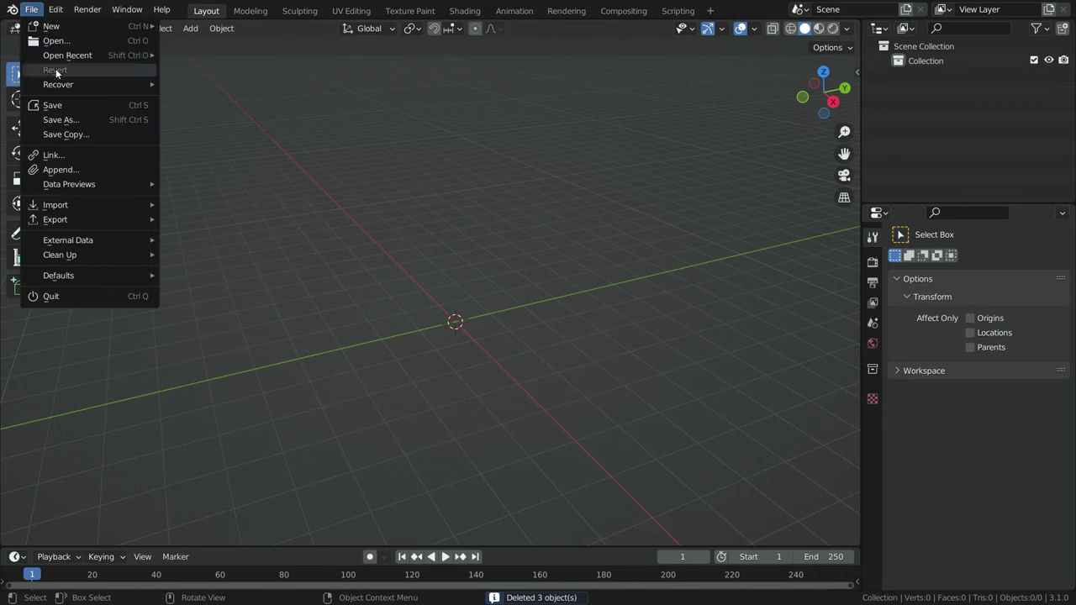
pyautogui.moveTo(68, 205)
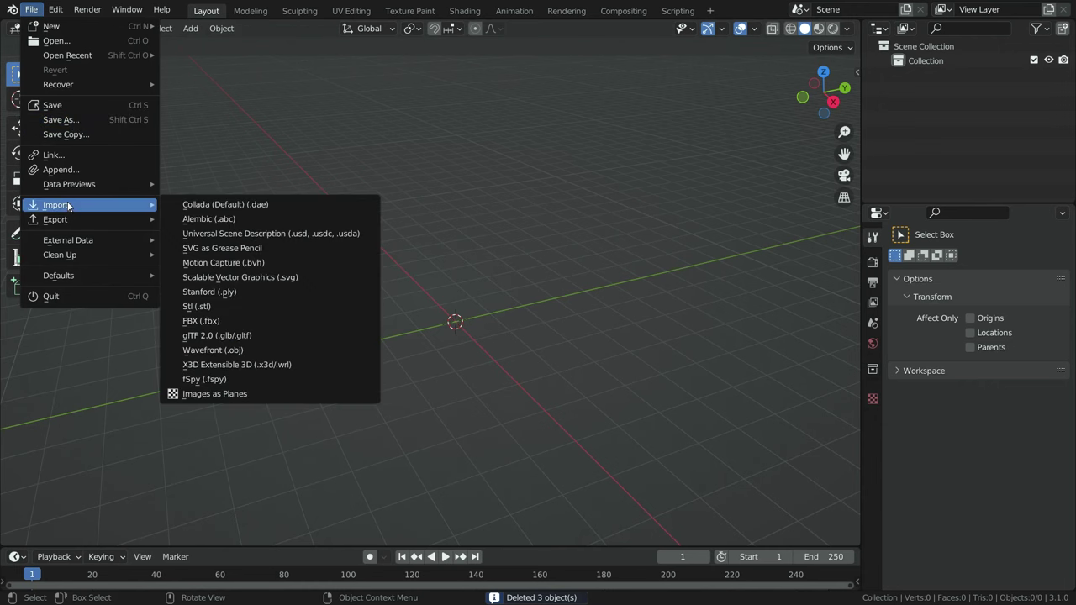
pyautogui.click(227, 319)
pyautogui.click(358, 257)
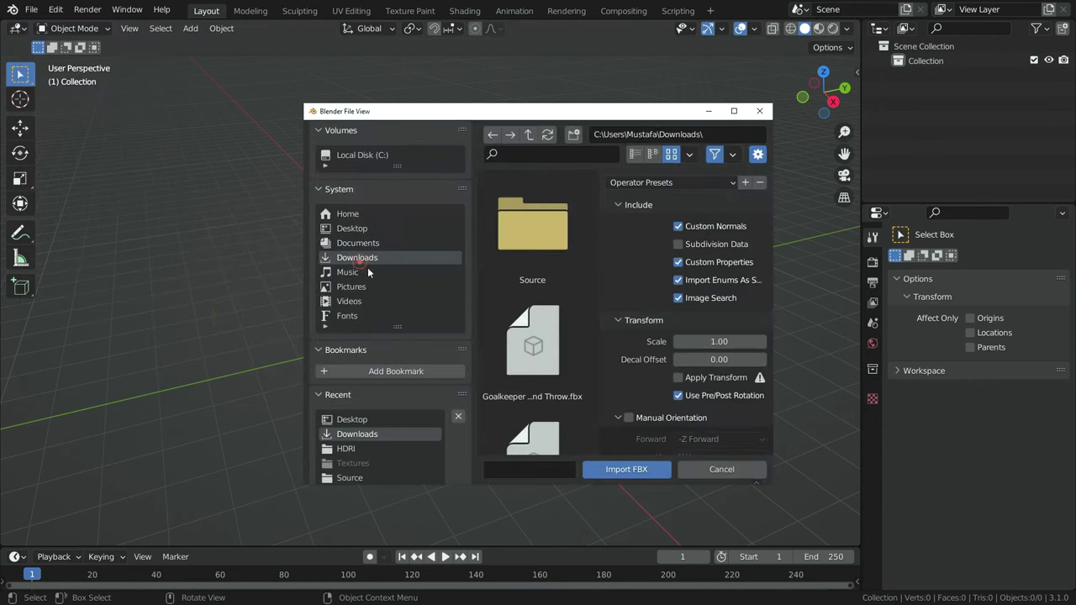
pyautogui.scroll(-5, 531, 257)
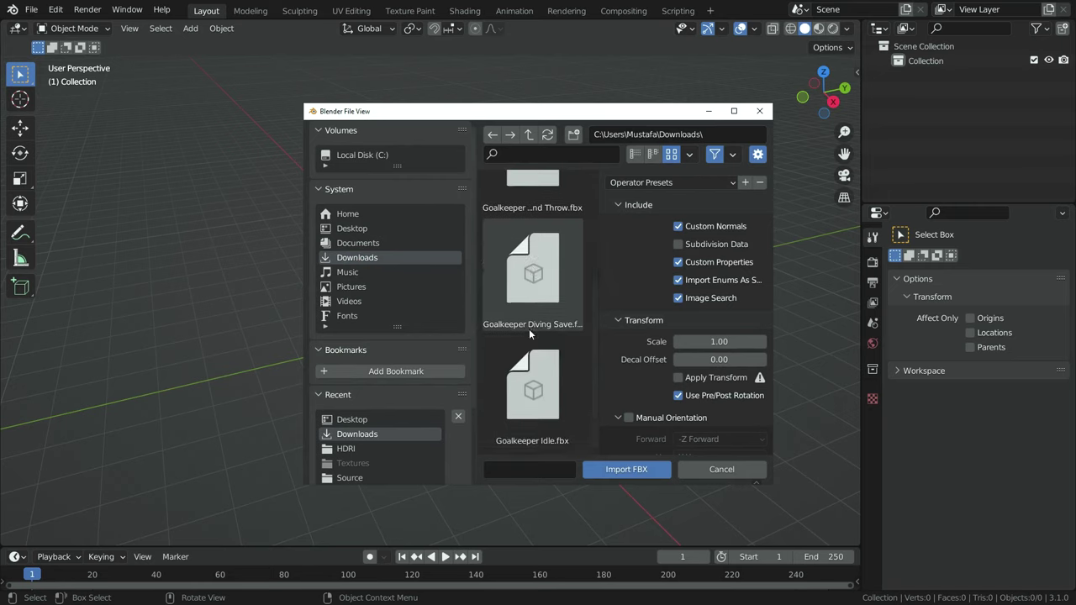
pyautogui.click(541, 397)
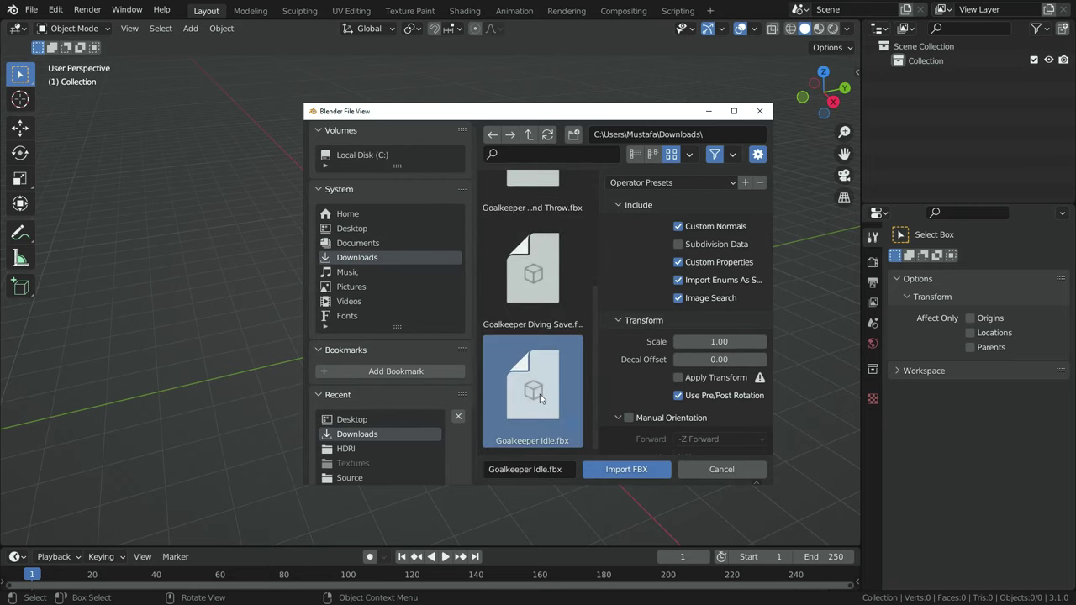
pyautogui.click(627, 470)
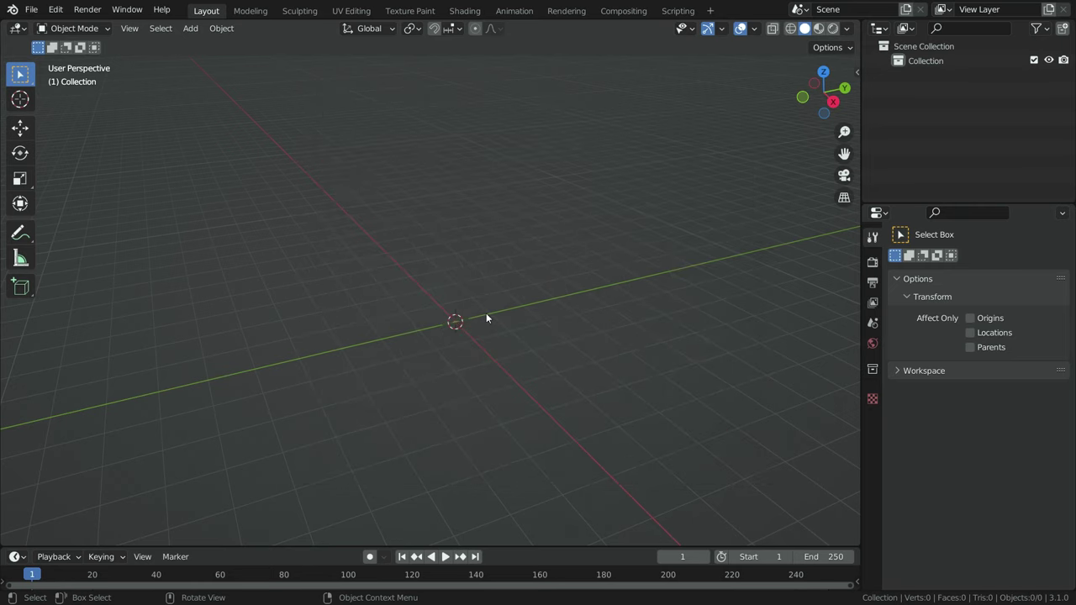
# Deselect the imported character, enlarge the timeline and play back the idle animation, stopping it at the end of the motion
pyautogui.moveTo(486, 313); pyautogui.dragTo(592, 209, button='middle')
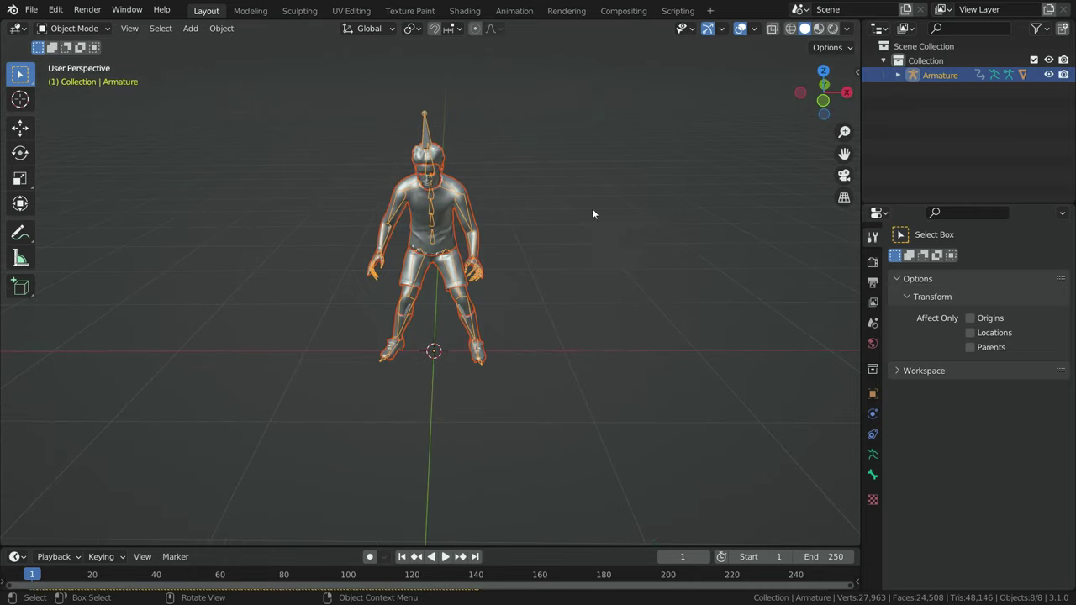
pyautogui.click(590, 155)
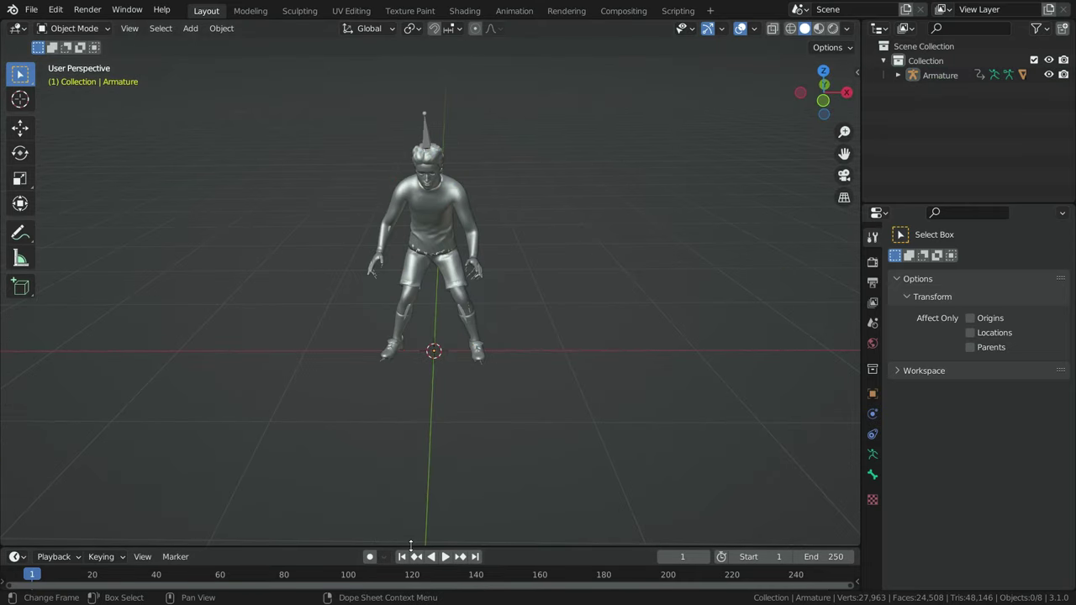
pyautogui.moveTo(411, 545); pyautogui.dragTo(416, 497)
pyautogui.click(444, 508)
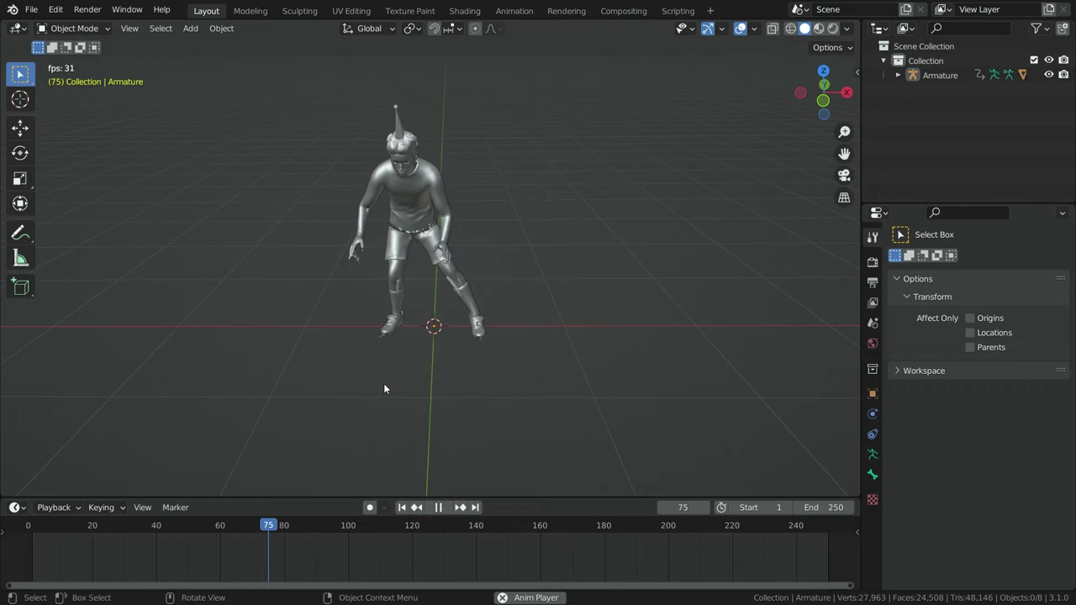
pyautogui.click(438, 507)
# Select the character's armature and examine its animation keyframes in a taller timeline
pyautogui.click(431, 105)
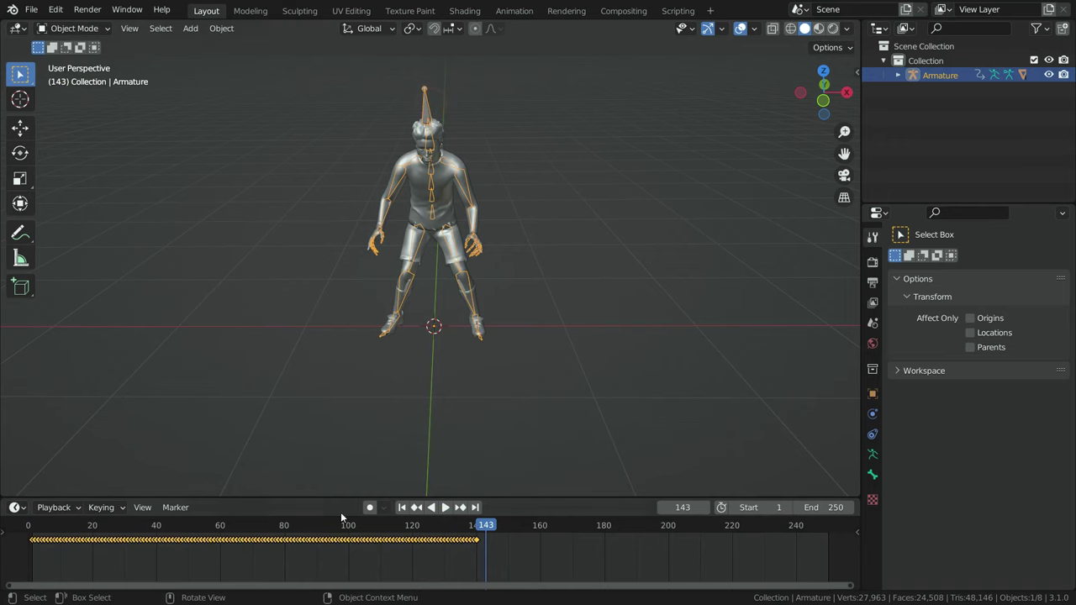
pyautogui.moveTo(508, 497); pyautogui.dragTo(512, 468)
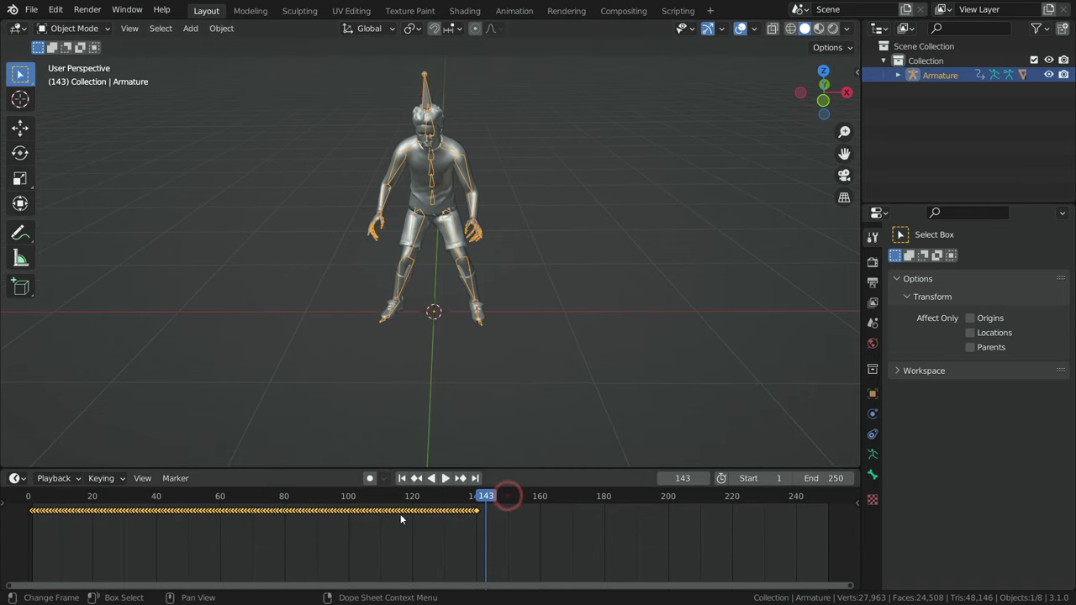
pyautogui.scroll(6, 330, 519)
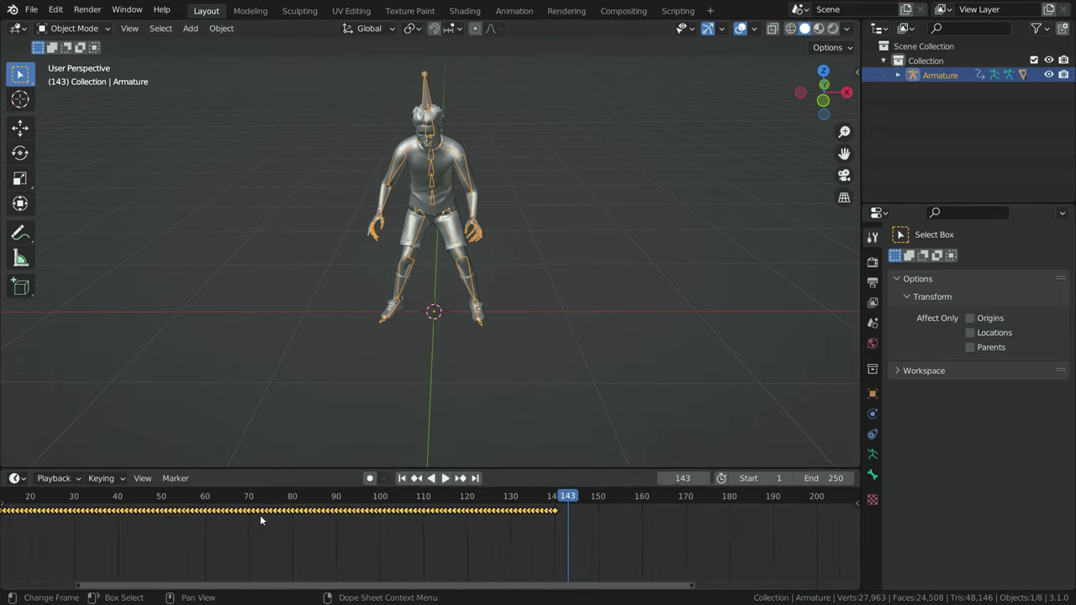
pyautogui.moveTo(325, 524); pyautogui.dragTo(624, 576, button='middle')
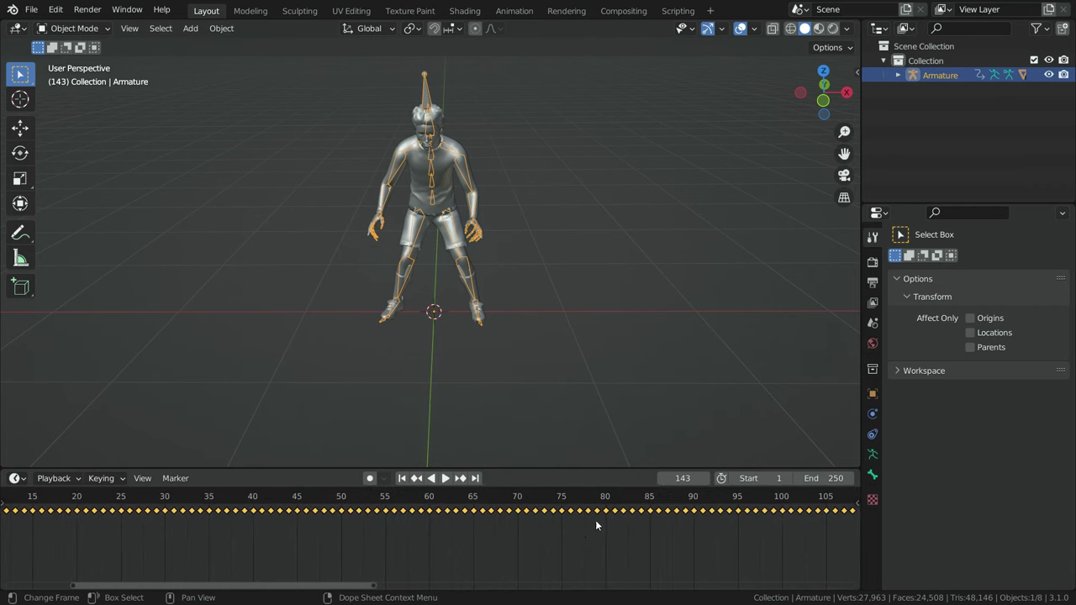
pyautogui.scroll(-2, 590, 529)
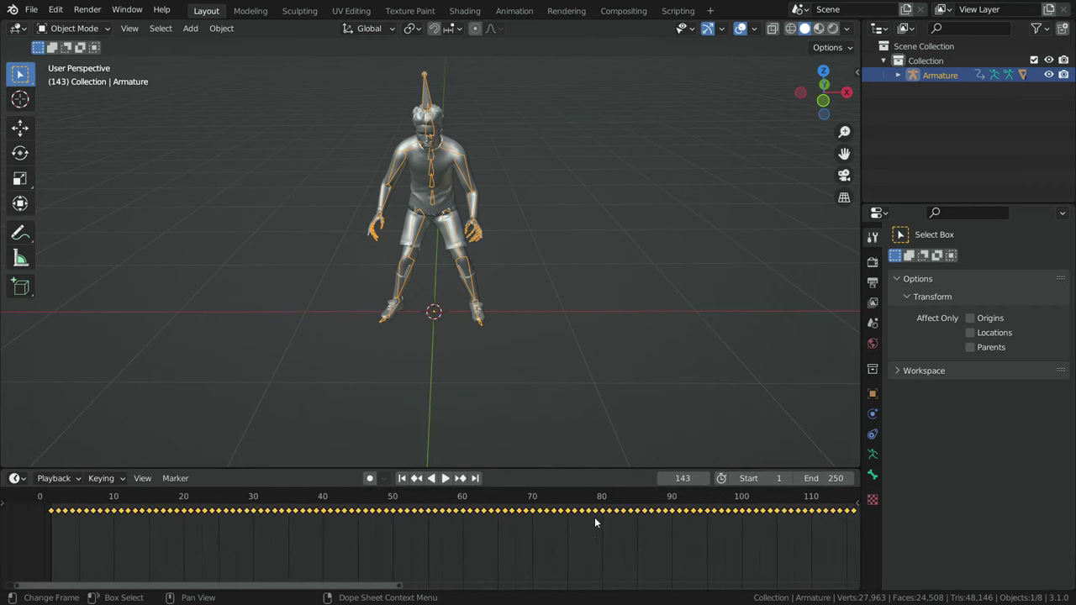
# Delete all of the character's idle animation keyframes before frame 80
pyautogui.moveTo(594, 515); pyautogui.dragTo(590, 528)
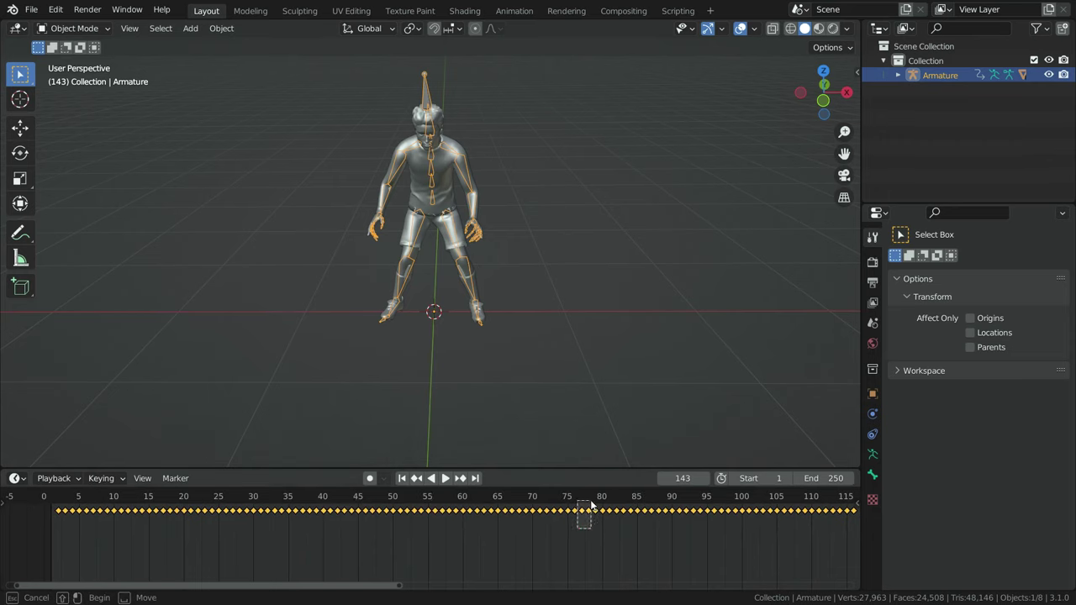
pyautogui.moveTo(488, 512); pyautogui.dragTo(61, 522)
pyautogui.press('Delete')
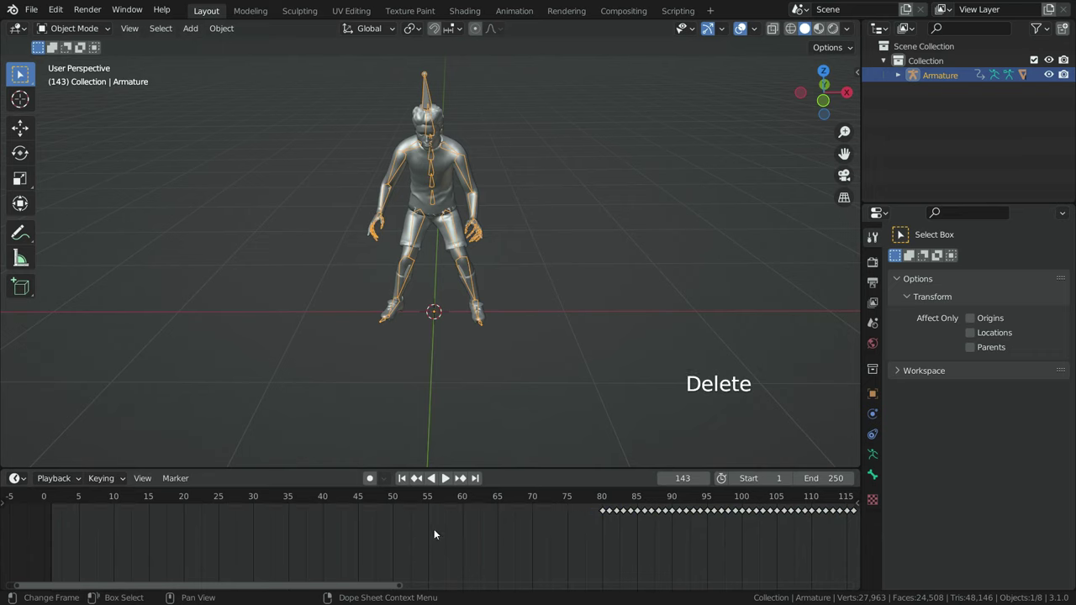
# Select all the remaining idle keyframes and move them back so that the motion begins at frame 1
pyautogui.scroll(-5, 199, 545)
pyautogui.moveTo(400, 532); pyautogui.dragTo(620, 513)
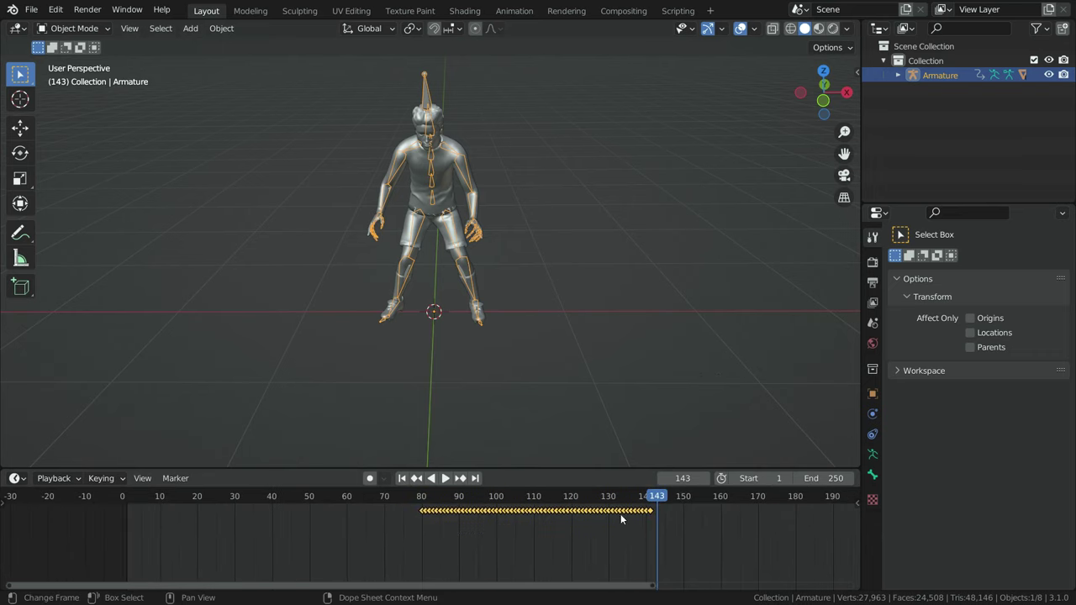
pyautogui.scroll(1, 515, 535)
pyautogui.press('g')
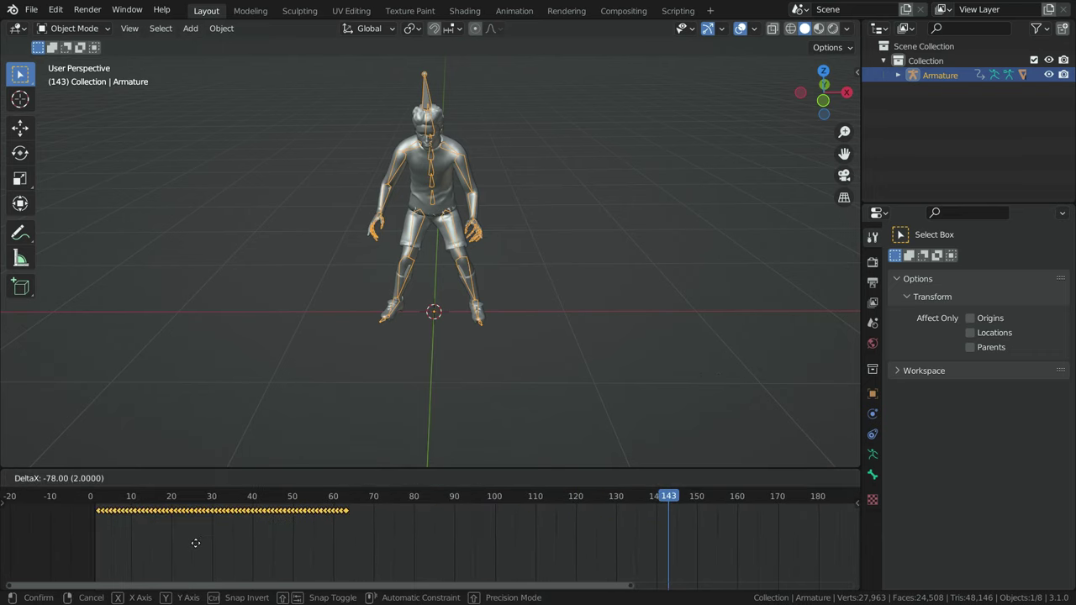
pyautogui.click(195, 542)
# Play back the shortened idle animation from frame 1 to its last keyframe, stop it and return to frame 1
pyautogui.click(403, 478)
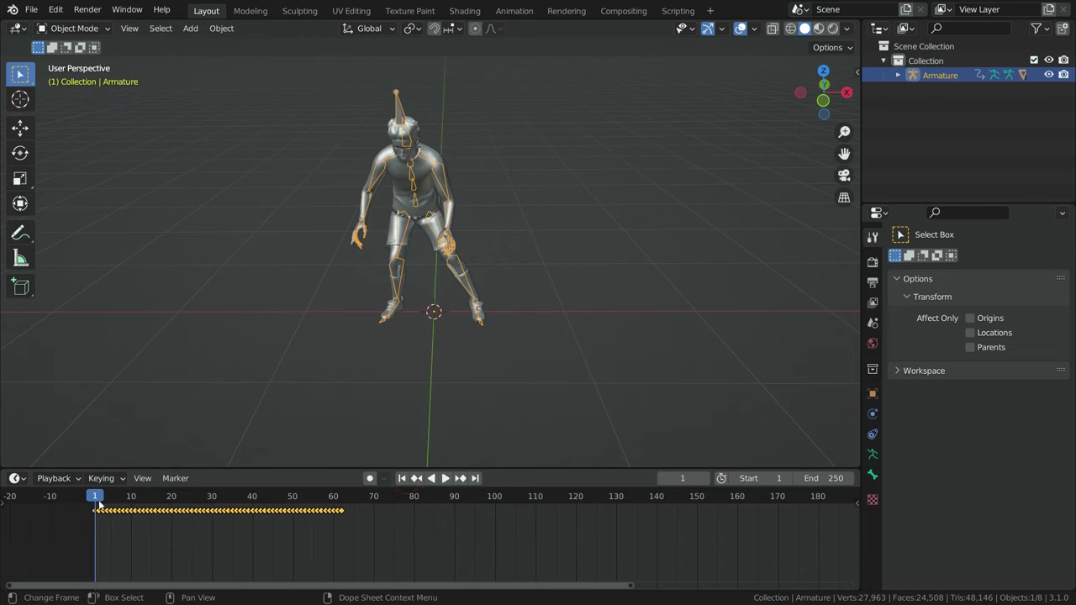
pyautogui.scroll(3, 95, 510)
pyautogui.press('space')
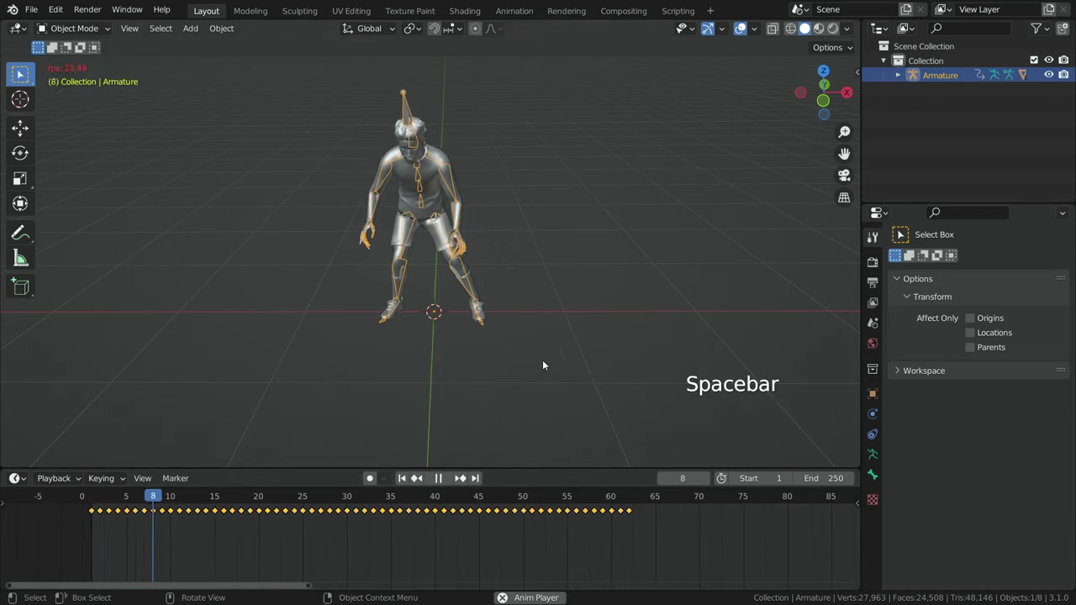
pyautogui.press('space')
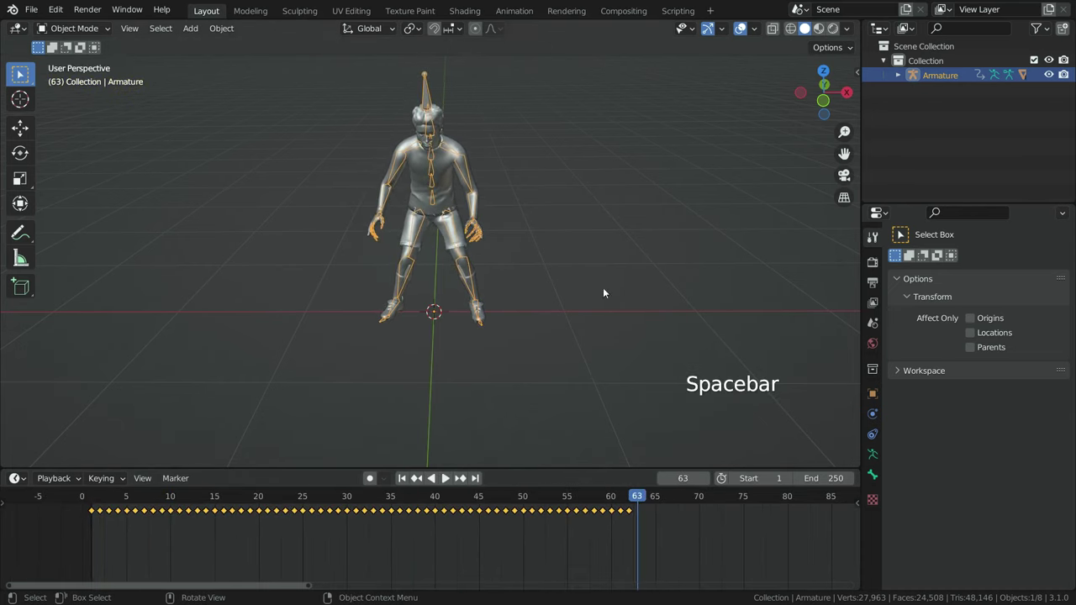
pyautogui.hotkey('shift', 'Left')
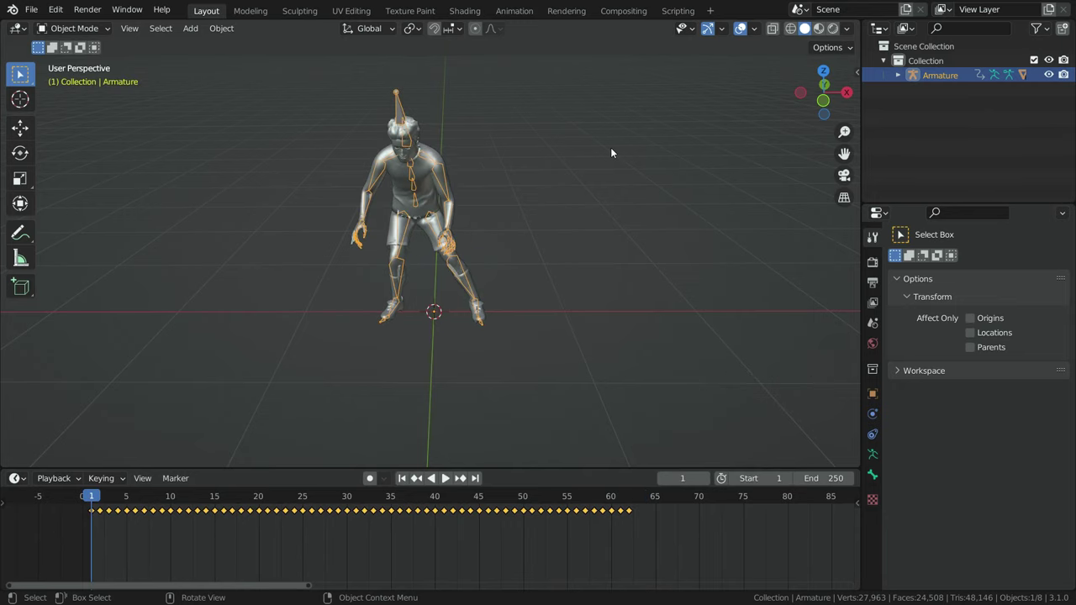
# Set the scene's output frame rate to 30 fps
pyautogui.click(871, 283)
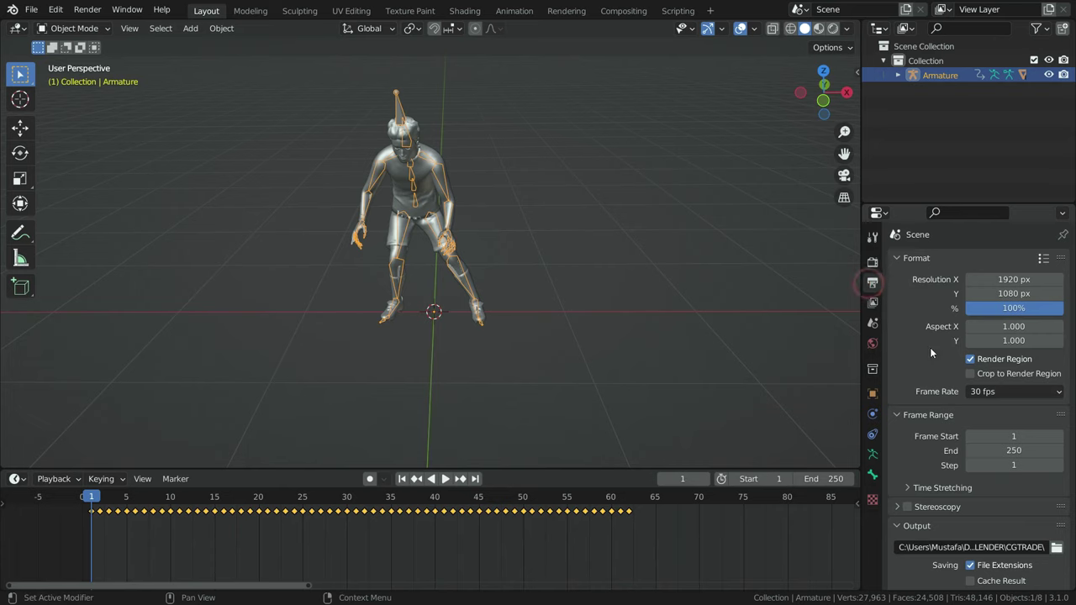
pyautogui.scroll(-2, 931, 353)
pyautogui.click(1007, 346)
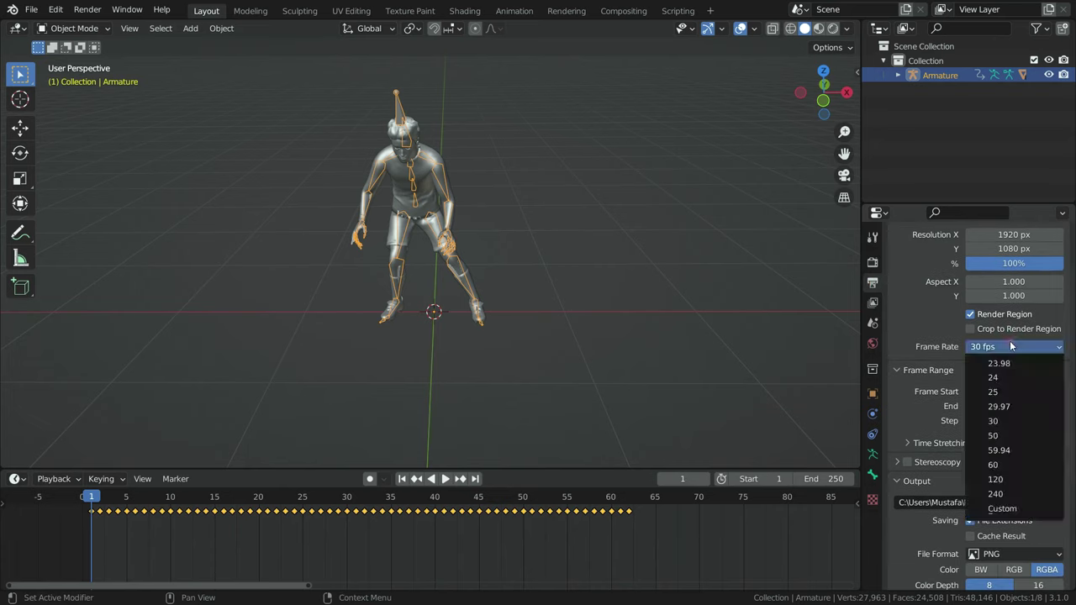
pyautogui.click(1007, 420)
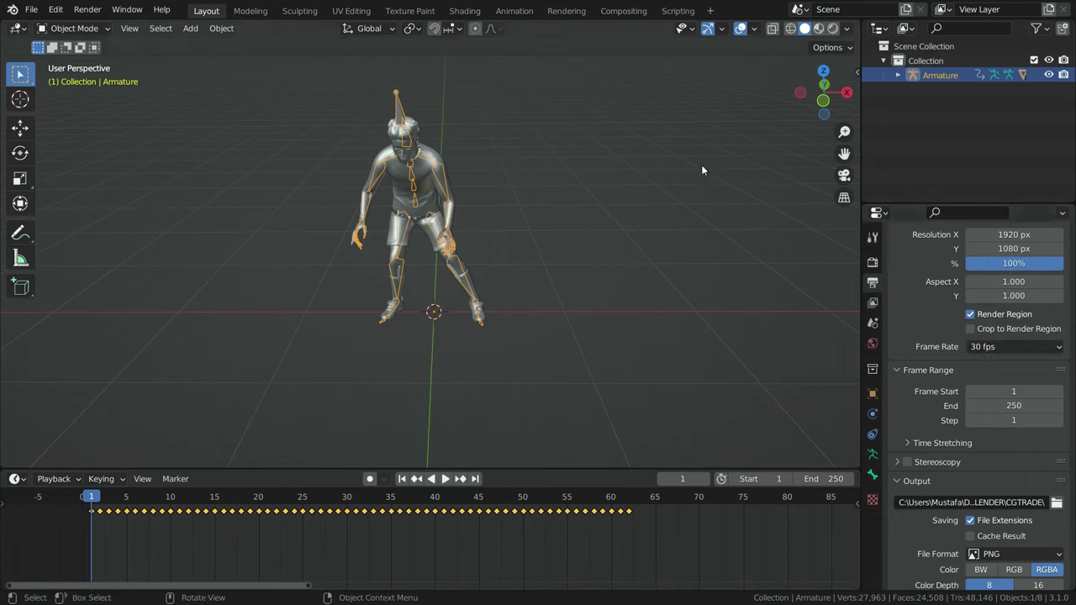
# Import Goalkeeper Diving Save.fbx from the Downloads folder as an FBX file
pyautogui.click(28, 11)
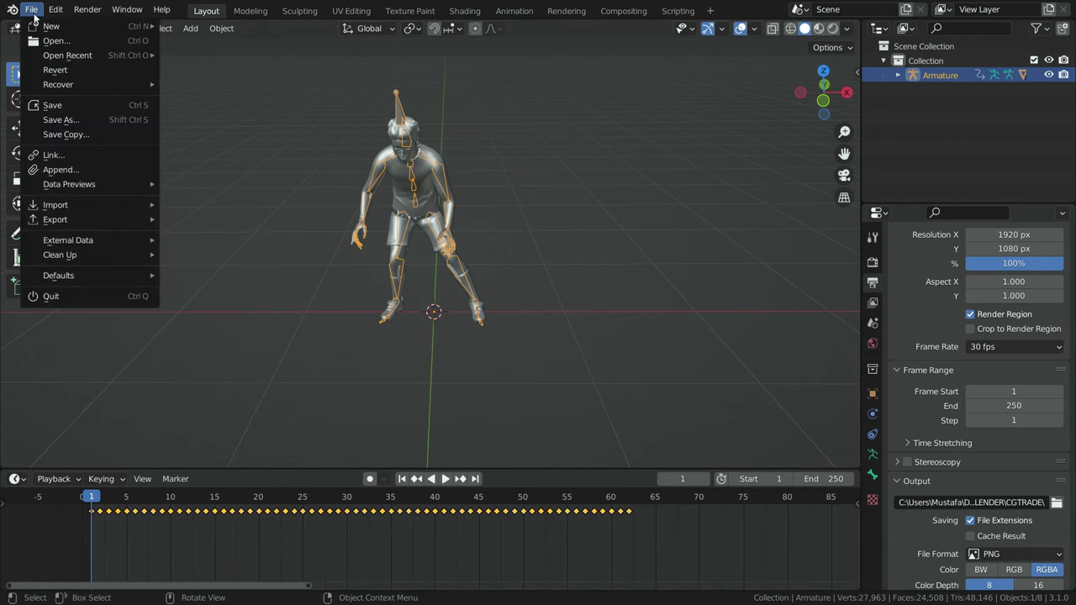
pyautogui.moveTo(75, 205)
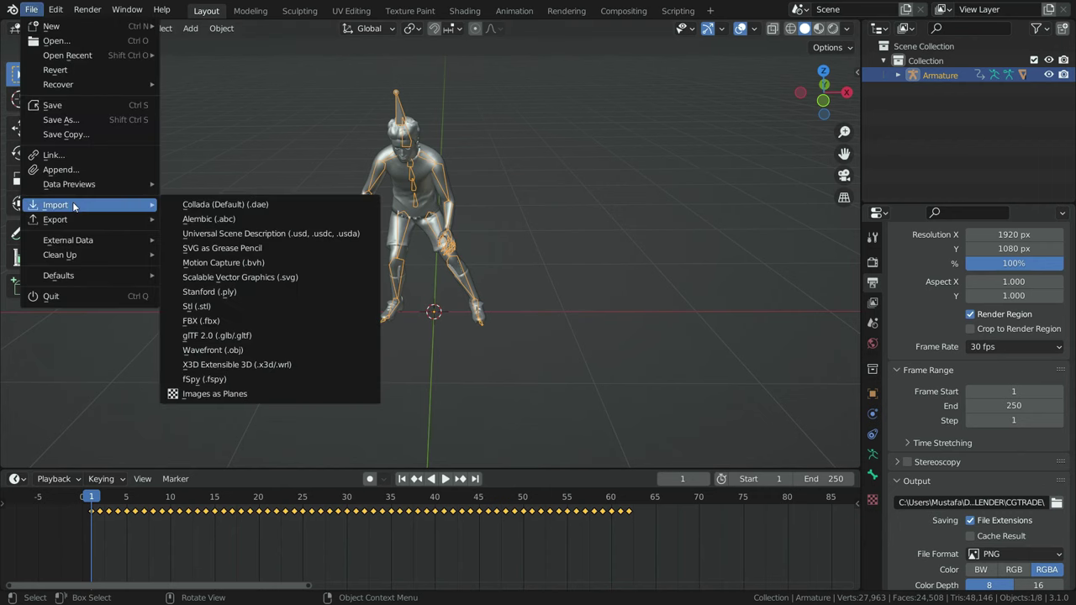
pyautogui.click(250, 319)
pyautogui.scroll(-2, 536, 294)
pyautogui.scroll(-2, 538, 311)
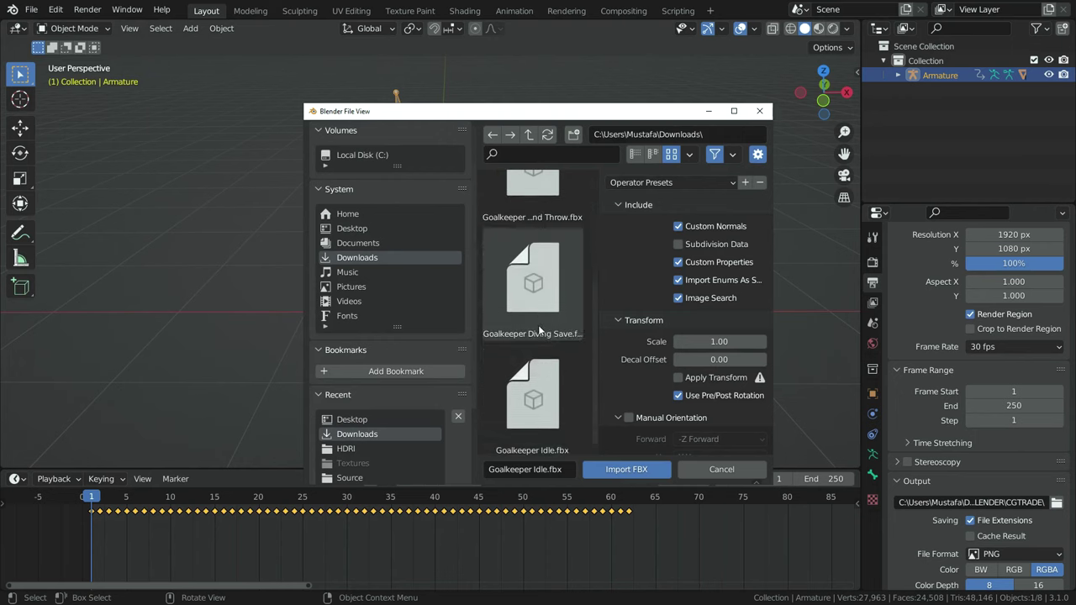
pyautogui.click(553, 294)
pyautogui.click(626, 469)
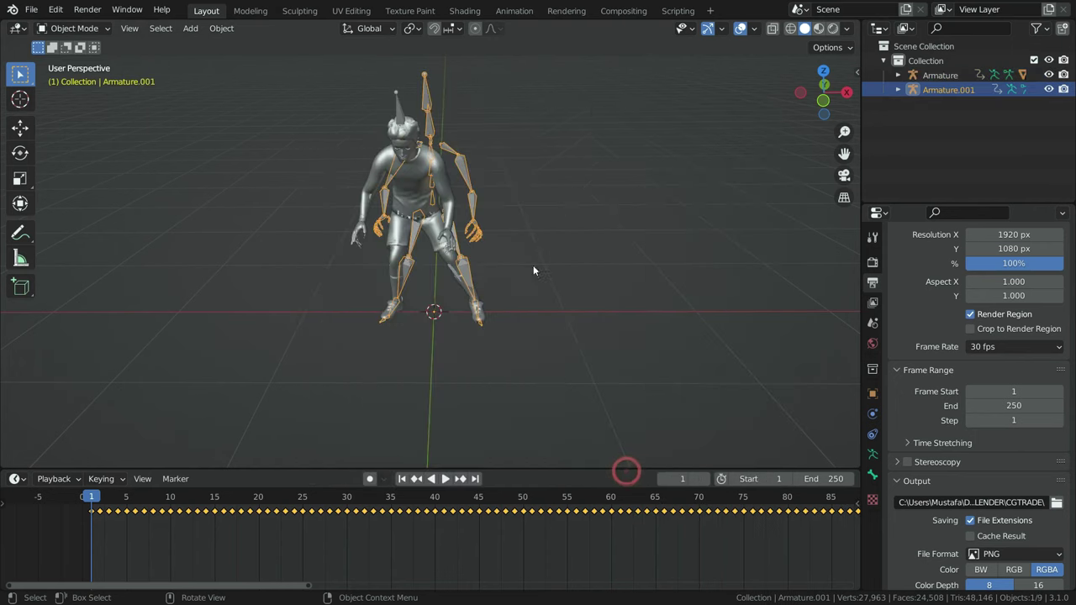
# Move the imported diving save armature along the positive X axis until it stands beside the character
pyautogui.press('g')
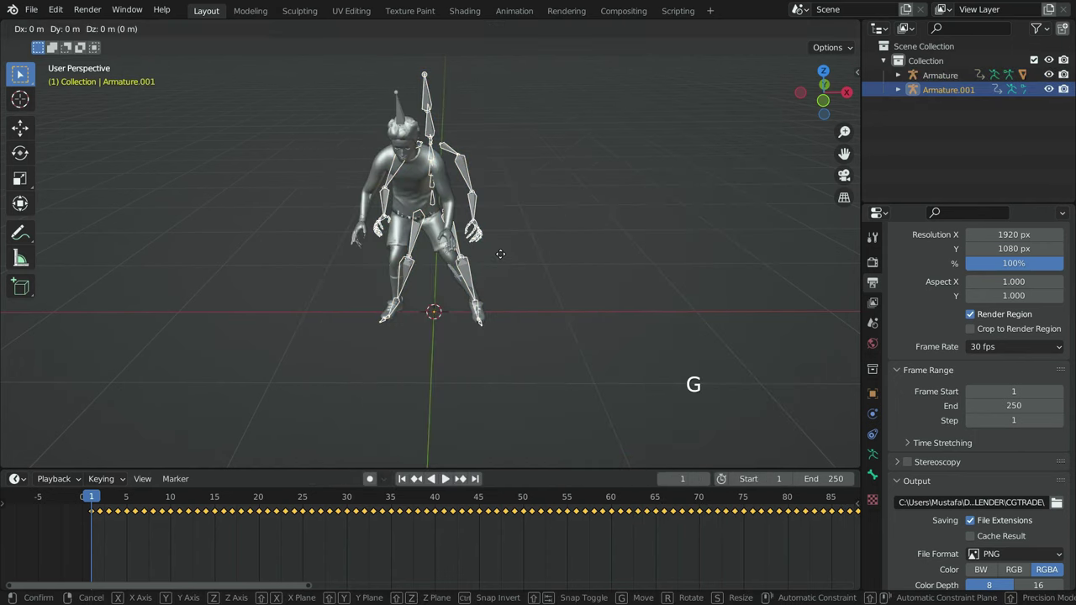
pyautogui.press('x')
pyautogui.click(505, 263)
# Play back the diving save animation next to the idle character and return to frame 1
pyautogui.moveTo(505, 263); pyautogui.dragTo(409, 271, button='middle')
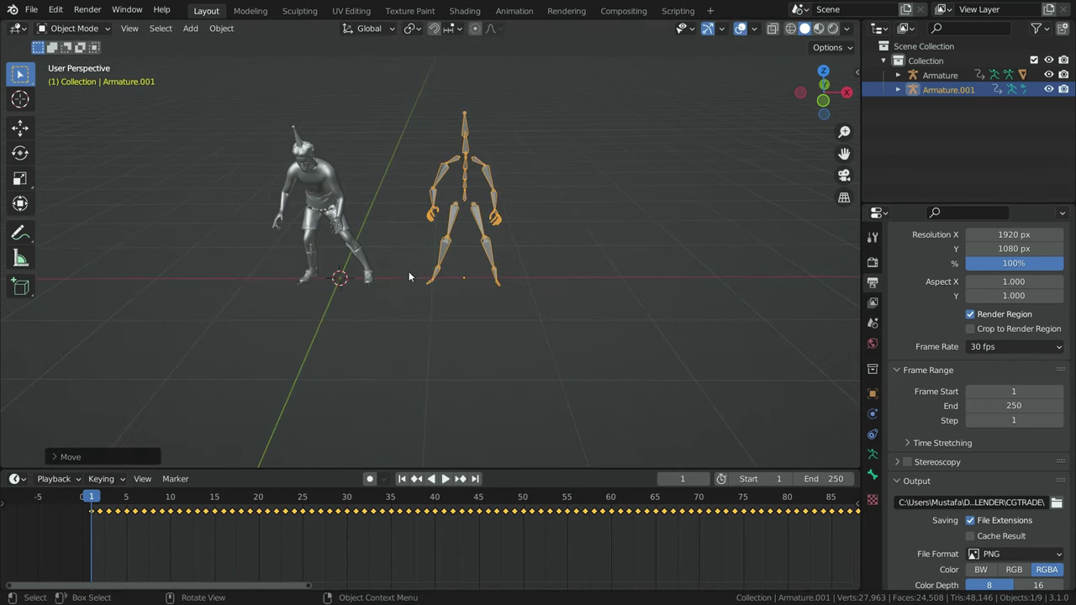
pyautogui.moveTo(503, 337); pyautogui.dragTo(514, 376, button='middle')
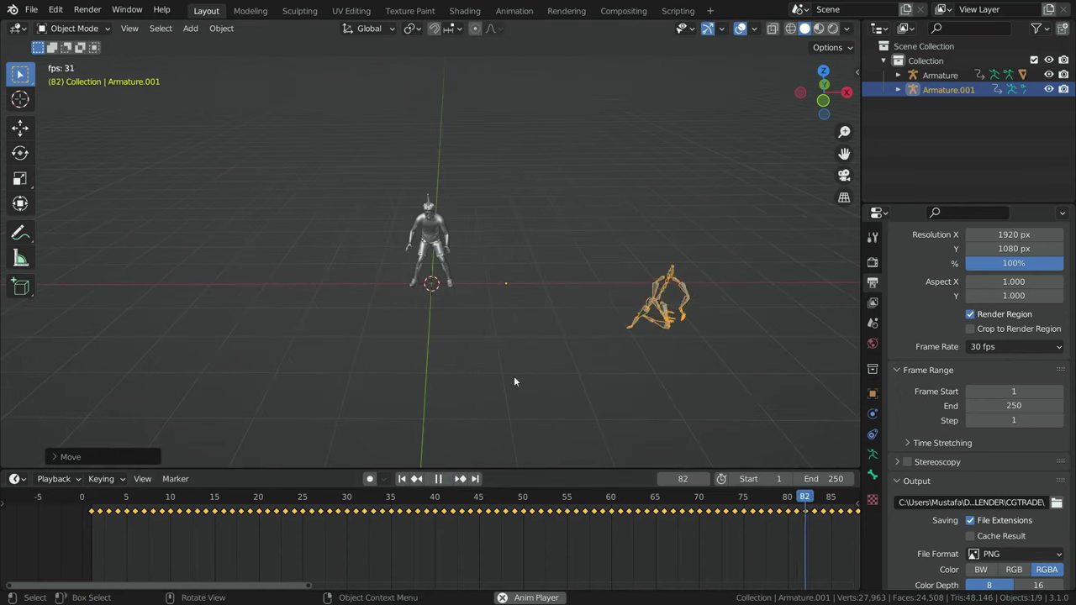
pyautogui.click(401, 477)
pyautogui.scroll(2, 516, 246)
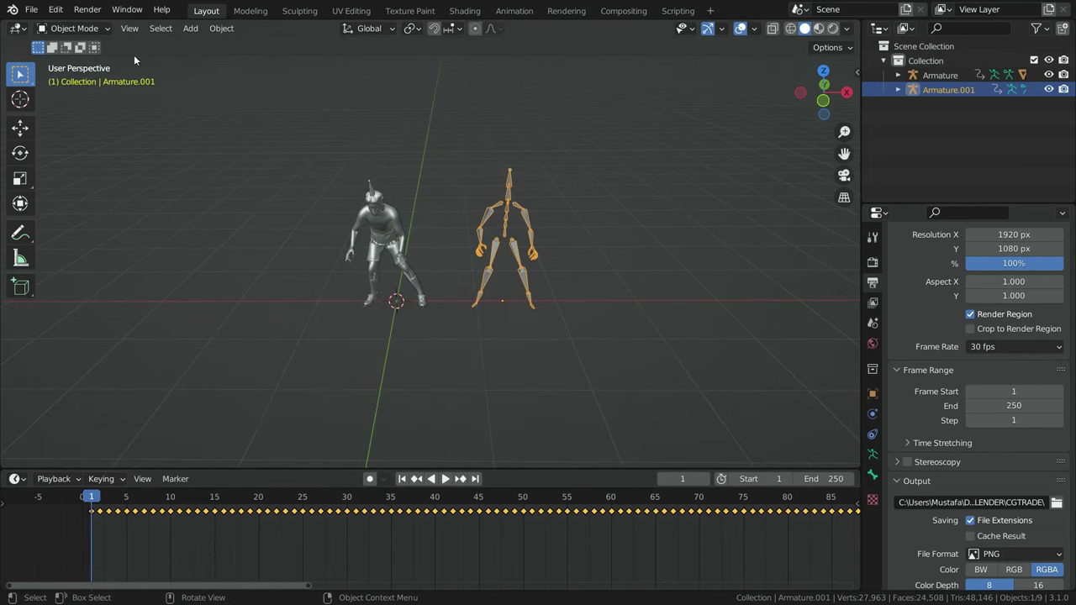
# Import Goalkeeper Overhand Throw.fbx from the Downloads folder as an FBX file
pyautogui.click(39, 14)
pyautogui.moveTo(71, 204)
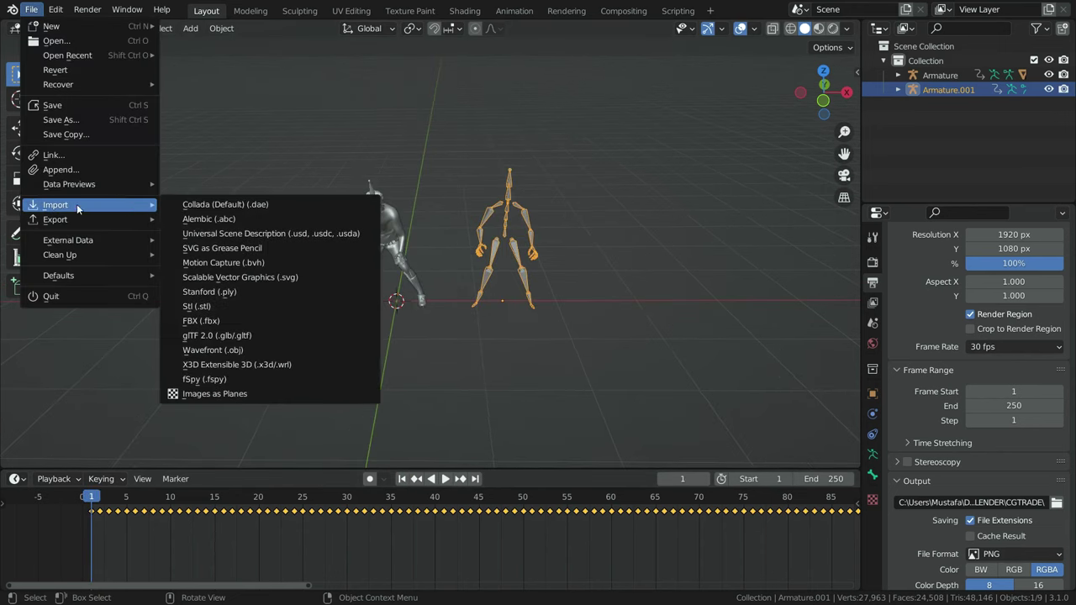
pyautogui.click(221, 318)
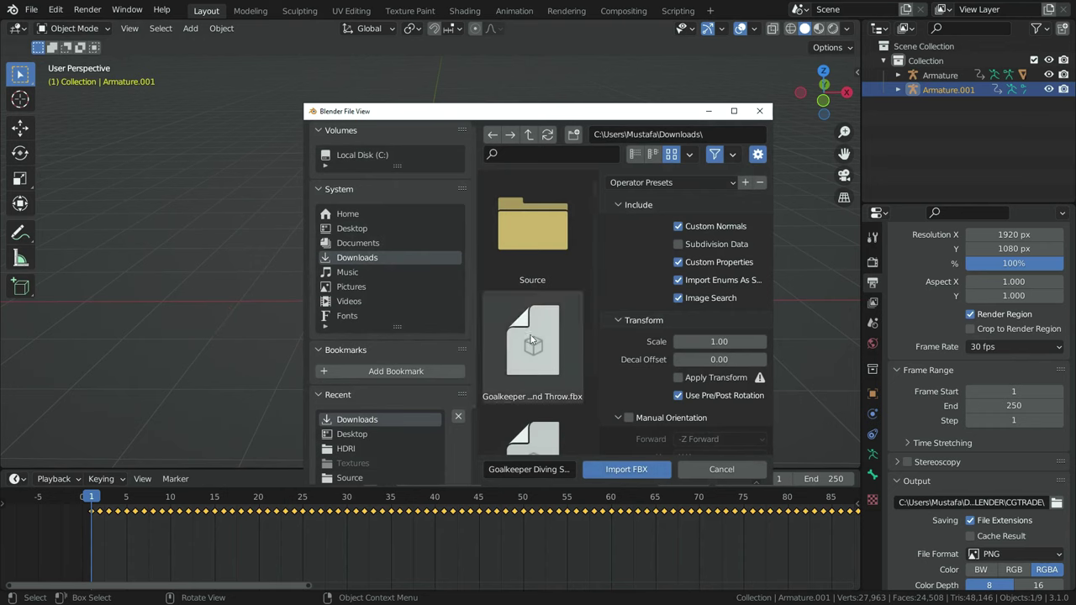
pyautogui.scroll(-2, 530, 278)
pyautogui.click(530, 272)
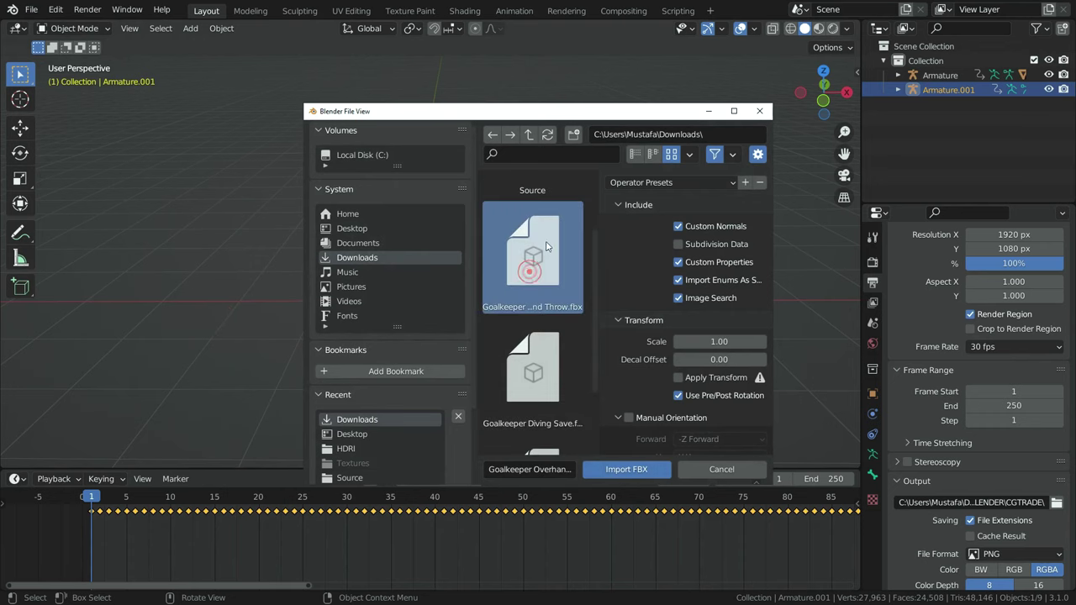
pyautogui.click(627, 470)
# Move the overhand throw armature along the negative X axis to the character's other side
pyautogui.press('g')
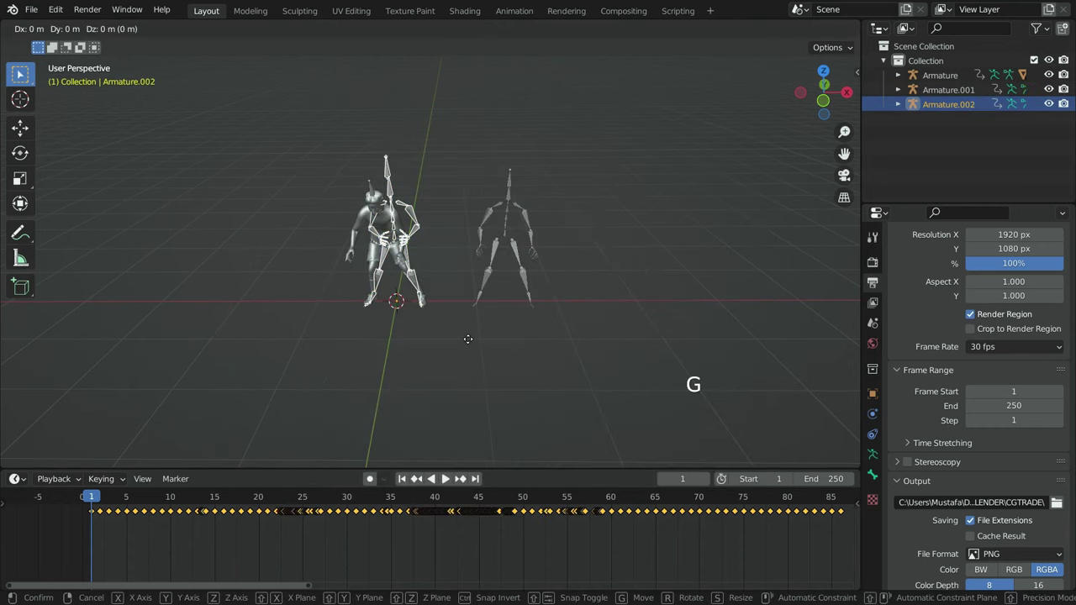
pyautogui.press('x')
pyautogui.click(343, 347)
# Play back all three goalkeeper animations together, stop the playback and return to frame 1
pyautogui.moveTo(343, 347); pyautogui.dragTo(418, 428, button='middle')
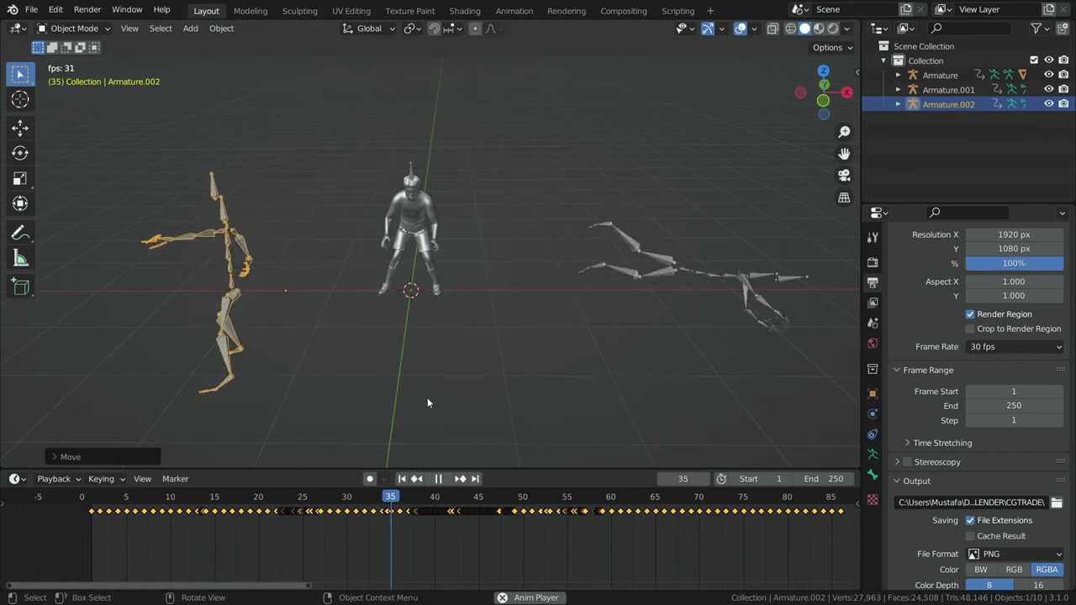
pyautogui.click(438, 479)
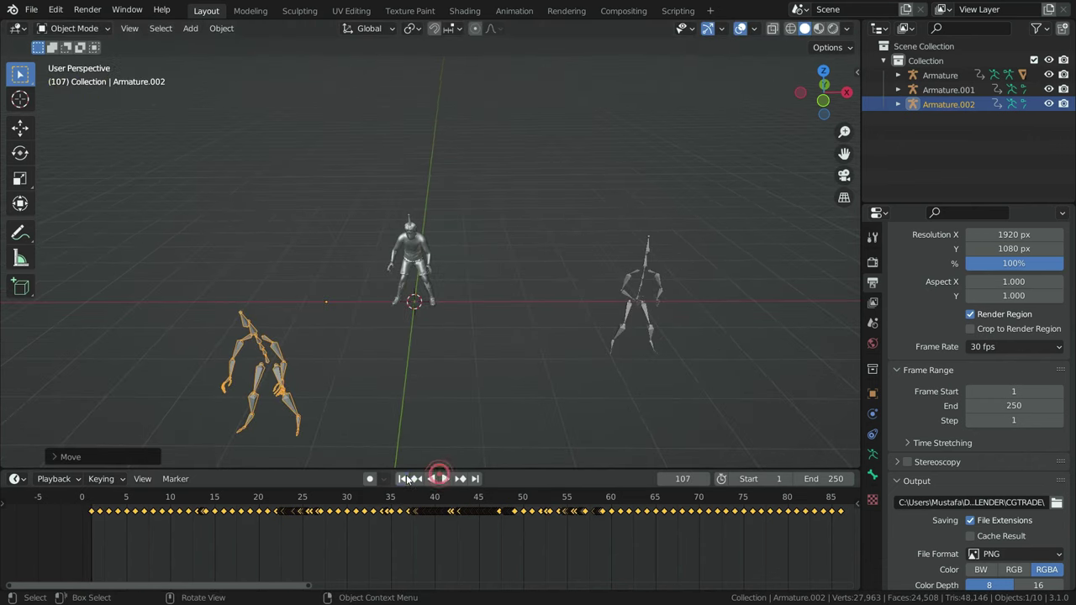
pyautogui.click(403, 478)
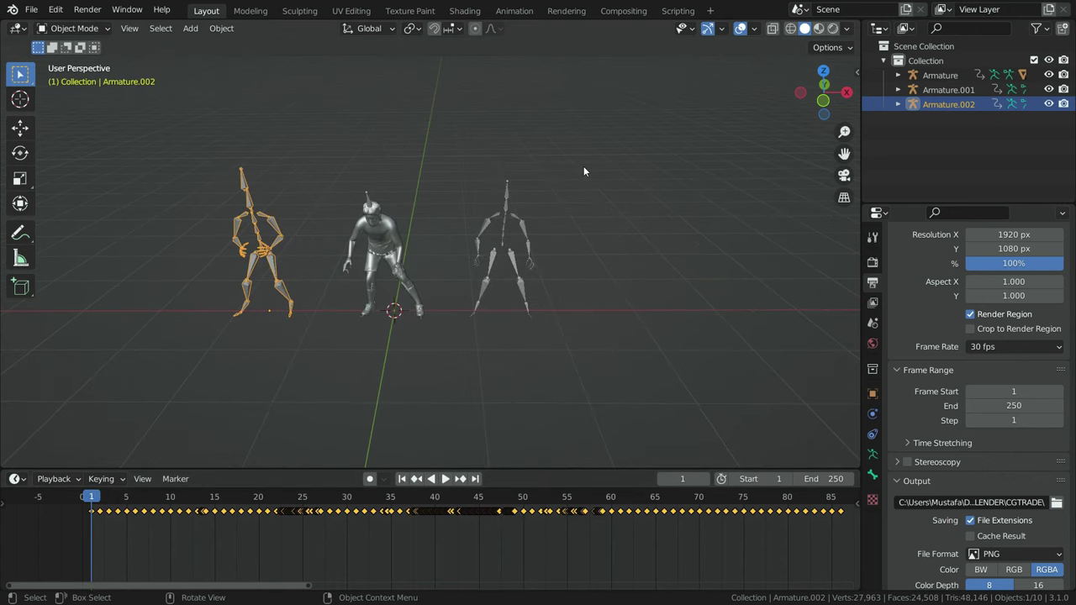
# Change the timeline to a Dope Sheet in Action Editor mode and make the editor taller
pyautogui.click(15, 480)
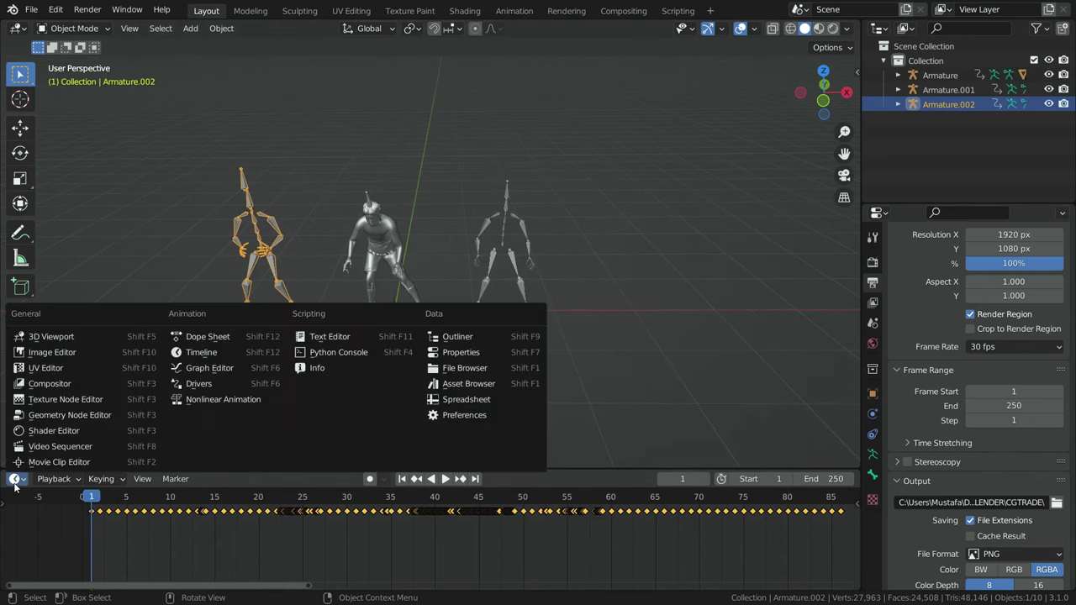
pyautogui.click(211, 336)
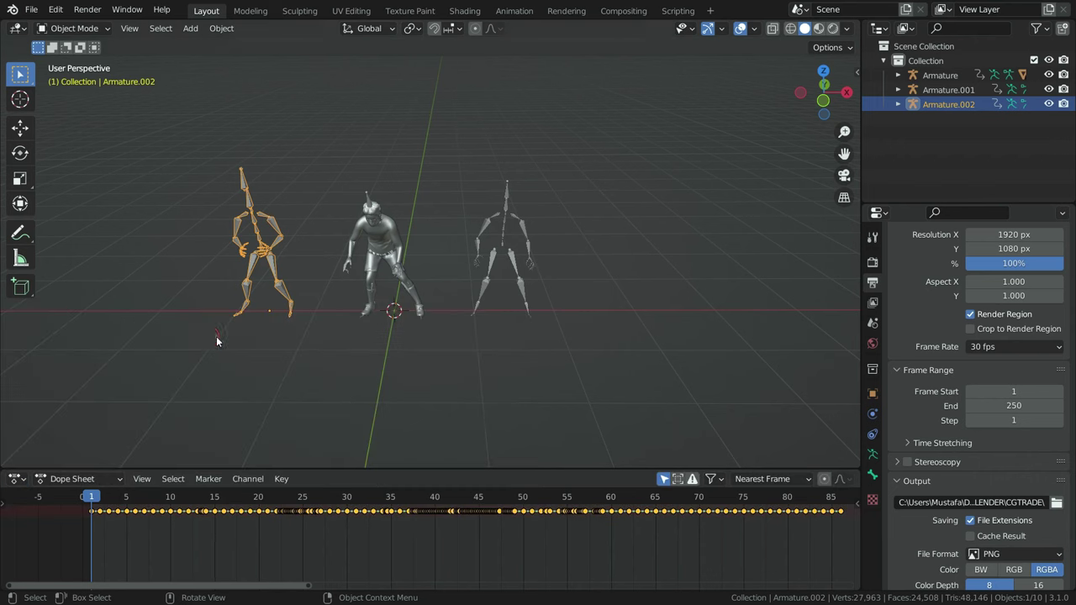
pyautogui.click(76, 479)
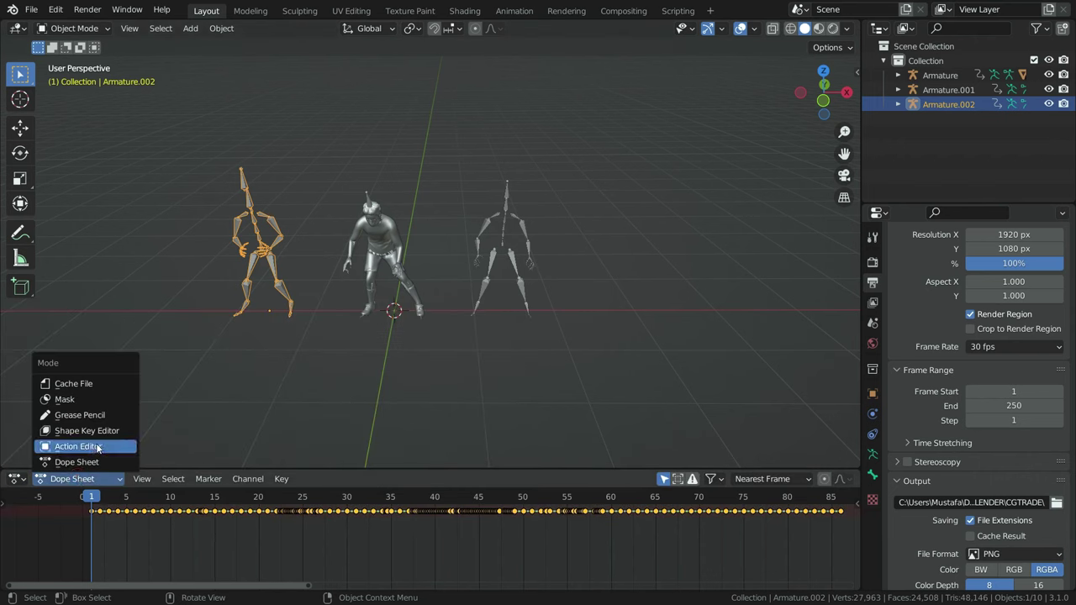
pyautogui.click(97, 447)
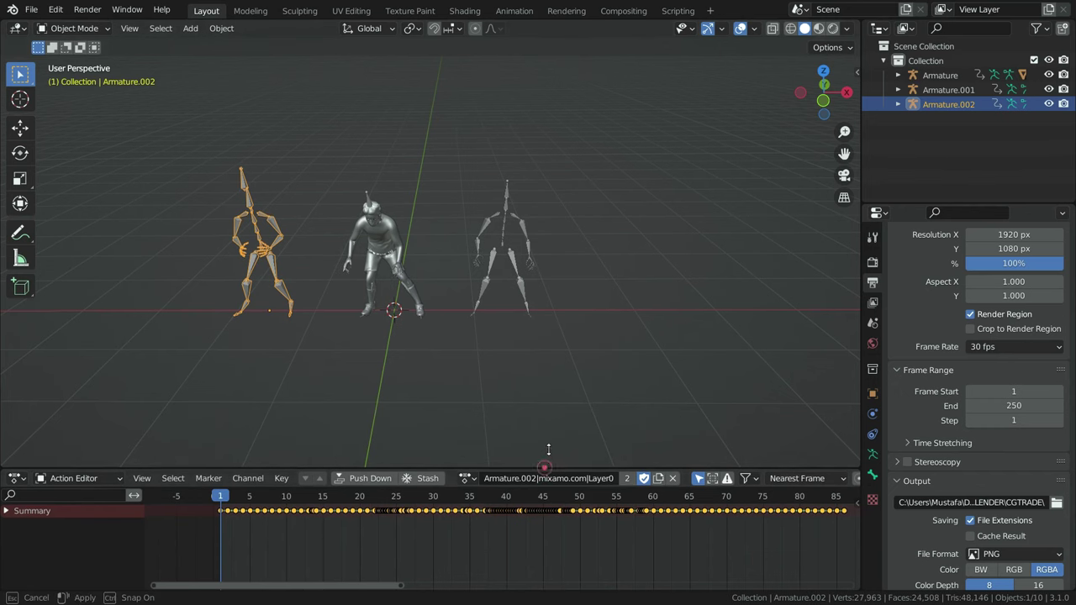
pyautogui.moveTo(547, 469); pyautogui.dragTo(554, 323)
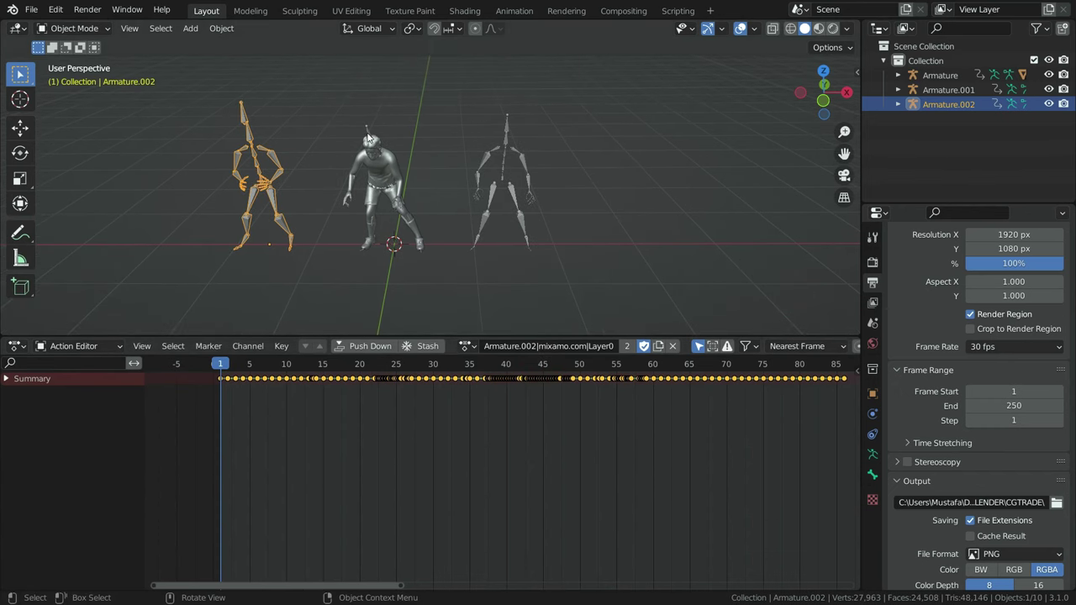
# Select the character's armature and rename its action to IDLE
pyautogui.click(368, 136)
pyautogui.doubleClick(542, 345)
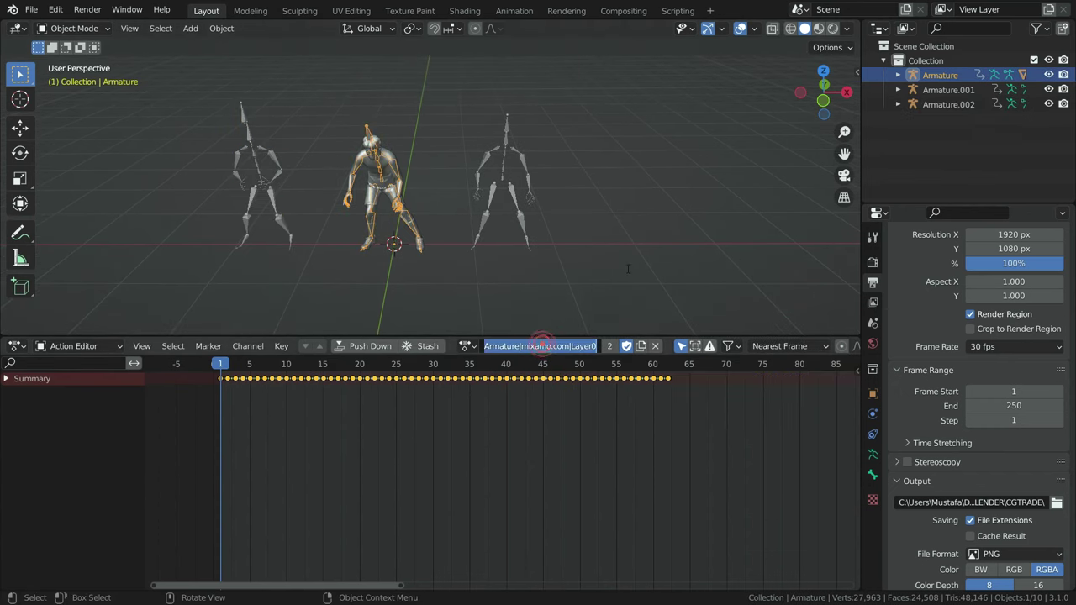
pyautogui.write('IDLE')
pyautogui.press('Return')
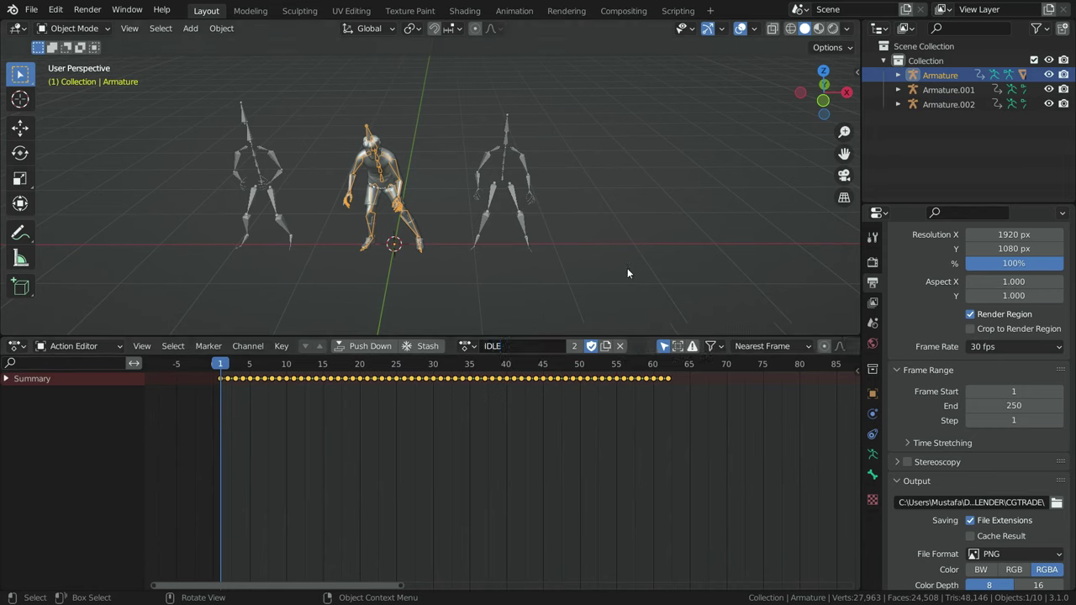
# Select the diving save armature and rename its action to SAVING
pyautogui.click(508, 116)
pyautogui.doubleClick(563, 341)
pyautogui.write('SAV')
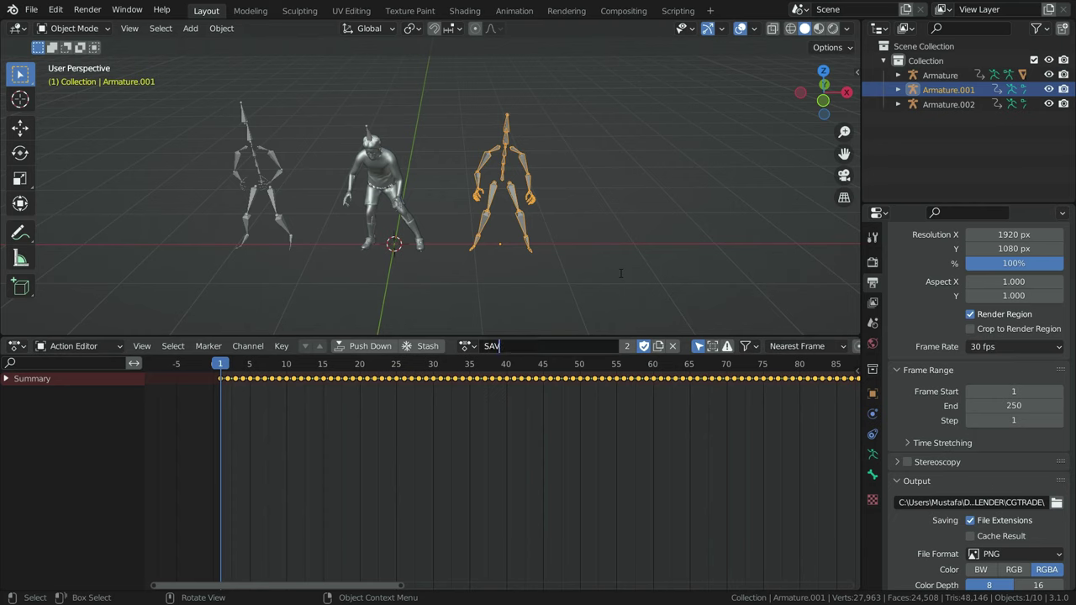
pyautogui.write('ING')
pyautogui.press('Return')
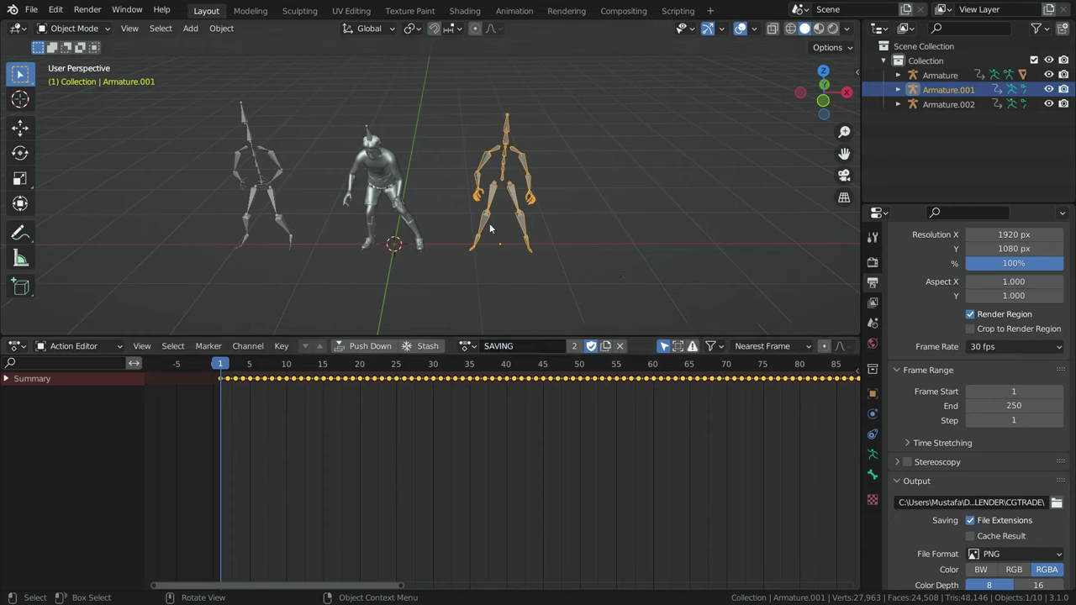
# Select the throwing armature, Armature.002, and rename its action to THROW
pyautogui.click(262, 139)
pyautogui.doubleClick(529, 345)
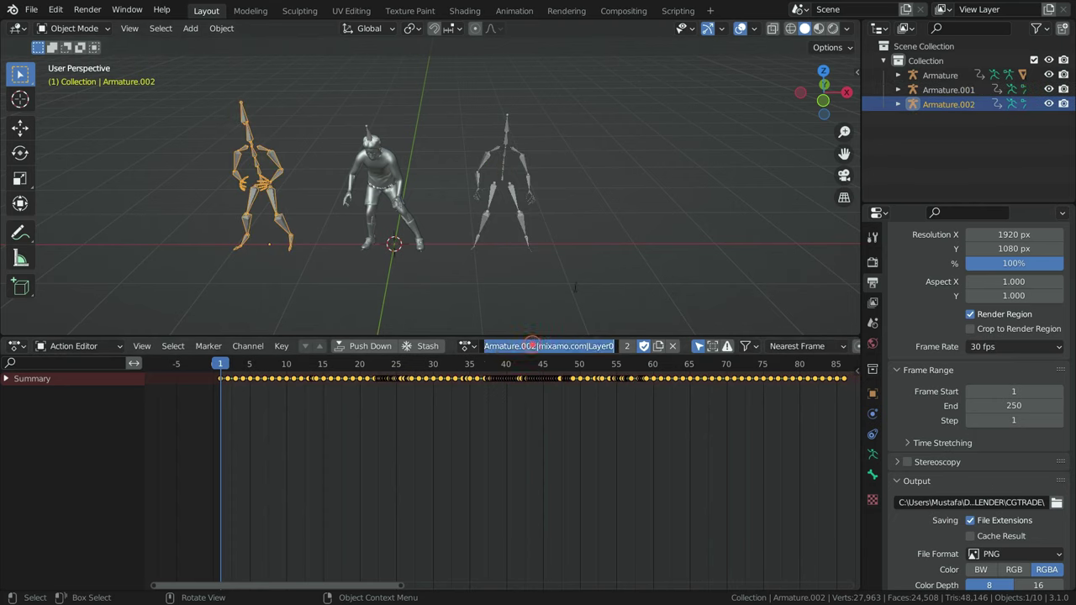
pyautogui.write('THROW')
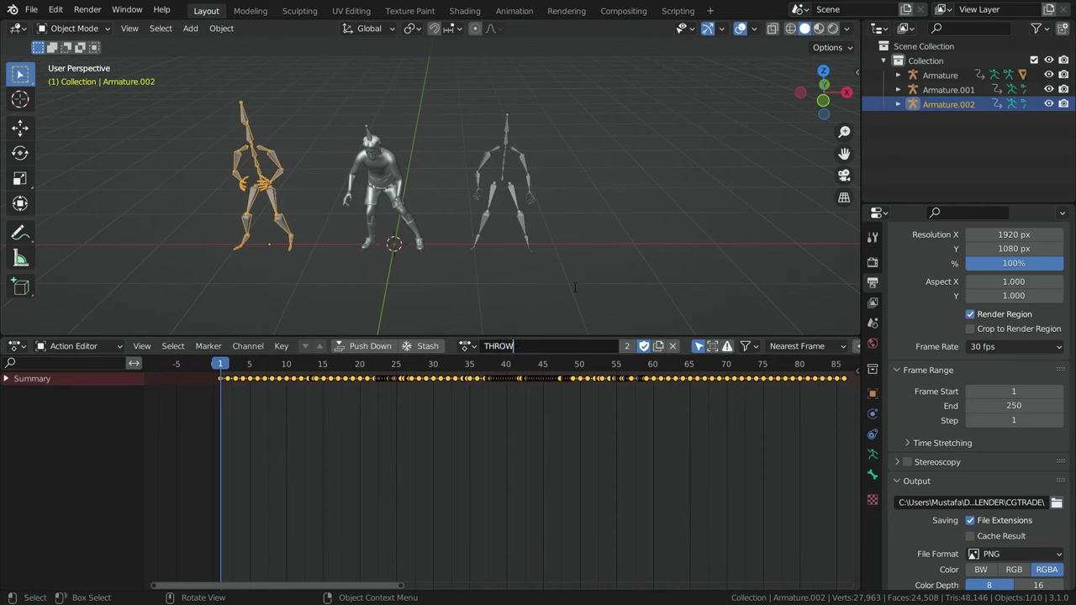
pyautogui.press('Return')
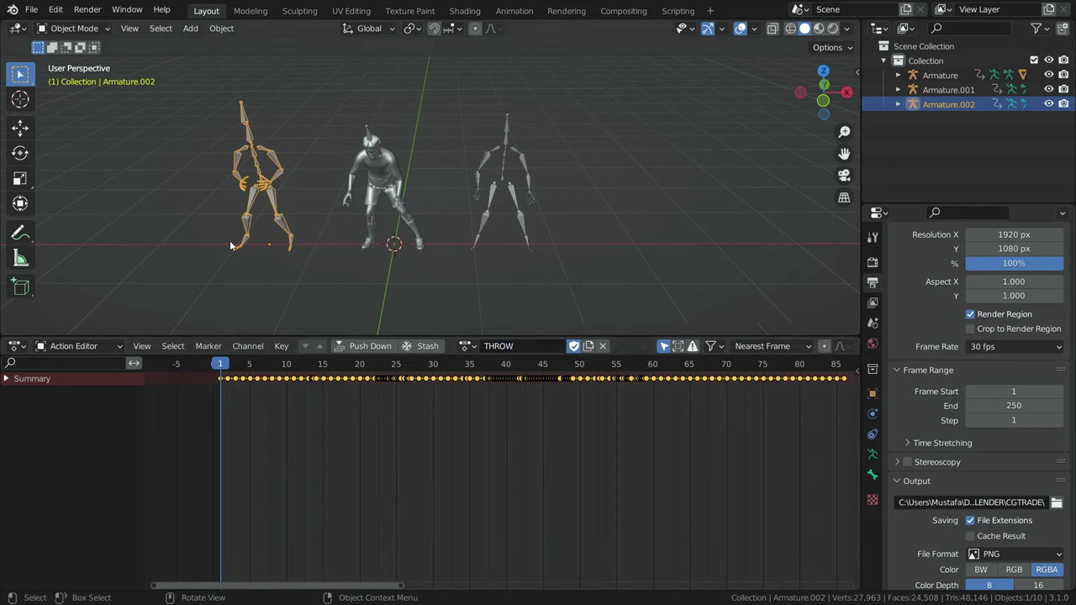
# Change the Action Editor to the Nonlinear Animation editor and push the IDLE action down into a strip
pyautogui.click(16, 345)
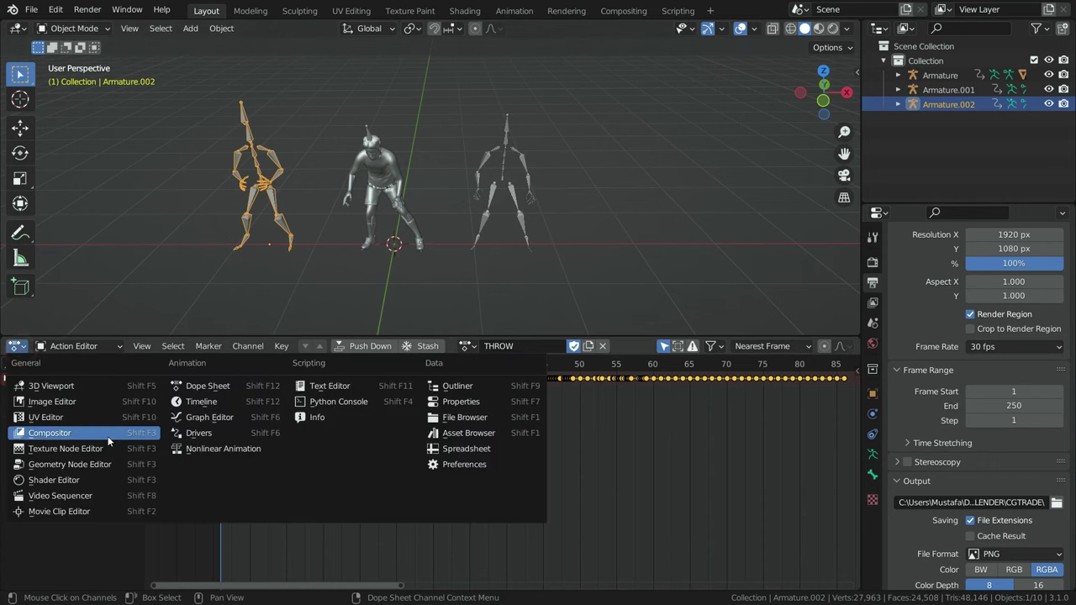
pyautogui.click(216, 448)
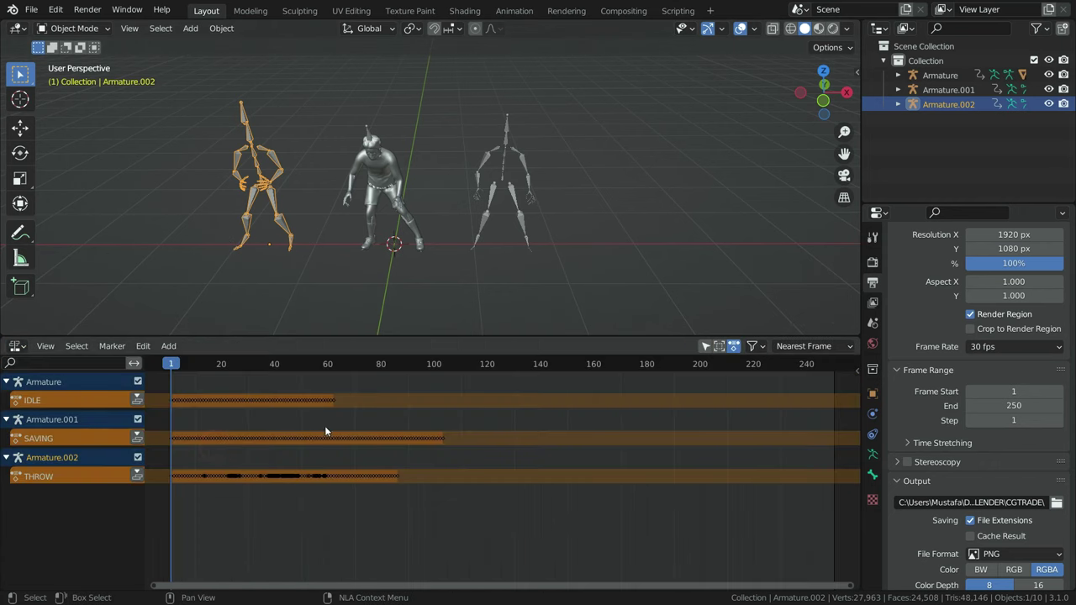
pyautogui.click(137, 400)
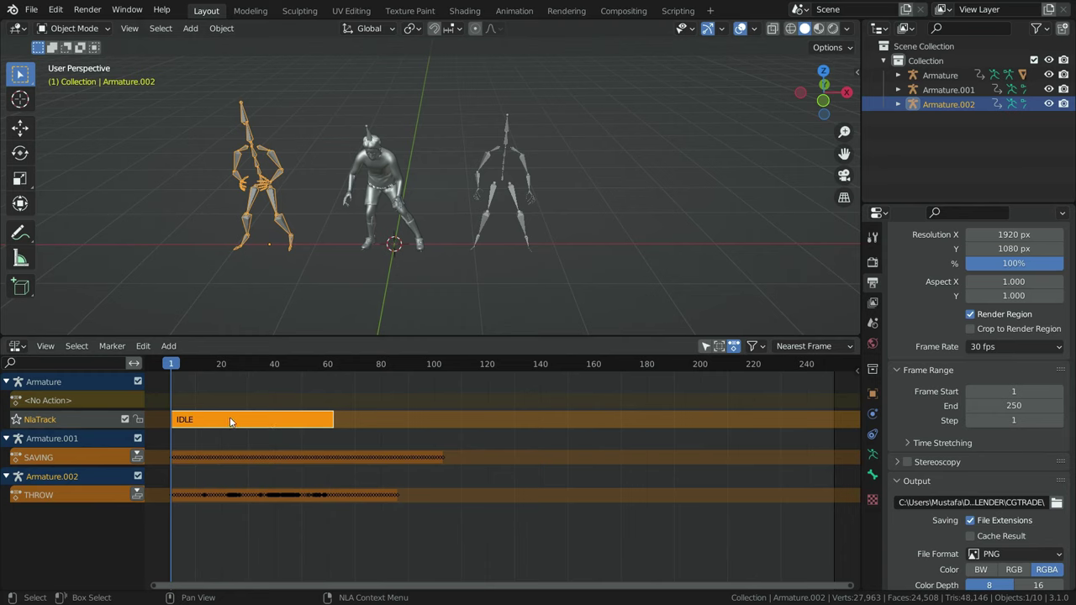
# Try scaling the IDLE strip to end at about frame 24, play it back, and undo the scaling
pyautogui.moveTo(229, 418)
pyautogui.mouseDown()
pyautogui.moveTo(375, 425)
pyautogui.moveTo(230, 437)
pyautogui.mouseUp()
pyautogui.press('s')
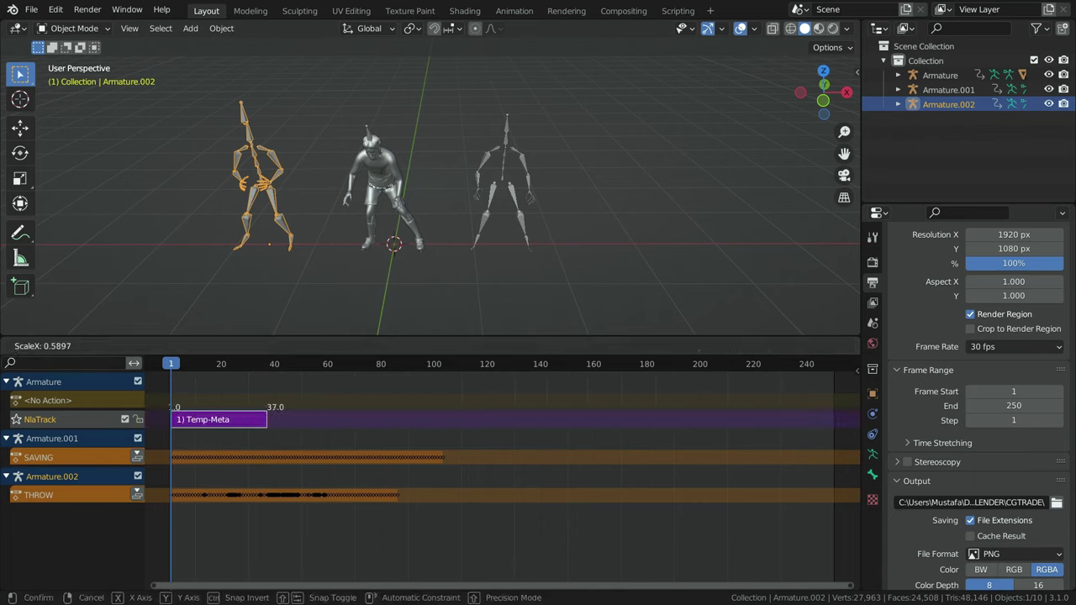
pyautogui.click(215, 437)
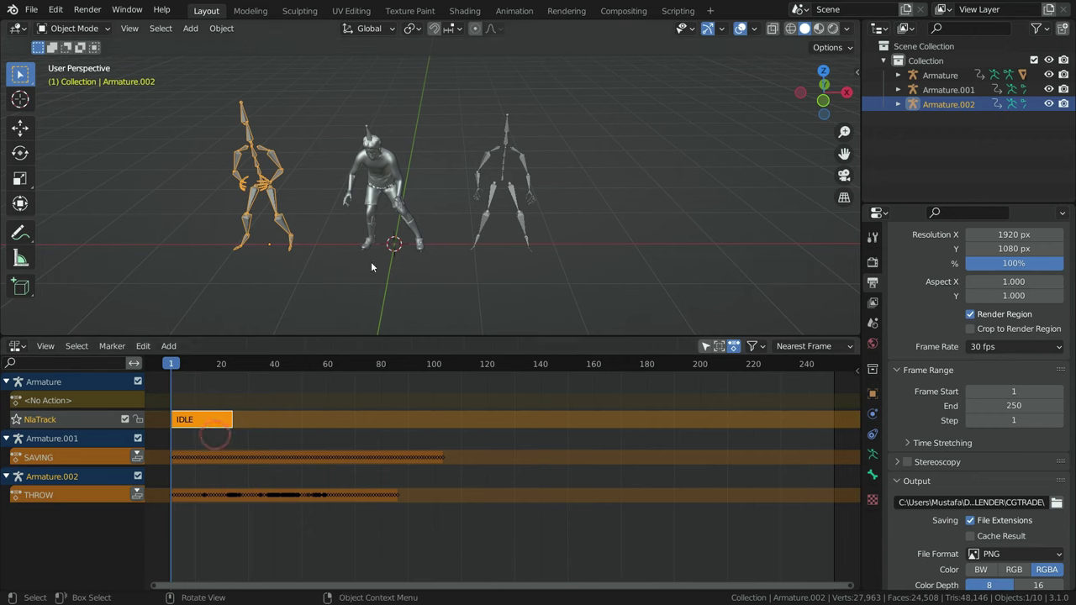
pyautogui.press('space')
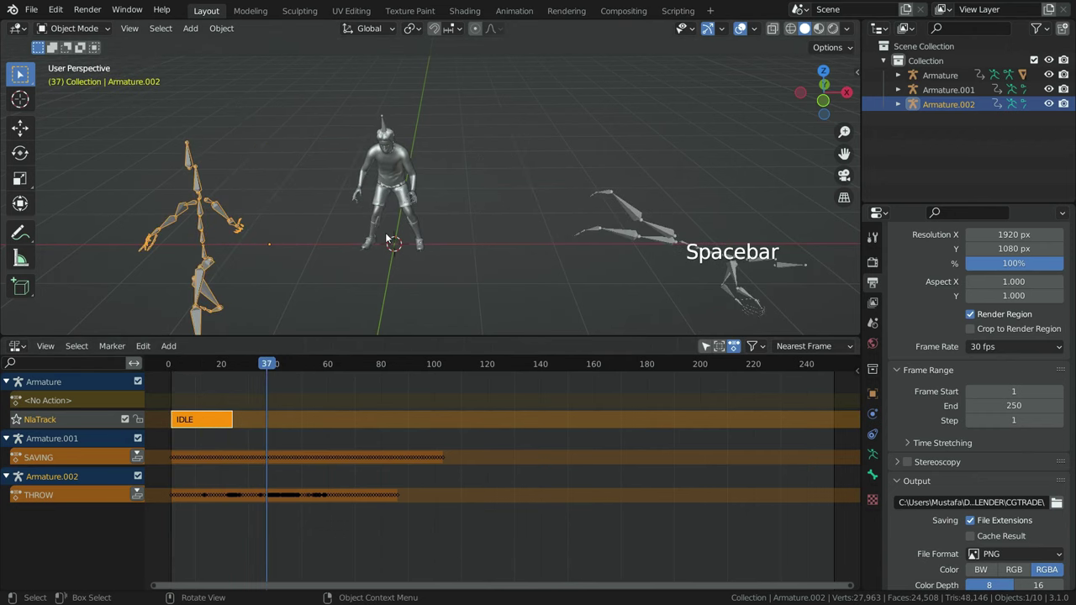
pyautogui.hotkey('shift', 'Left')
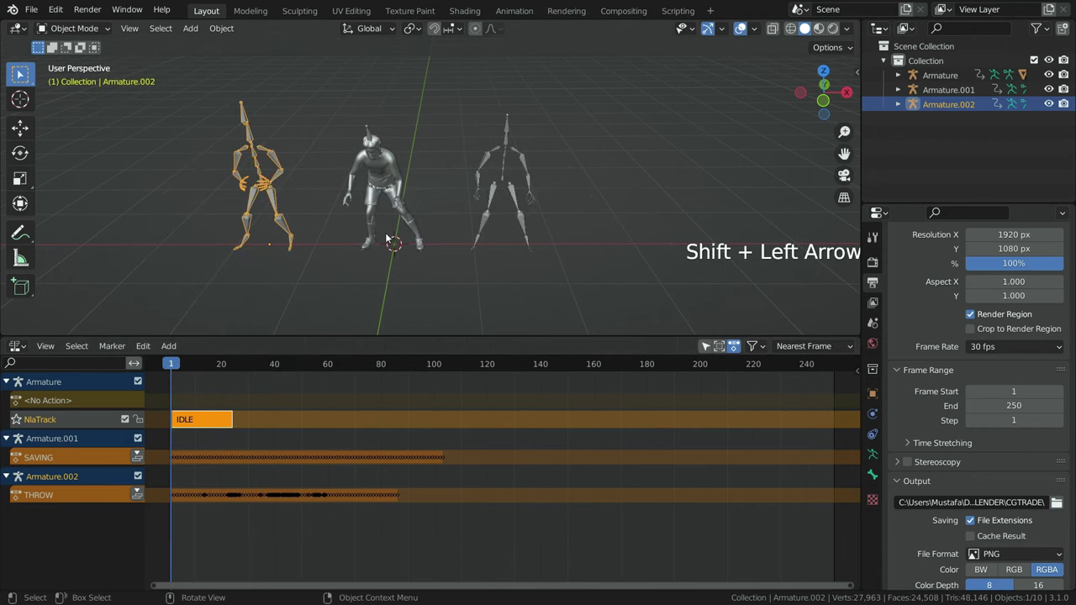
pyautogui.hotkey('ctrl', 'z')
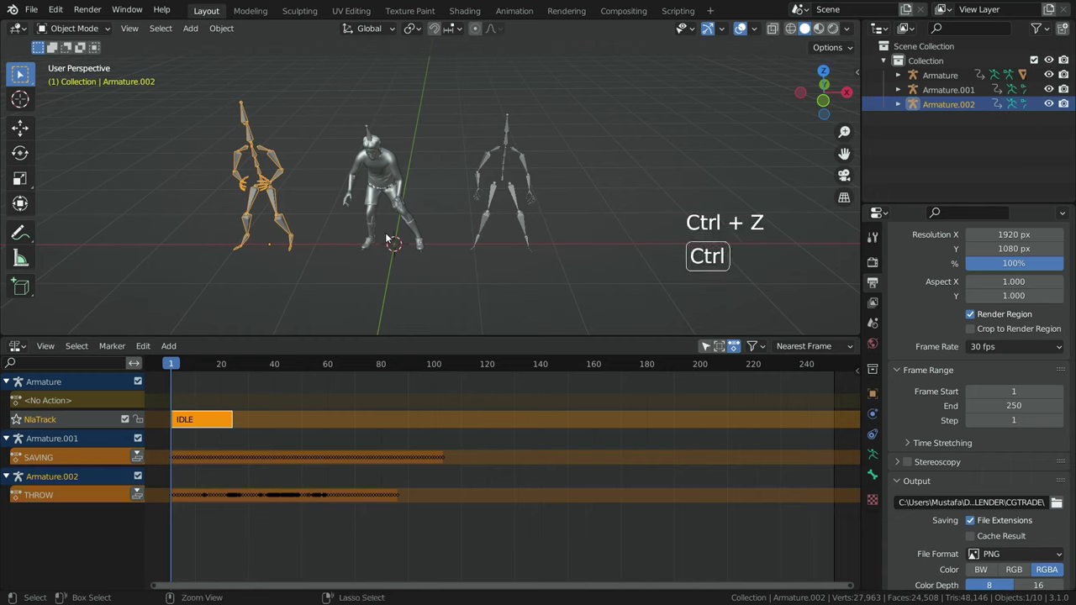
pyautogui.hotkey('ctrl', 'z')
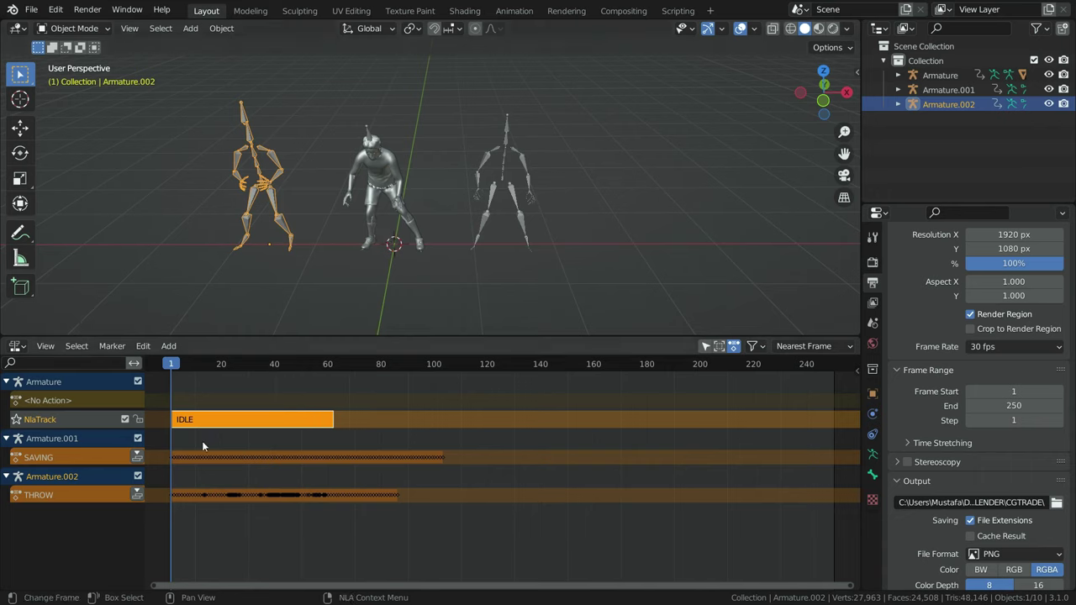
# Push the SAVING and THROW actions down into strips and delete the two extra armatures, Armature.001 and Armature.002
pyautogui.click(135, 456)
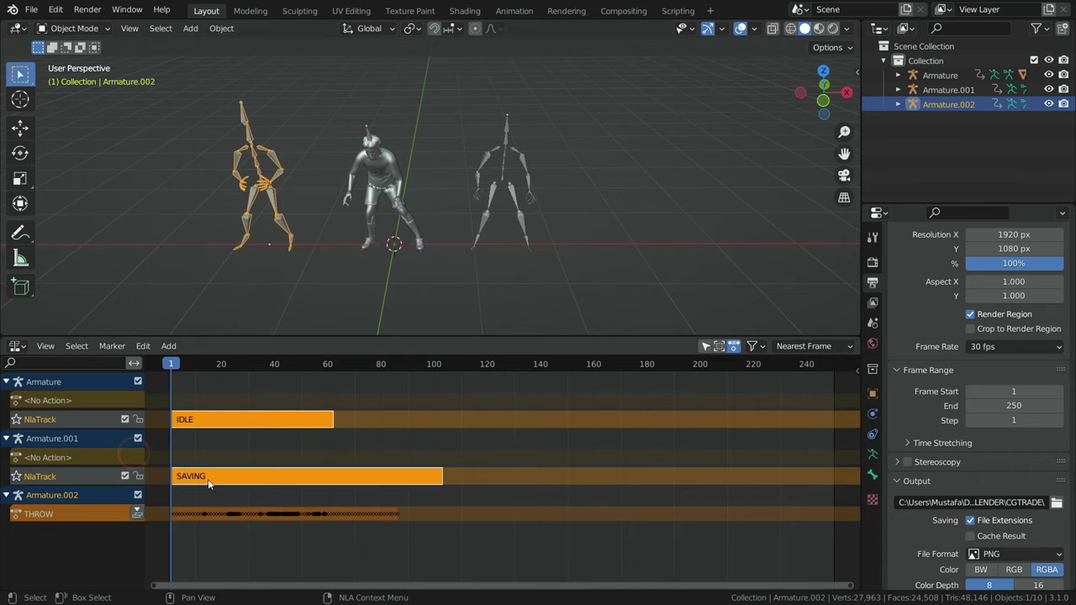
pyautogui.click(137, 512)
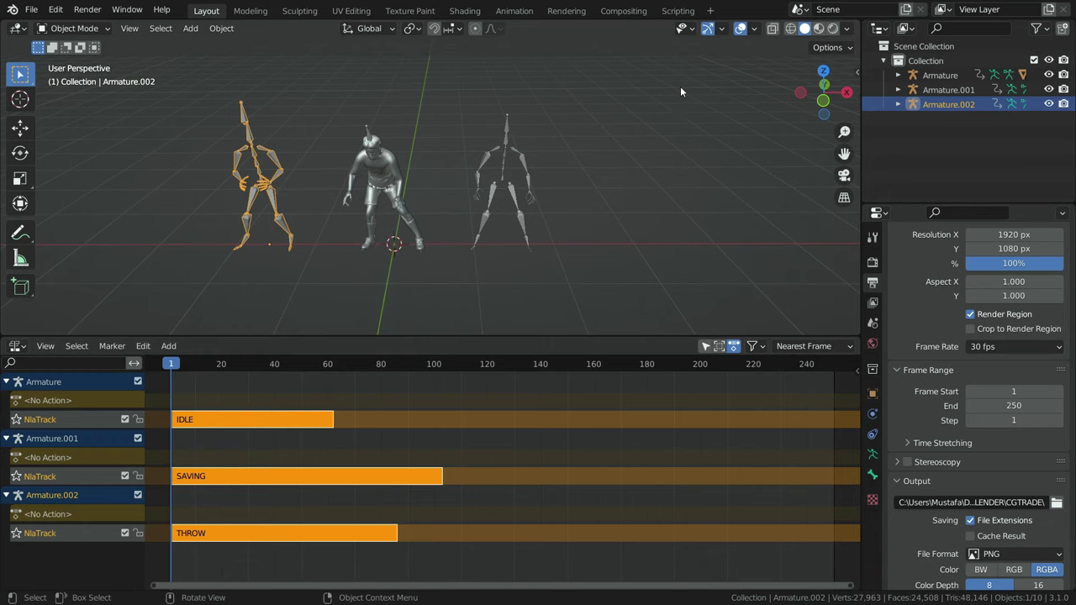
pyautogui.press('shift')
pyautogui.keyDown('shift'); pyautogui.click(512, 145); pyautogui.keyUp('shift')
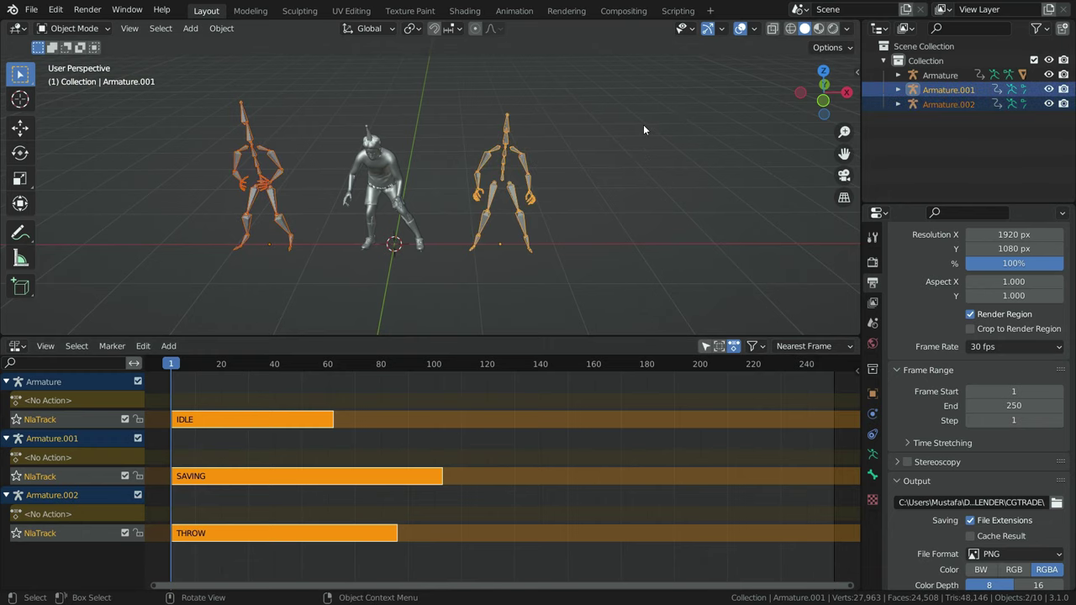
pyautogui.press('Delete')
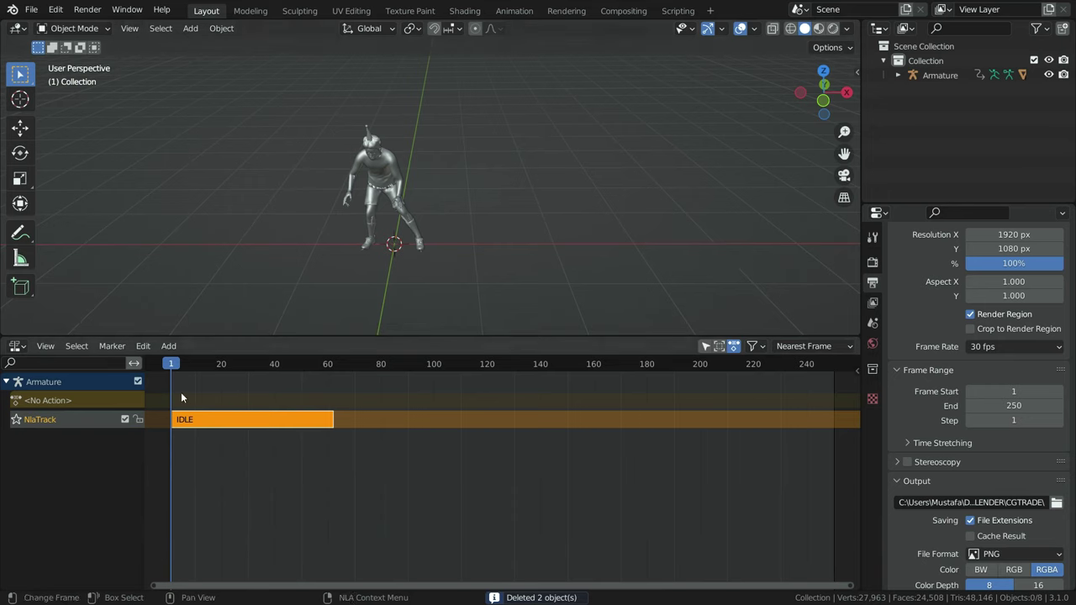
# Add the SAVING and THROW actions as strips on new tracks above the character's IDLE strip
pyautogui.click(267, 426)
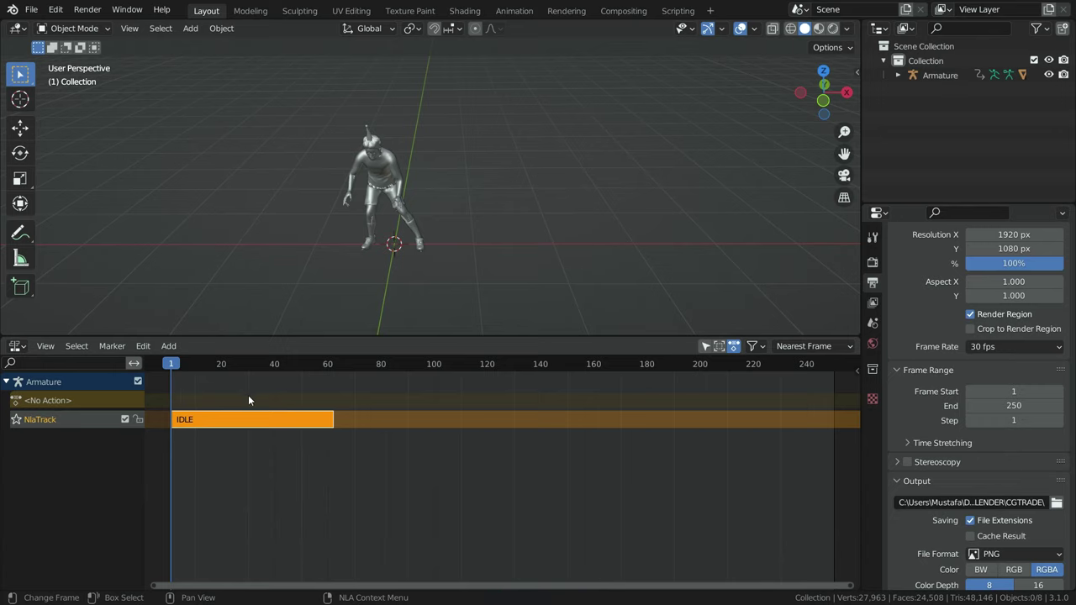
pyautogui.click(171, 346)
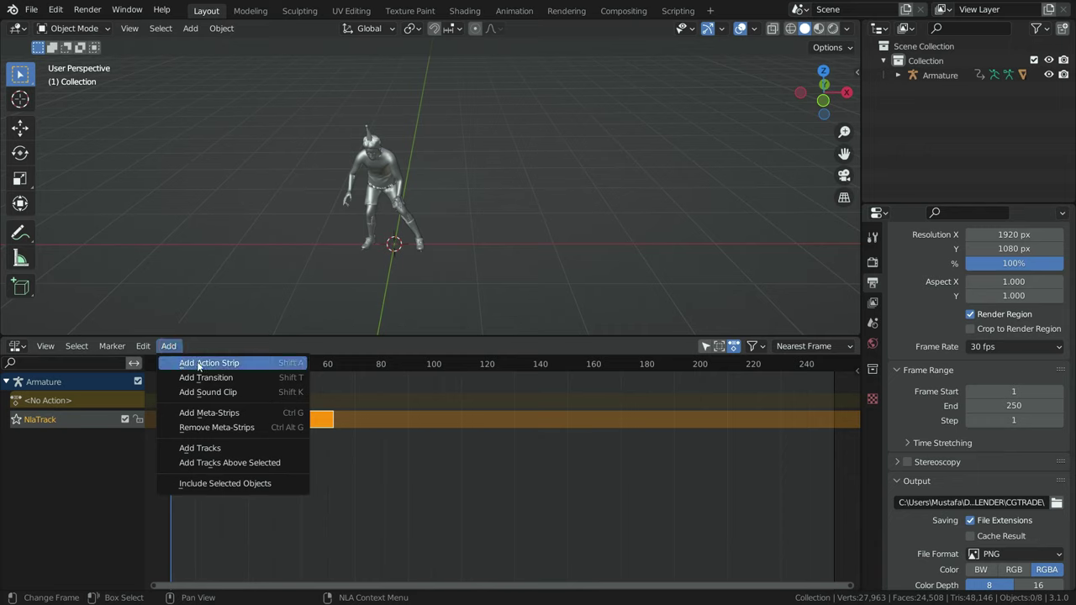
pyautogui.click(242, 364)
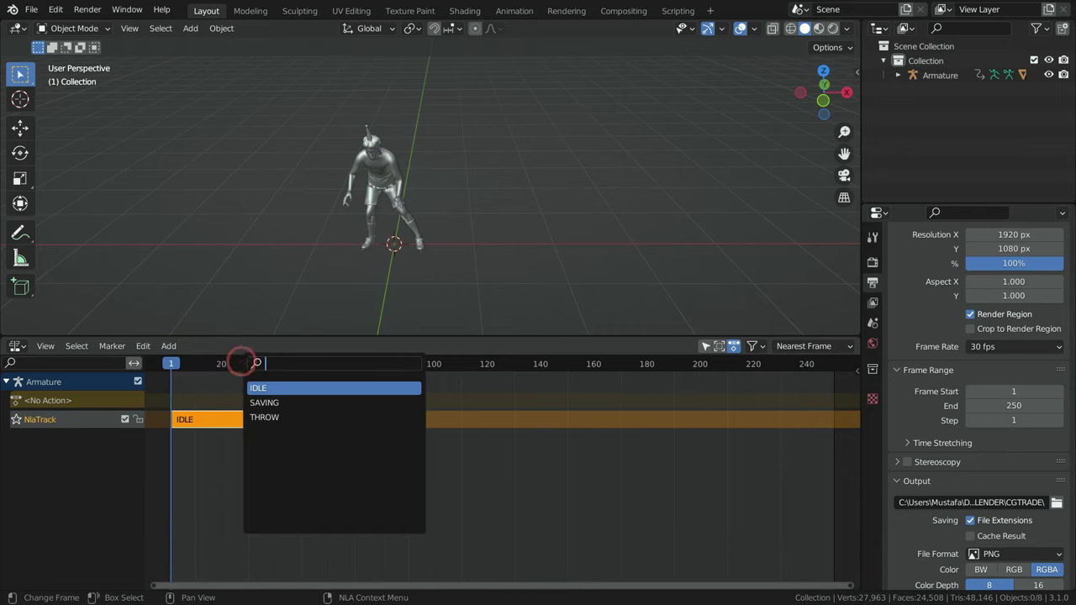
pyautogui.click(281, 402)
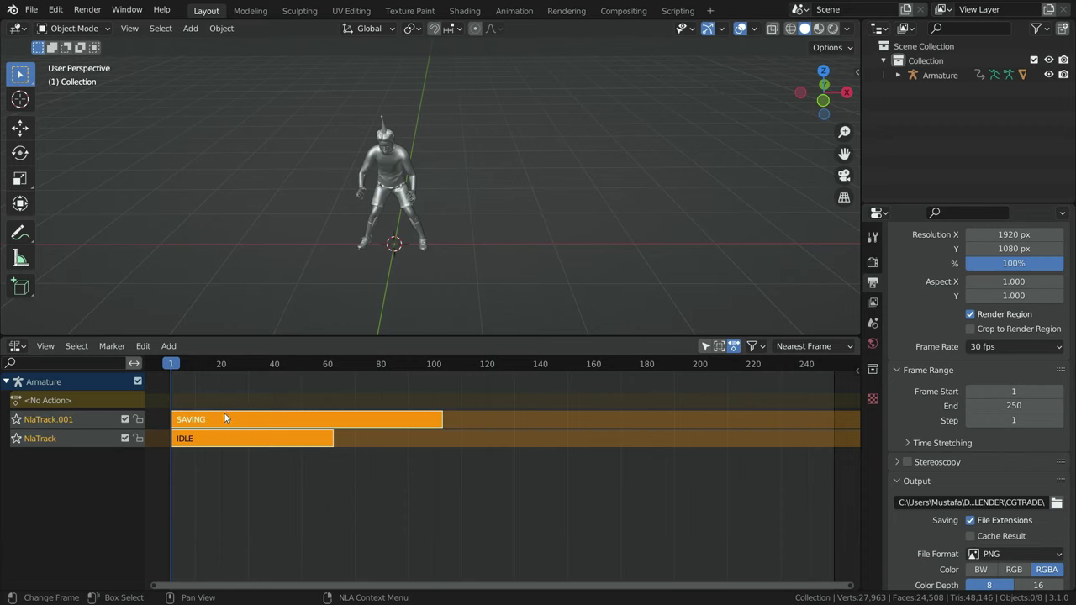
pyautogui.click(175, 347)
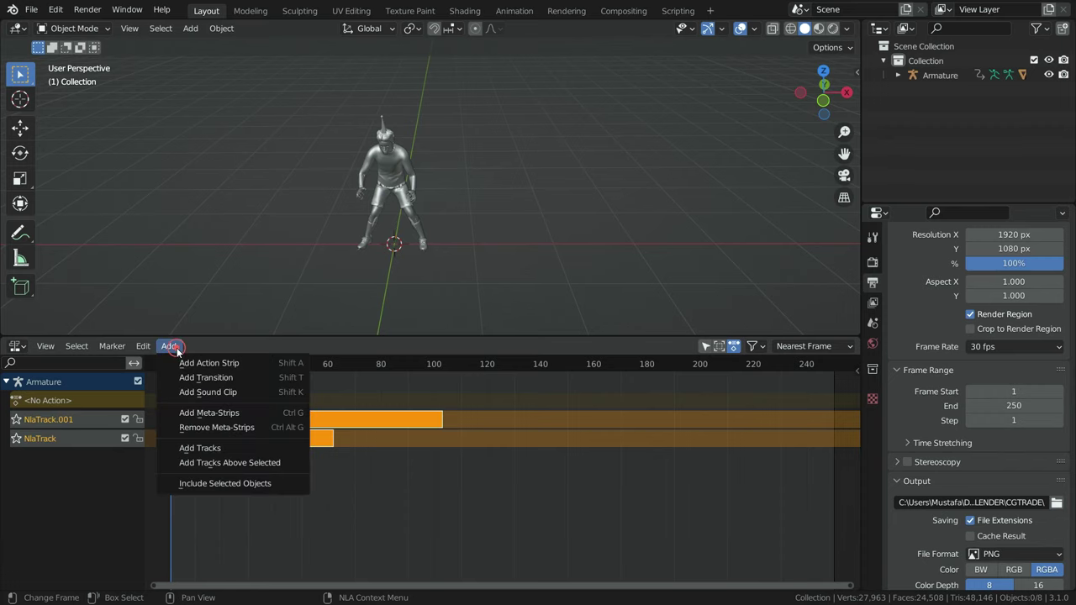
pyautogui.click(233, 365)
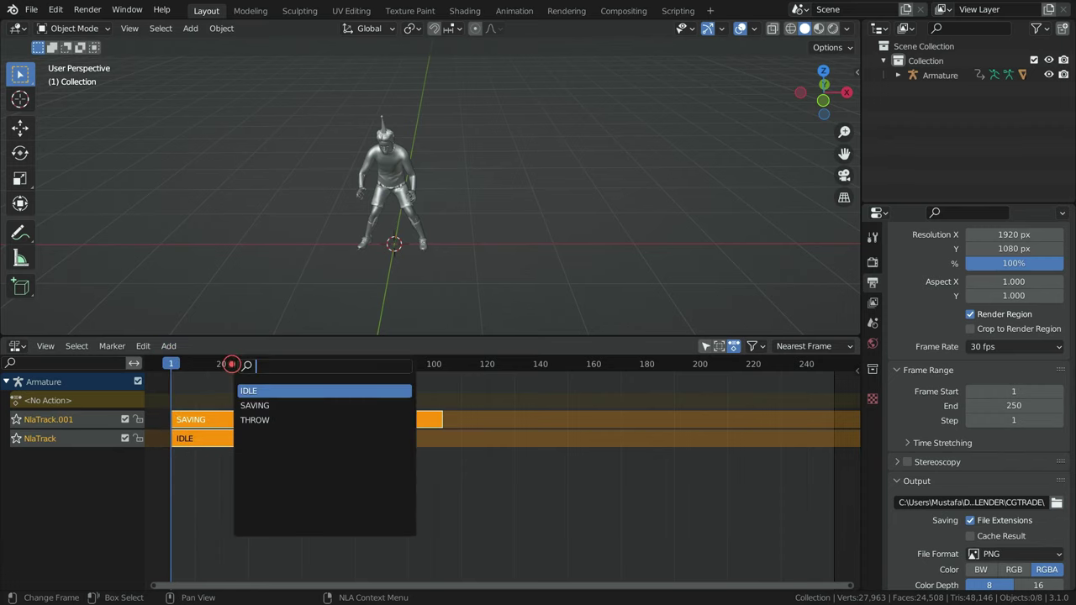
pyautogui.click(282, 421)
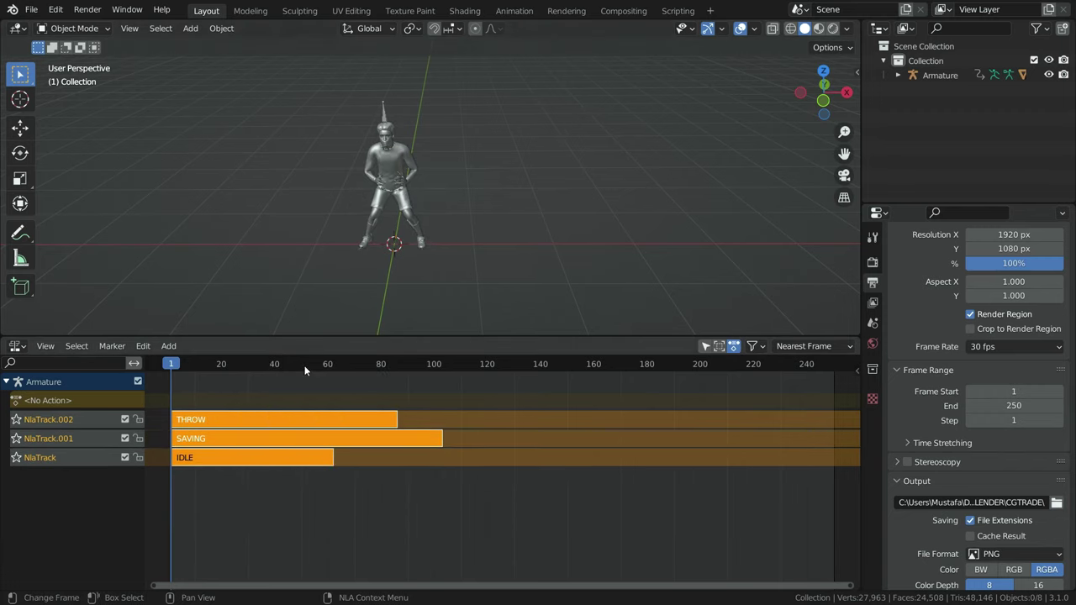
# Move the SAVING strip to start at about frame 60, slightly overlapping the end of IDLE, and scrub to frame 52
pyautogui.click(235, 446)
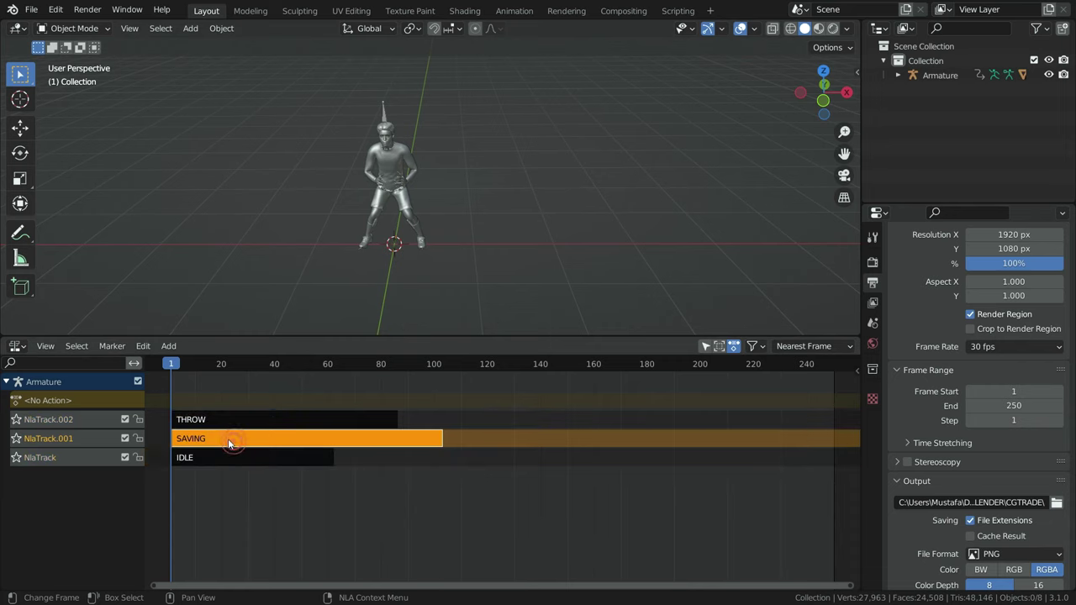
pyautogui.press('g')
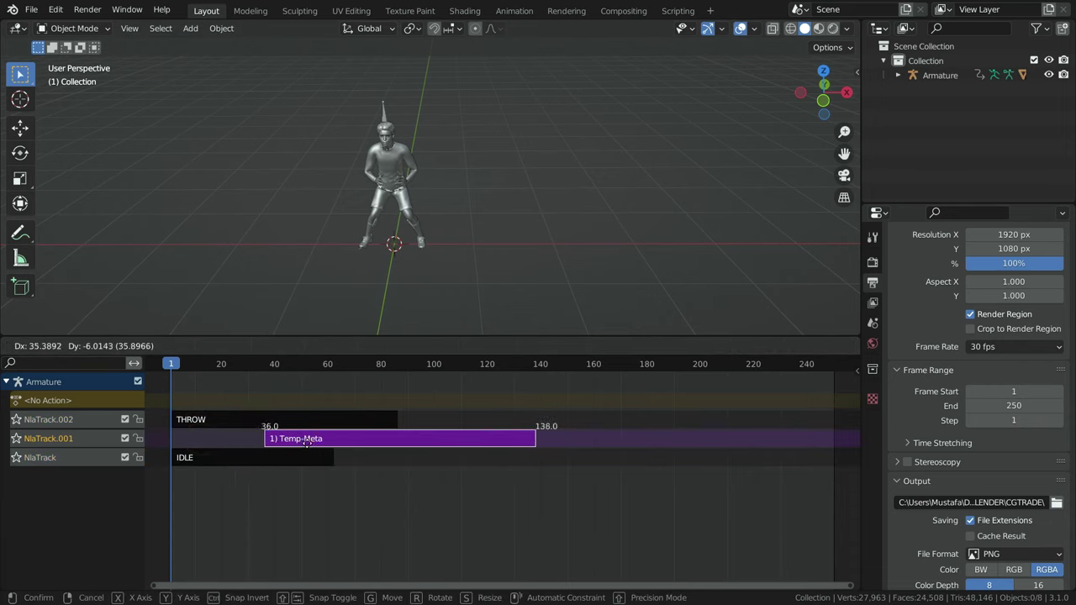
pyautogui.click(356, 440)
pyautogui.scroll(2, 327, 446)
pyautogui.click(313, 369)
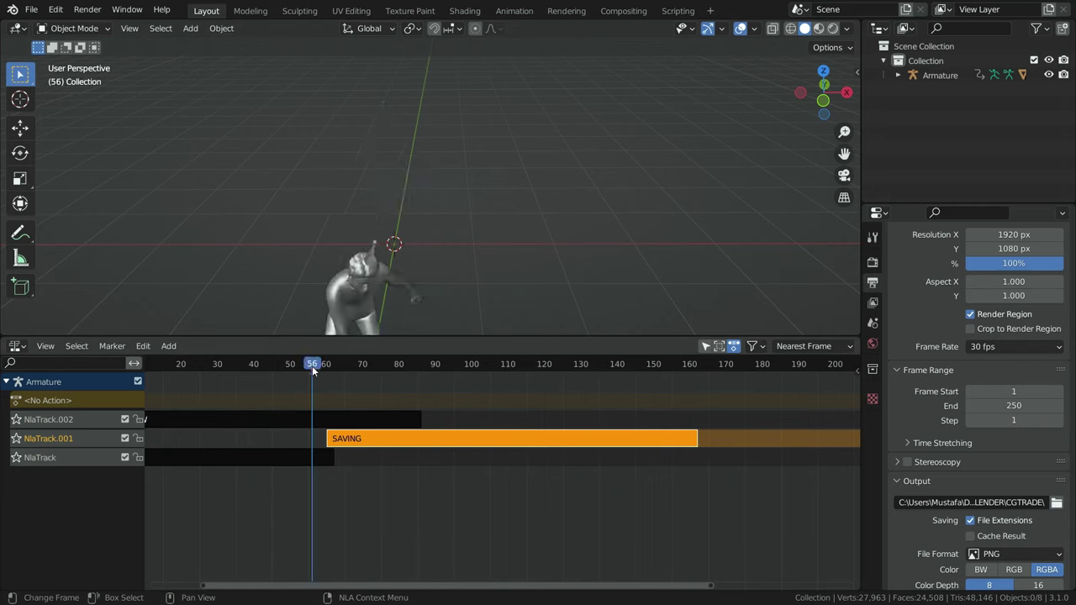
pyautogui.moveTo(313, 370); pyautogui.dragTo(298, 401)
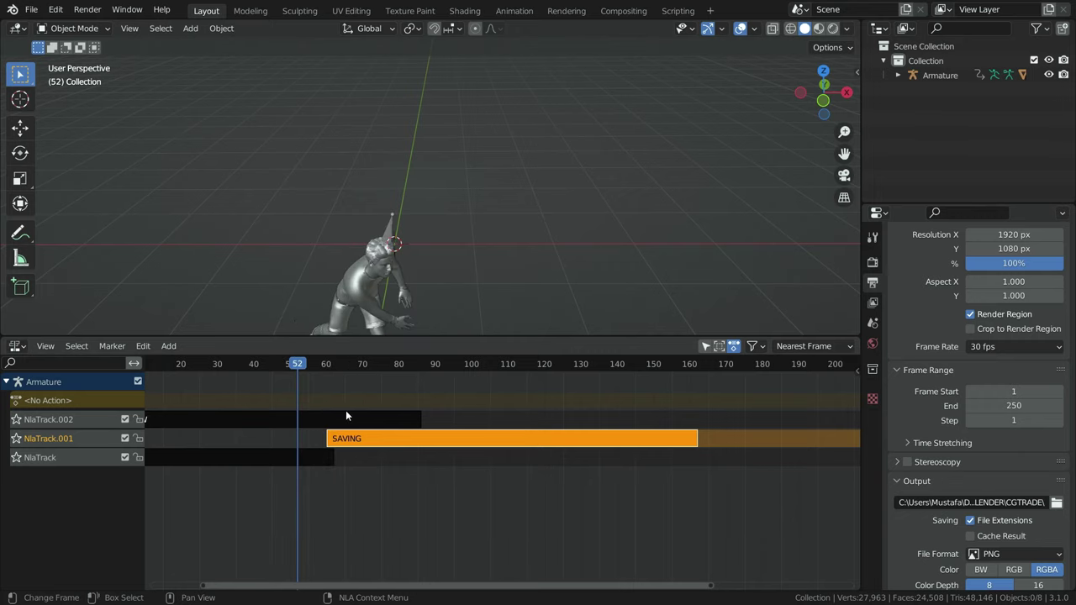
# Move the THROW strip to start at about frame 160, slightly overlapping the end of SAVING, and scrub to frame 158
pyautogui.scroll(-4, 352, 455)
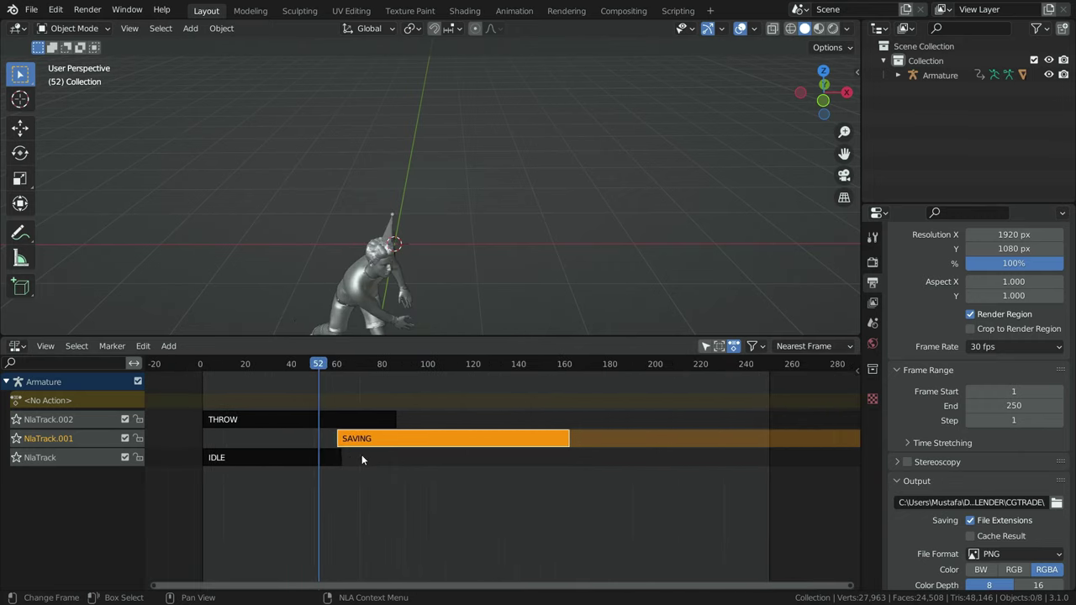
pyautogui.scroll(1, 341, 449)
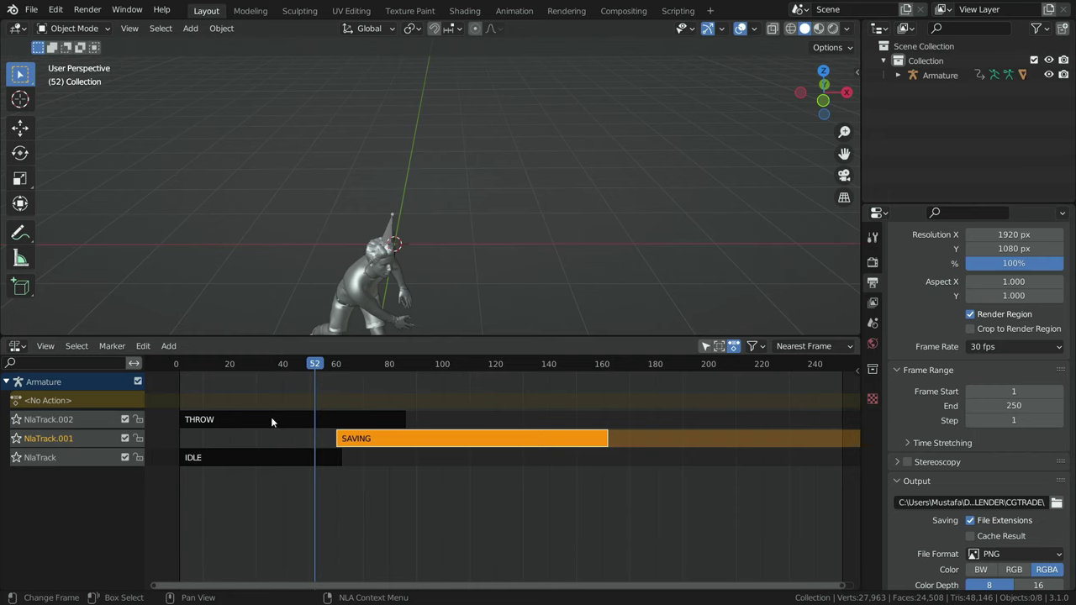
pyautogui.click(271, 421)
pyautogui.moveTo(213, 422); pyautogui.dragTo(641, 419)
pyautogui.scroll(2, 578, 365)
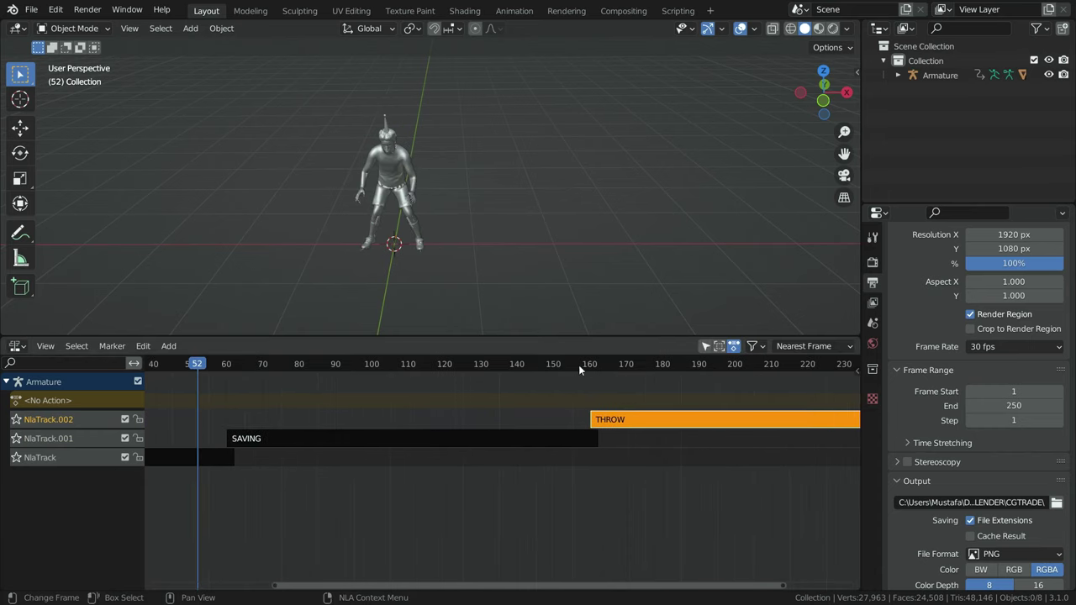
pyautogui.moveTo(578, 365); pyautogui.dragTo(583, 392)
pyautogui.scroll(-3, 496, 402)
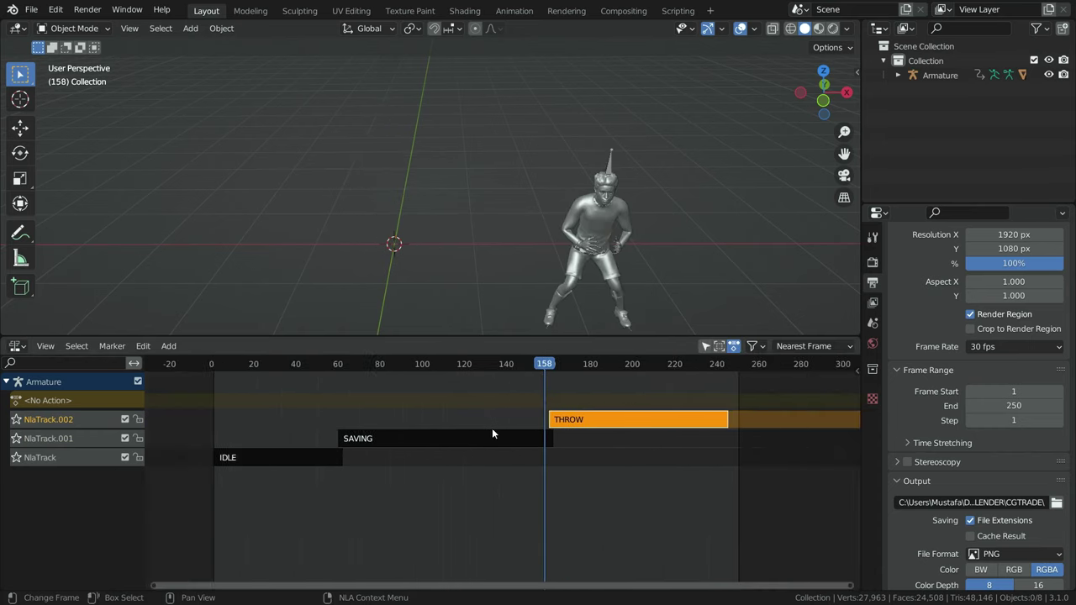
# Play the combined animation from frame 1, stop it, and scrub back through the strips to frame 27
pyautogui.hotkey('shift', 'Left')
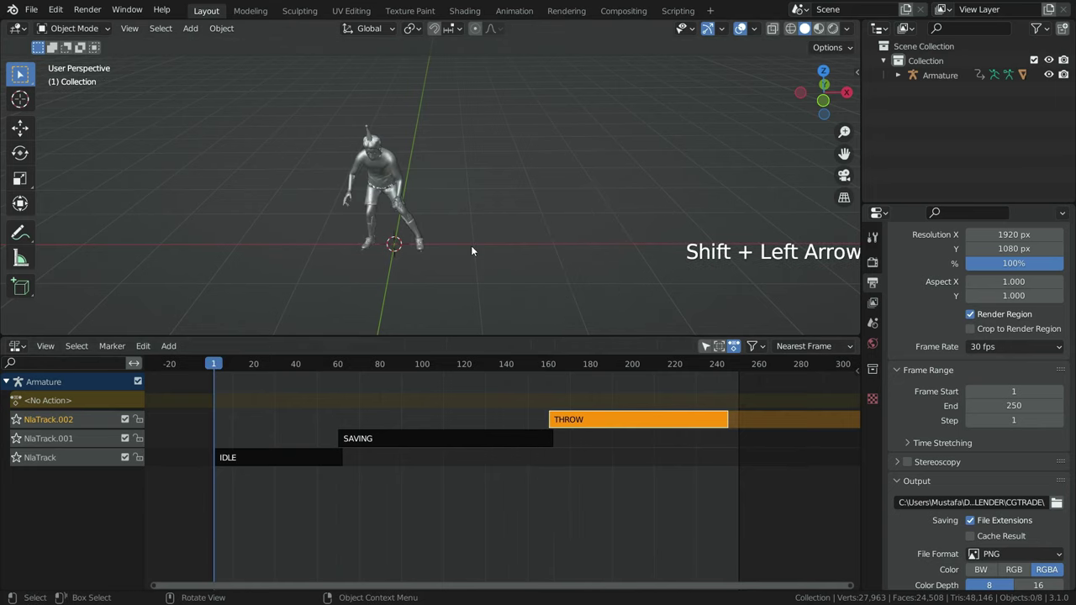
pyautogui.press('space')
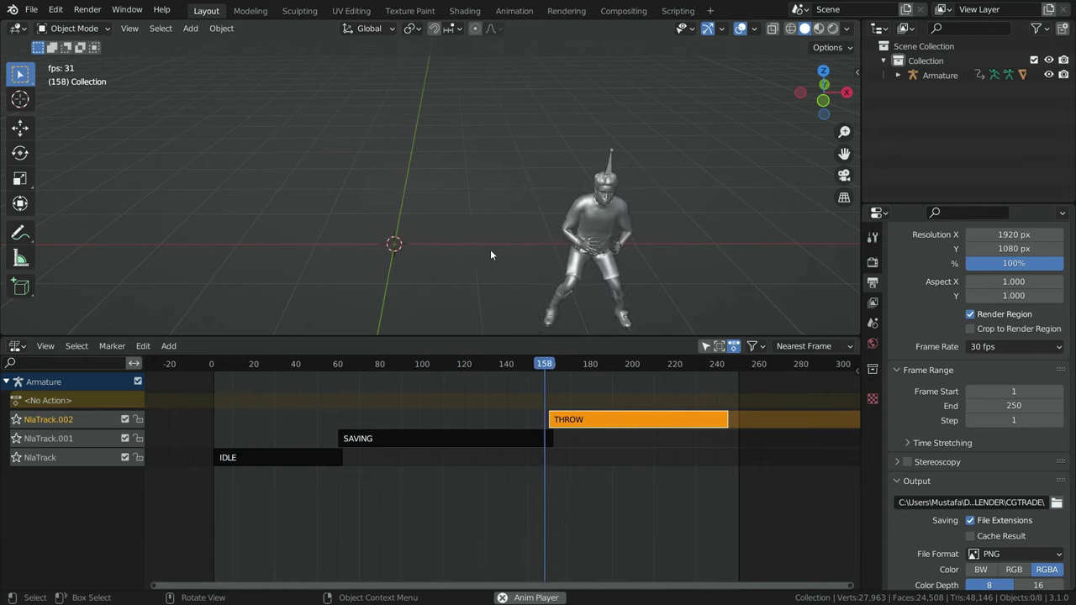
pyautogui.press('space')
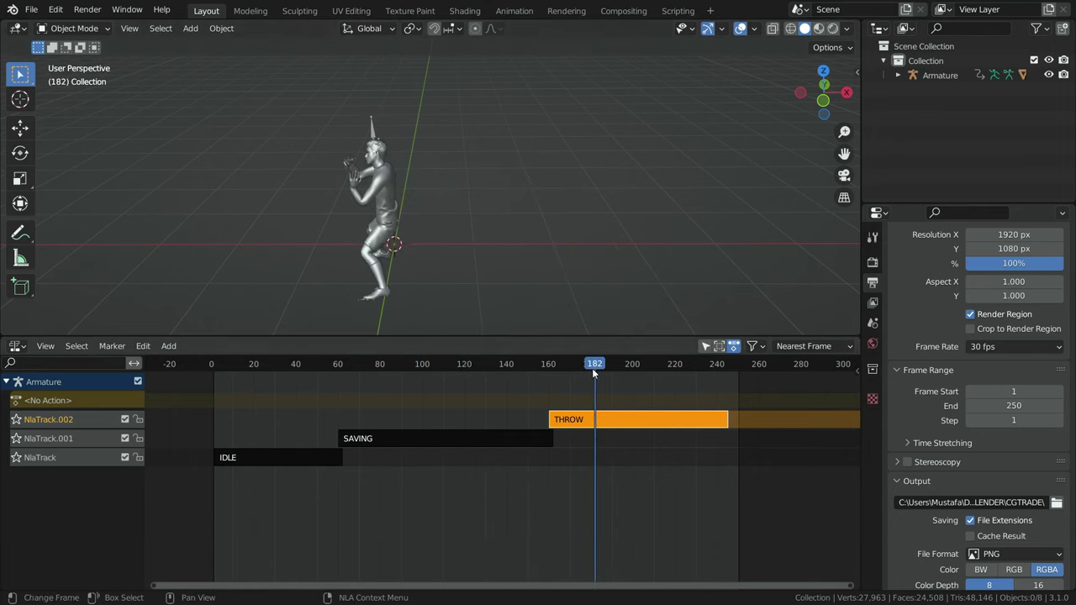
pyautogui.moveTo(592, 368); pyautogui.dragTo(268, 450)
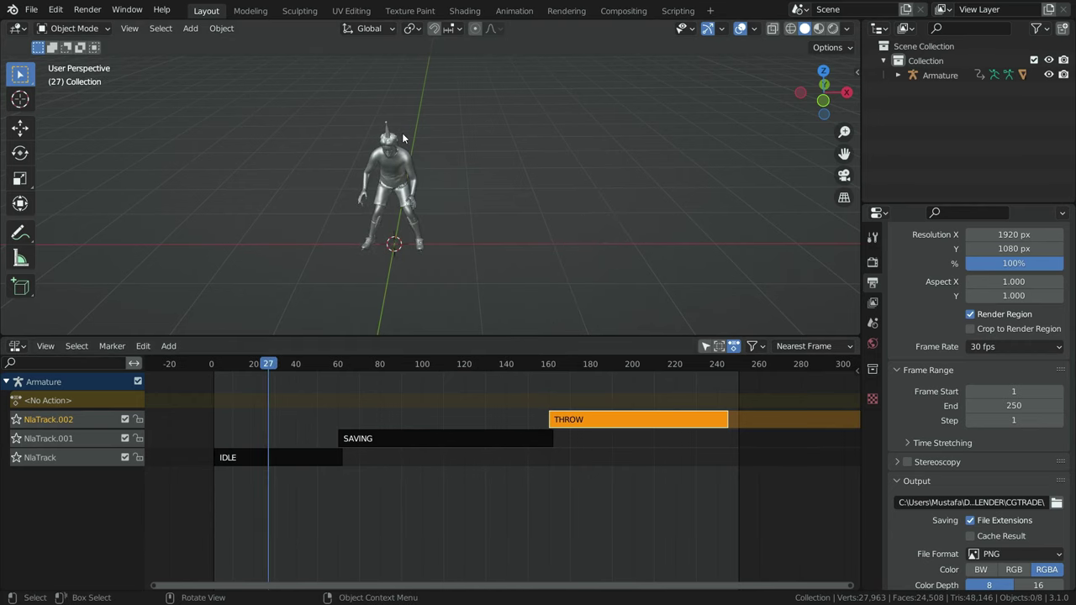
# Select the goalkeeper's armature in the viewport and switch it to Pose Mode
pyautogui.scroll(2, 383, 143)
pyautogui.click(387, 133)
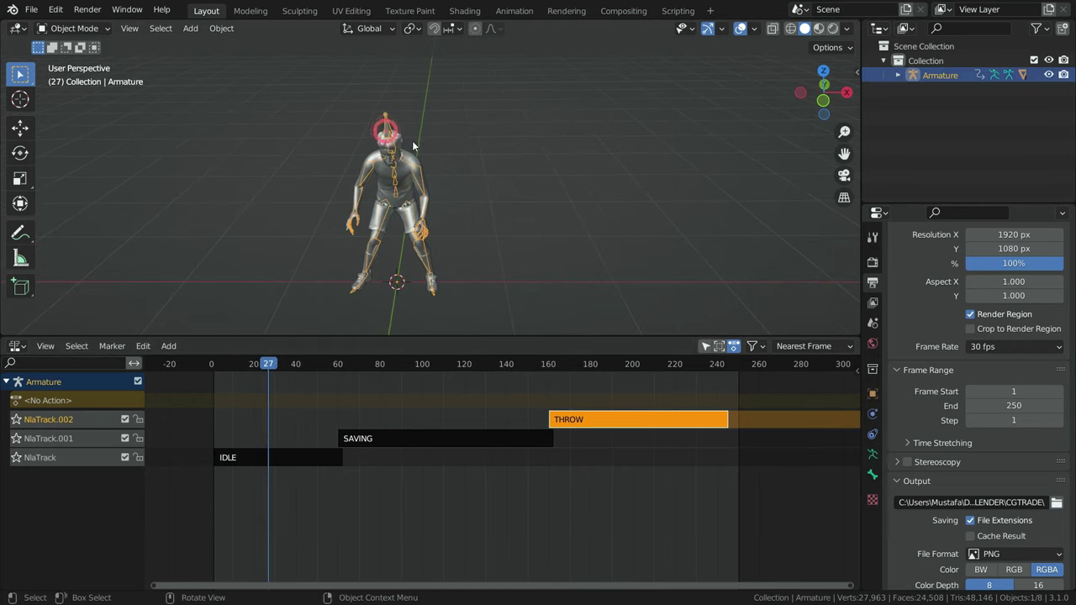
pyautogui.click(73, 29)
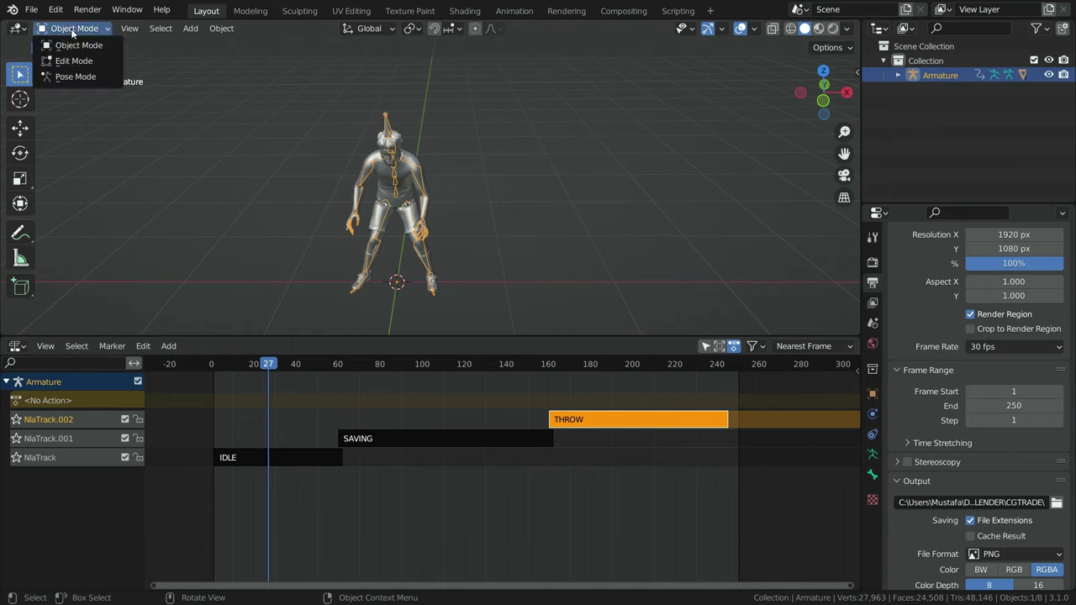
pyautogui.click(76, 77)
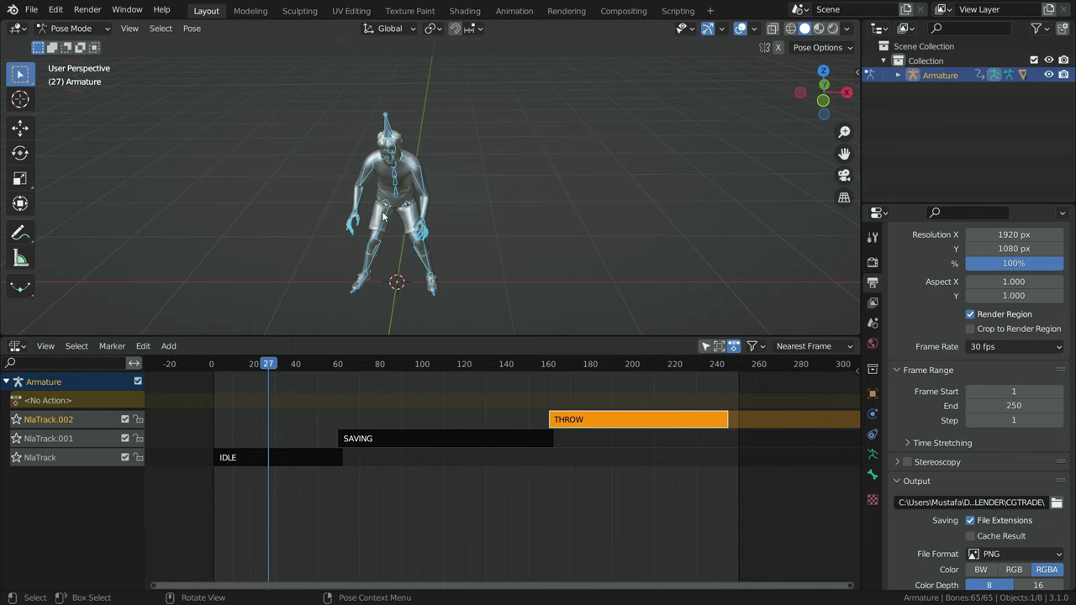
# Enable In Front and Axes in the armature's viewport display settings
pyautogui.click(872, 457)
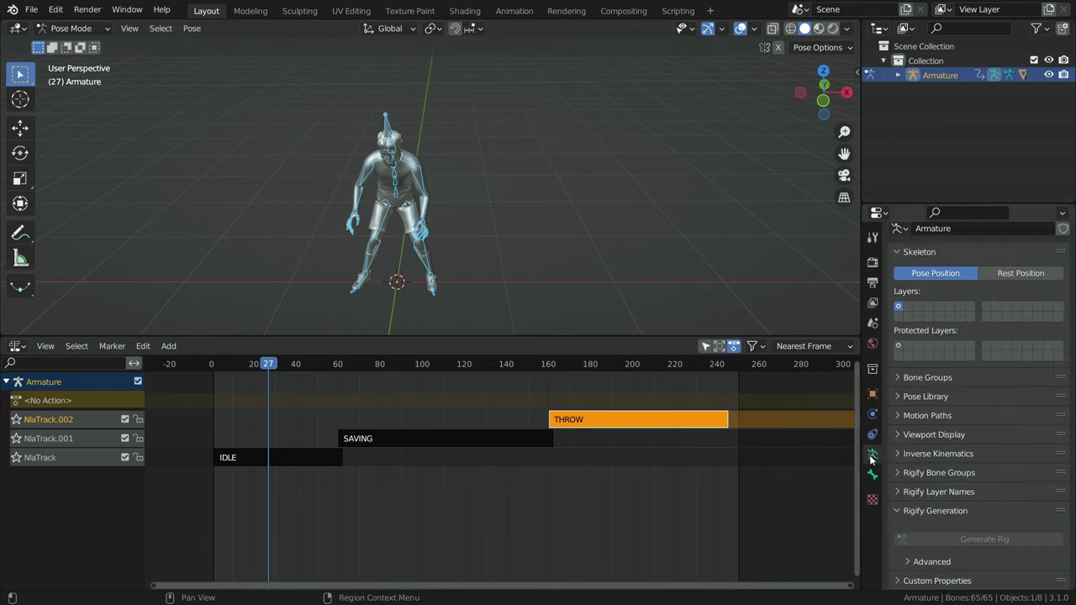
pyautogui.click(941, 435)
pyautogui.scroll(-2, 954, 480)
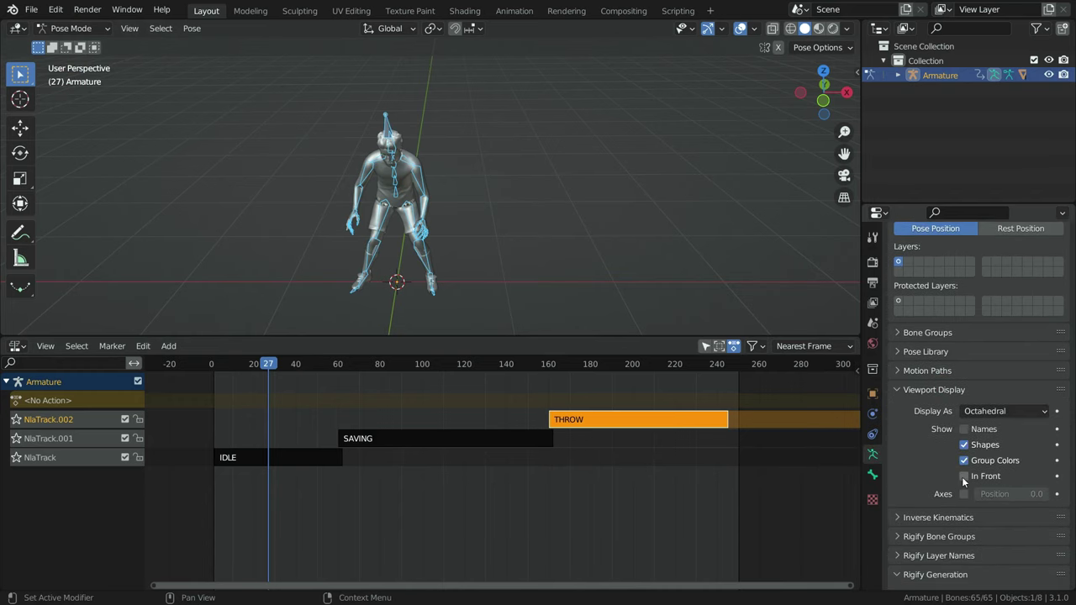
pyautogui.click(964, 477)
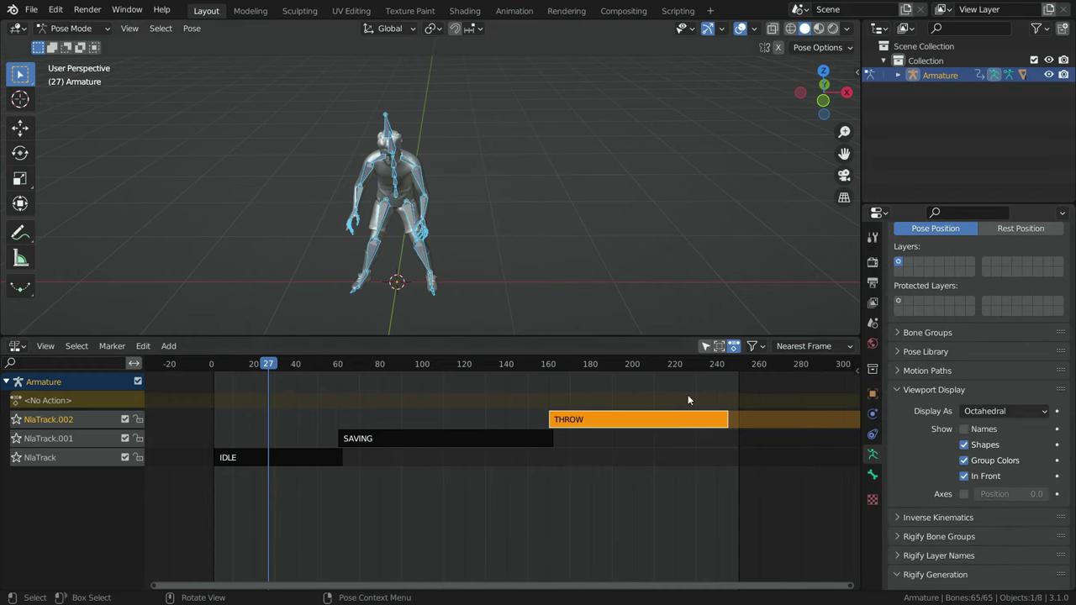
pyautogui.click(963, 493)
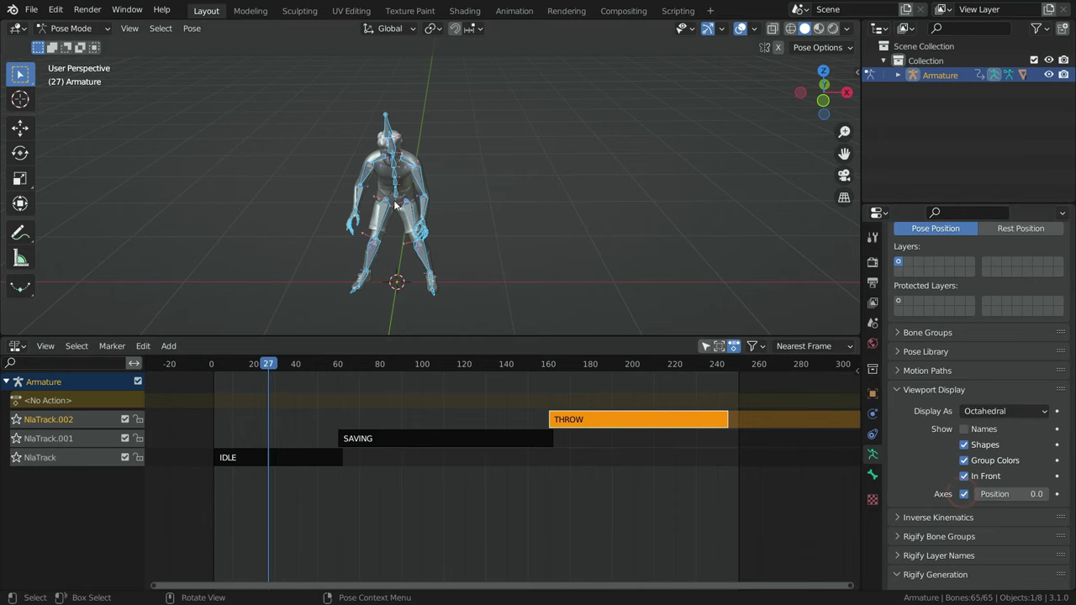
pyautogui.moveTo(395, 204); pyautogui.dragTo(407, 204, button='middle')
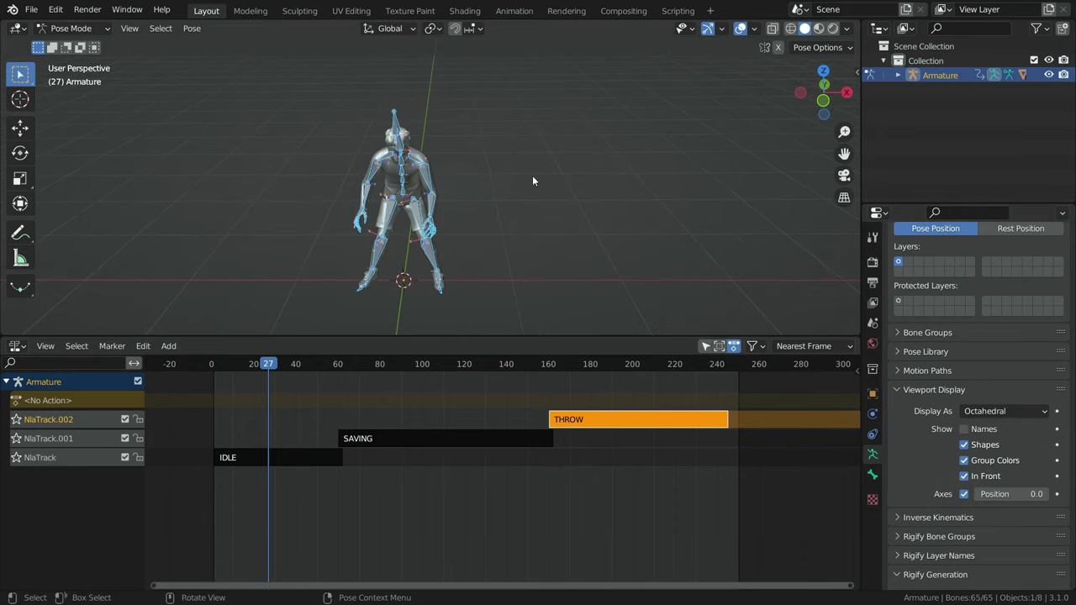
# Enter tweak mode on the THROW strip and select the character's mixamorig5:Hips bone
pyautogui.click(652, 427)
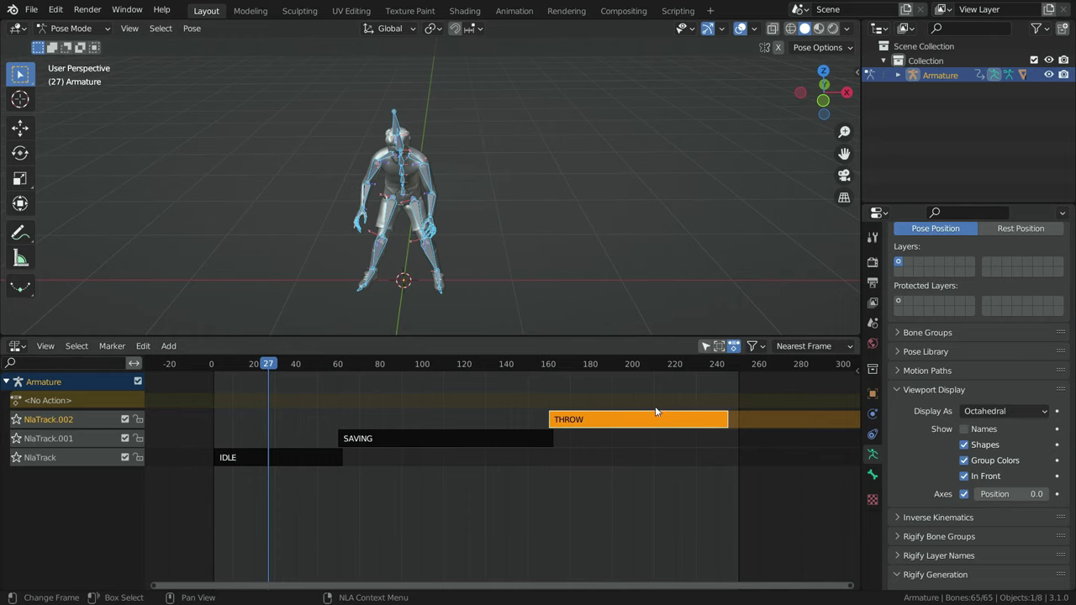
pyautogui.press('Tab')
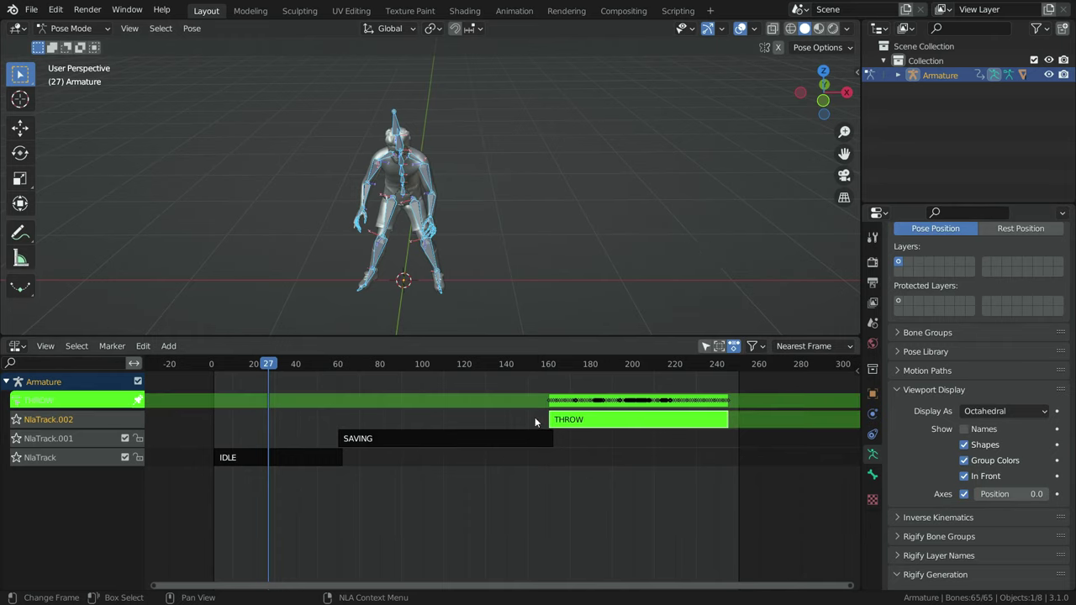
pyautogui.scroll(2, 402, 198)
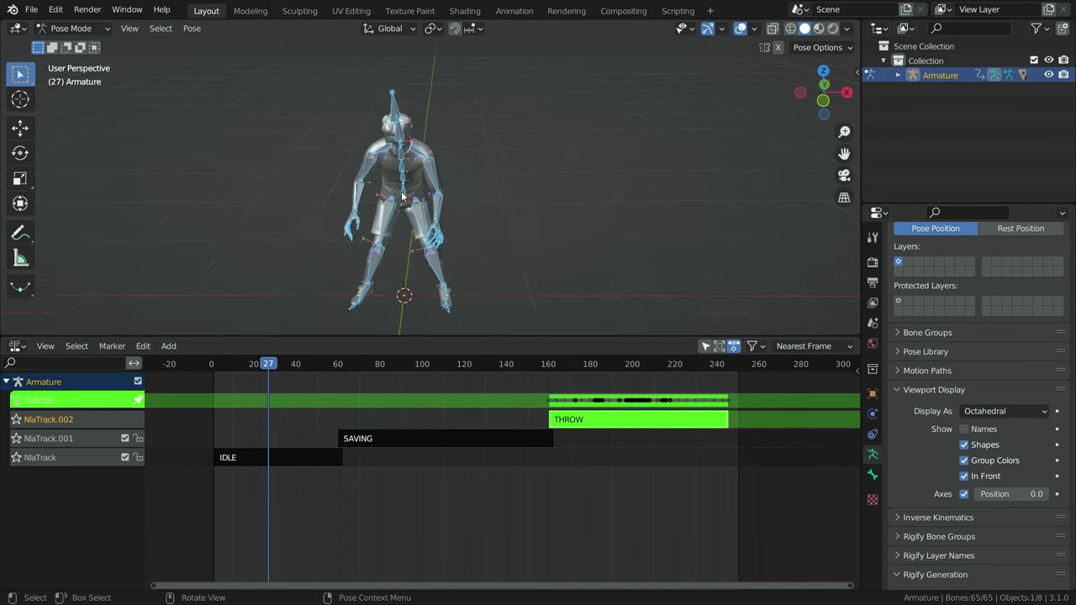
pyautogui.click(406, 198)
pyautogui.scroll(2, 405, 198)
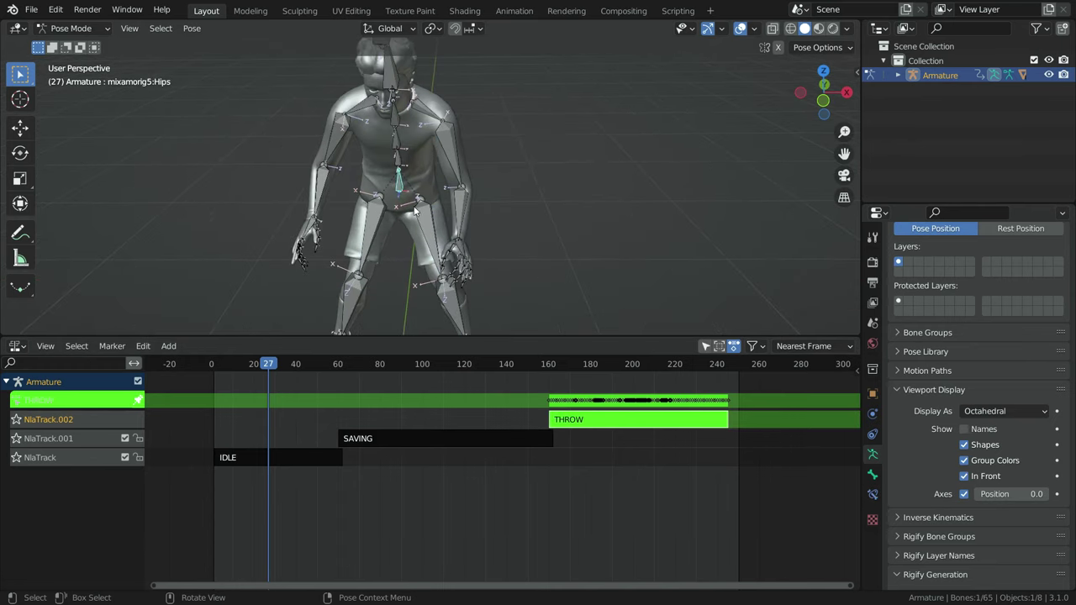
pyautogui.moveTo(405, 198); pyautogui.dragTo(430, 208, button='middle')
pyautogui.scroll(-1, 430, 209)
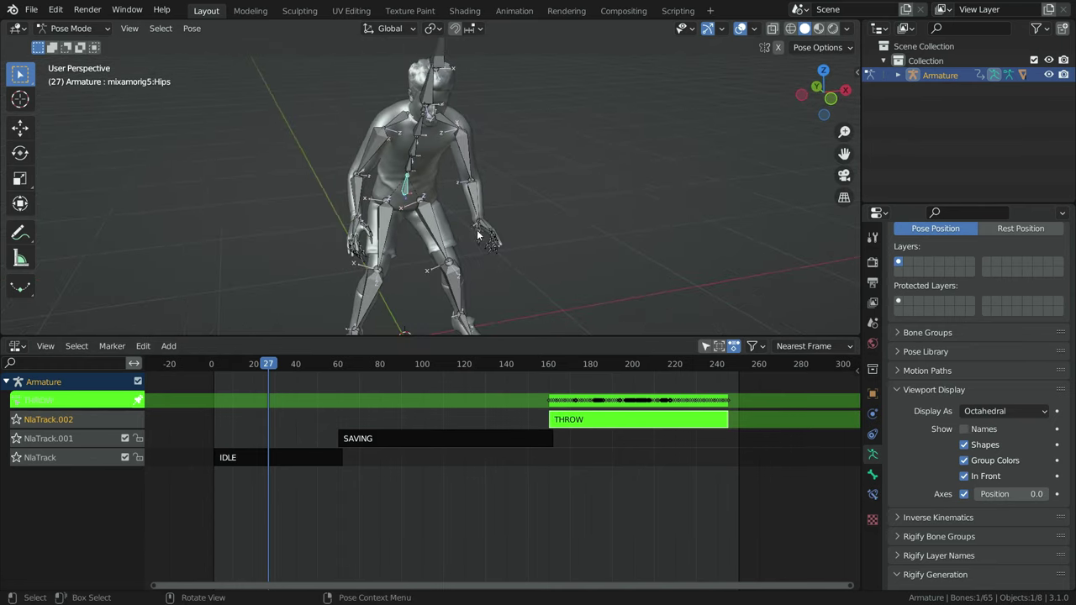
# Step the animation forward frame by frame to frame 40
pyautogui.press('Right')
pyautogui.press('Right')
pyautogui.press('Right')
pyautogui.press('Right')
pyautogui.press('Right')
pyautogui.press('Right')
pyautogui.press('Right')
pyautogui.press('Right')
pyautogui.press('Right')
pyautogui.press('Right')
pyautogui.press('Right')
pyautogui.press('Right')
pyautogui.press('Right')
pyautogui.press('Right')
pyautogui.press('Right')
pyautogui.press('Right')
pyautogui.press('Right')
pyautogui.press('Right')
pyautogui.press('Right')
pyautogui.press('Right')
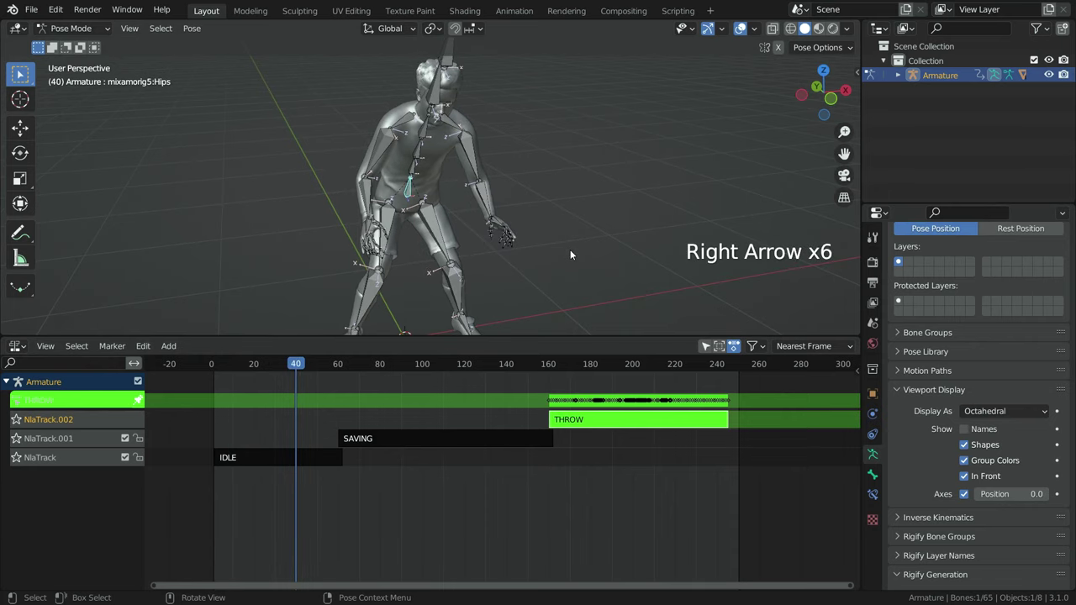
# Move the playhead to frame 159, just before the THROW strip starts, comparing the pose with frame 160
pyautogui.click(525, 366)
pyautogui.moveTo(566, 255); pyautogui.dragTo(507, 267, button='middle')
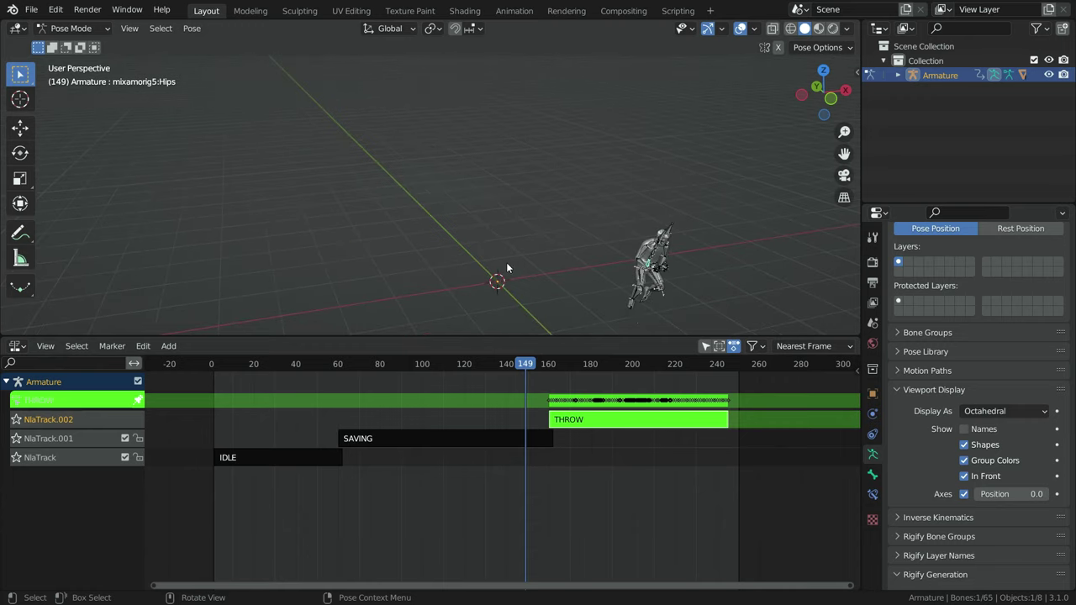
pyautogui.scroll(3, 665, 321)
pyautogui.press('Right')
pyautogui.press('Right')
pyautogui.press('Right')
pyautogui.press('Right')
pyautogui.press('Right')
pyautogui.press('Right')
pyautogui.press('Right')
pyautogui.press('Right')
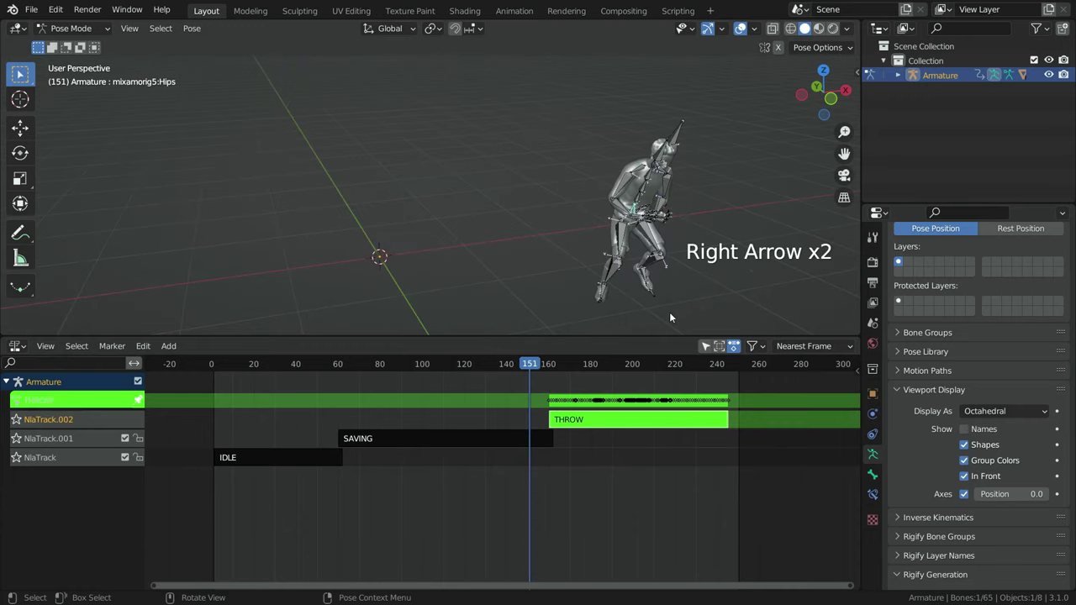
pyautogui.press('Right')
pyautogui.press('Right')
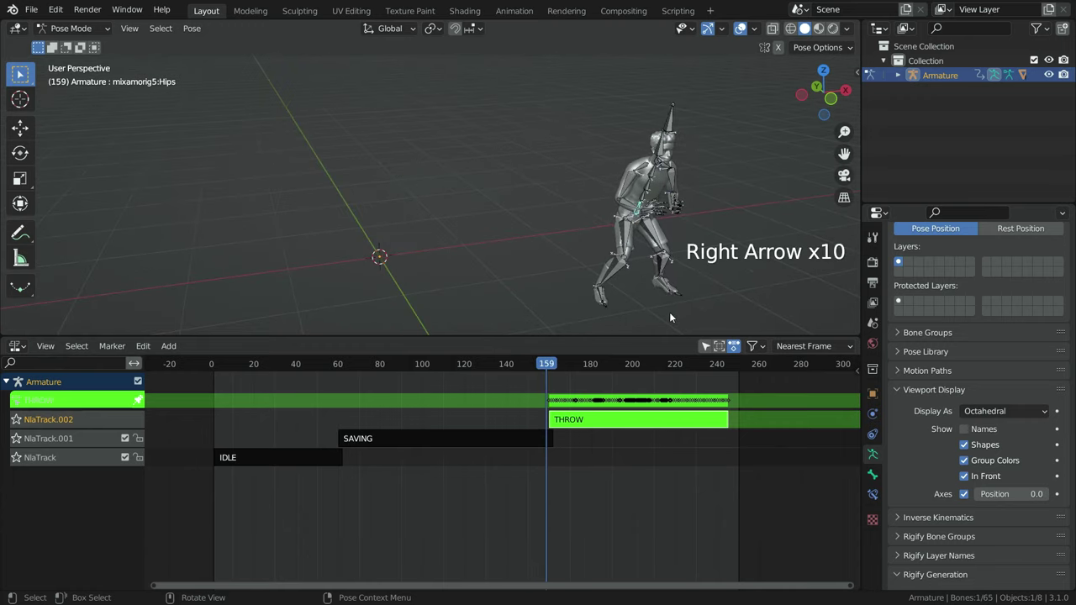
pyautogui.press('Right')
pyautogui.press('Left')
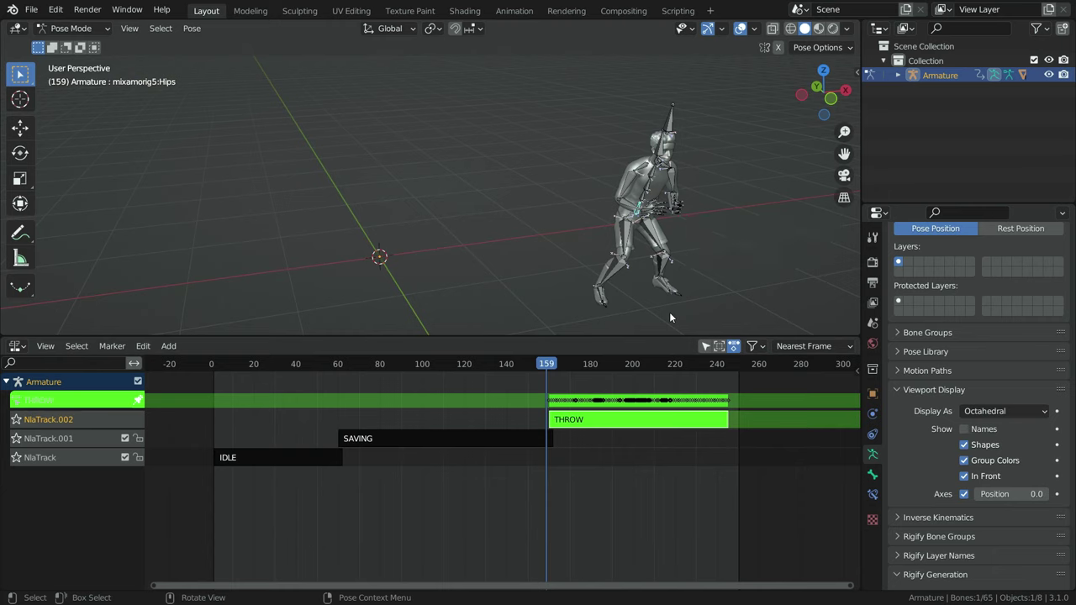
pyautogui.press('Right')
pyautogui.press('Right')
pyautogui.press('Left')
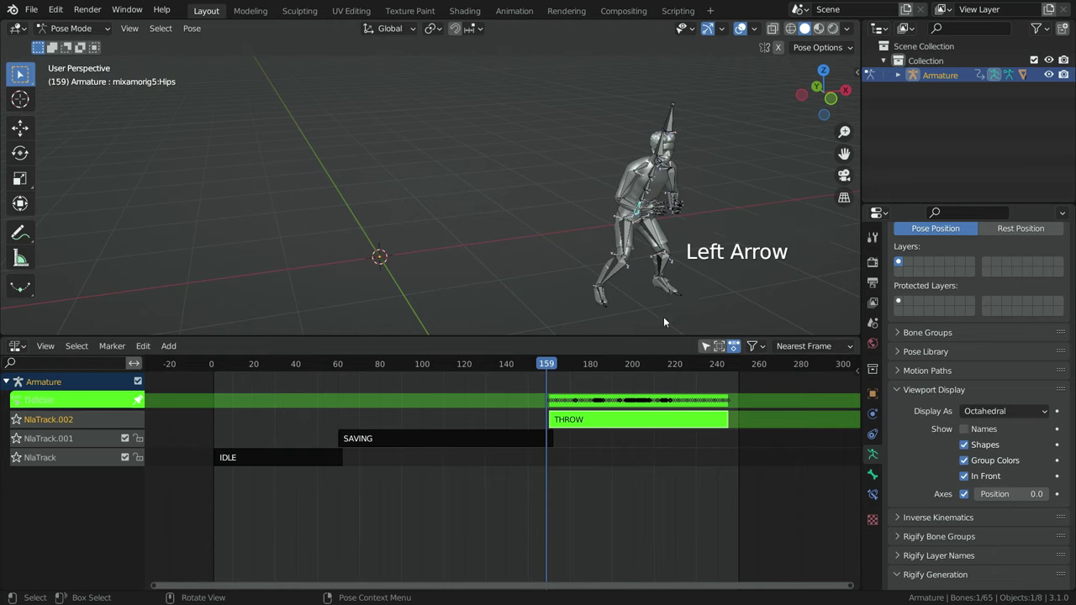
# Snap the 3D cursor to the selected Hips bone at frame 159 and insert a Location keyframe
pyautogui.scroll(2, 718, 194)
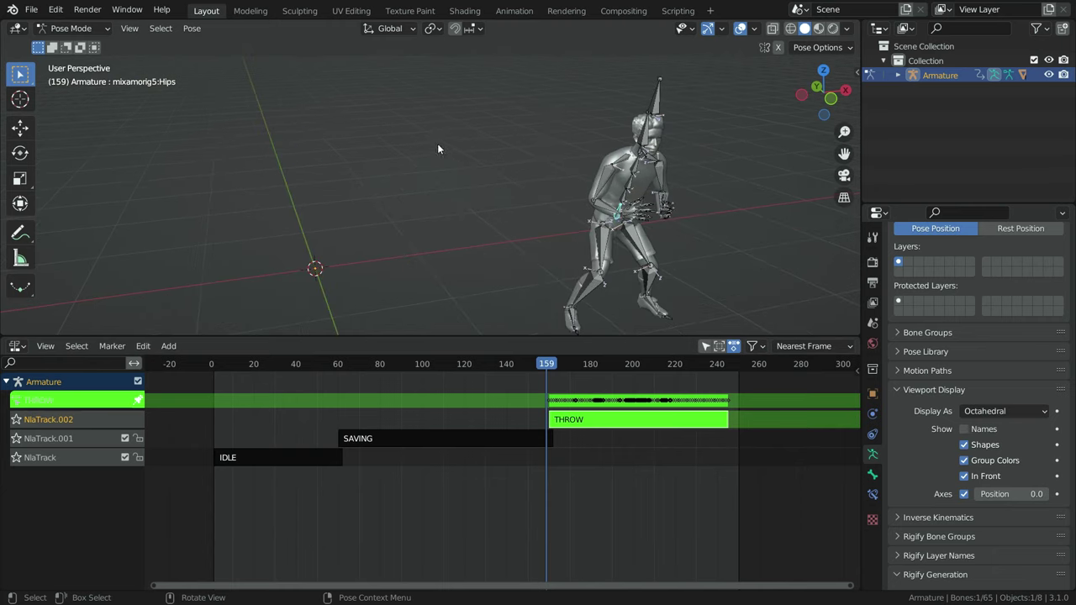
pyautogui.hotkey('shift', 's')
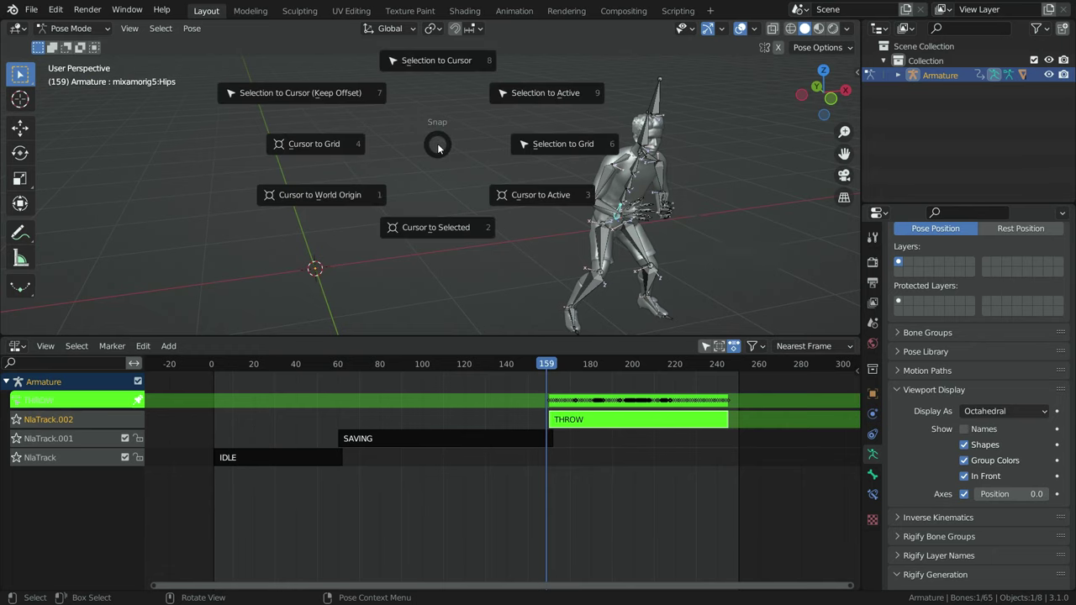
pyautogui.click(436, 235)
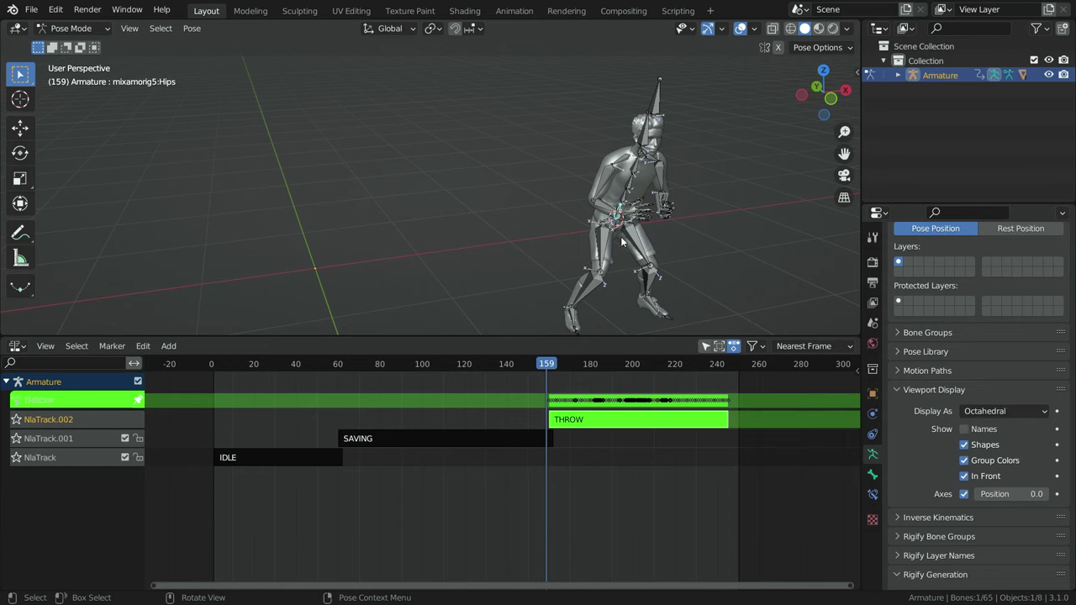
pyautogui.moveTo(627, 247); pyautogui.dragTo(598, 249, button='middle')
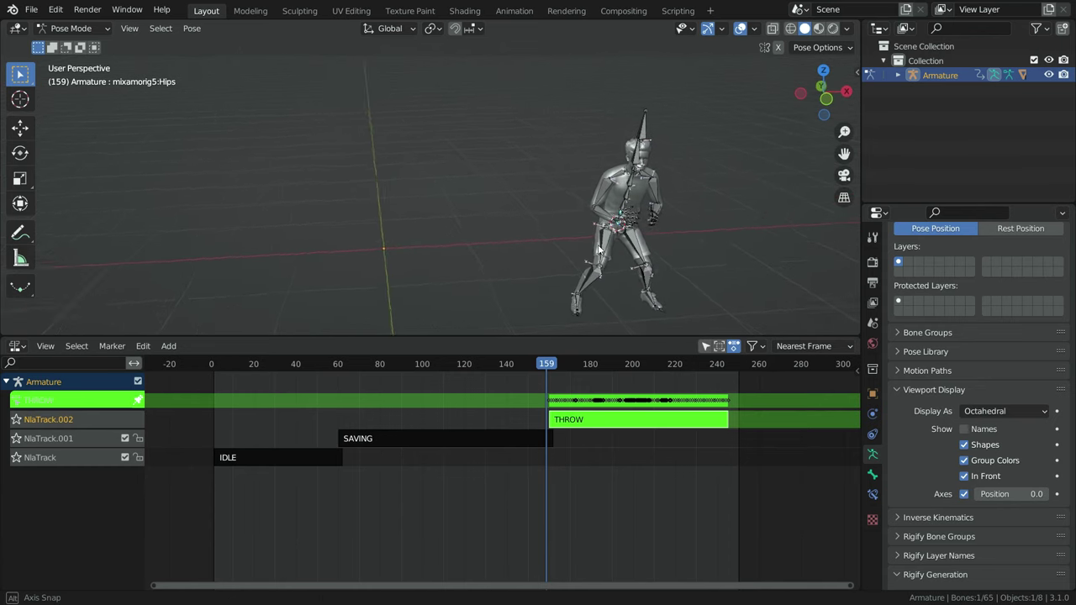
pyautogui.moveTo(686, 166); pyautogui.dragTo(706, 182, button='middle')
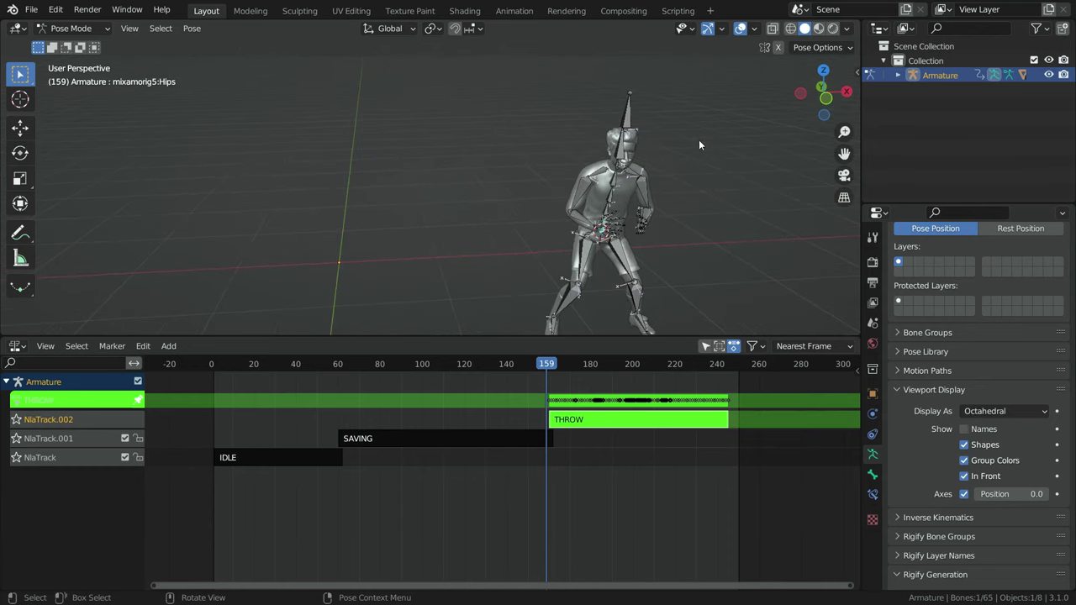
pyautogui.press('i')
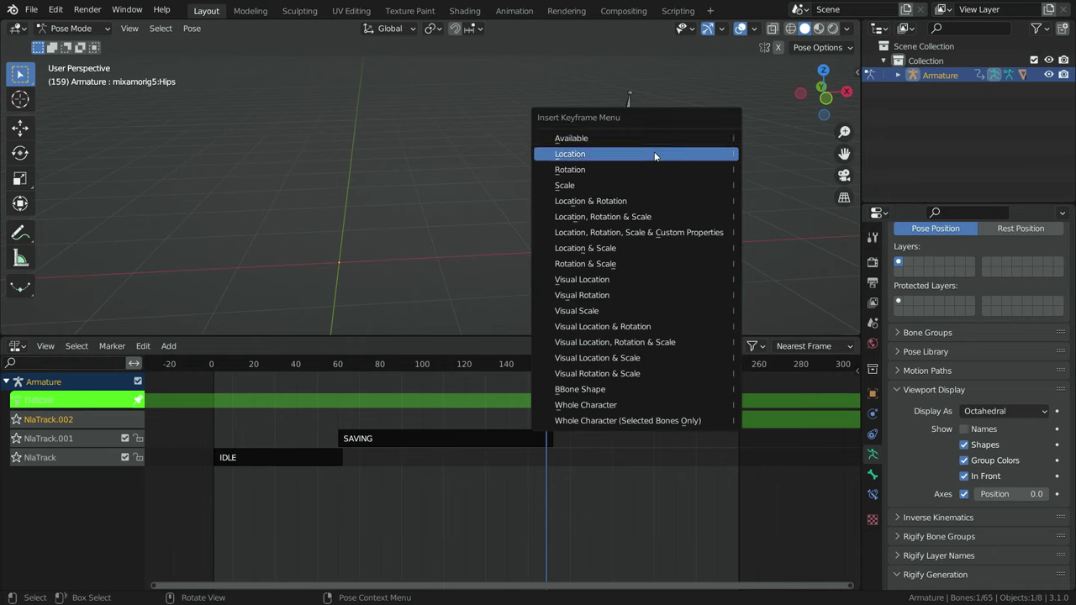
pyautogui.click(673, 154)
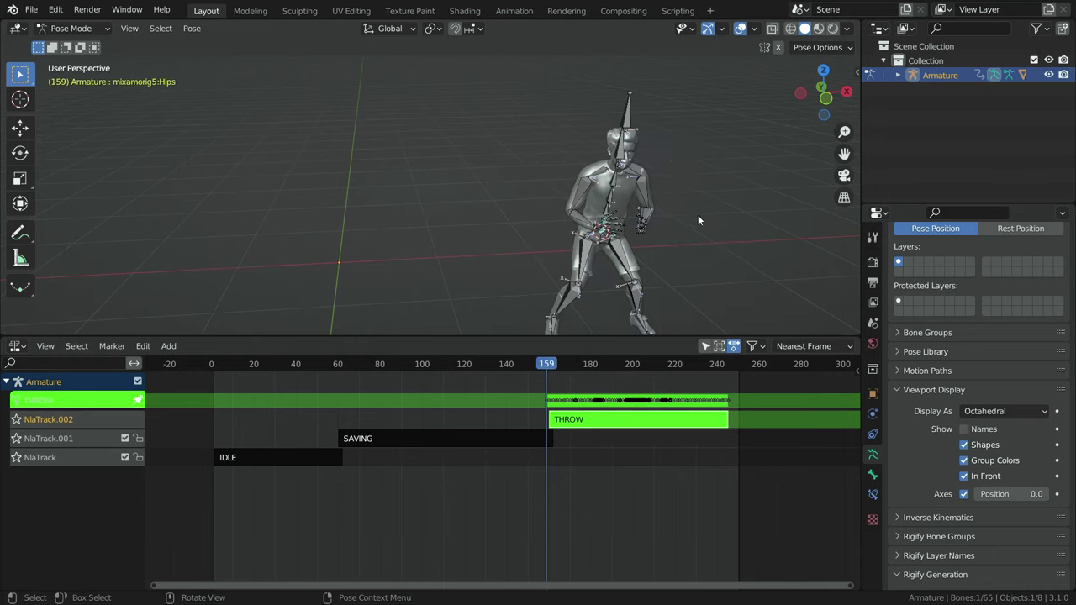
# At frame 160, snap the Hips bone to the 3D cursor and insert a Location keyframe
pyautogui.press('Right')
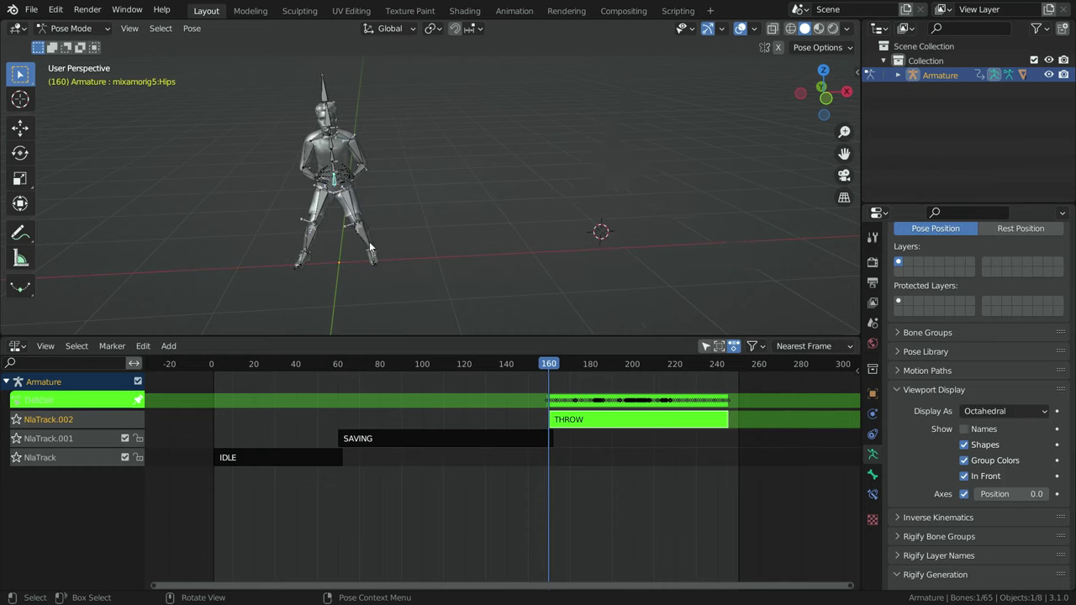
pyautogui.hotkey('shift', 's')
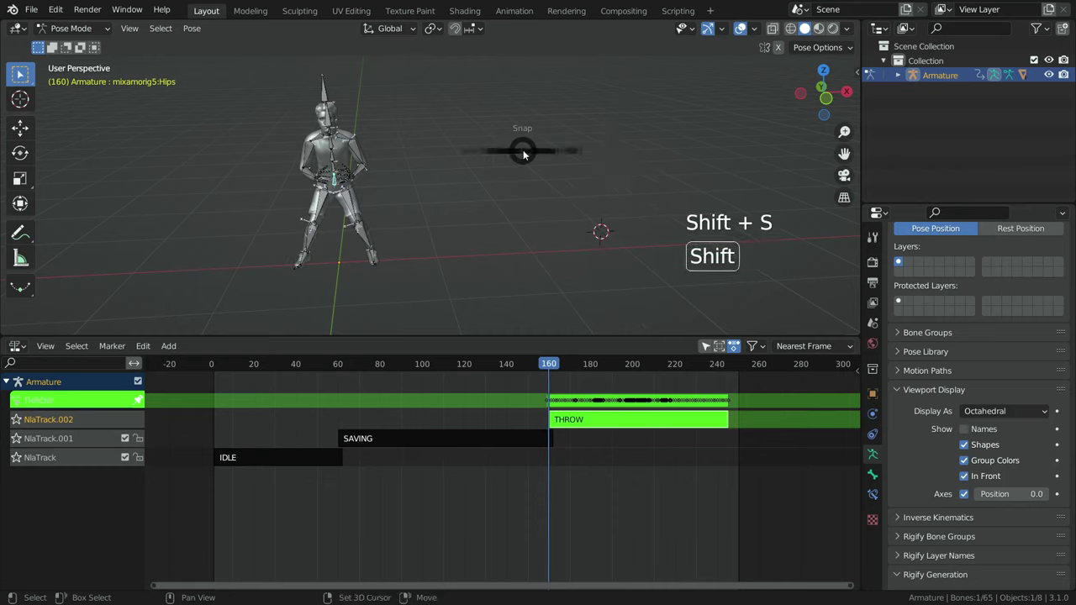
pyautogui.click(533, 67)
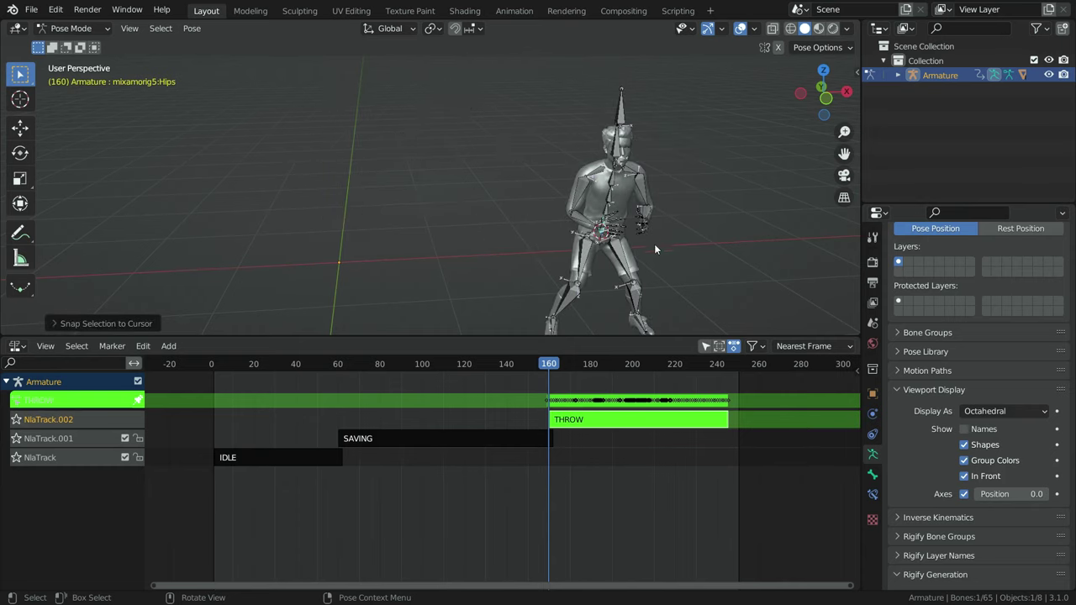
pyautogui.press('i')
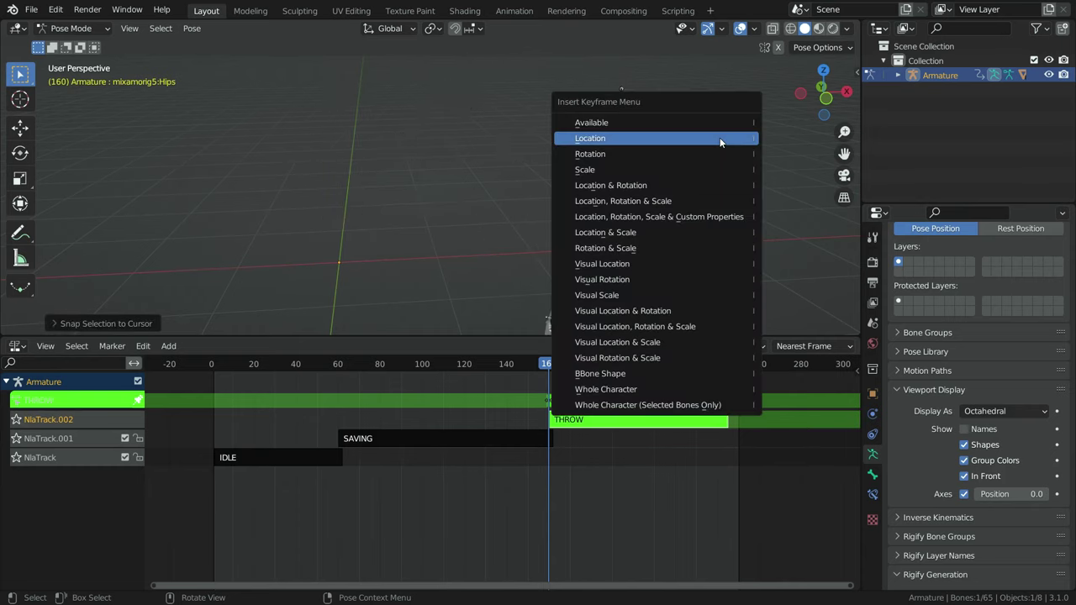
pyautogui.click(726, 138)
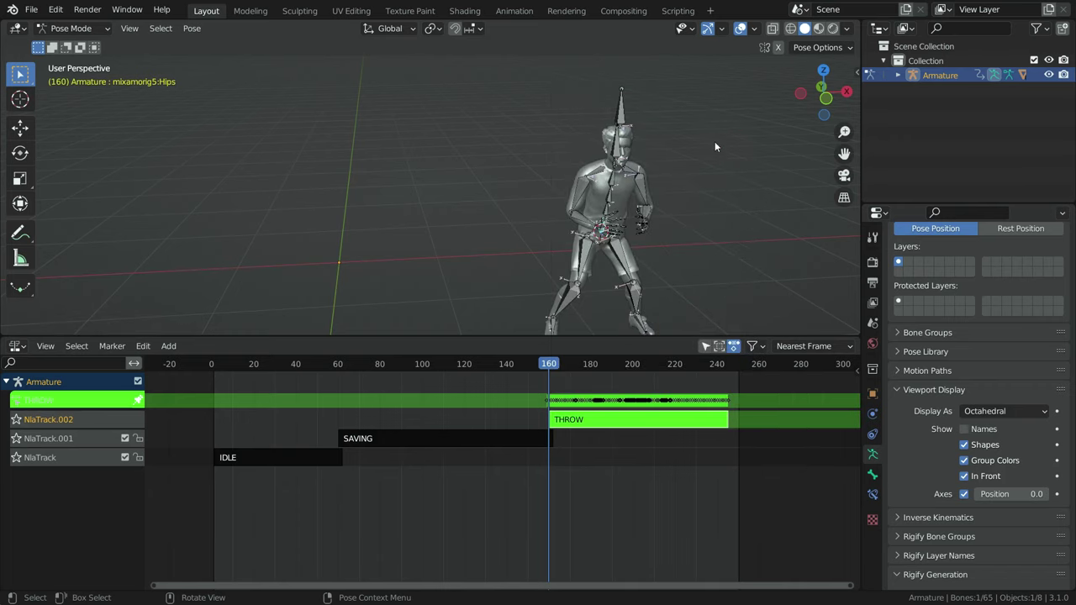
# Change the Nonlinear Animation area to the Graph Editor and expand the Armature.002 channel group of the THROW action
pyautogui.click(17, 346)
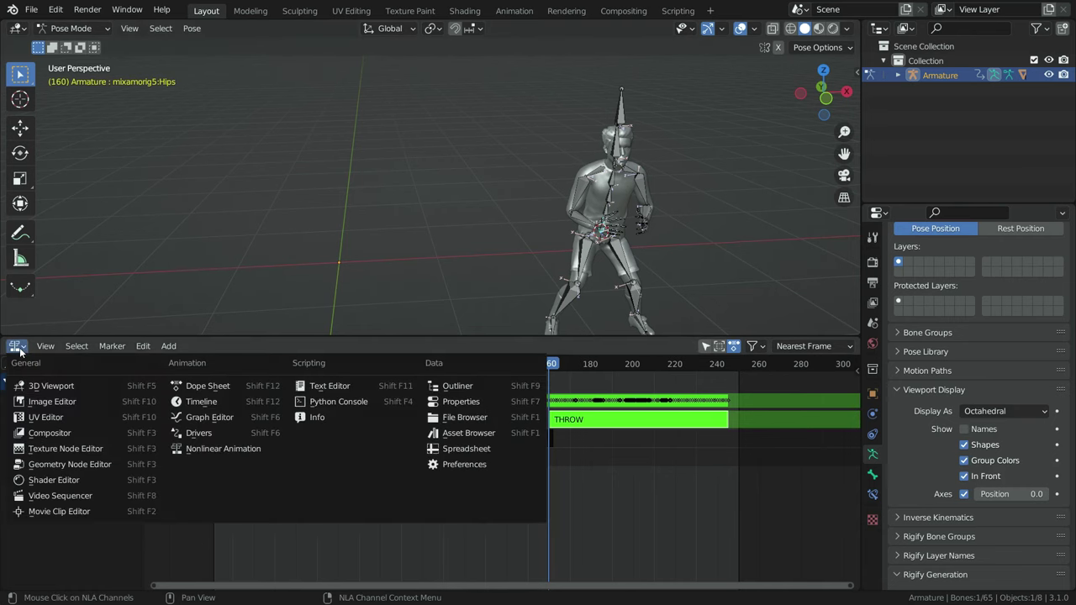
pyautogui.click(226, 419)
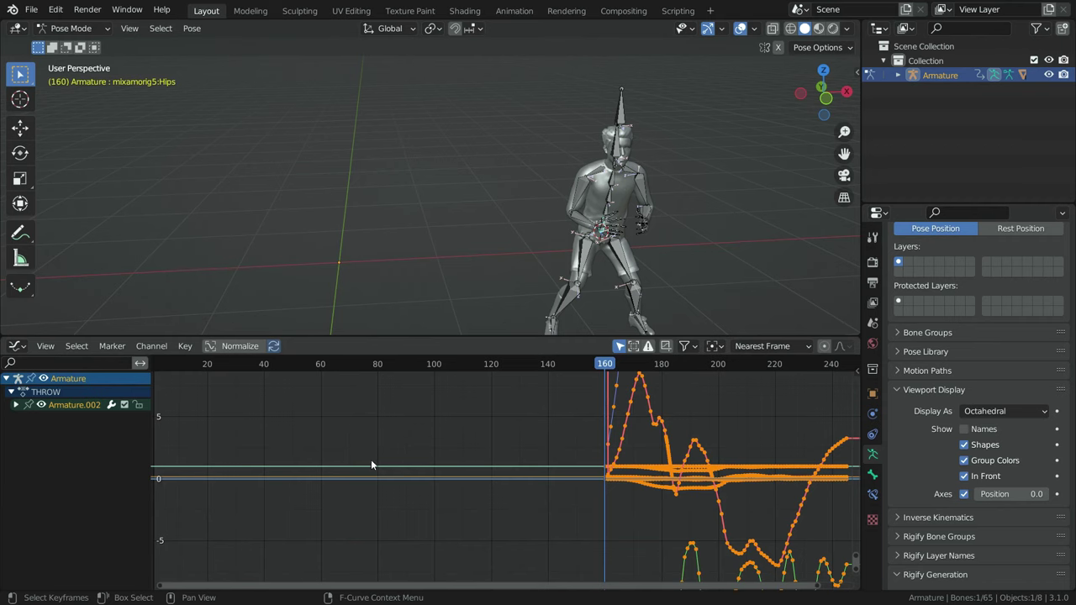
pyautogui.scroll(-4, 371, 459)
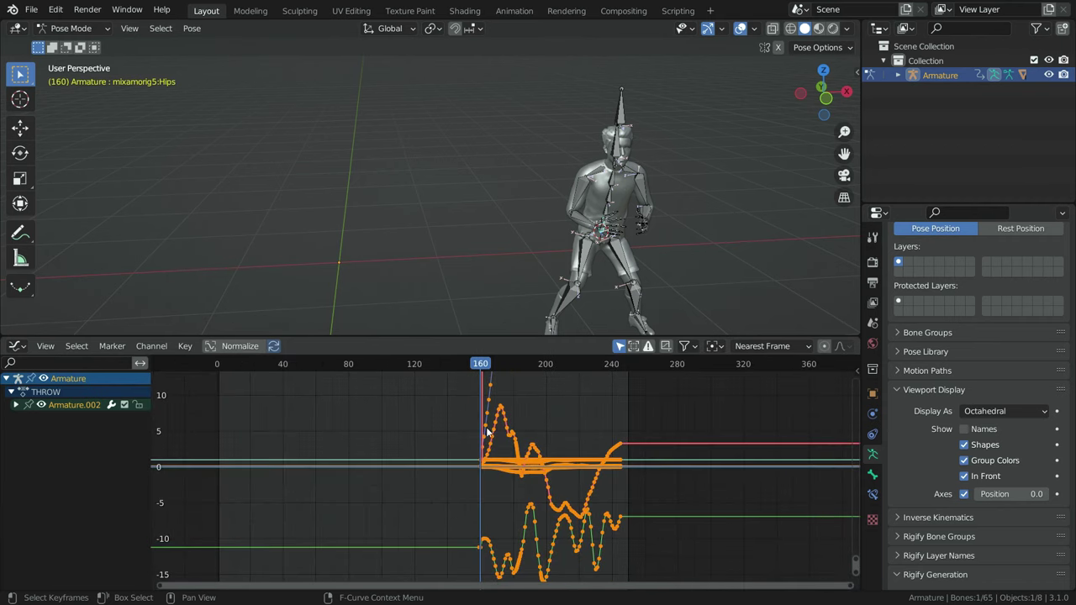
pyautogui.click(18, 406)
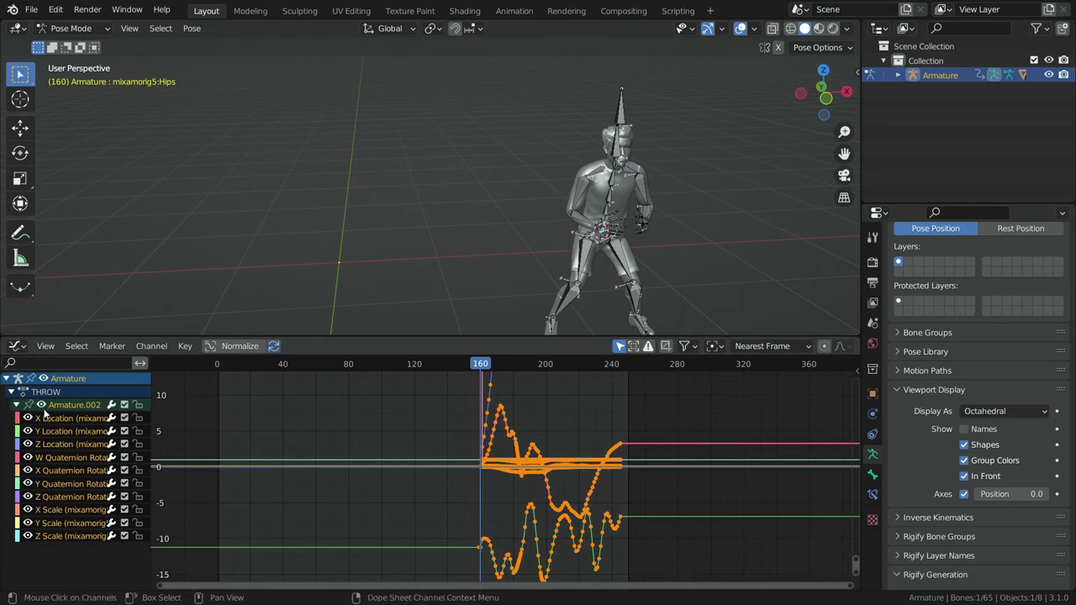
# Hide all Armature.002 curves of the THROW action and show only the Hips bone's X Location curve
pyautogui.click(41, 405)
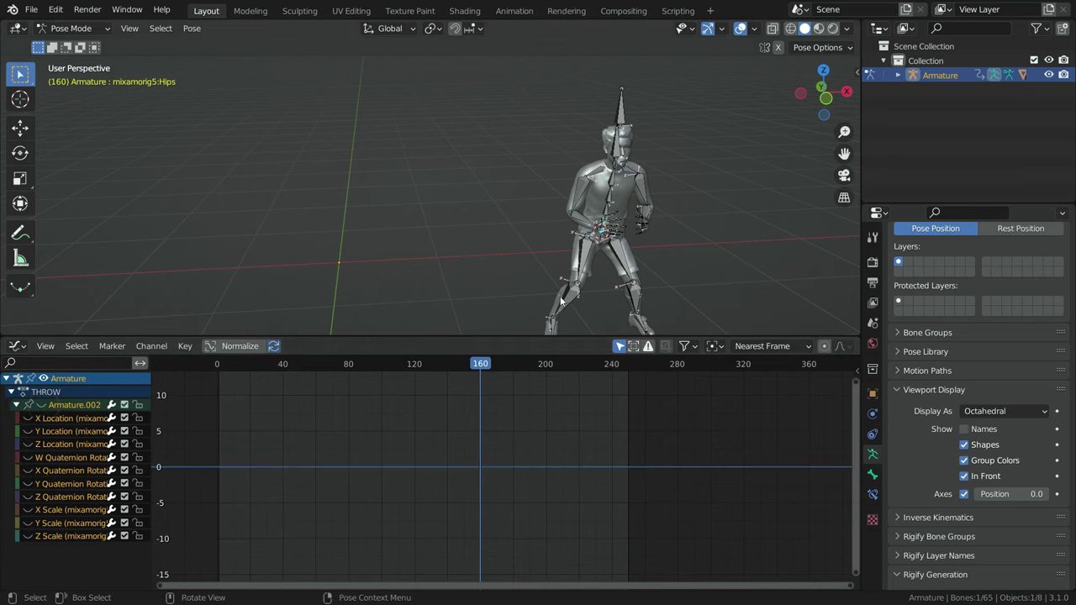
pyautogui.moveTo(562, 301); pyautogui.dragTo(504, 281, button='middle')
pyautogui.scroll(-4, 532, 234)
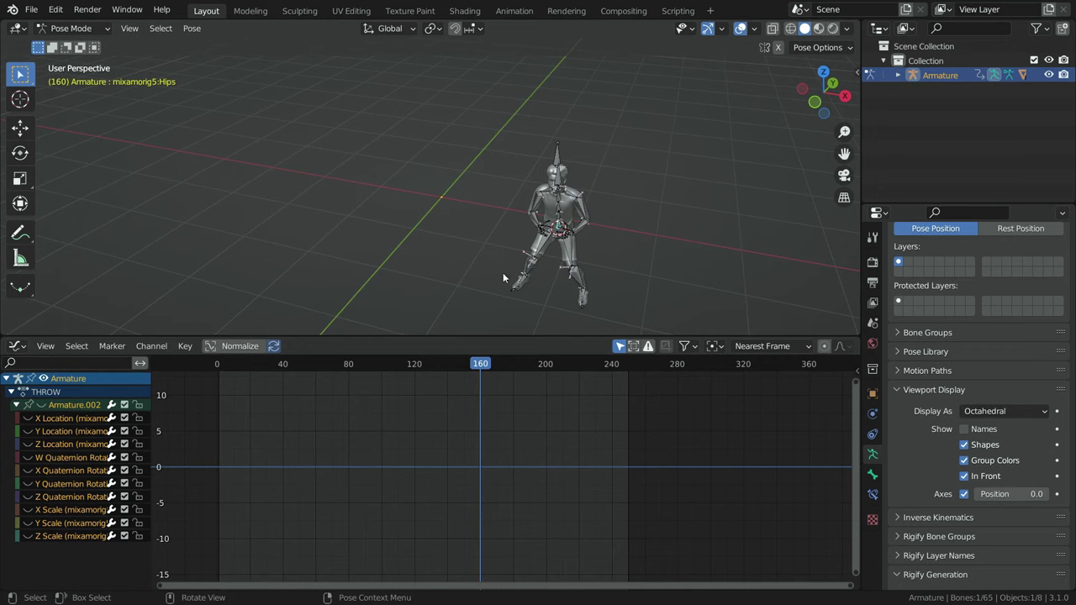
pyautogui.click(25, 420)
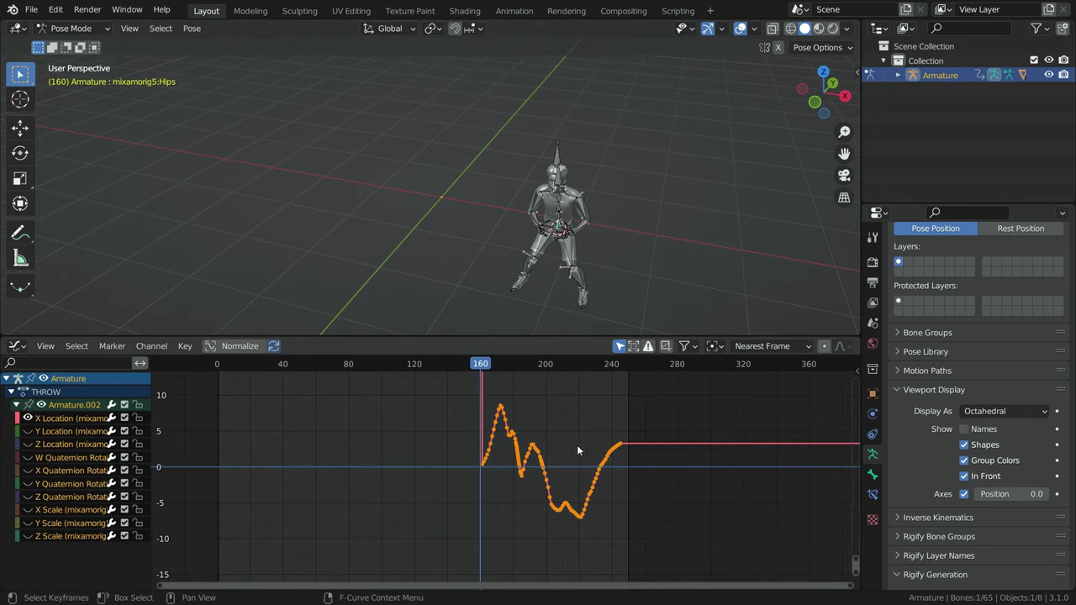
# Select the X Location keyframes after frame 160 and move them vertically up near the frame 160 value
pyautogui.press('Home')
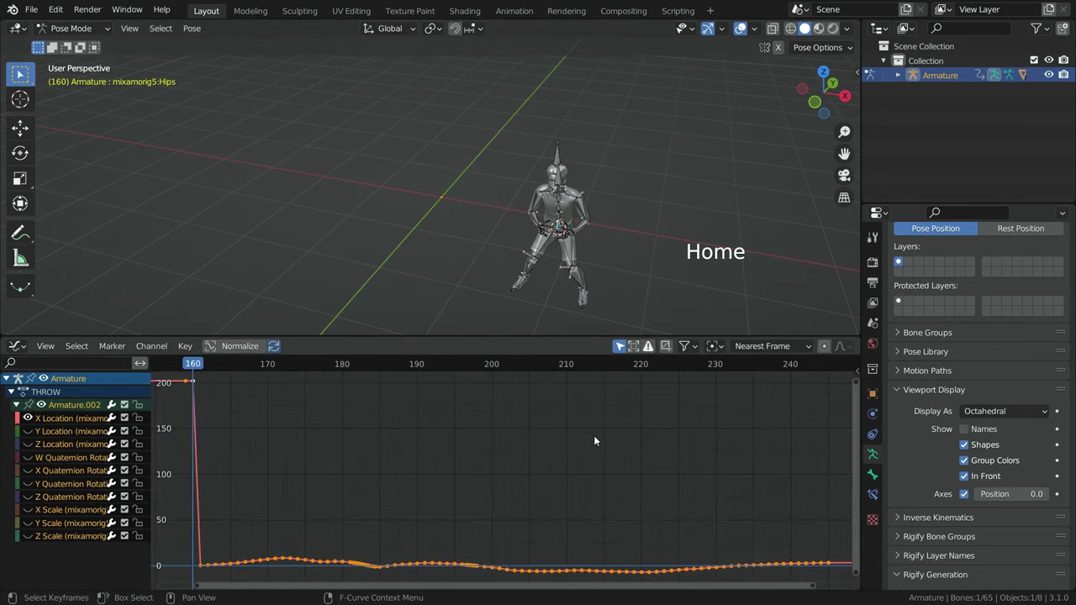
pyautogui.scroll(-3, 593, 440)
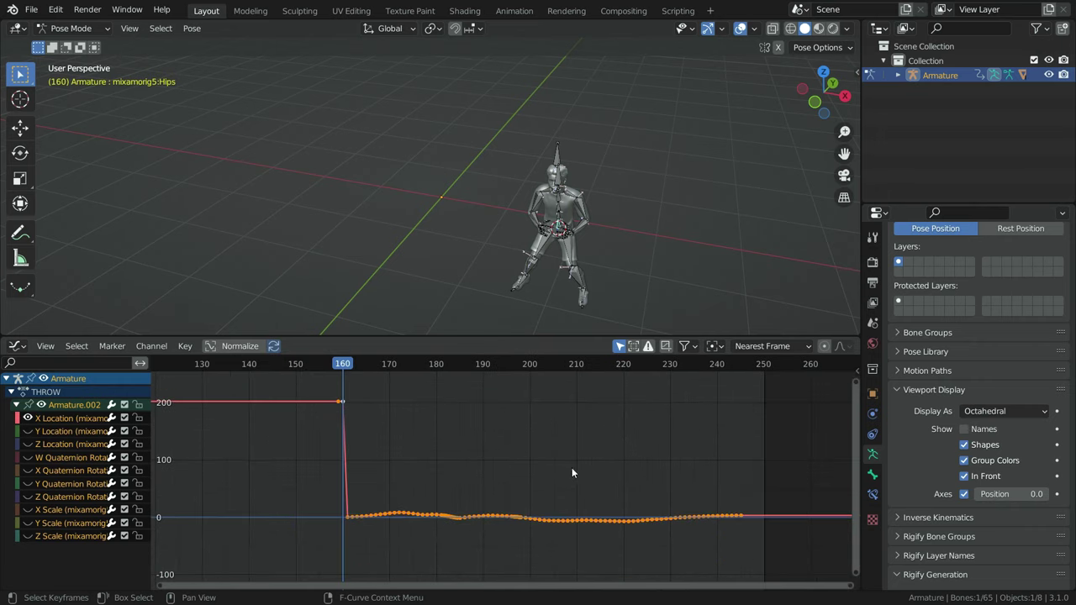
pyautogui.moveTo(308, 481); pyautogui.dragTo(774, 560)
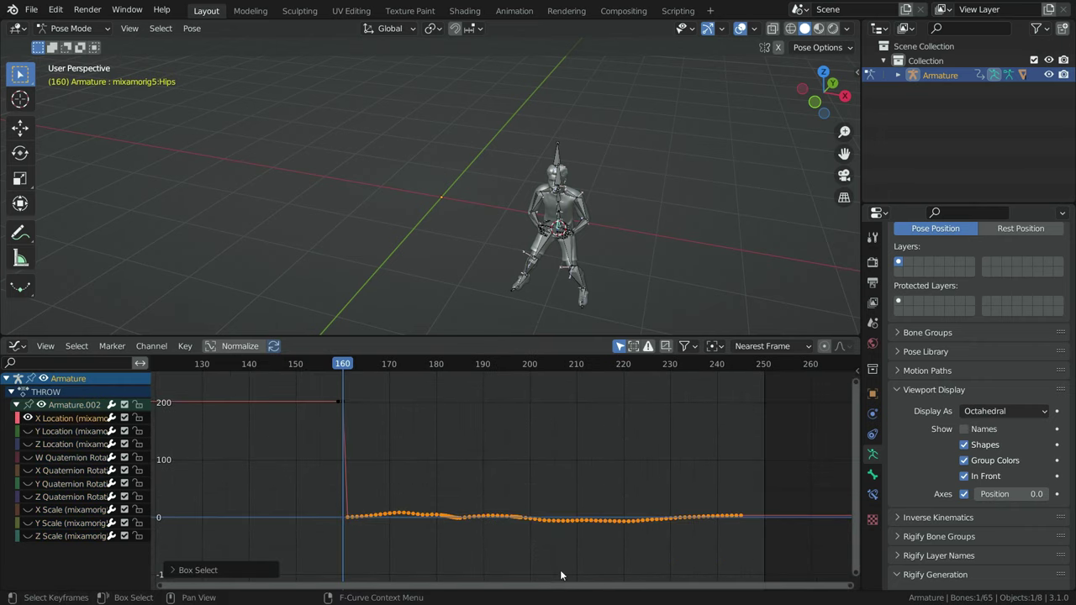
pyautogui.press('g')
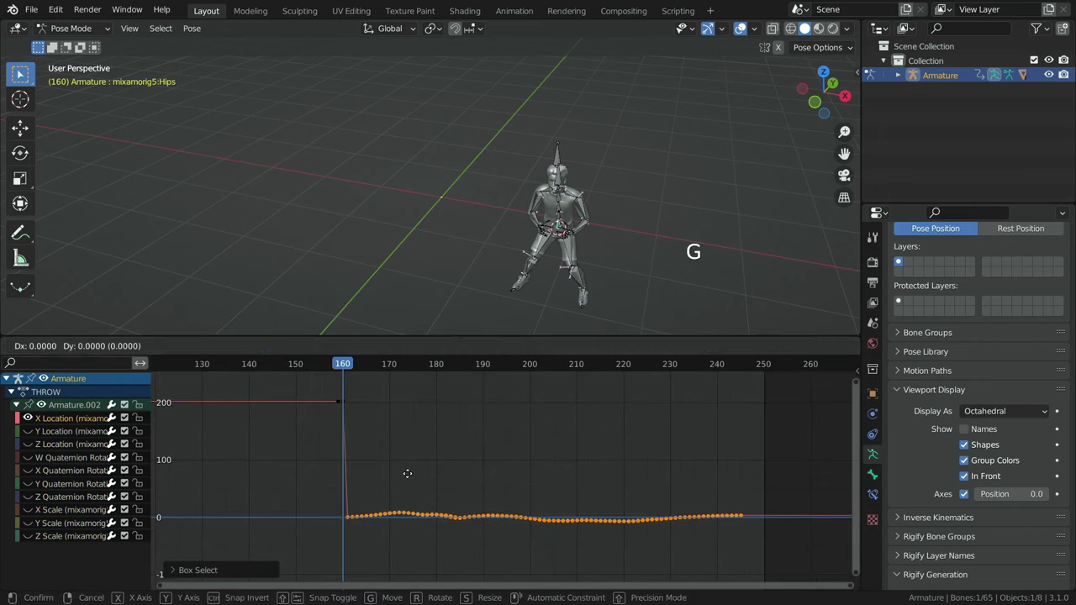
pyautogui.press('y')
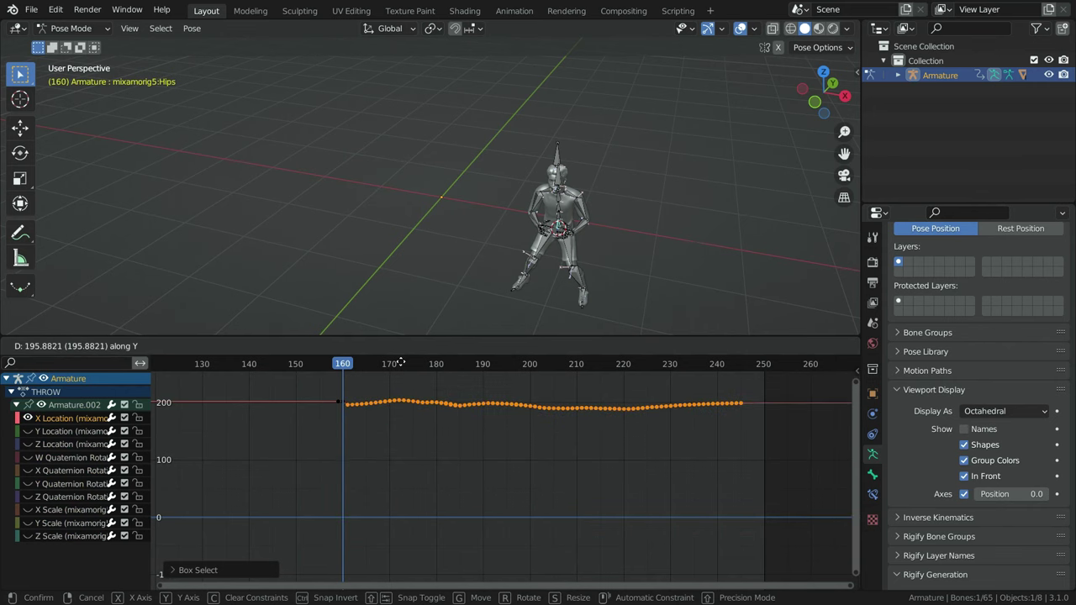
pyautogui.click(385, 385)
# Raise the selected X Location keyframes by about 7.53 to line frame 161 up with frame 160
pyautogui.press('Home')
pyautogui.scroll(8, 352, 414)
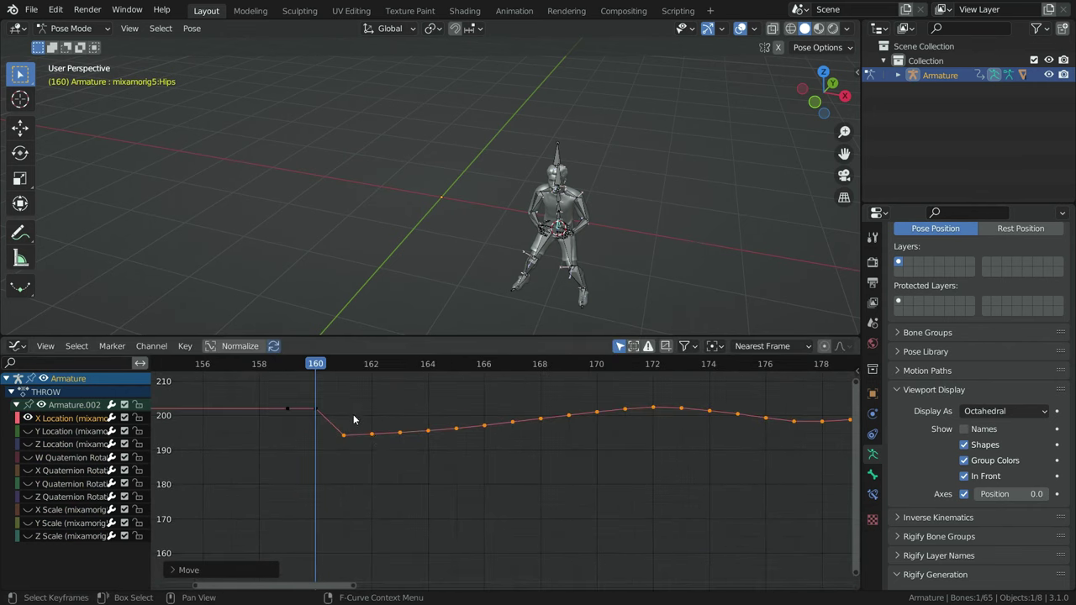
pyautogui.press('g')
pyautogui.press('y')
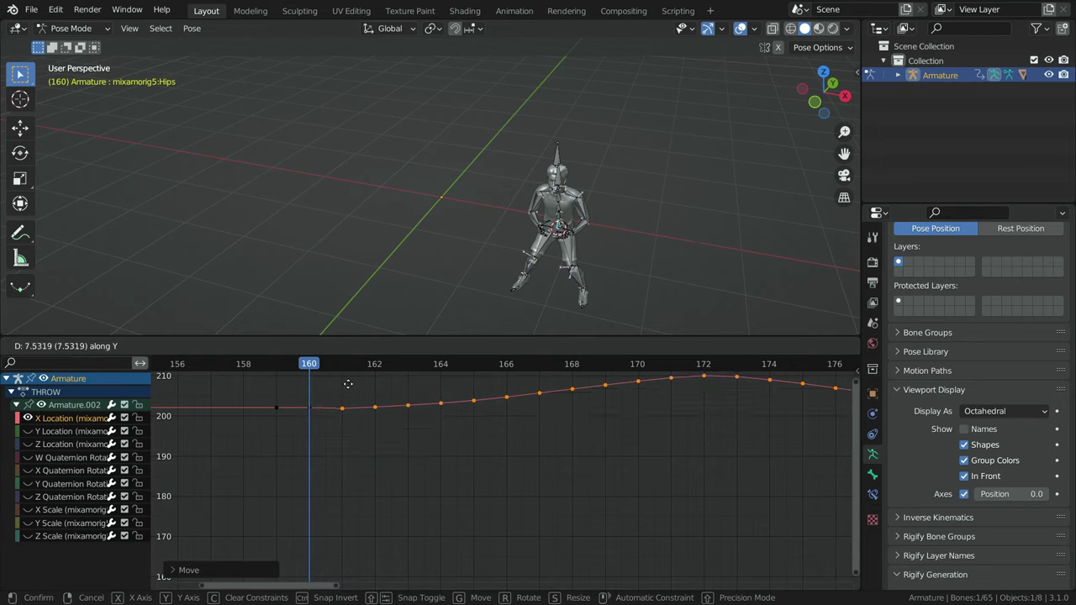
pyautogui.click(348, 384)
# Fine-tune the selected X Location keyframes upward by about 0.16 to level frame 161 with frame 160
pyautogui.scroll(5, 348, 387)
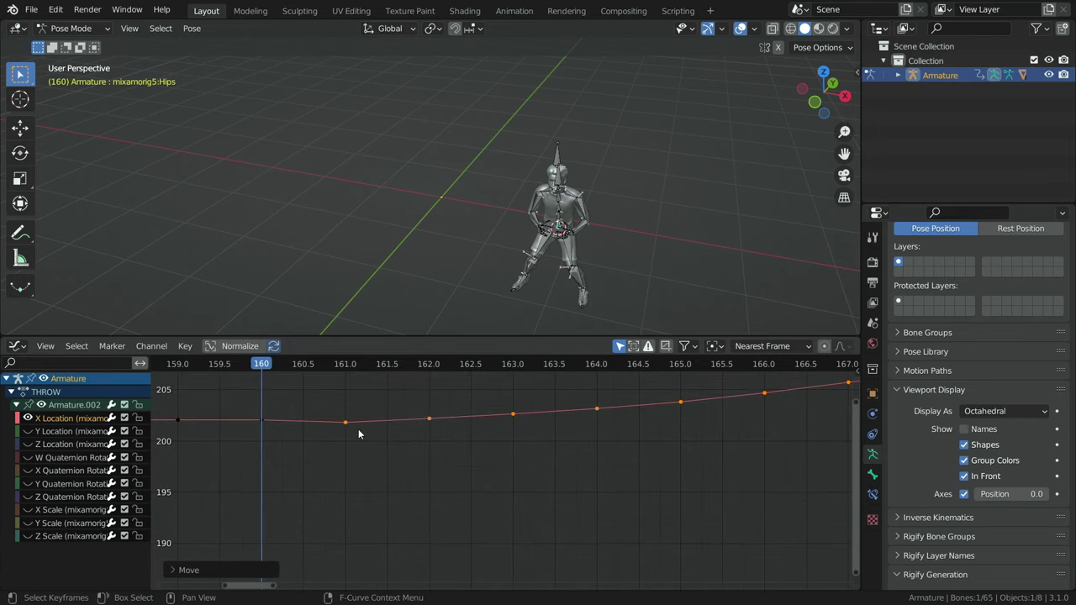
pyautogui.press('g')
pyautogui.press('y')
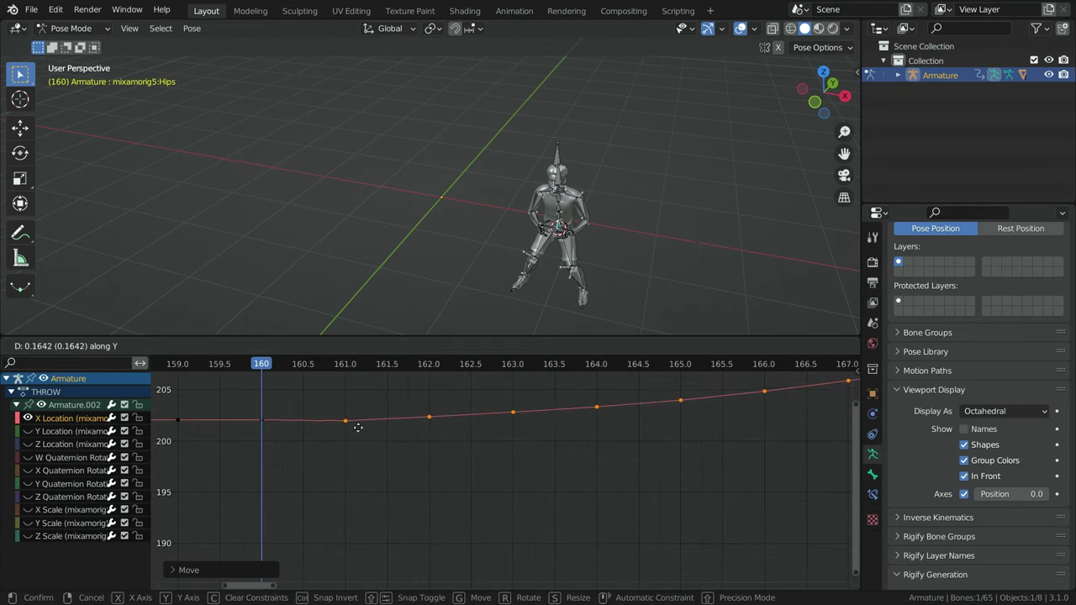
pyautogui.click(358, 428)
pyautogui.scroll(-9, 365, 449)
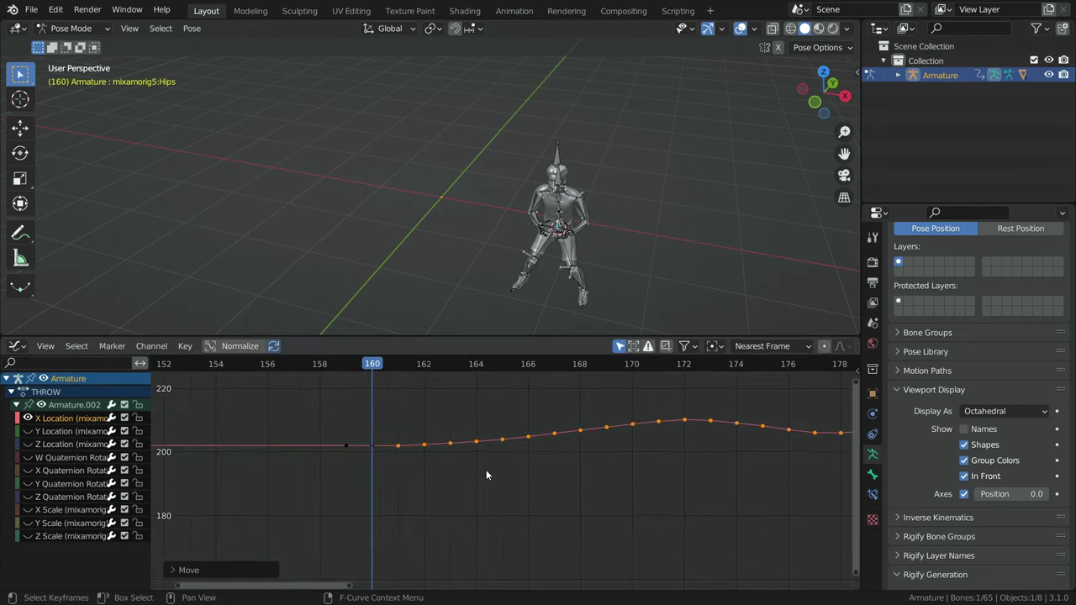
pyautogui.scroll(-5, 435, 477)
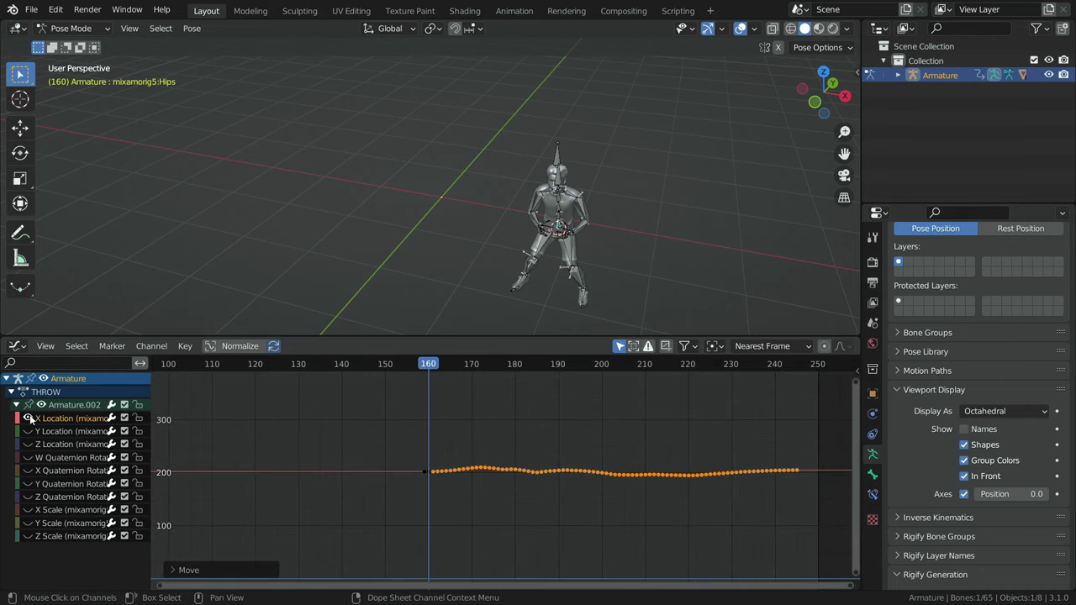
# Hide the X Location curve and show only the Hips bone's Z Location curve
pyautogui.click(30, 418)
pyautogui.click(28, 444)
pyautogui.press('Home')
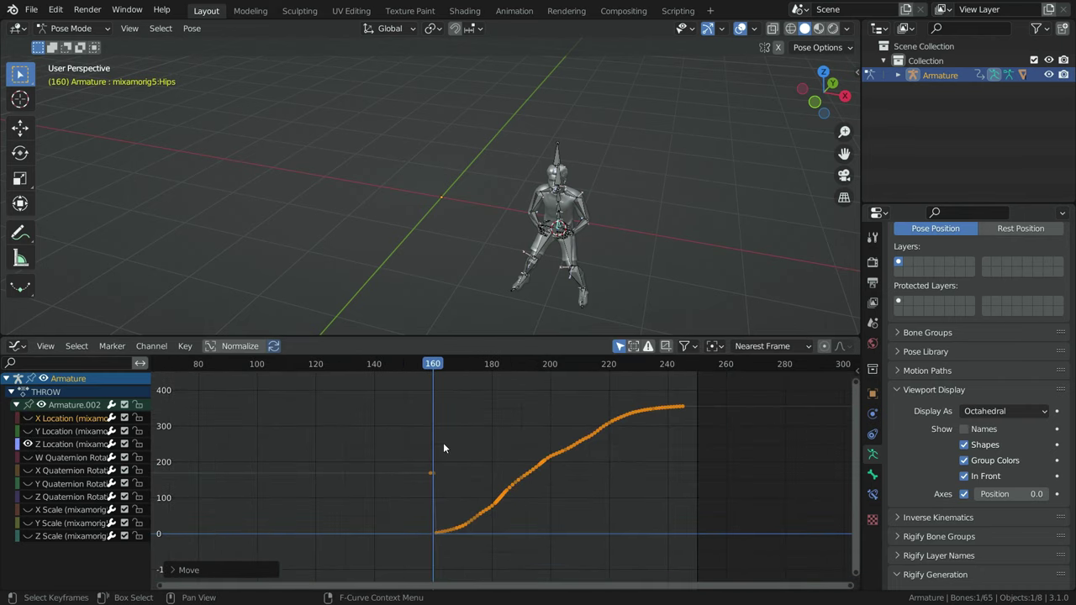
pyautogui.press('Home')
pyautogui.scroll(-2, 501, 455)
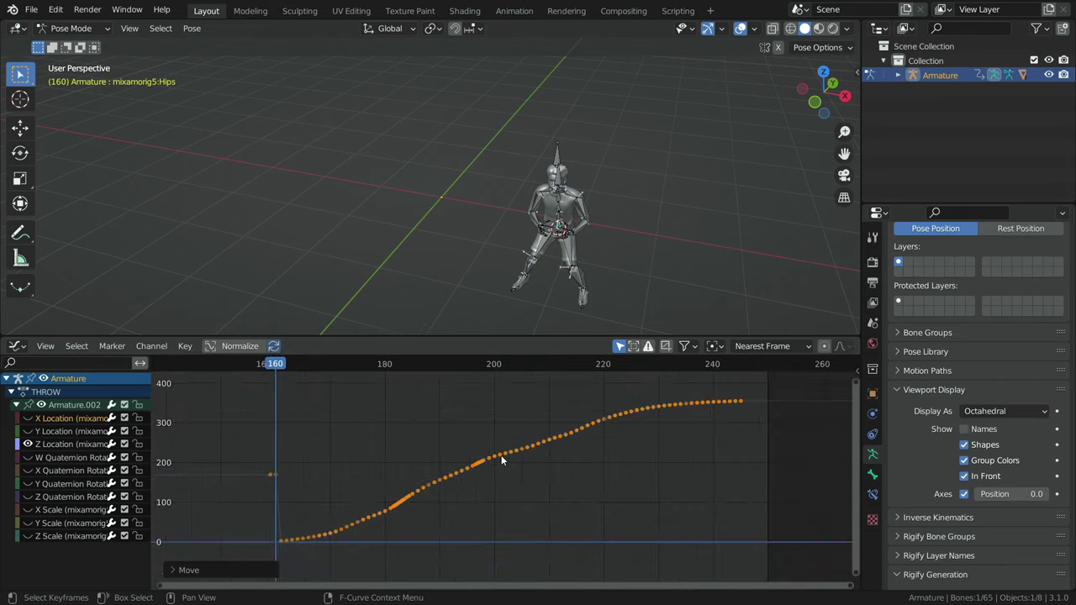
# Circle-select the Z Location keyframes after frame 160 and move them up by about 165
pyautogui.click(503, 524)
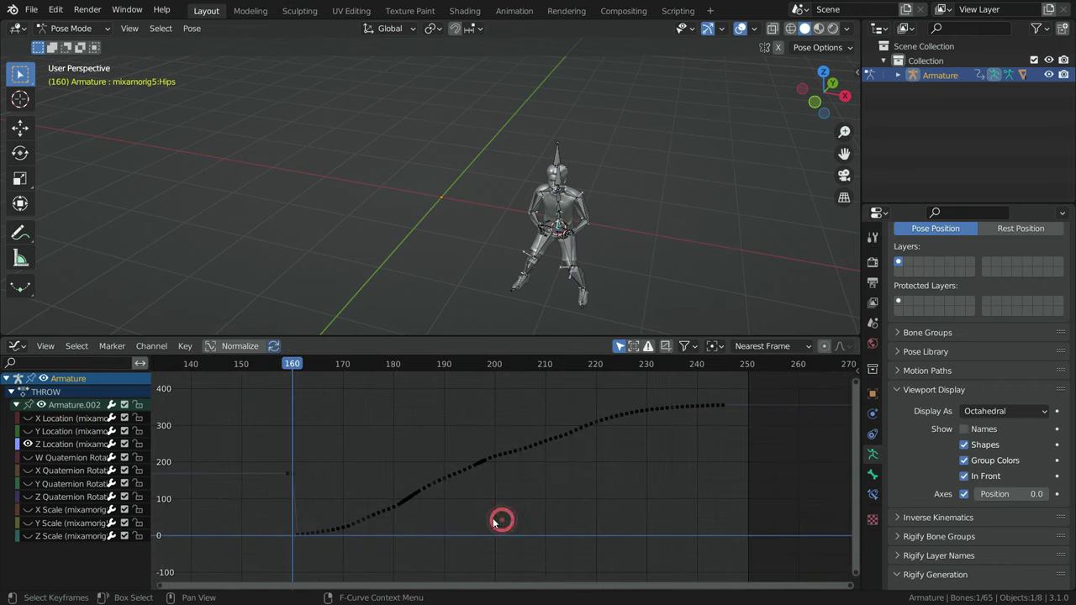
pyautogui.press('c')
pyautogui.moveTo(274, 534)
pyautogui.mouseDown()
pyautogui.moveTo(330, 530)
pyautogui.moveTo(436, 483)
pyautogui.moveTo(724, 405)
pyautogui.mouseUp()
pyautogui.rightClick(574, 495)
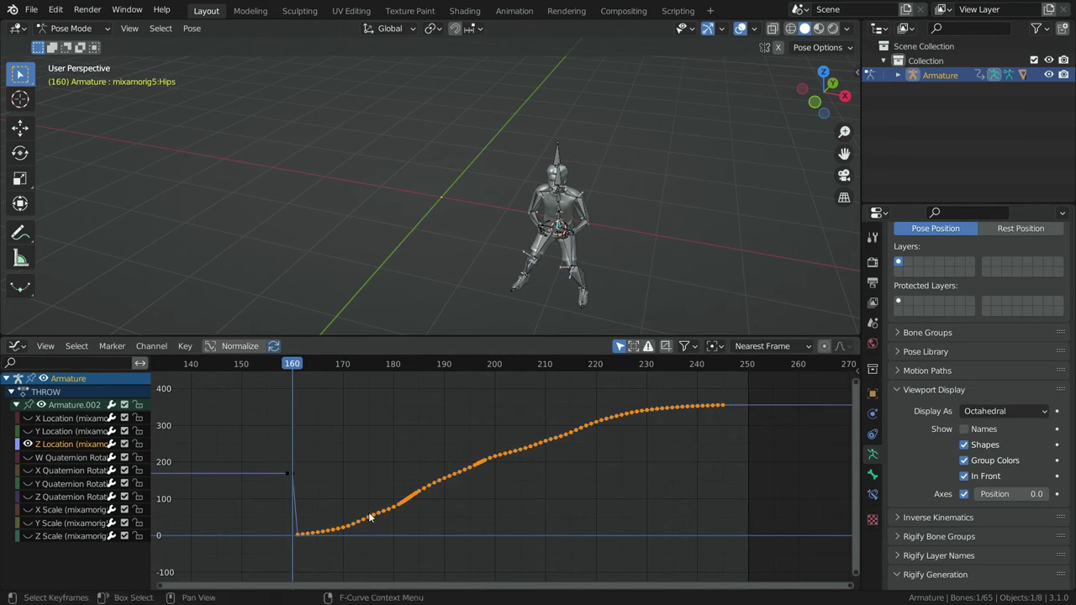
pyautogui.press('g')
pyautogui.press('y')
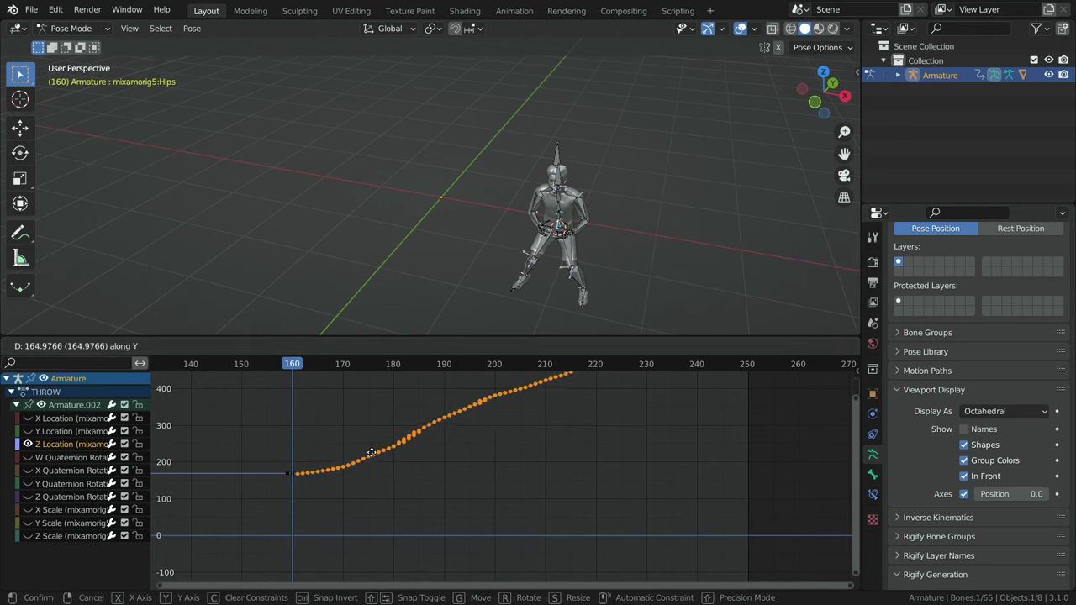
pyautogui.click(371, 453)
# Raise the selected Z Location keyframes by about 0.65, bringing frame 161 closer to the frame 160 value
pyautogui.scroll(8, 344, 501)
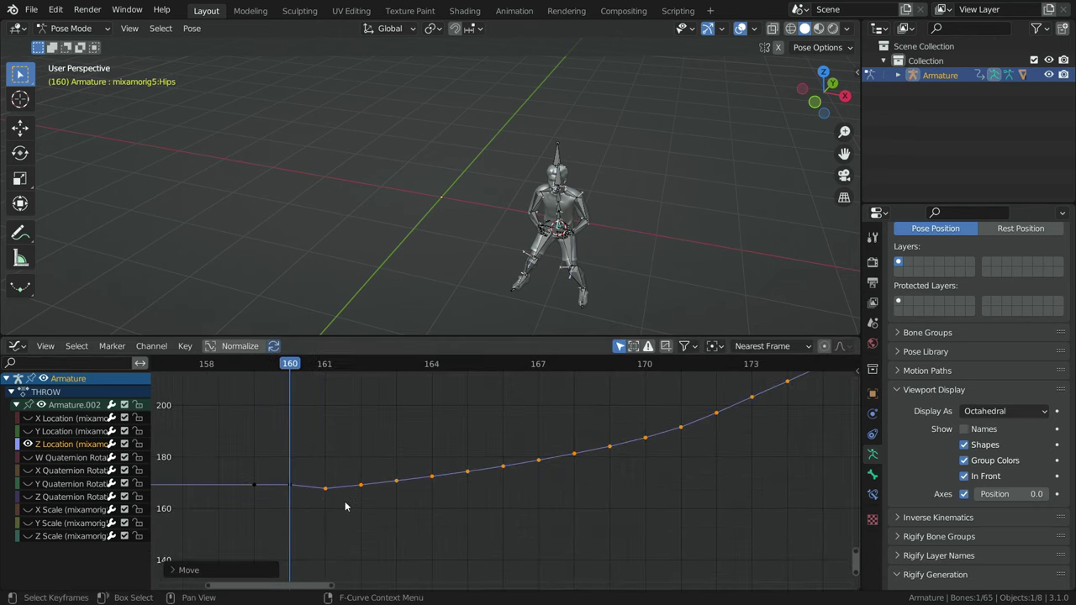
pyautogui.press('g')
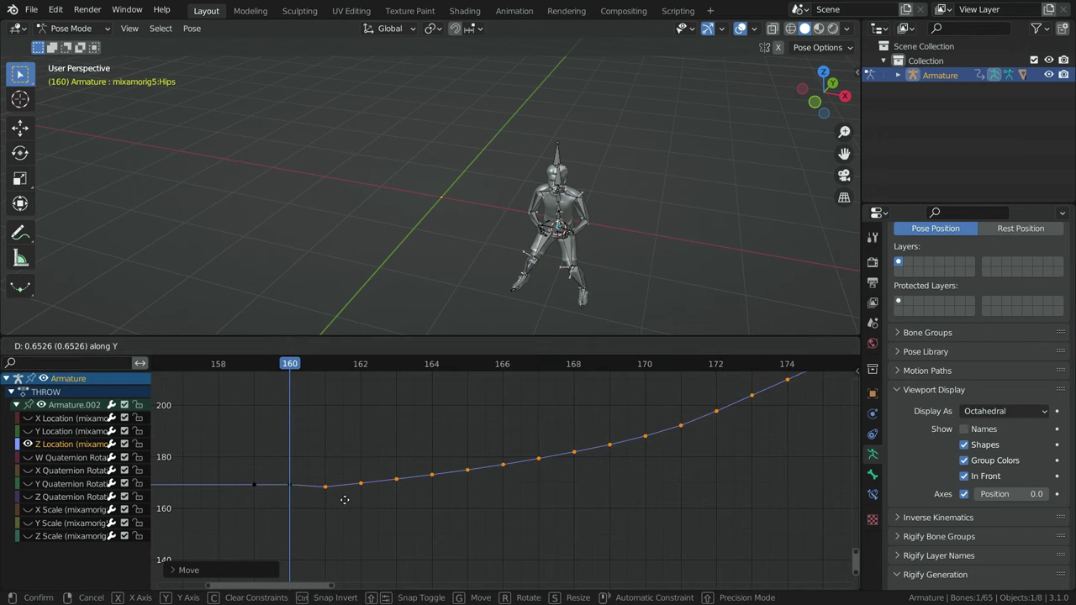
pyautogui.click(345, 499)
# Fine-tune the selected Z Location keyframes upward by about 0.71 to level frame 161 with frame 160
pyautogui.scroll(1, 322, 485)
pyautogui.scroll(4, 324, 489)
pyautogui.press('g')
pyautogui.press('y')
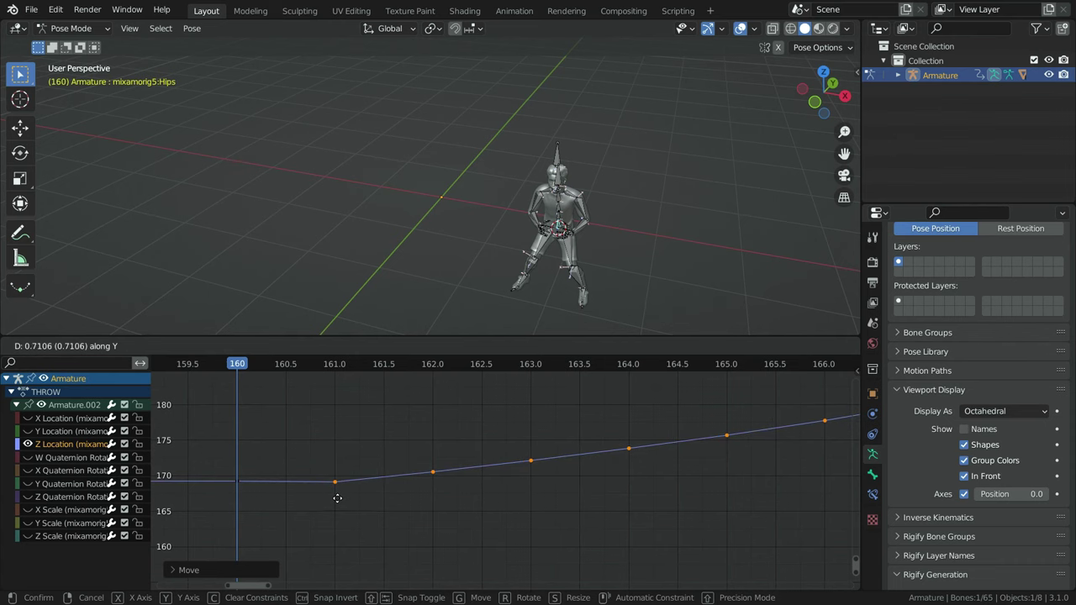
pyautogui.click(337, 498)
pyautogui.scroll(-1, 345, 500)
pyautogui.scroll(-15, 345, 500)
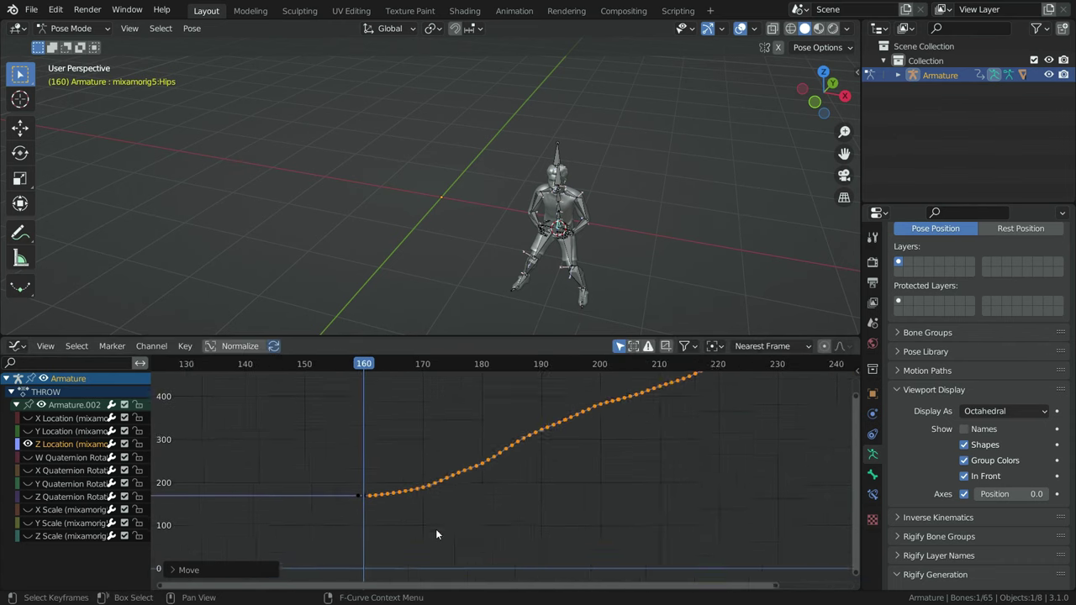
# Play the animation from frame 1 to check the transition from SAVING to THROW, then return to the first frame
pyautogui.moveTo(505, 252); pyautogui.dragTo(538, 219, button='middle')
pyautogui.scroll(-4, 538, 218)
pyautogui.scroll(4, 551, 214)
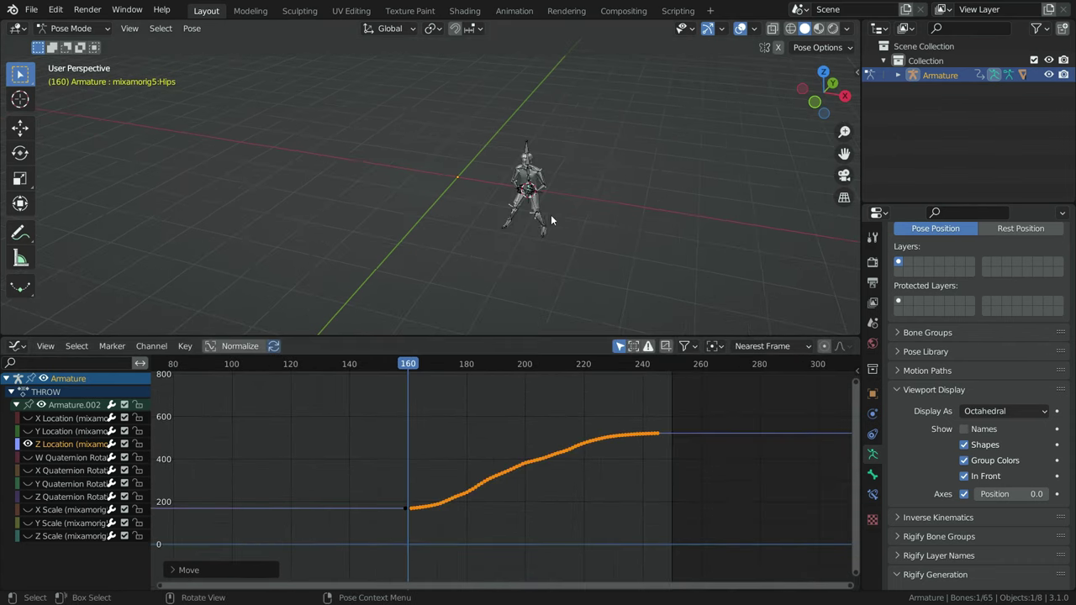
pyautogui.scroll(-1, 561, 181)
pyautogui.hotkey('shift', 'Left')
pyautogui.press('space')
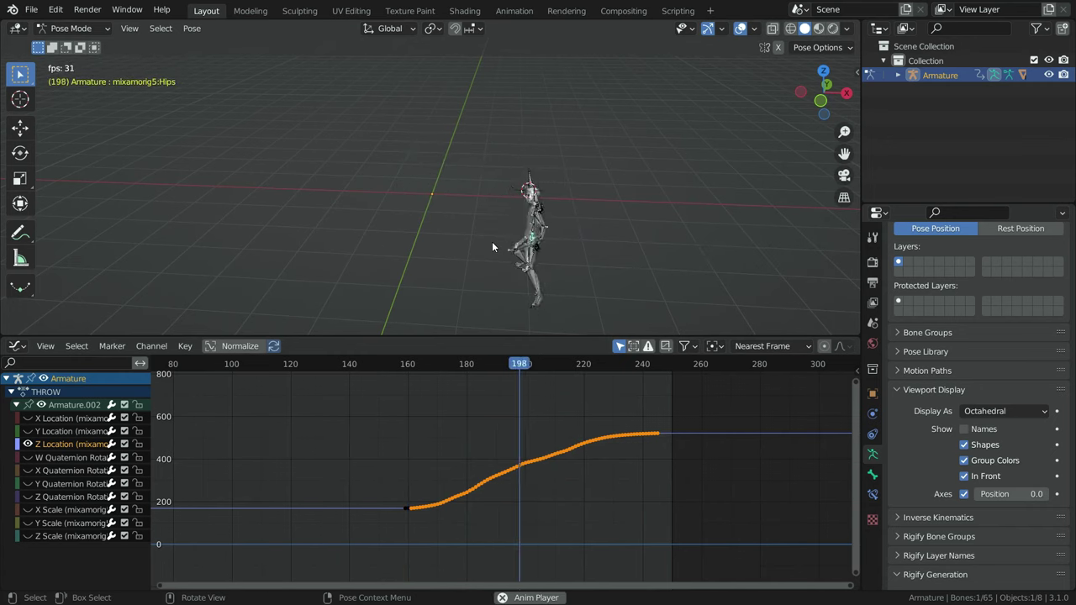
pyautogui.press('space')
pyautogui.moveTo(493, 209); pyautogui.dragTo(491, 100, button='middle')
pyautogui.hotkey('shift', 'Left')
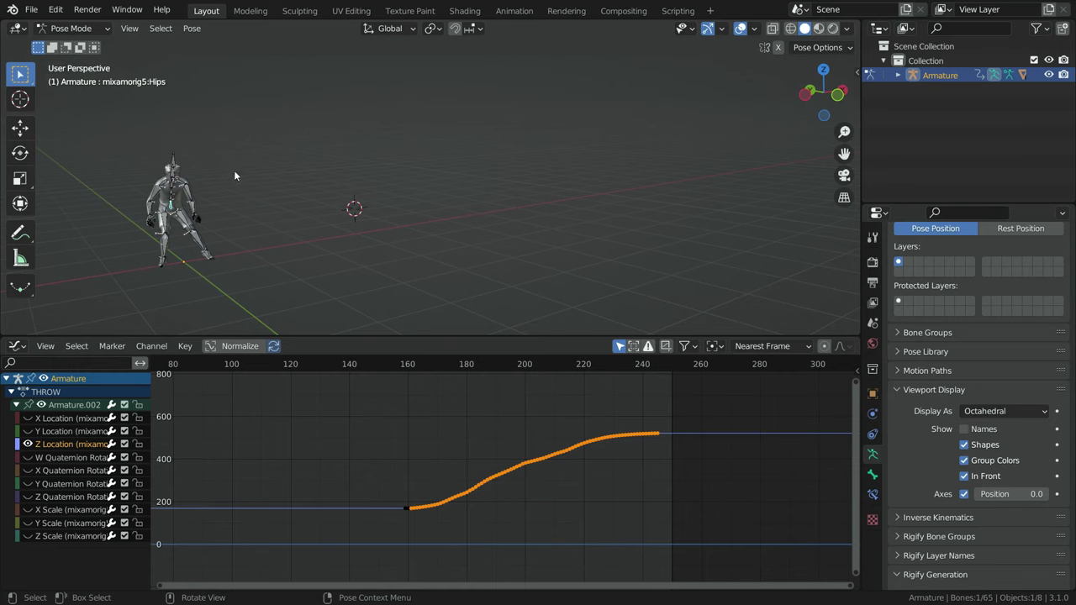
# Change the Graph Editor area back to Nonlinear Animation and turn off the armature's bone Axes display
pyautogui.click(17, 346)
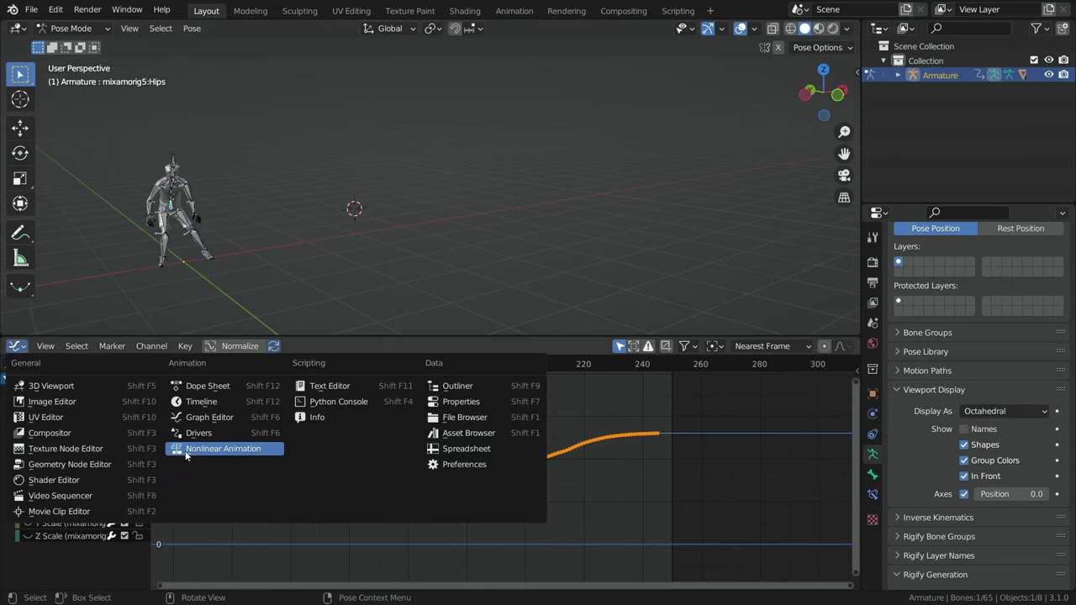
pyautogui.click(225, 455)
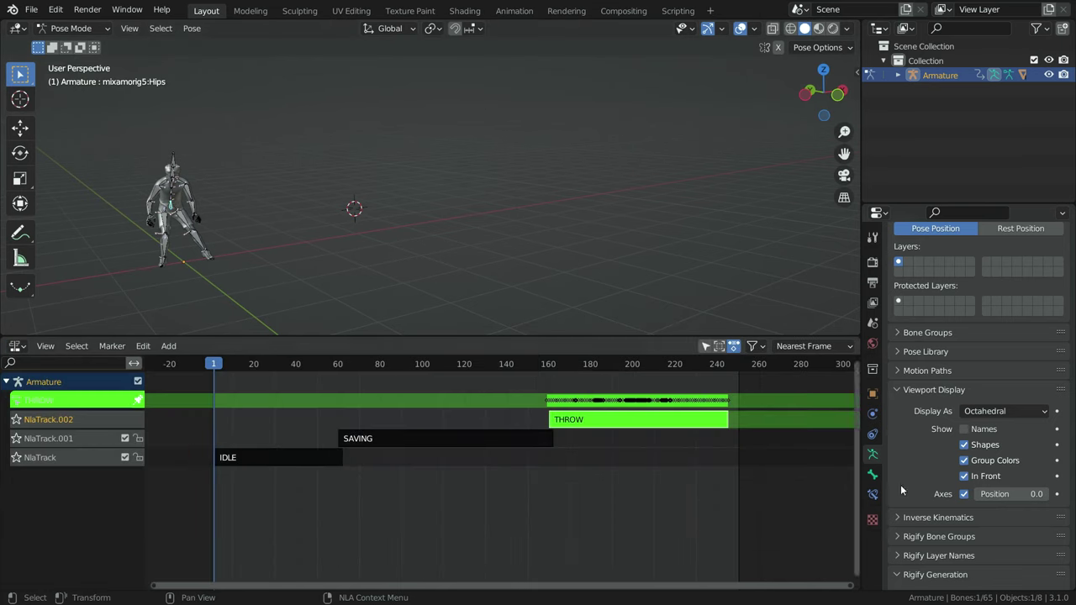
pyautogui.click(964, 495)
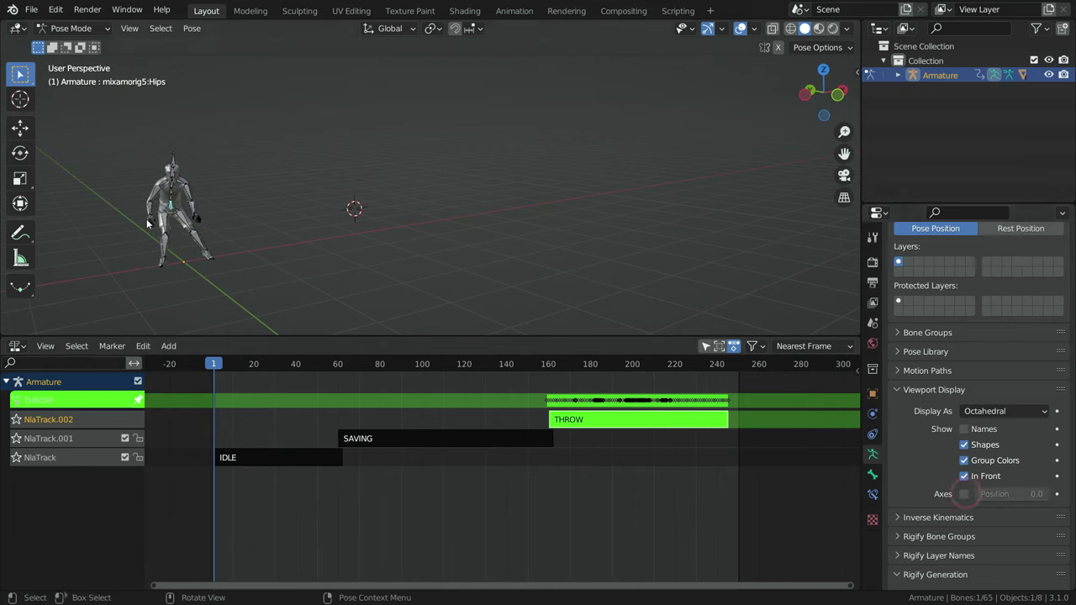
# Deselect the Hips bone and exit tweak mode on the THROW strip
pyautogui.scroll(3, 268, 224)
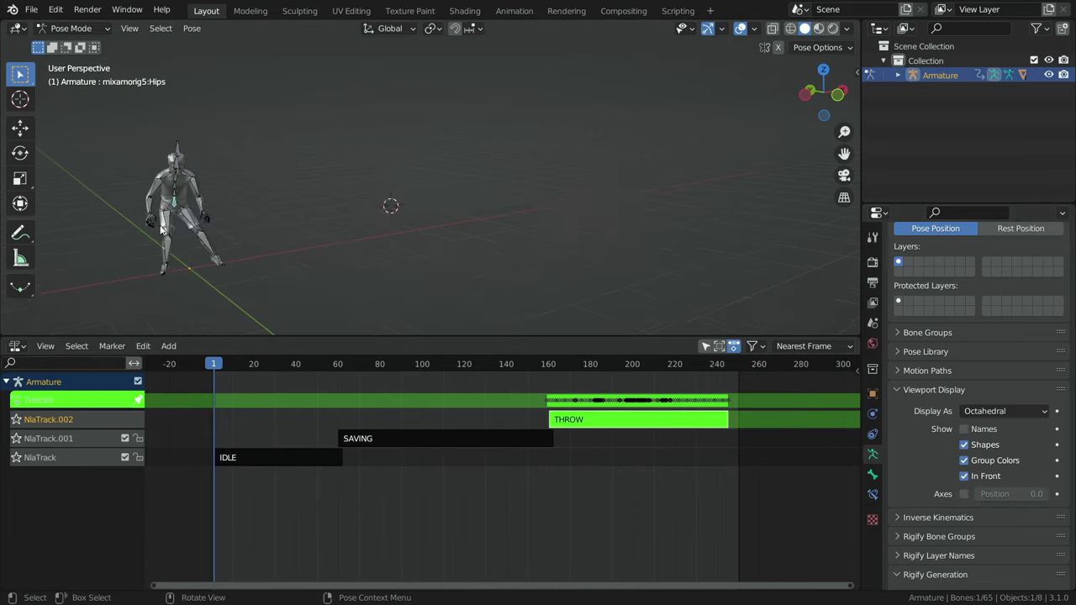
pyautogui.click(334, 206)
pyautogui.press('Tab')
# Set the IDLE strip's Blending to Combine and enable Auto Blend In/Out in its Active Strip properties
pyautogui.click(262, 464)
pyautogui.click(261, 462)
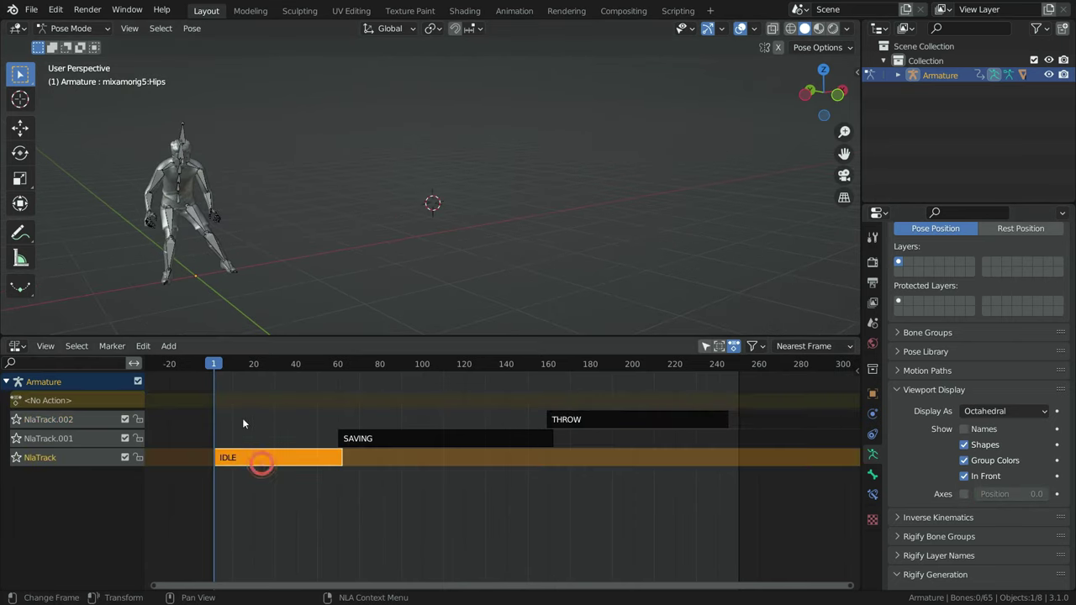
pyautogui.scroll(1, 328, 464)
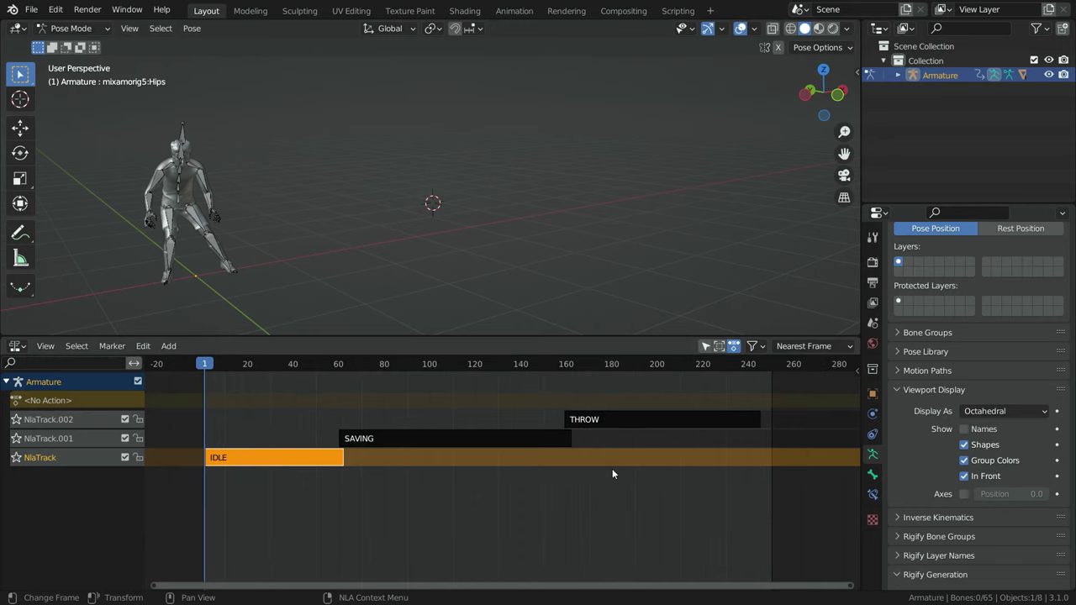
pyautogui.press('n')
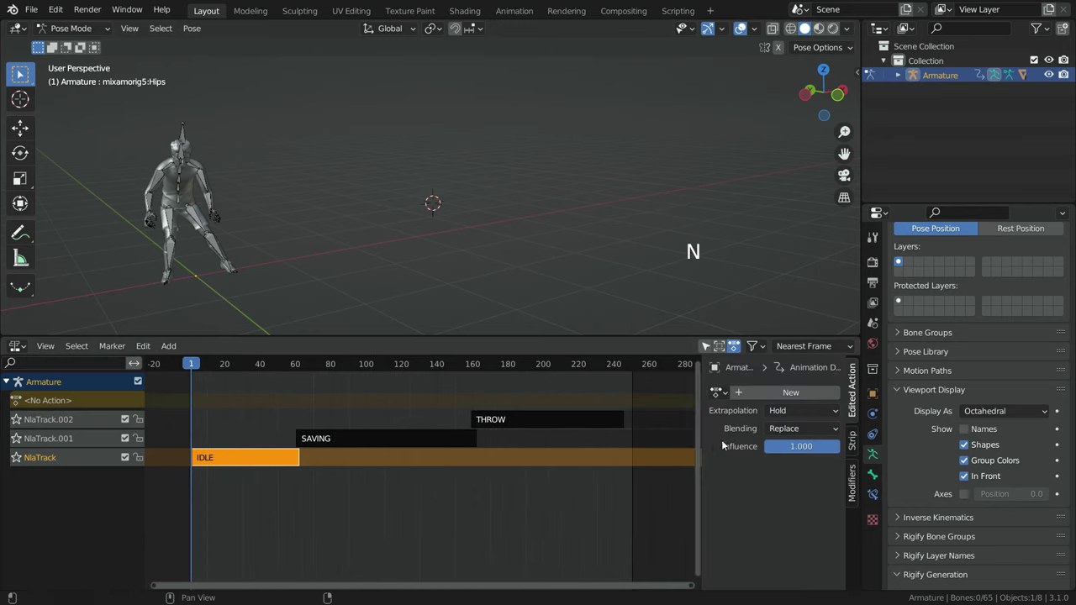
pyautogui.click(853, 441)
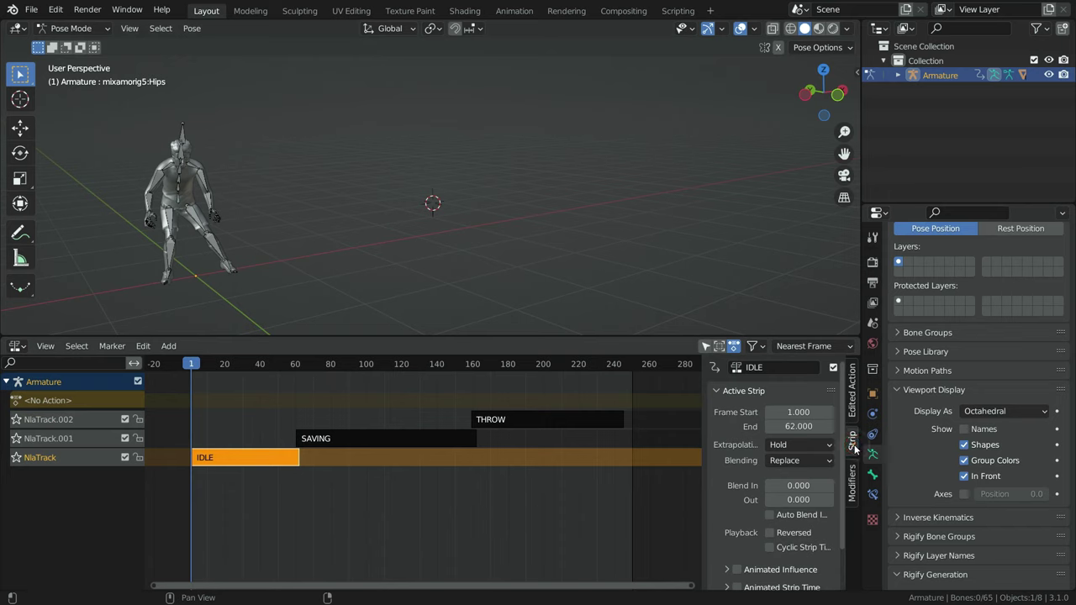
pyautogui.click(788, 461)
pyautogui.click(797, 494)
pyautogui.click(770, 515)
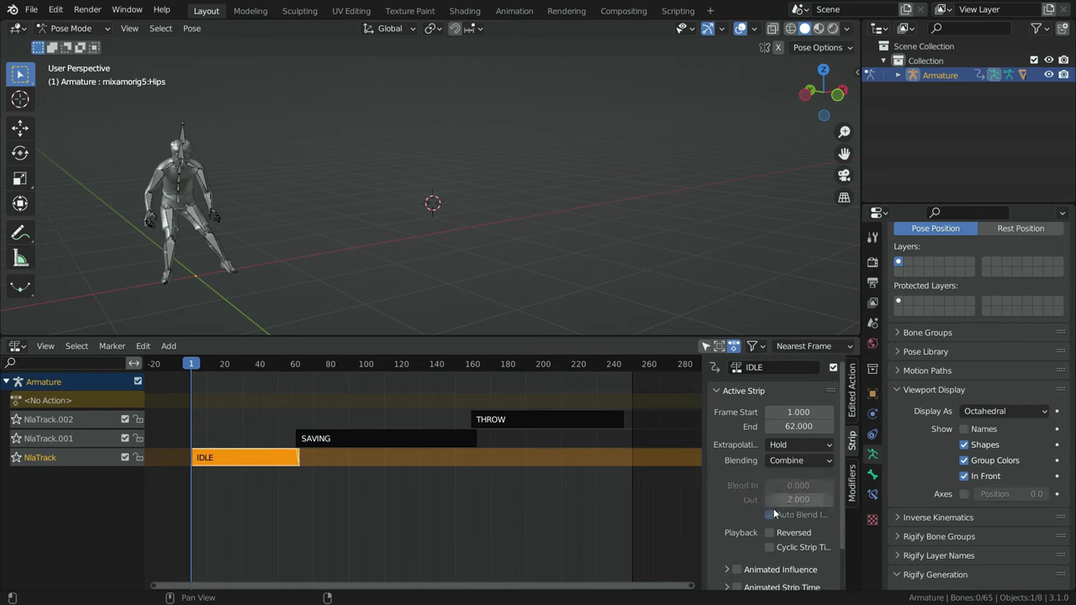
# Set the SAVING strip's Blending to Combine and enable its Auto Blend In/Out
pyautogui.scroll(5, 294, 460)
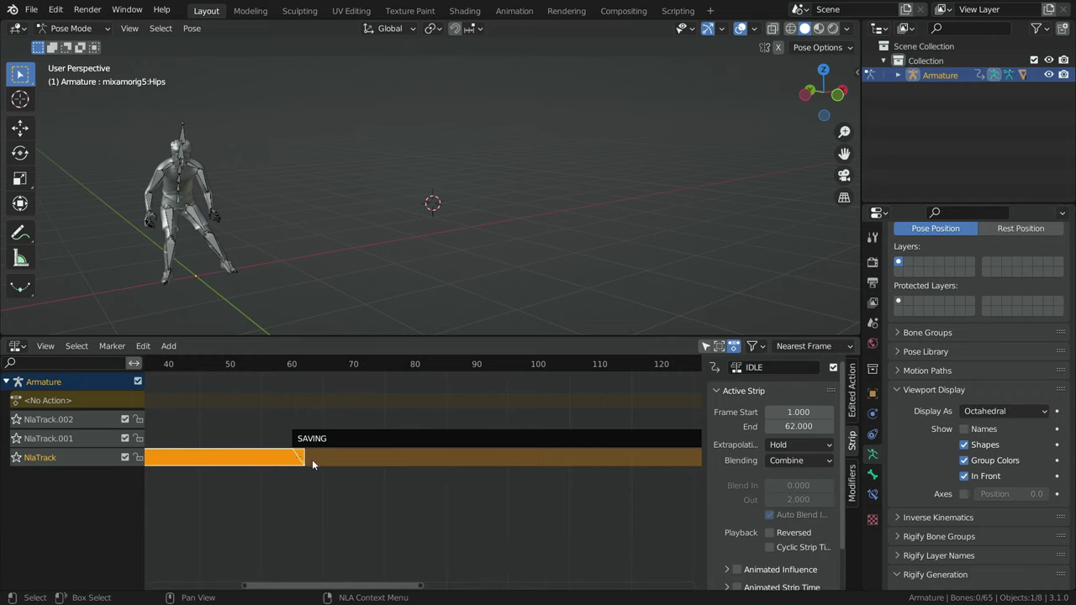
pyautogui.scroll(-2, 330, 454)
pyautogui.click(358, 437)
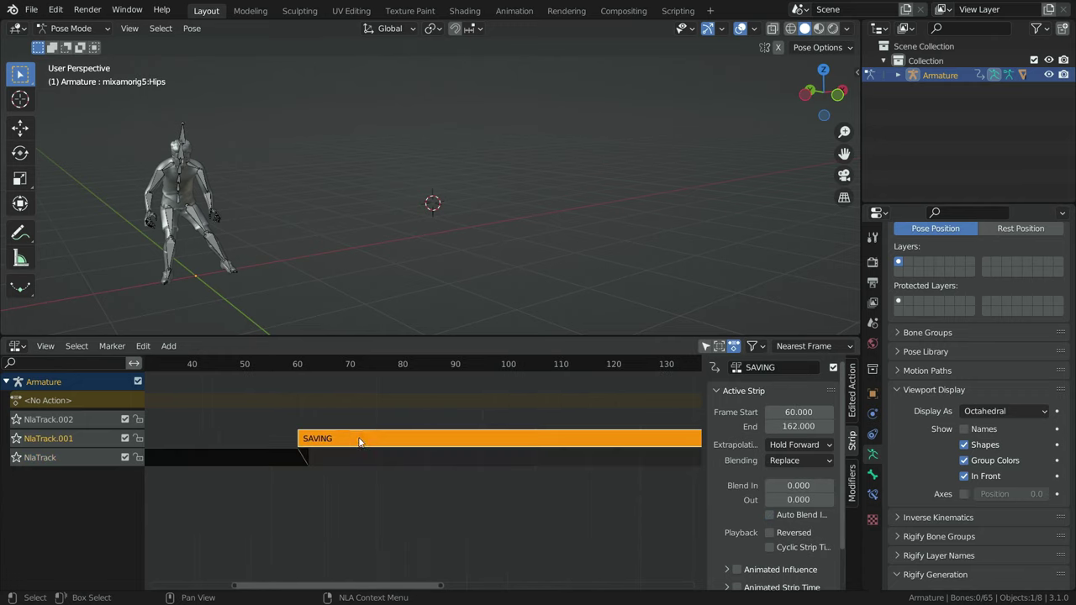
pyautogui.click(786, 461)
pyautogui.click(788, 493)
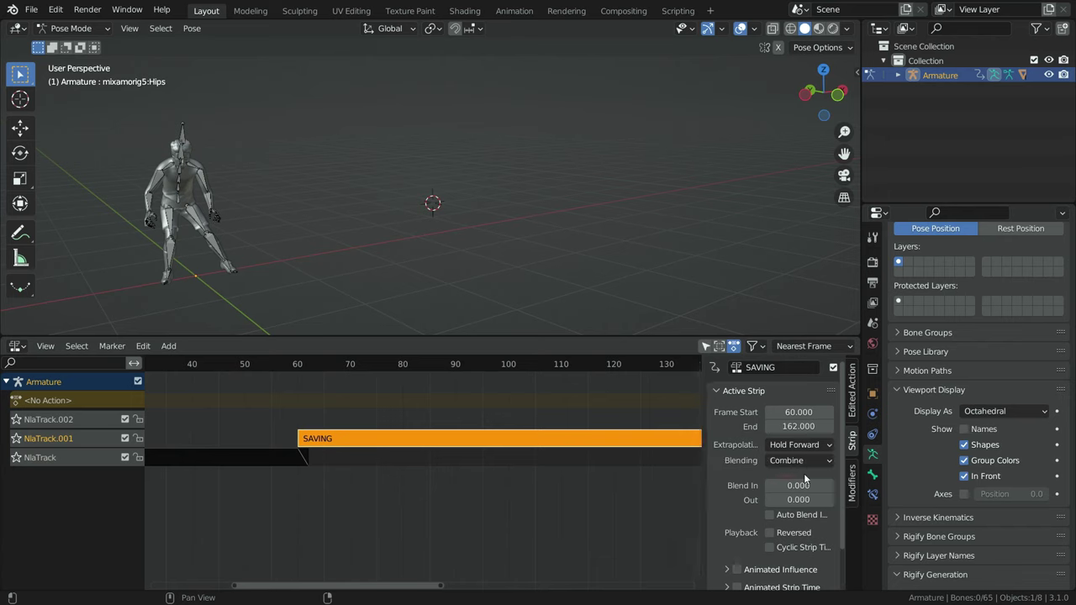
pyautogui.click(770, 516)
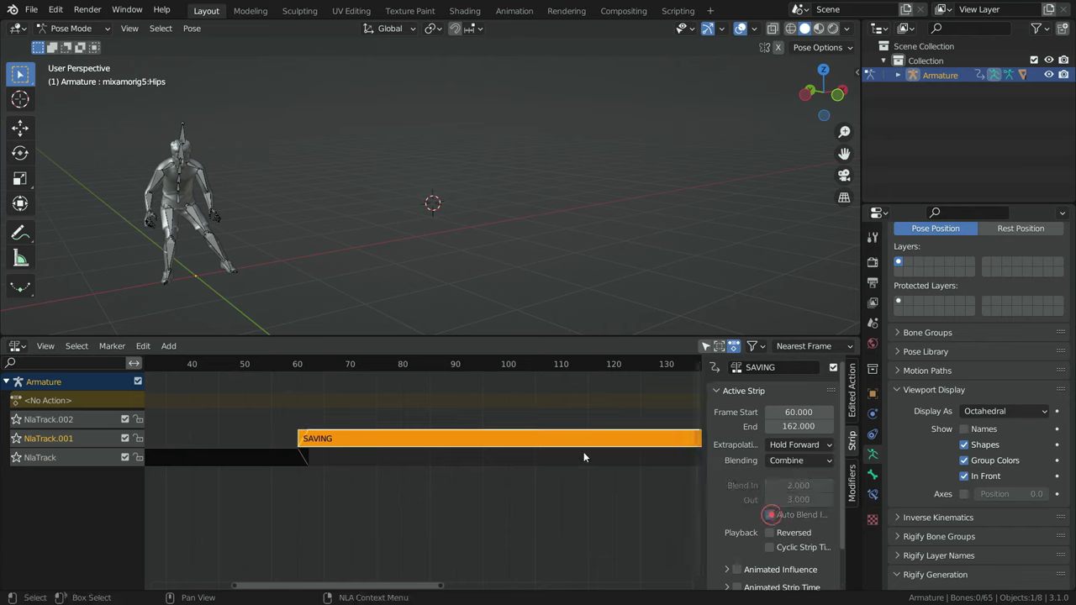
# Set the THROW strip's Blending to Combine and enable its Auto Blend In/Out
pyautogui.scroll(-5, 305, 443)
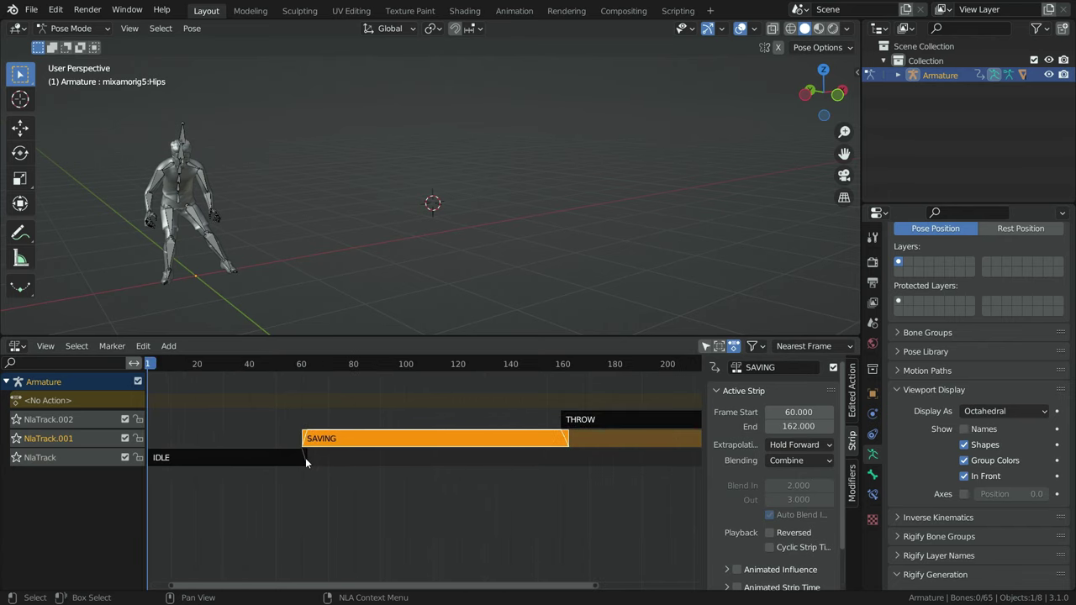
pyautogui.scroll(2, 555, 444)
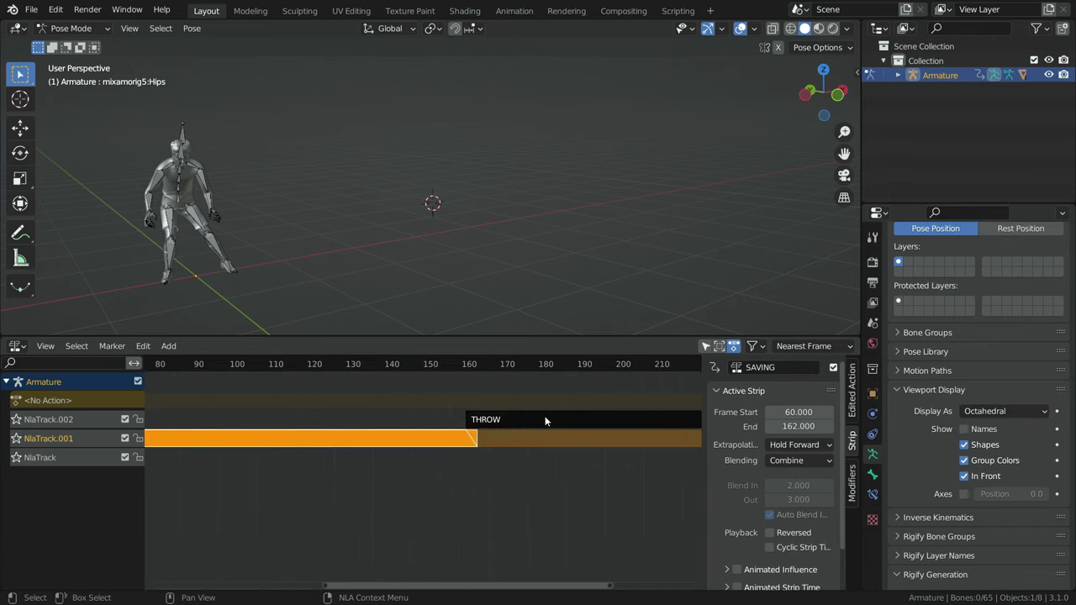
pyautogui.click(474, 420)
pyautogui.scroll(2, 458, 438)
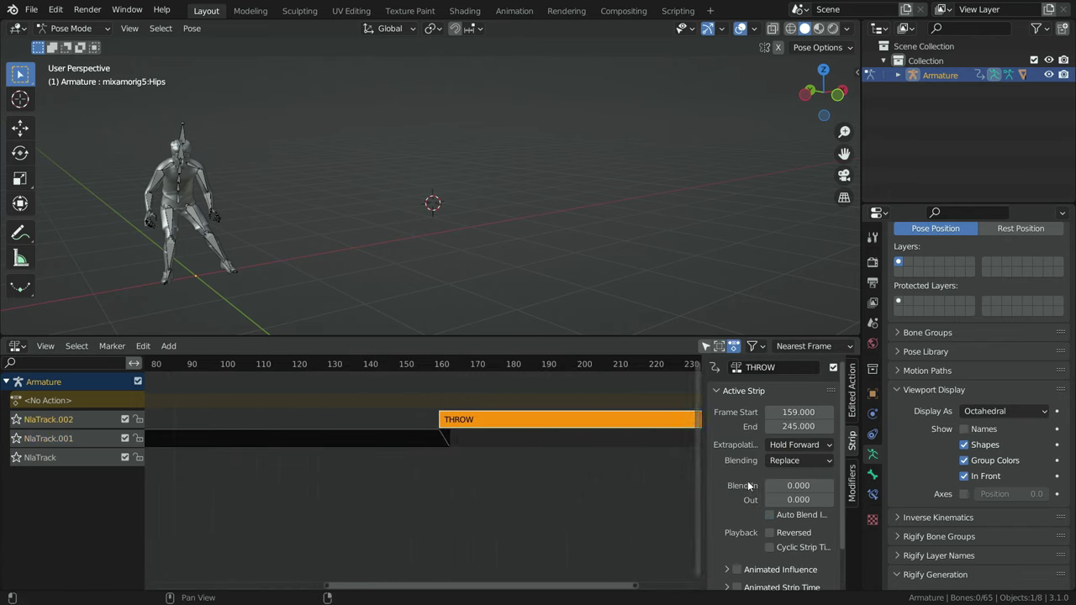
pyautogui.click(797, 460)
pyautogui.click(788, 492)
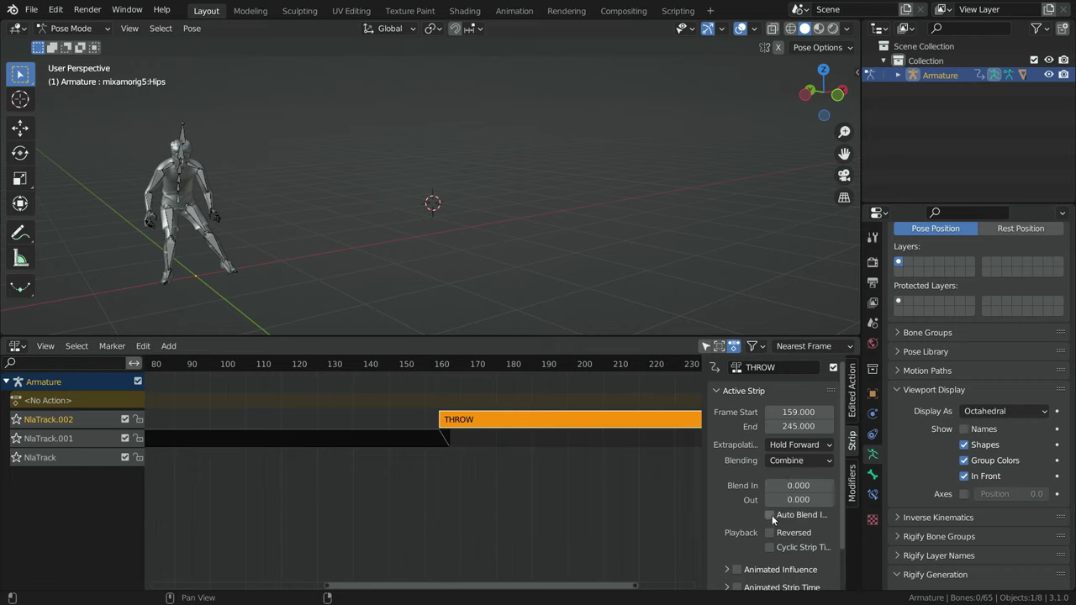
pyautogui.click(770, 515)
# Play the blended animation twice from frame 1 to check the strip transitions, and scrub back to frame 60 where SAVING begins
pyautogui.scroll(-3, 631, 467)
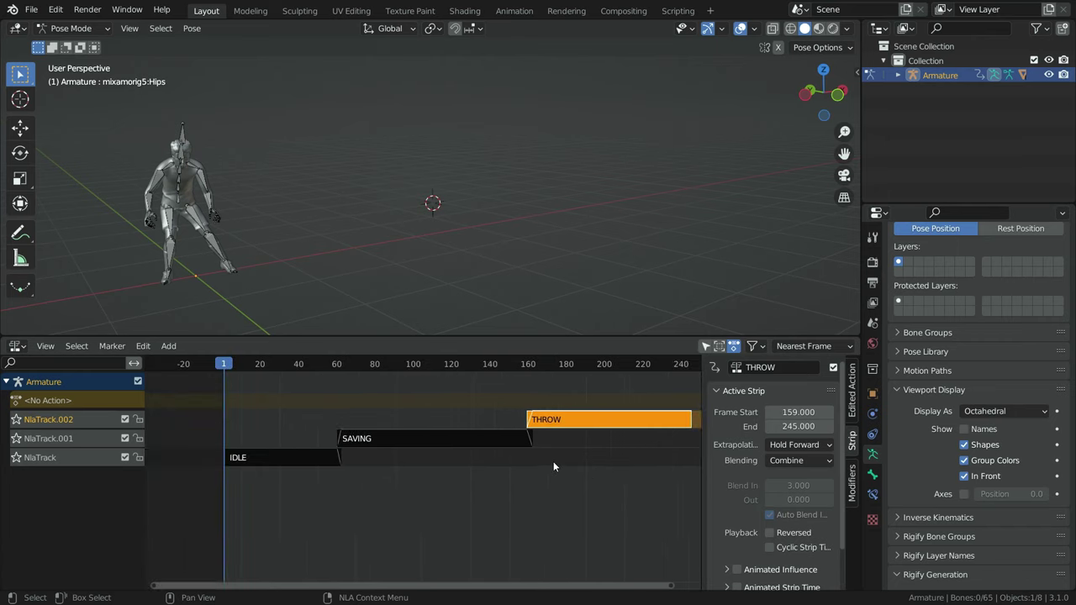
pyautogui.press('space')
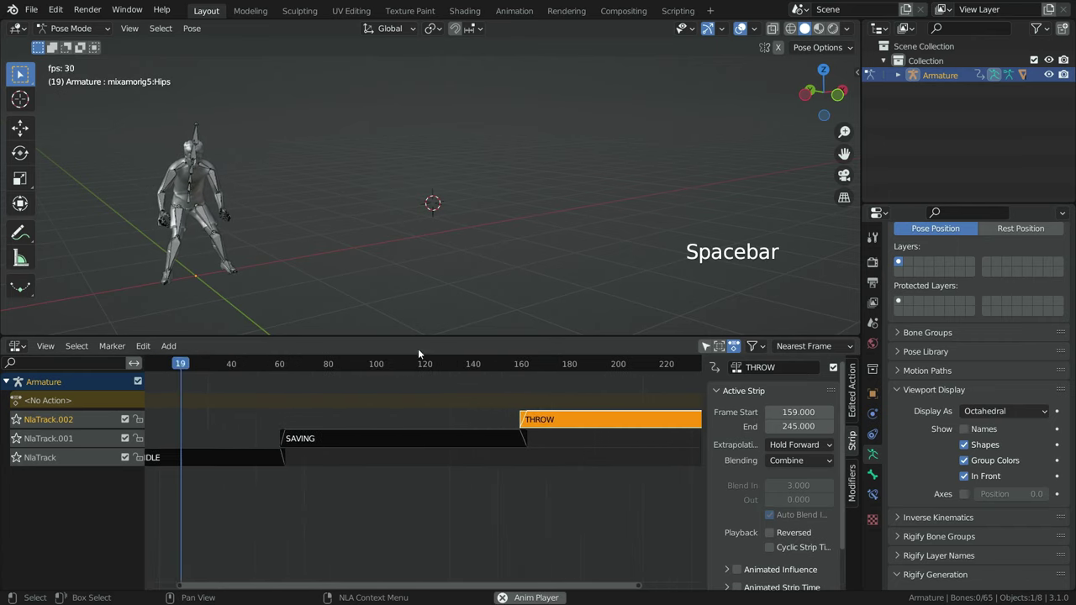
pyautogui.scroll(-3, 429, 210)
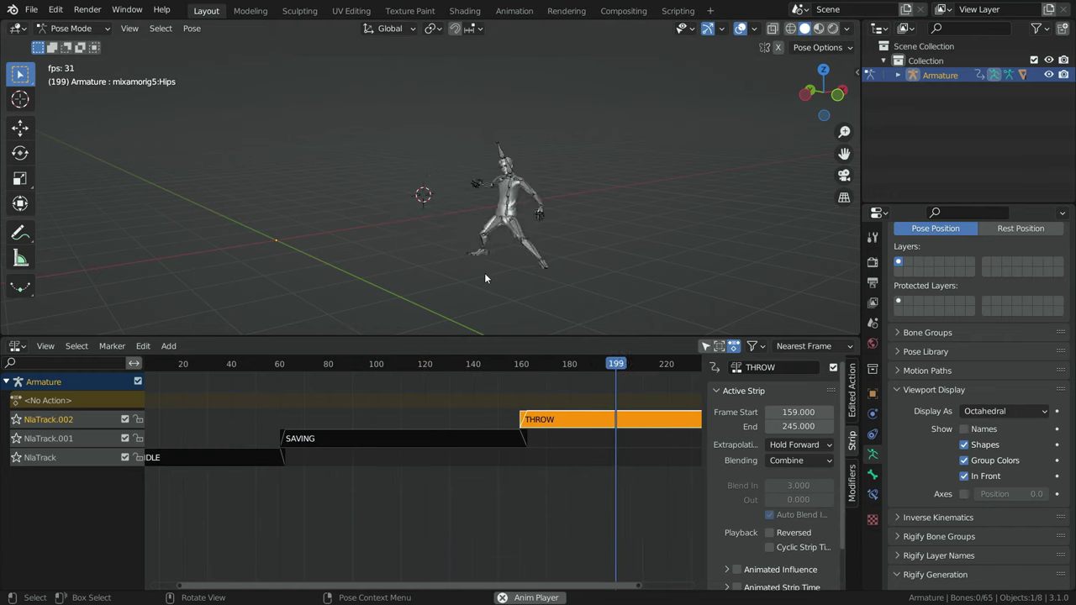
pyautogui.press('space')
pyautogui.hotkey('shift', 'Left')
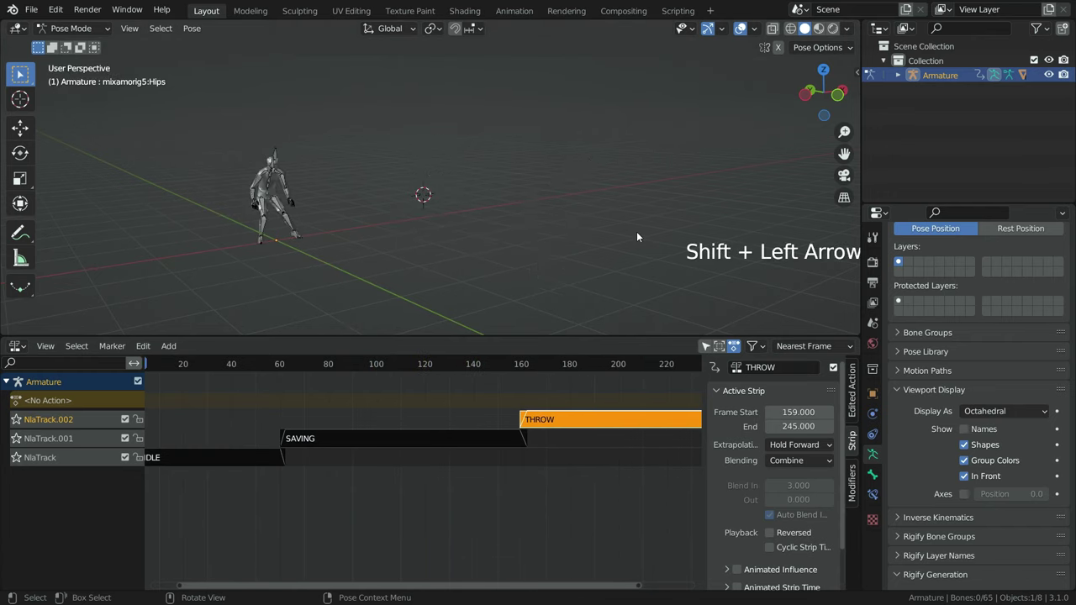
pyautogui.press('space')
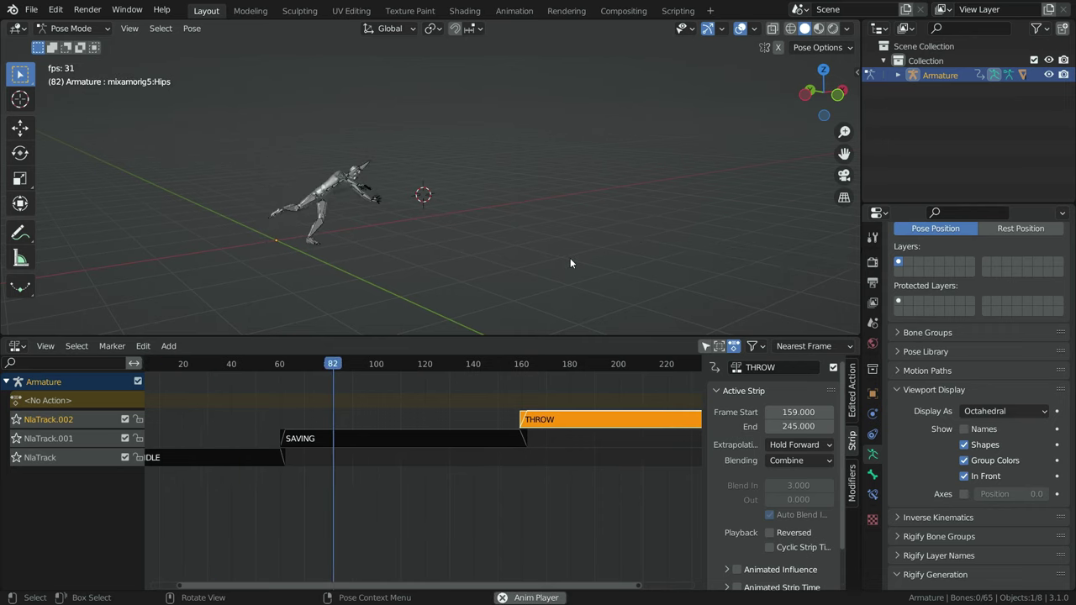
pyautogui.press('space')
pyautogui.scroll(2, 346, 400)
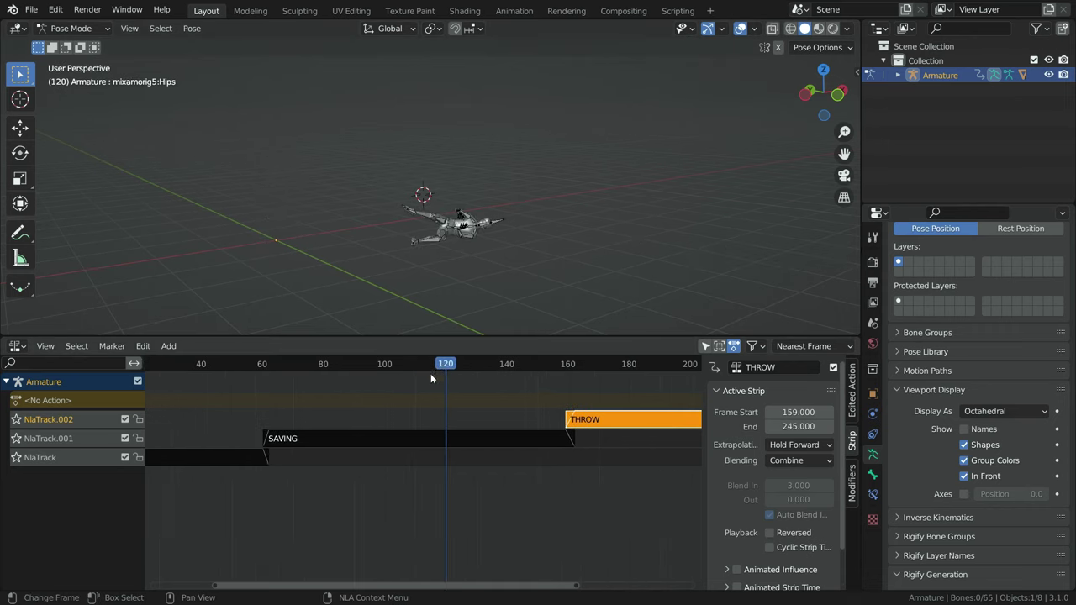
pyautogui.moveTo(235, 416); pyautogui.dragTo(262, 433)
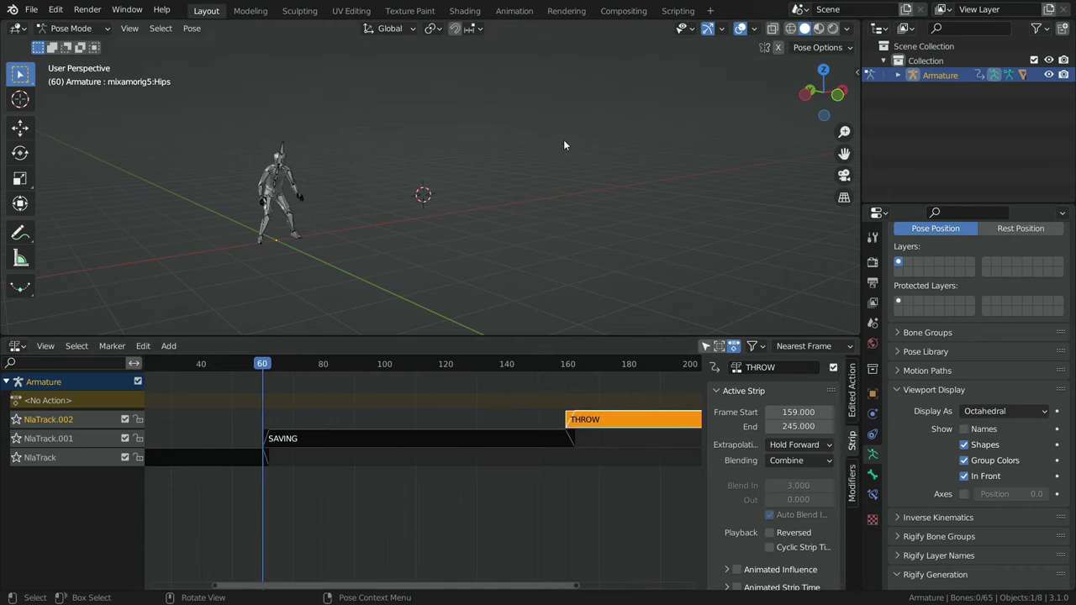
# Set the scene's End frame to 240 in the output frame range
pyautogui.scroll(-4, 428, 436)
pyautogui.scroll(3, 627, 427)
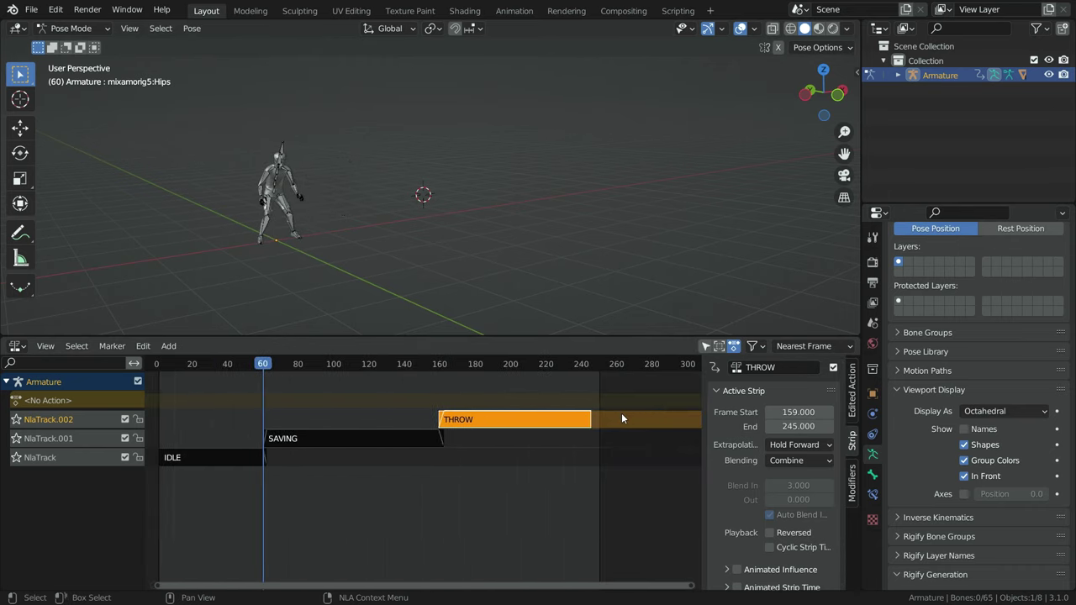
pyautogui.click(876, 282)
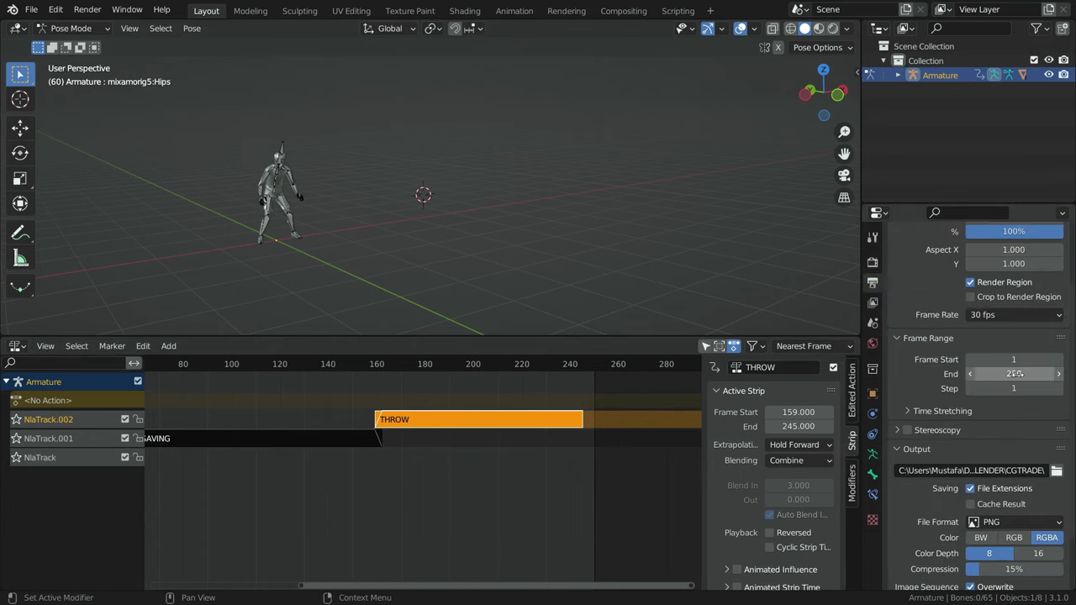
pyautogui.click(1017, 374)
pyautogui.write('2')
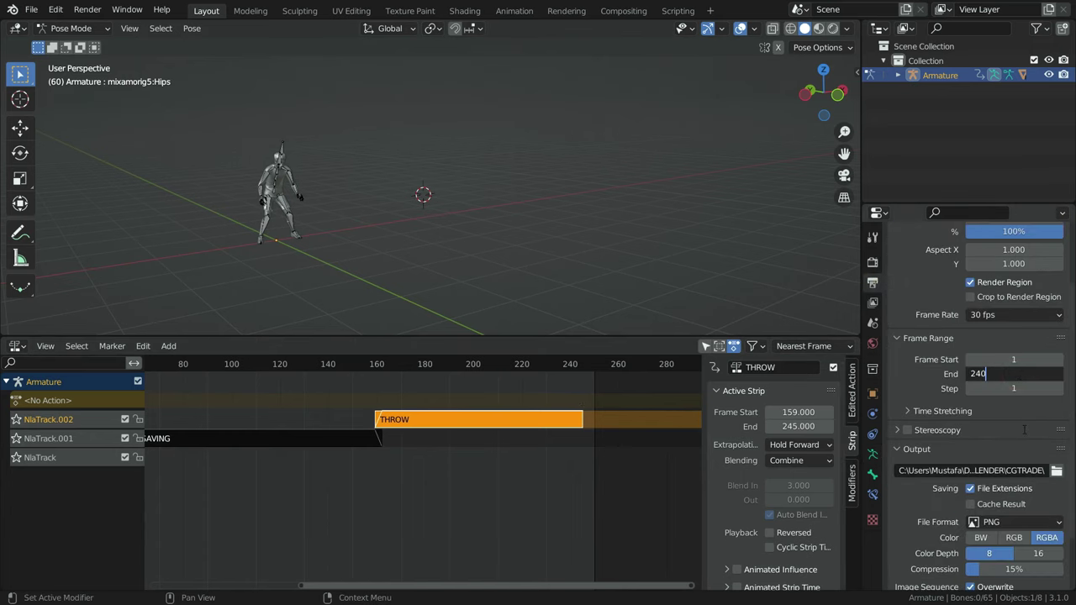
pyautogui.write('40')
pyautogui.press('Return')
# Play the shortened animation from frame 60, fit all strips in the NLA editor and return to the first frame
pyautogui.scroll(-3, 556, 457)
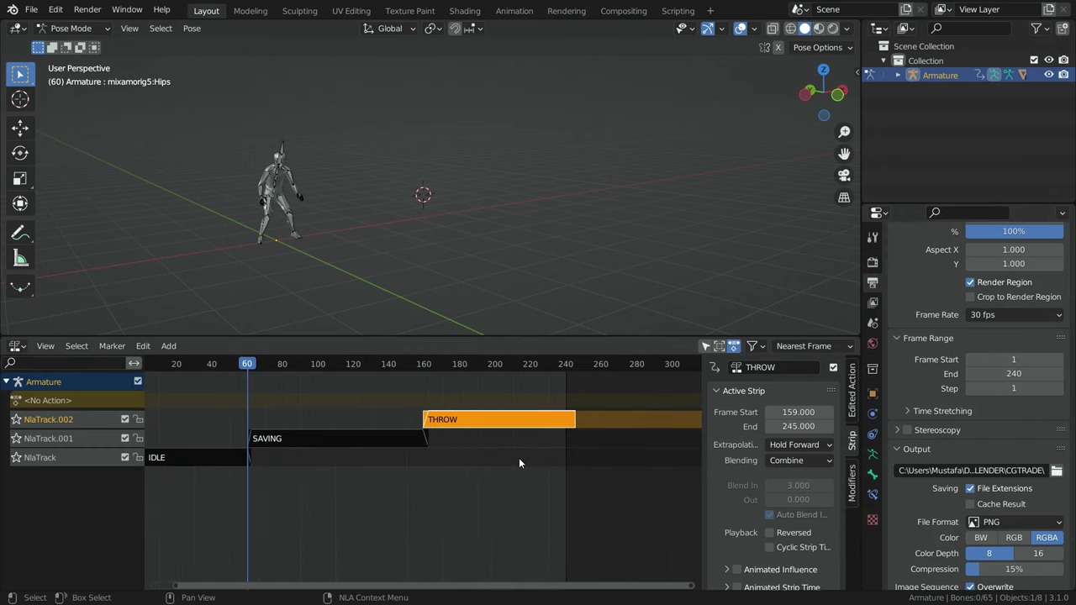
pyautogui.press('space')
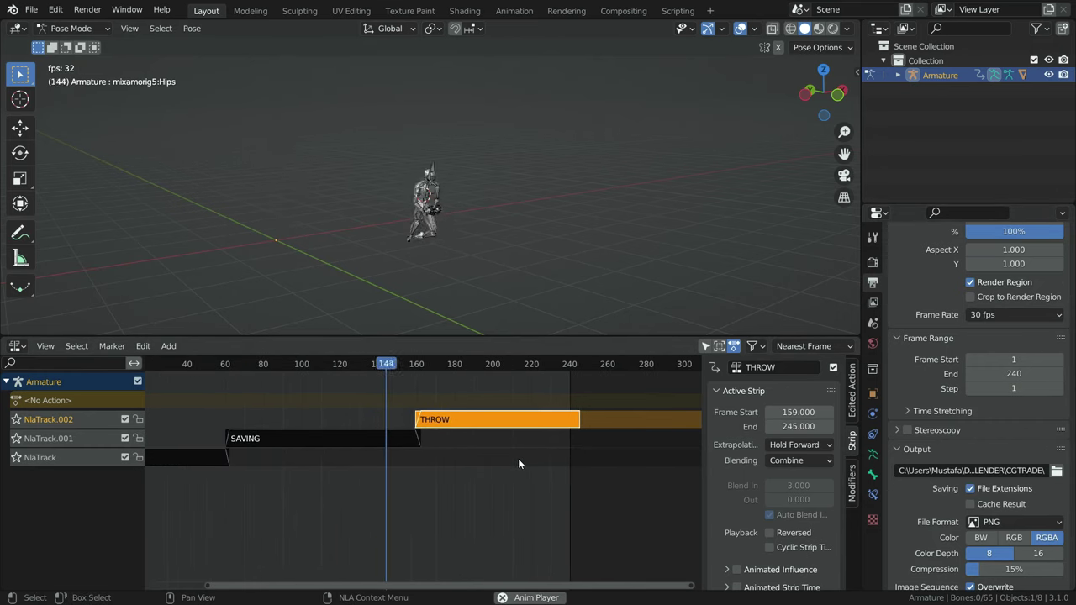
pyautogui.press('space')
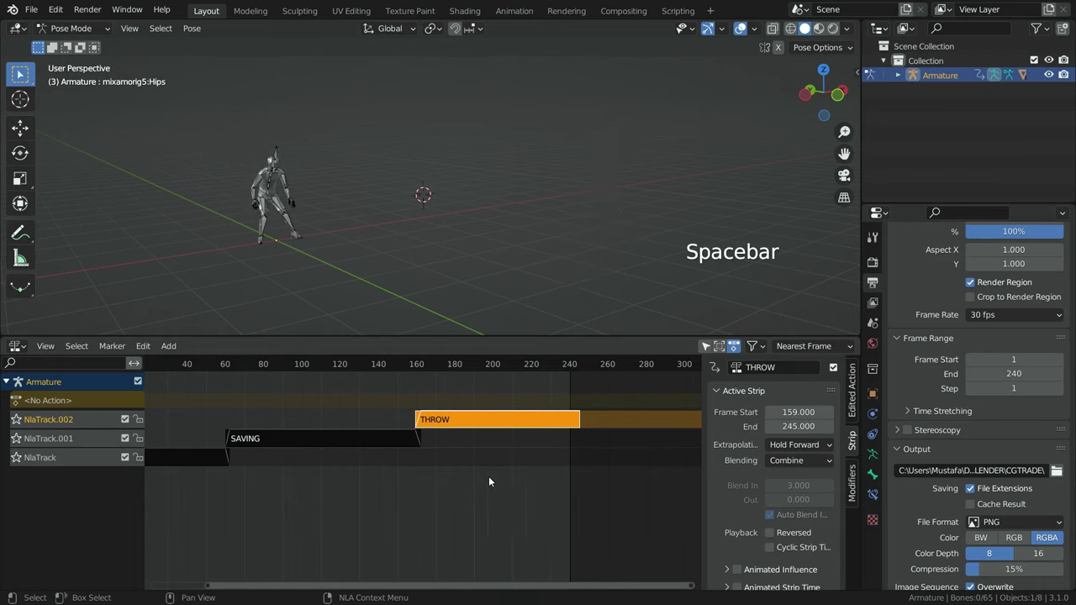
pyautogui.press('Home')
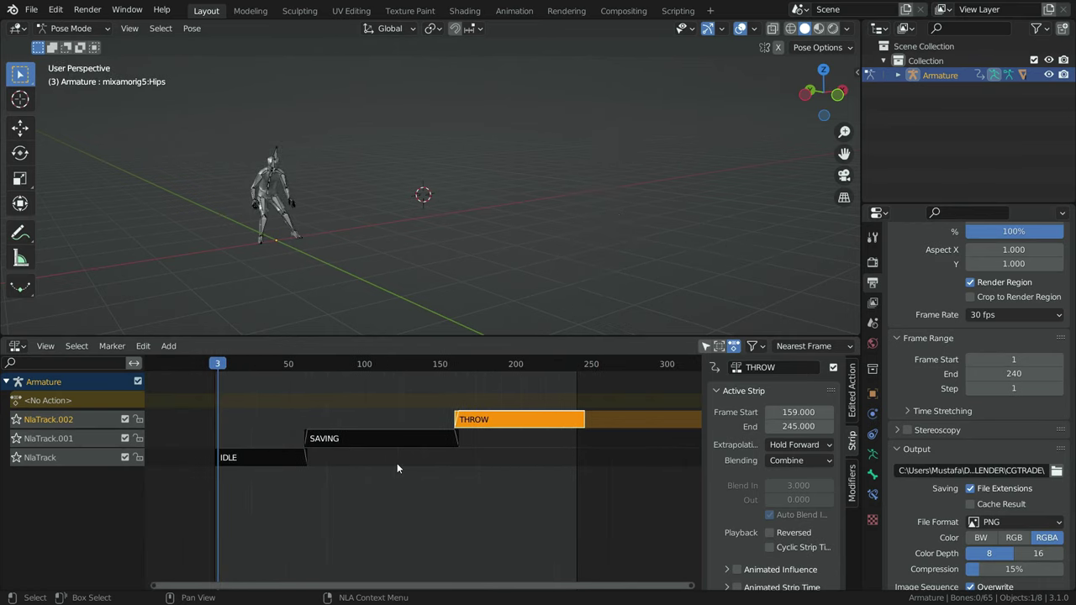
pyautogui.hotkey('shift', 'Left')
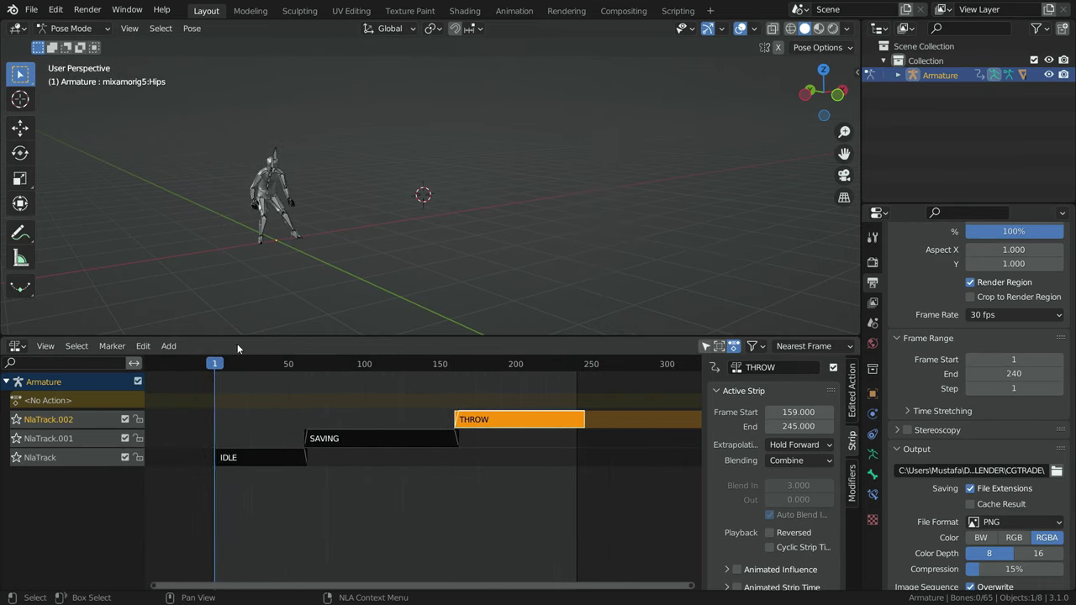
# Switch the armature from Pose Mode to Object Mode and deselect everything
pyautogui.scroll(2, 286, 223)
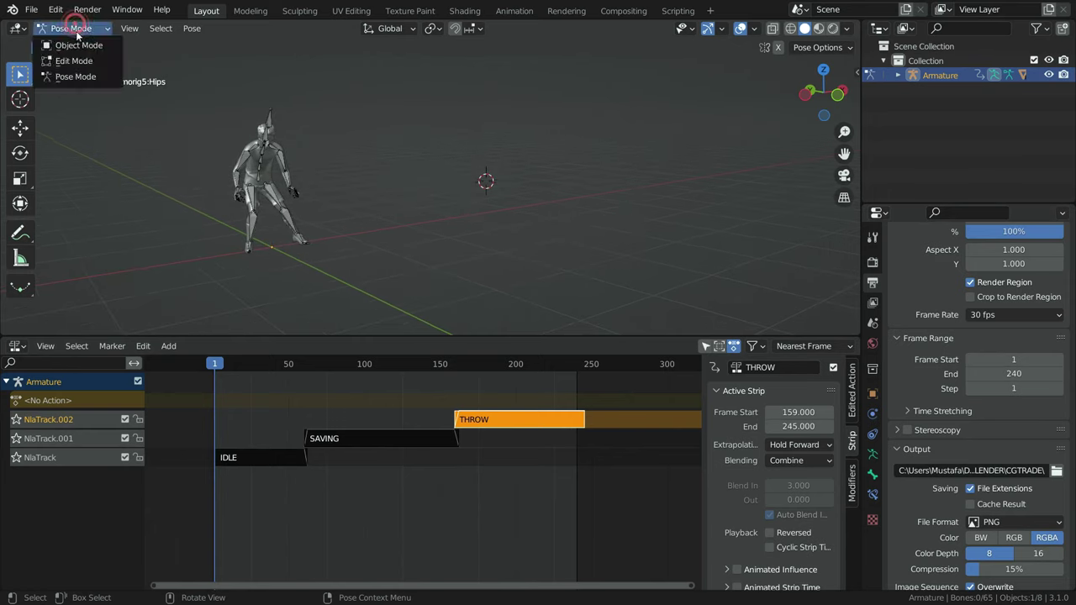
pyautogui.click(78, 45)
pyautogui.click(353, 122)
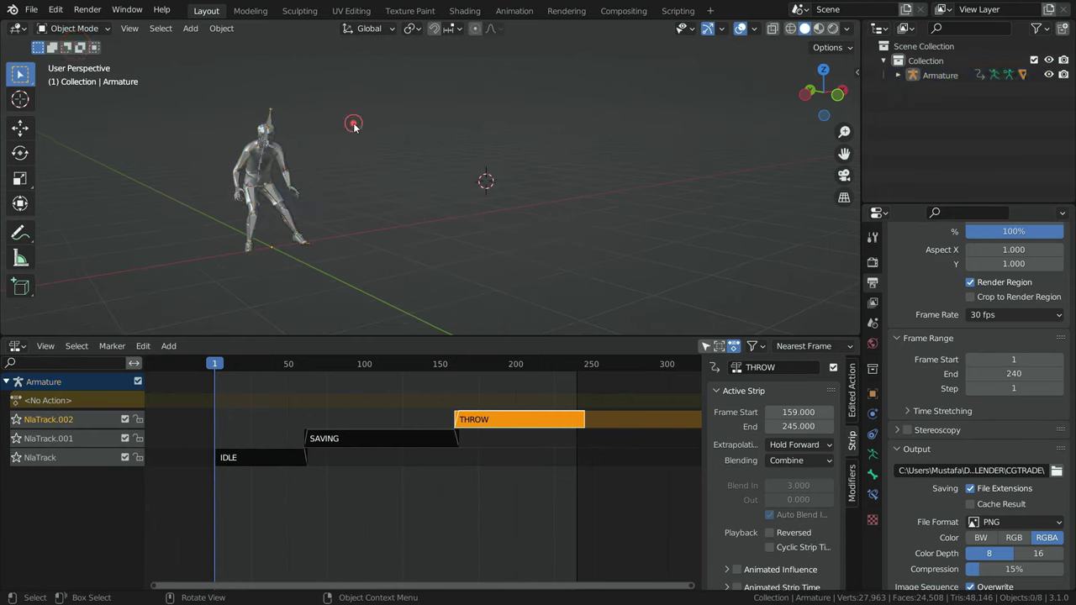
# Append the Soccer Ball object from Soccer Ball.blend in the Downloads folder
pyautogui.click(37, 12)
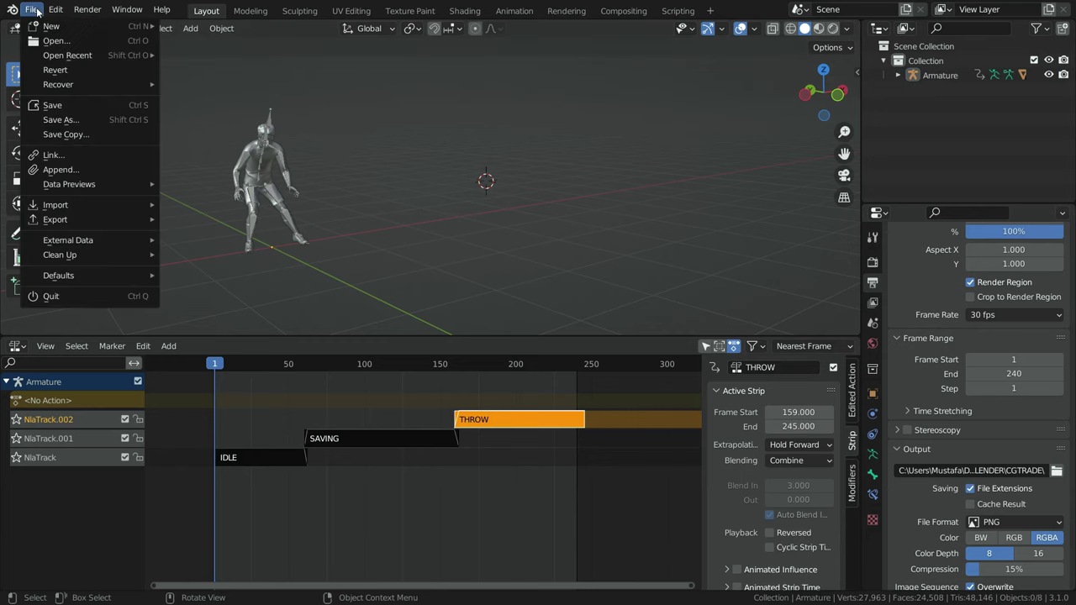
pyautogui.click(67, 170)
pyautogui.click(374, 257)
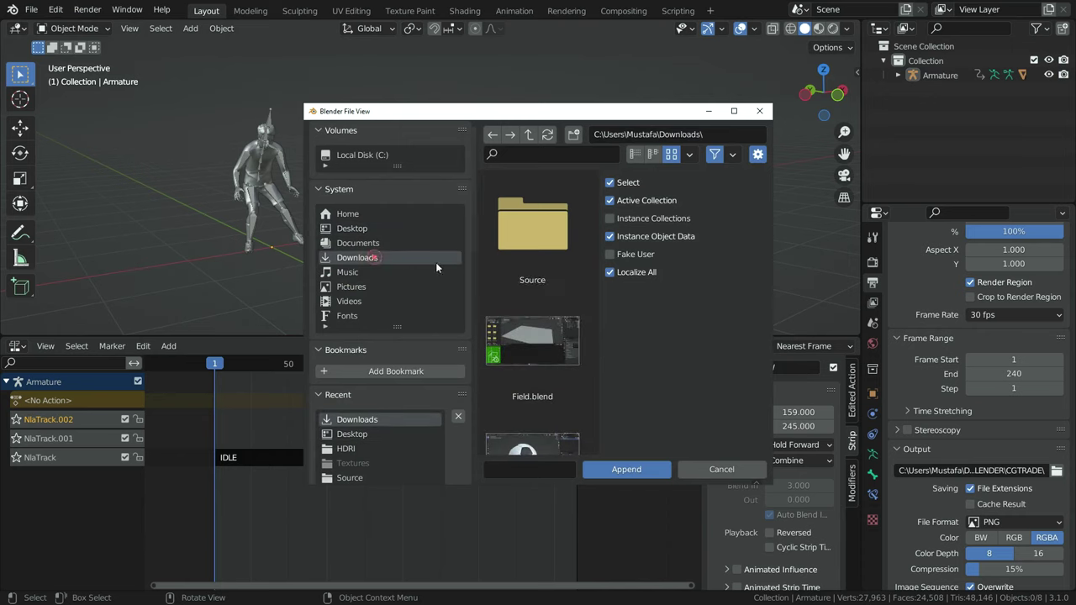
pyautogui.scroll(-2, 514, 328)
pyautogui.click(516, 409)
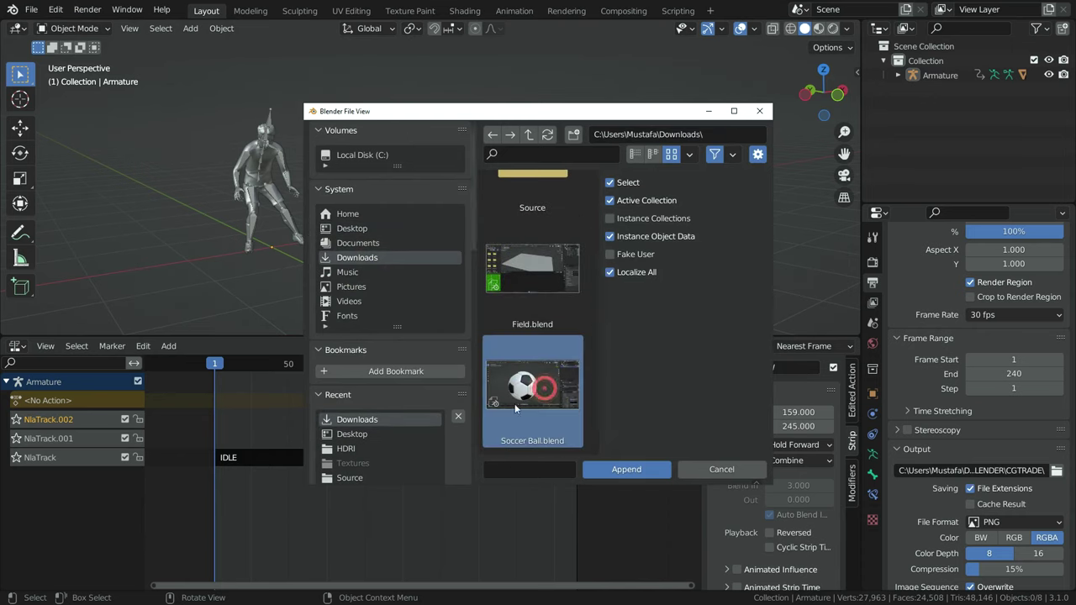
pyautogui.click(626, 469)
pyautogui.scroll(-5, 538, 372)
pyautogui.scroll(-2, 545, 391)
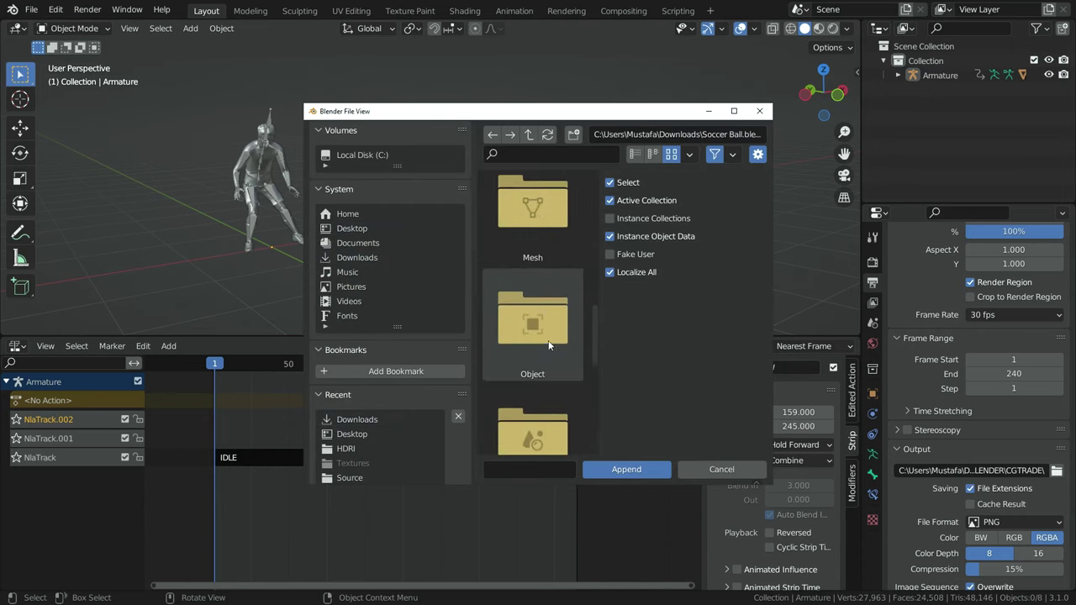
pyautogui.doubleClick(546, 331)
pyautogui.click(534, 243)
pyautogui.click(618, 471)
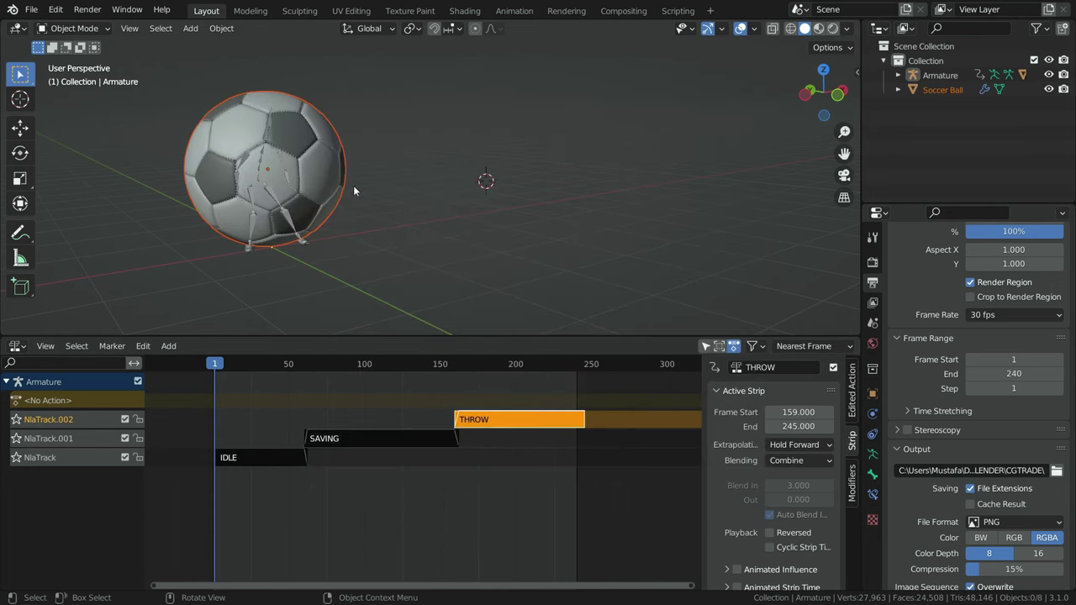
# In front view, scale the soccer ball down to about 0.127 and snap it to the 3D cursor
pyautogui.press('KP_1')
pyautogui.click(202, 153)
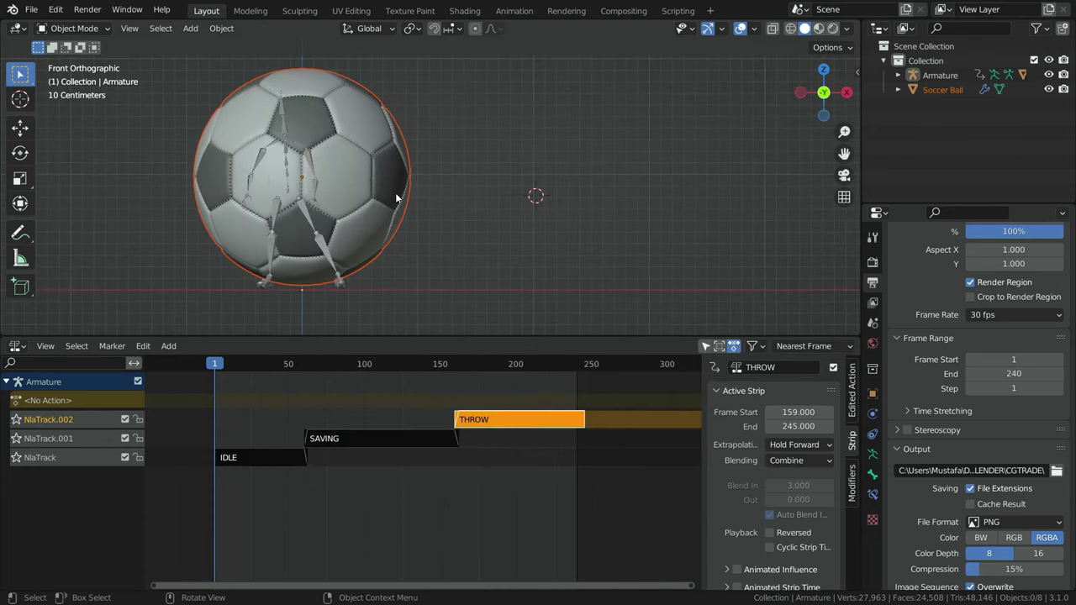
pyautogui.scroll(1, 520, 289)
pyautogui.press('s')
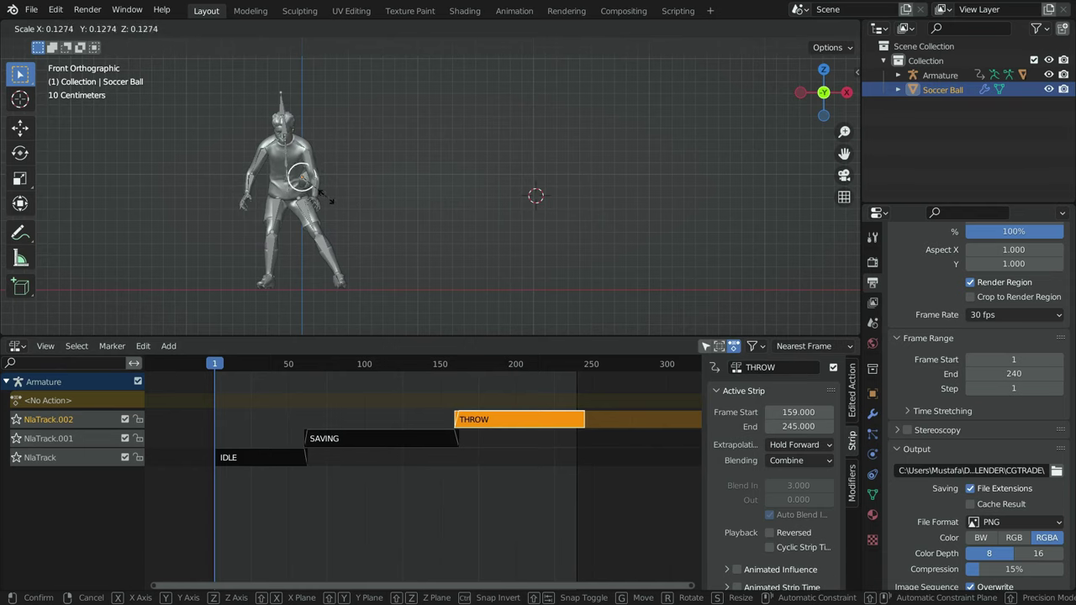
pyautogui.click(325, 198)
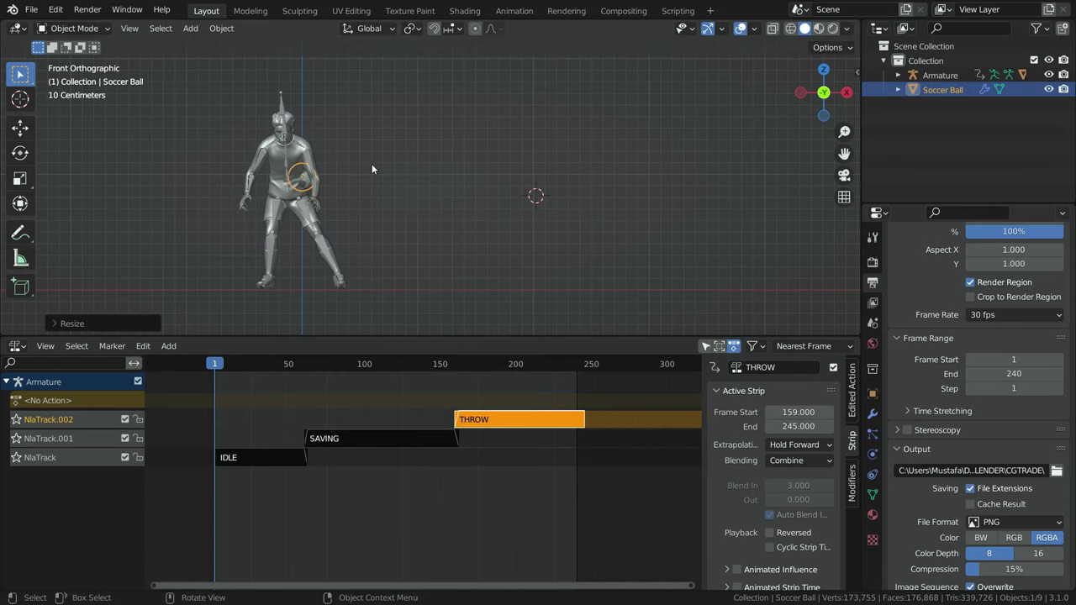
pyautogui.hotkey('shift', 's')
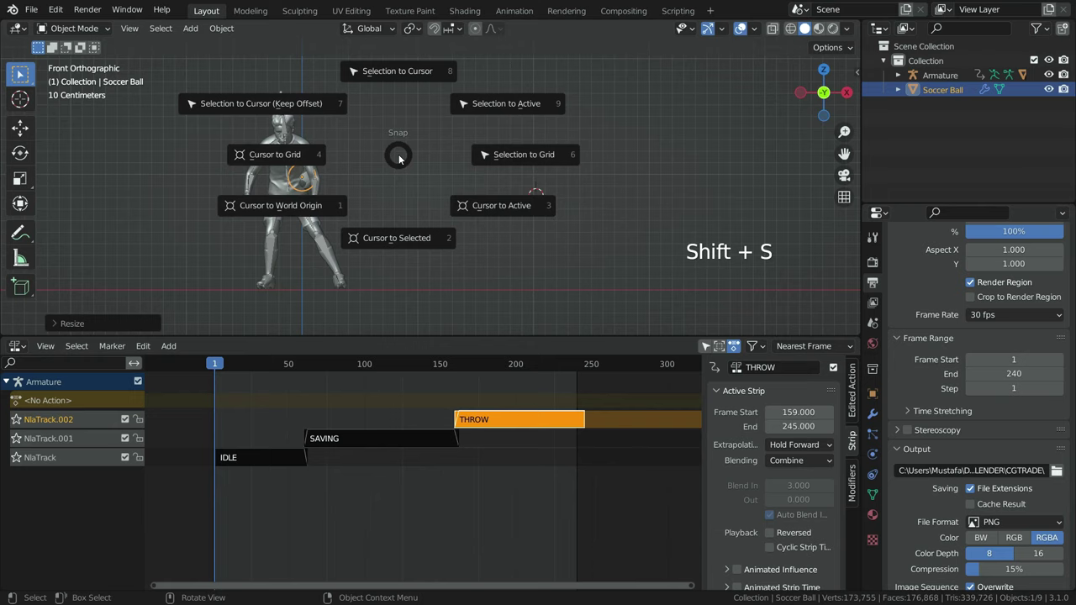
pyautogui.click(412, 74)
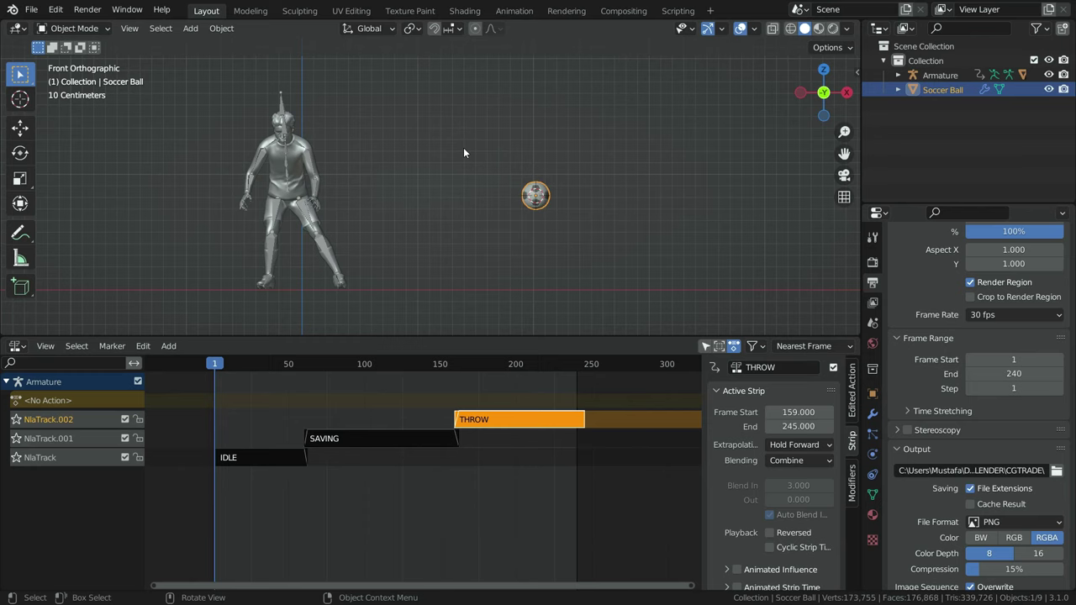
# Change the NLA editor to the Timeline and reduce the height of its area
pyautogui.click(13, 346)
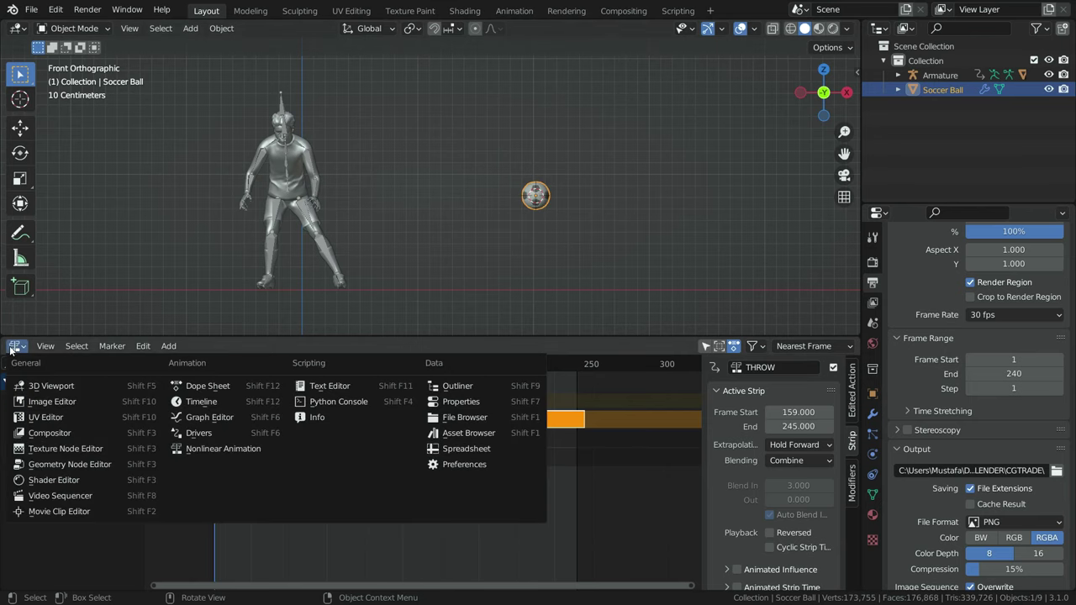
pyautogui.click(222, 407)
pyautogui.moveTo(504, 337); pyautogui.dragTo(497, 415)
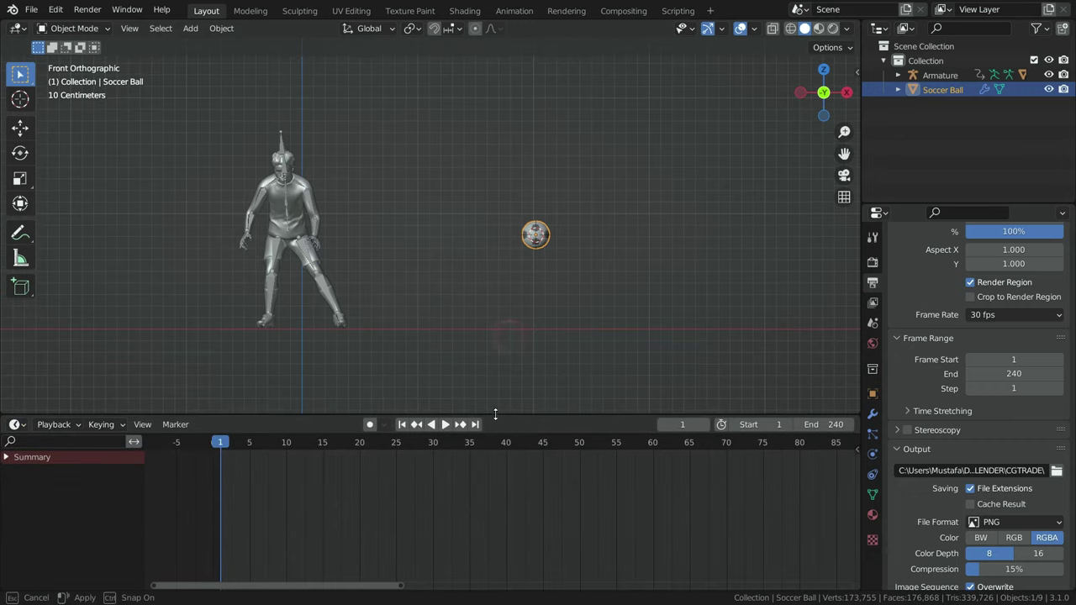
pyautogui.scroll(-5, 287, 505)
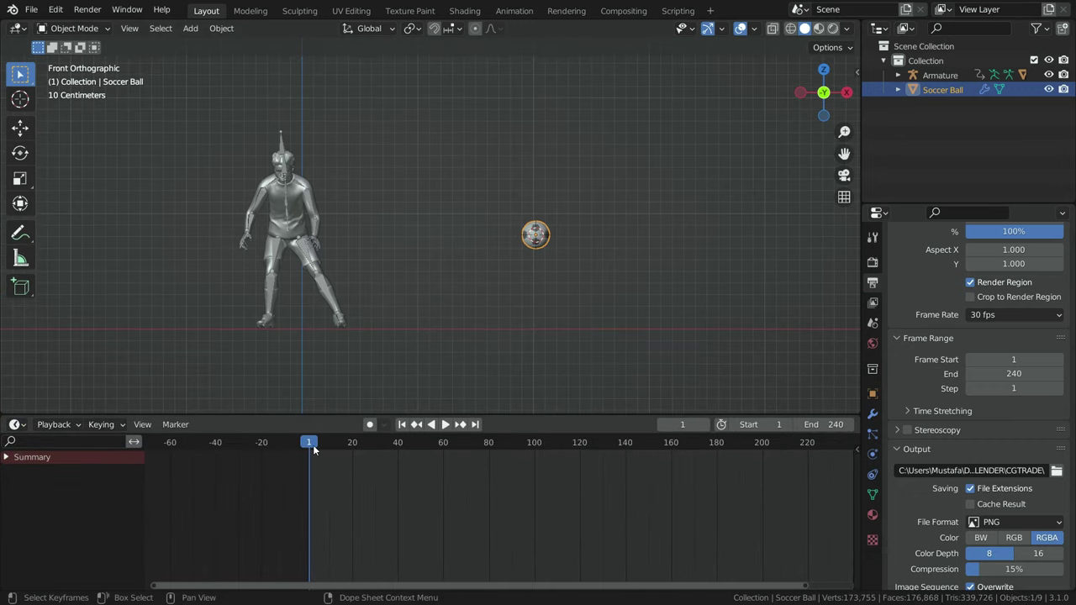
# Move the playhead to frame 91, where the diving goalkeeper's hands reach the soccer ball
pyautogui.moveTo(313, 448); pyautogui.dragTo(507, 452)
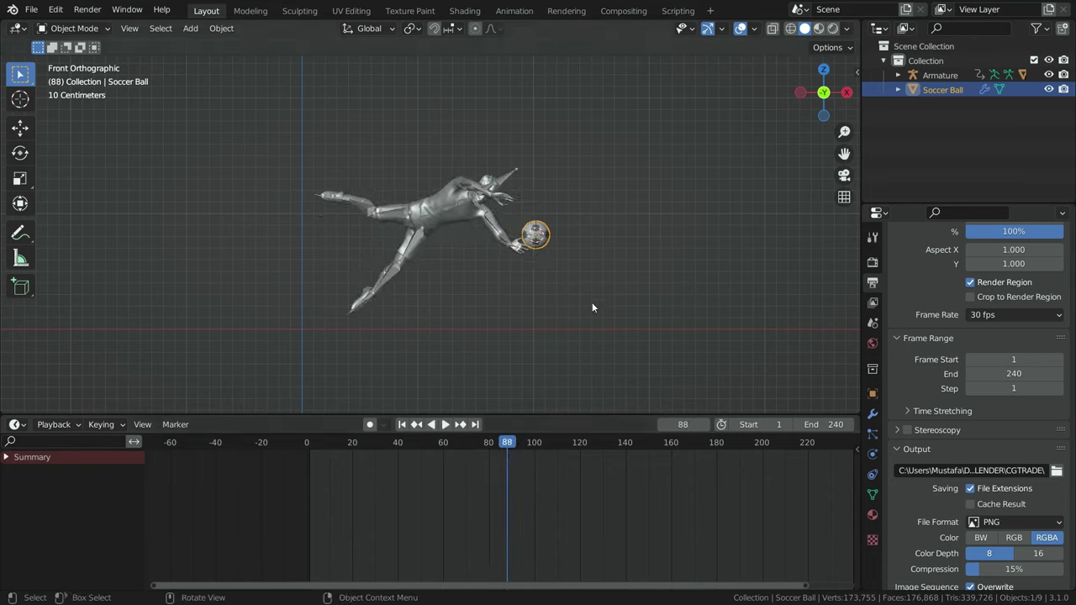
pyautogui.press('Right')
pyautogui.press('Right')
pyautogui.press('Right')
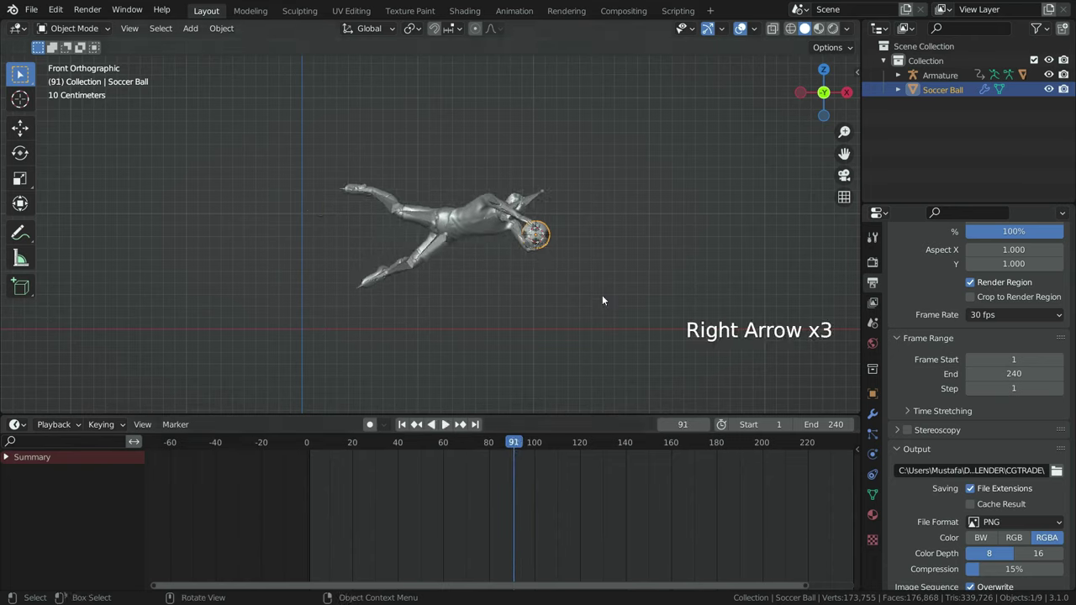
pyautogui.scroll(3, 534, 237)
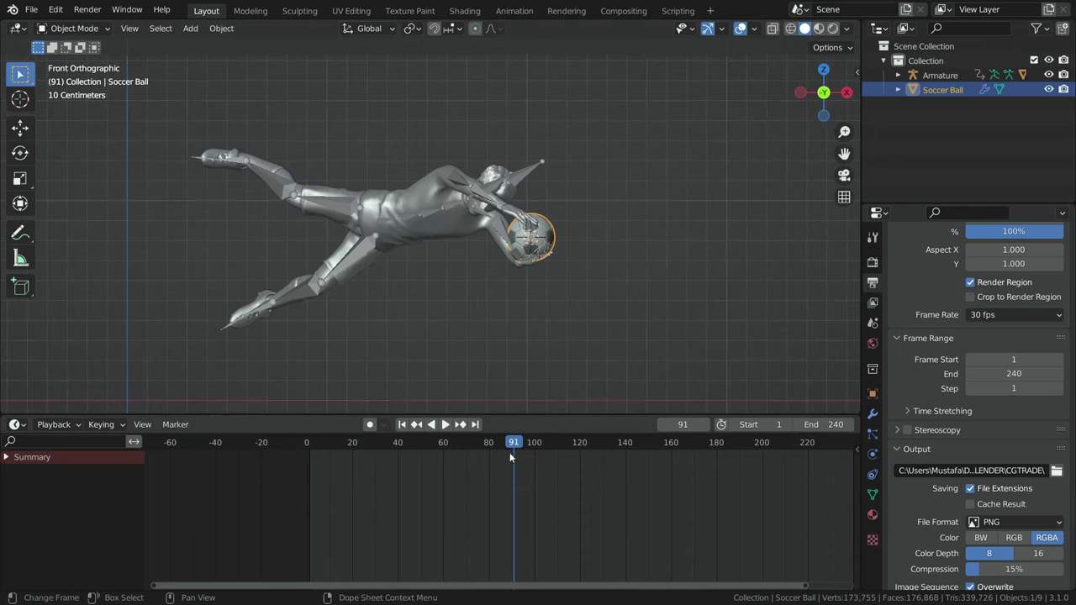
# In right view, move the soccer ball between the goalkeeper's two hands
pyautogui.press('KP_3')
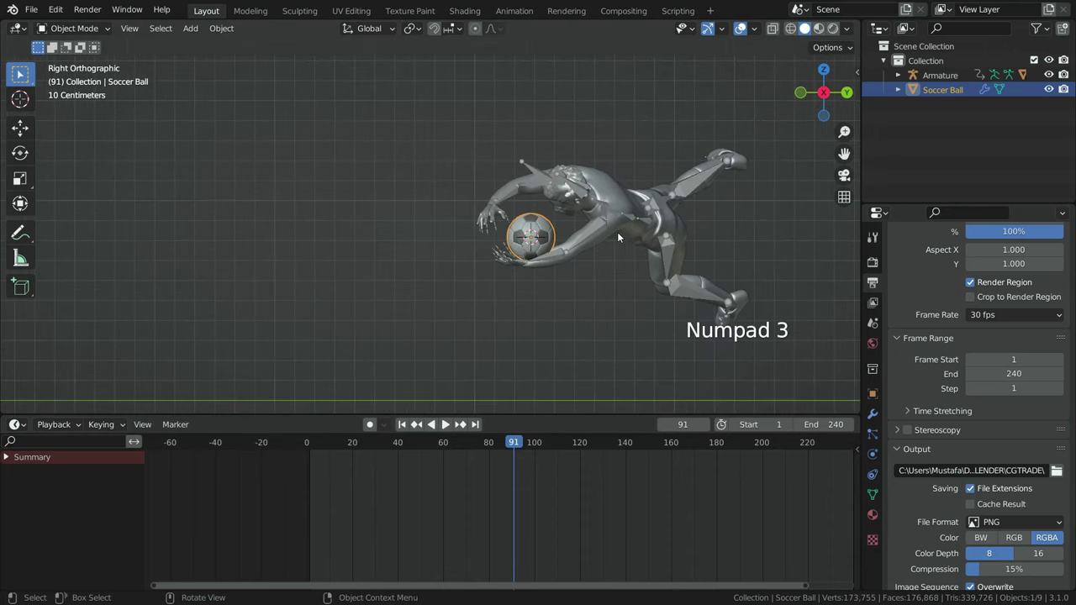
pyautogui.scroll(2, 607, 236)
pyautogui.press('g')
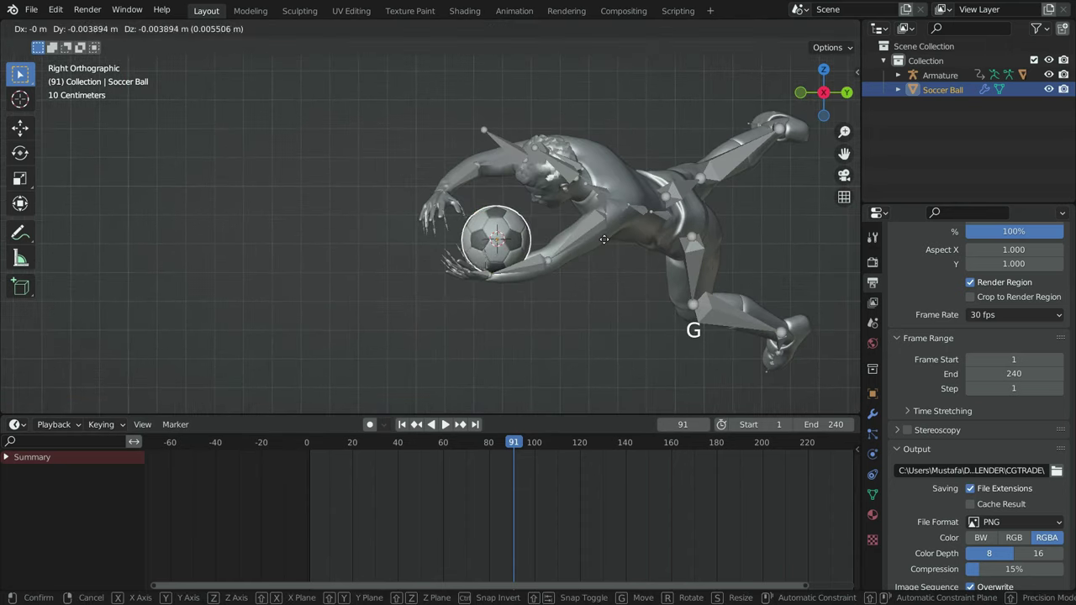
pyautogui.click(559, 233)
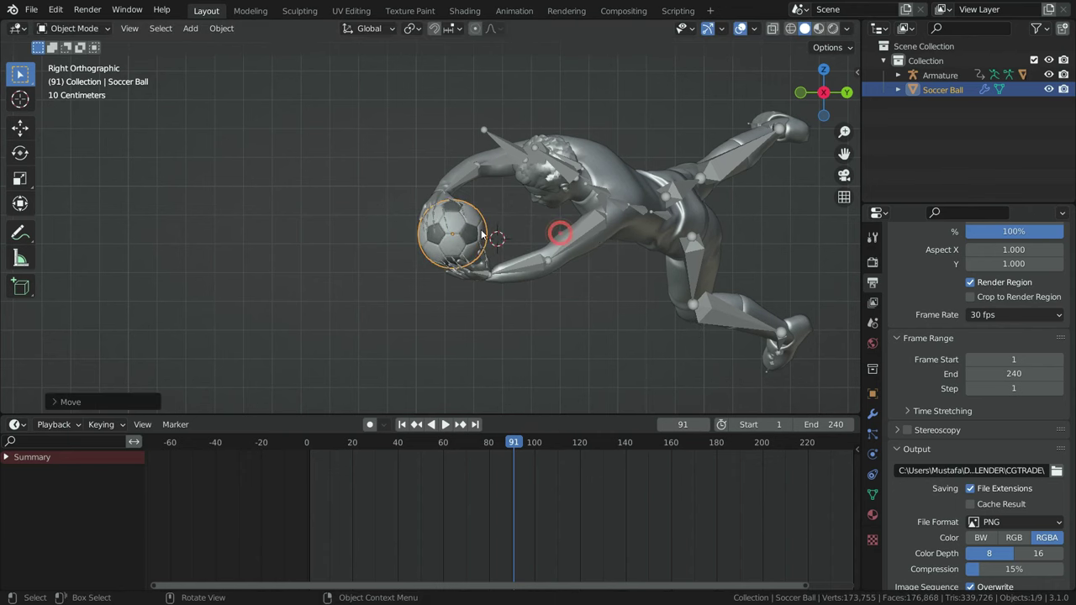
pyautogui.scroll(3, 437, 248)
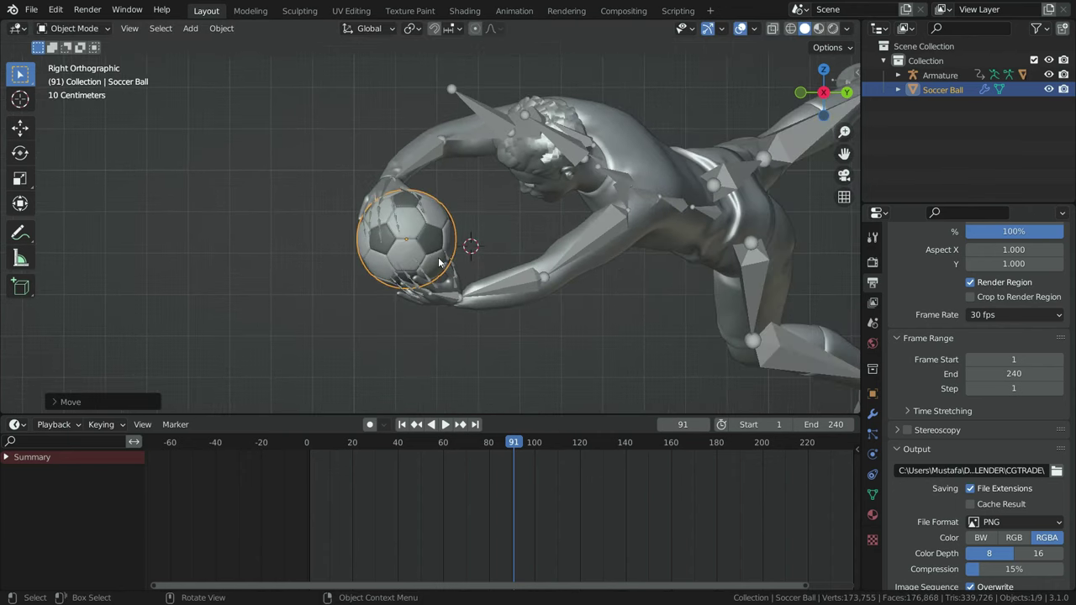
pyautogui.scroll(-3, 439, 263)
# In front view, shift the ball about -0.02 m in X and -0.01 m in Z, and insert a Location keyframe at frame 91
pyautogui.press('KP_1')
pyautogui.scroll(3, 412, 250)
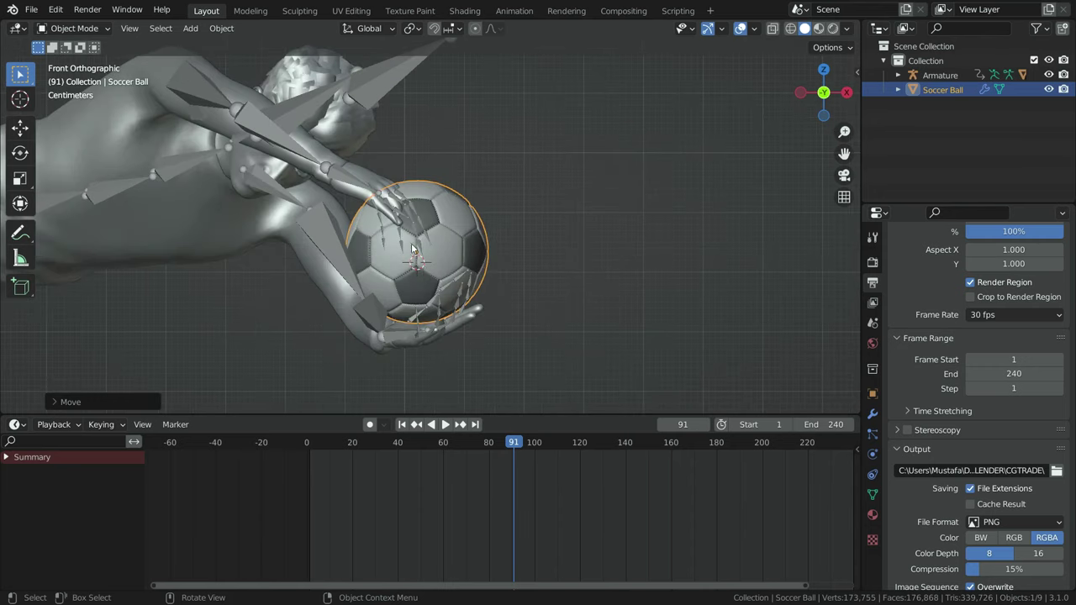
pyautogui.press('g')
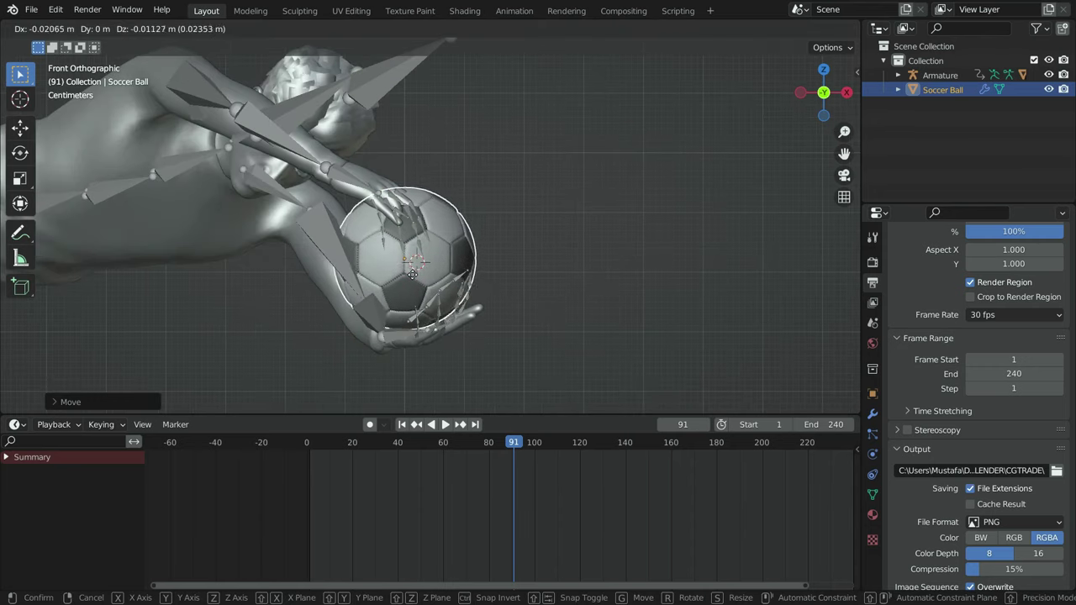
pyautogui.click(413, 274)
pyautogui.scroll(-4, 498, 264)
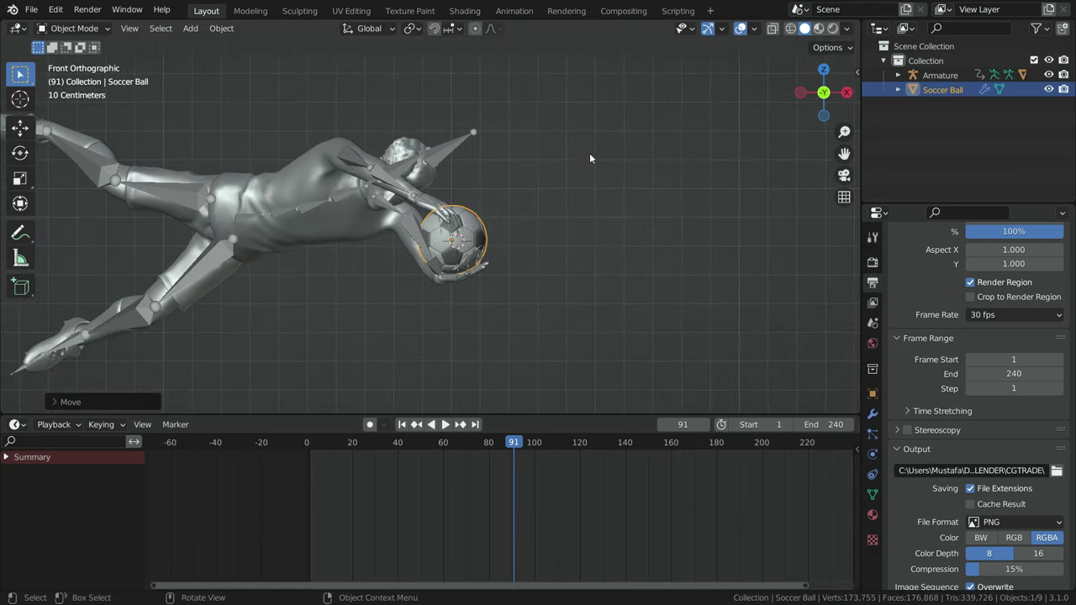
pyautogui.press('i')
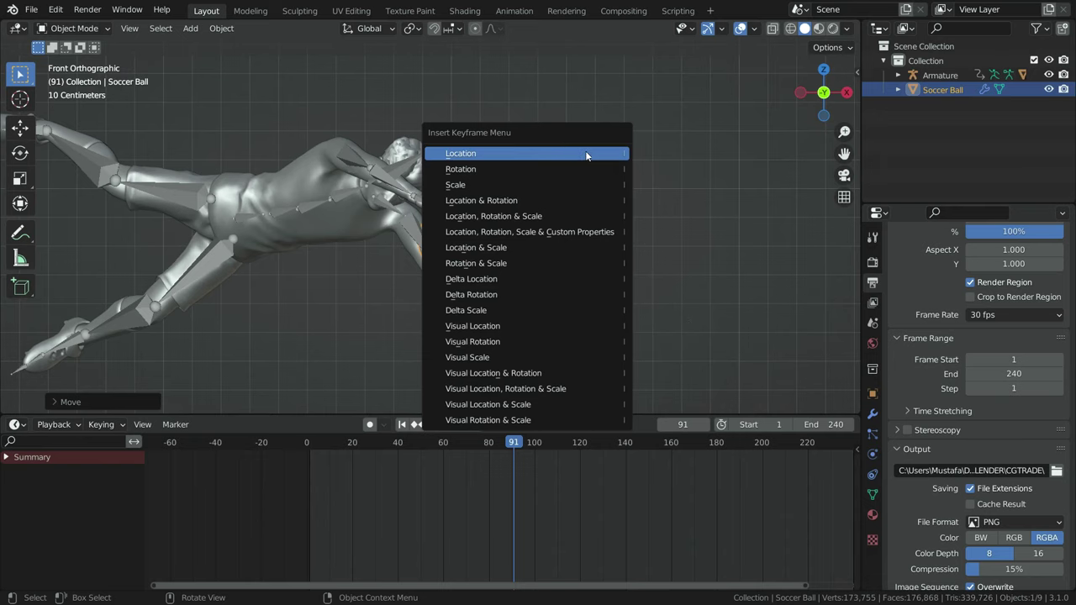
pyautogui.click(589, 155)
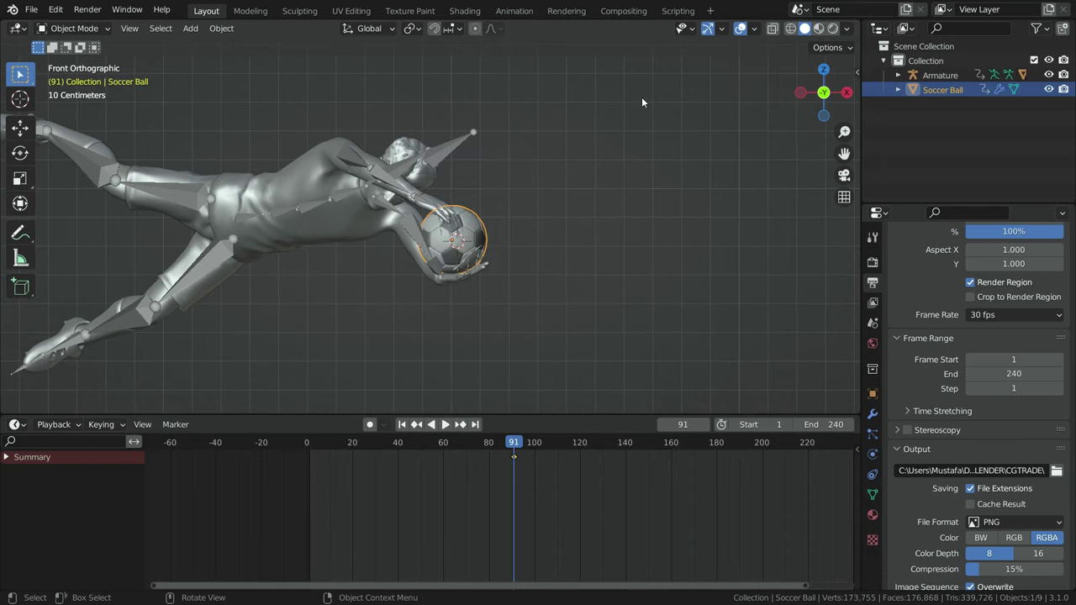
# At frame 70, in top view, move the soccer ball along negative global Y, far in front of the goalkeeper
pyautogui.press('KP_7')
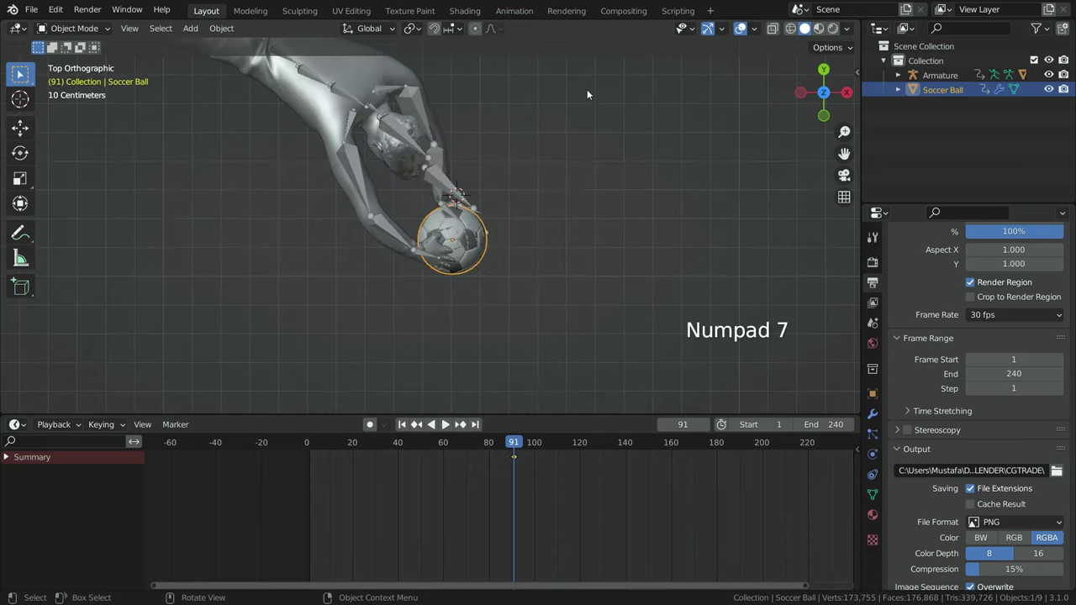
pyautogui.scroll(-3, 472, 238)
pyautogui.scroll(-6, 473, 238)
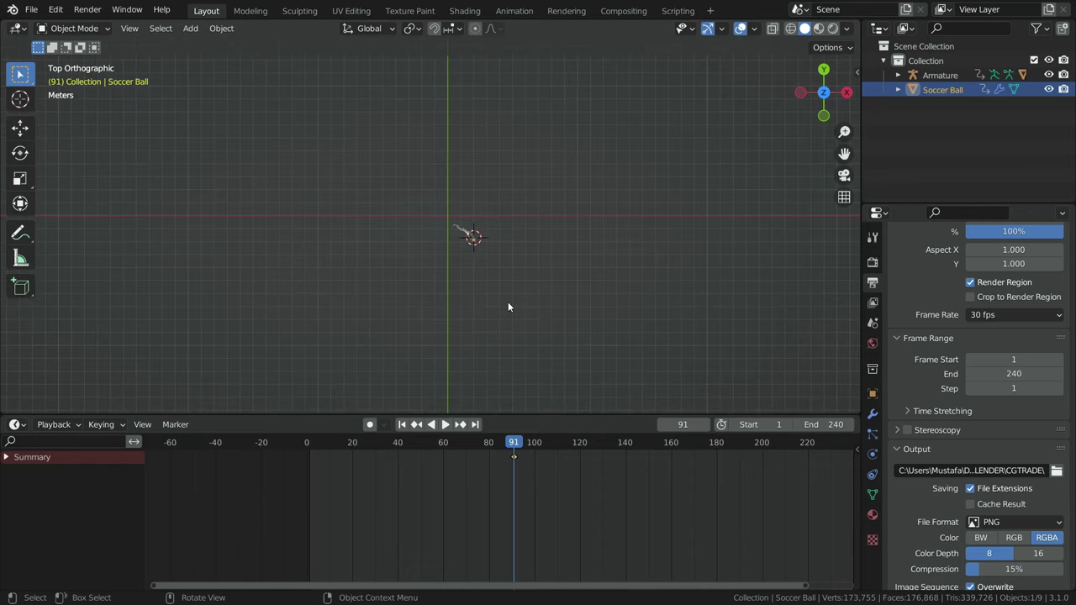
pyautogui.click(682, 425)
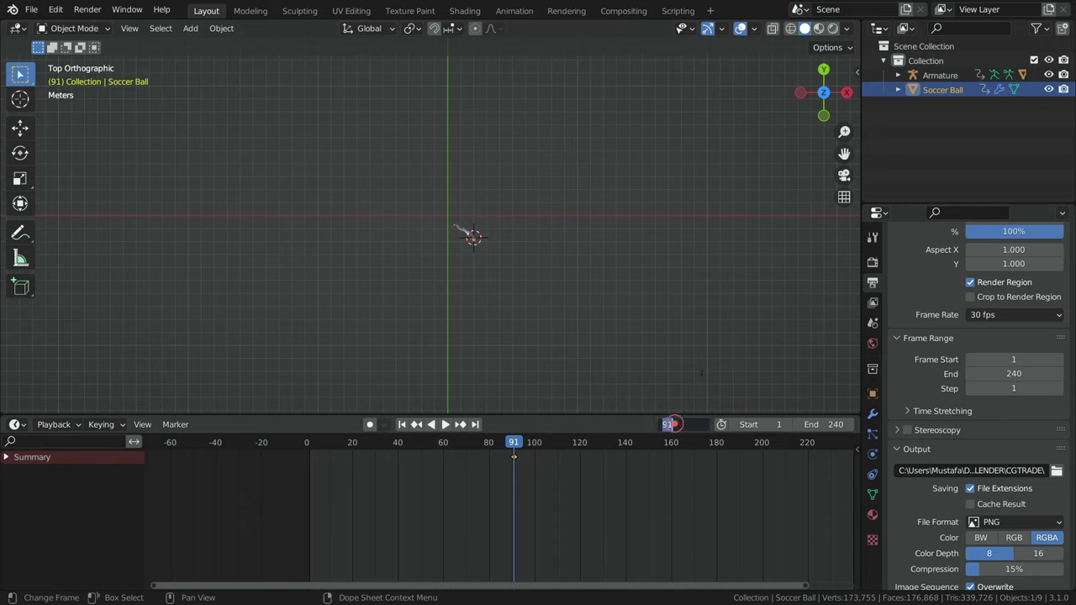
pyautogui.write('70')
pyautogui.press('Return')
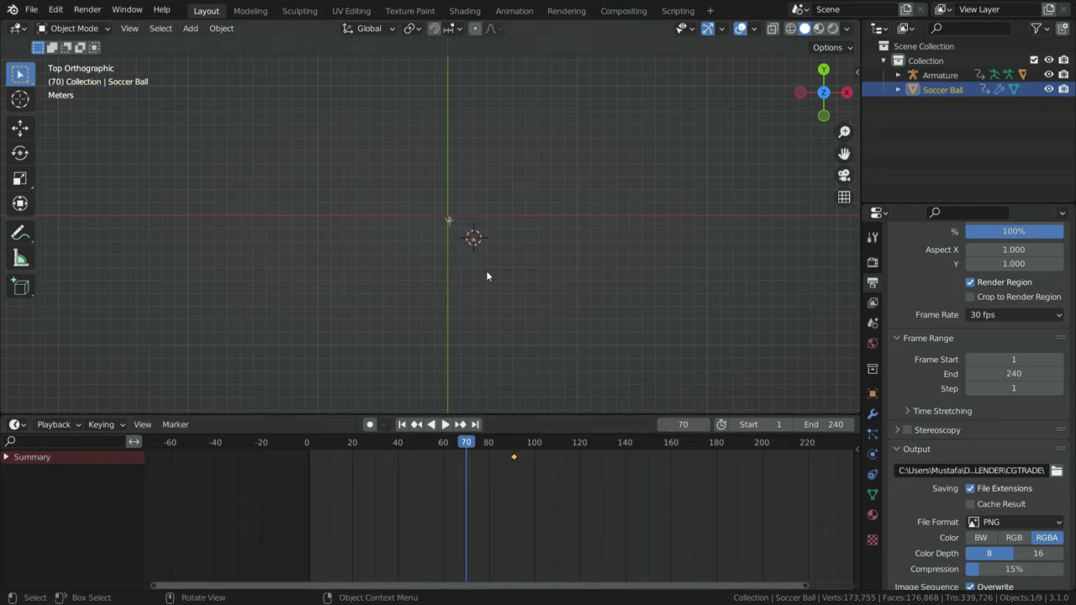
pyautogui.press('g')
pyautogui.press('y')
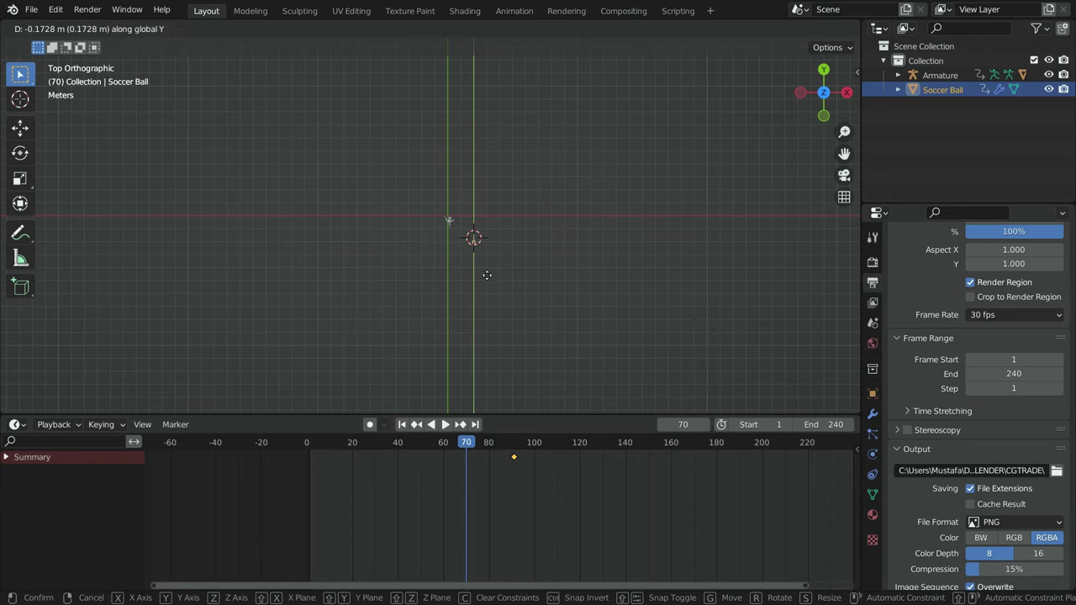
pyautogui.click(495, 401)
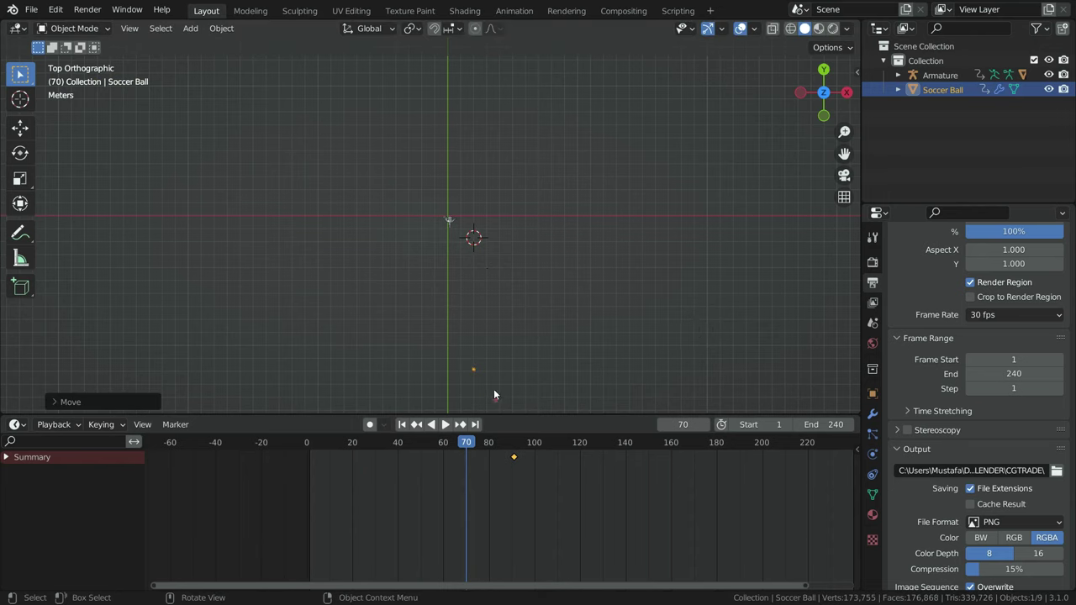
# Insert a Location keyframe for the soccer ball at frame 70
pyautogui.scroll(5, 488, 375)
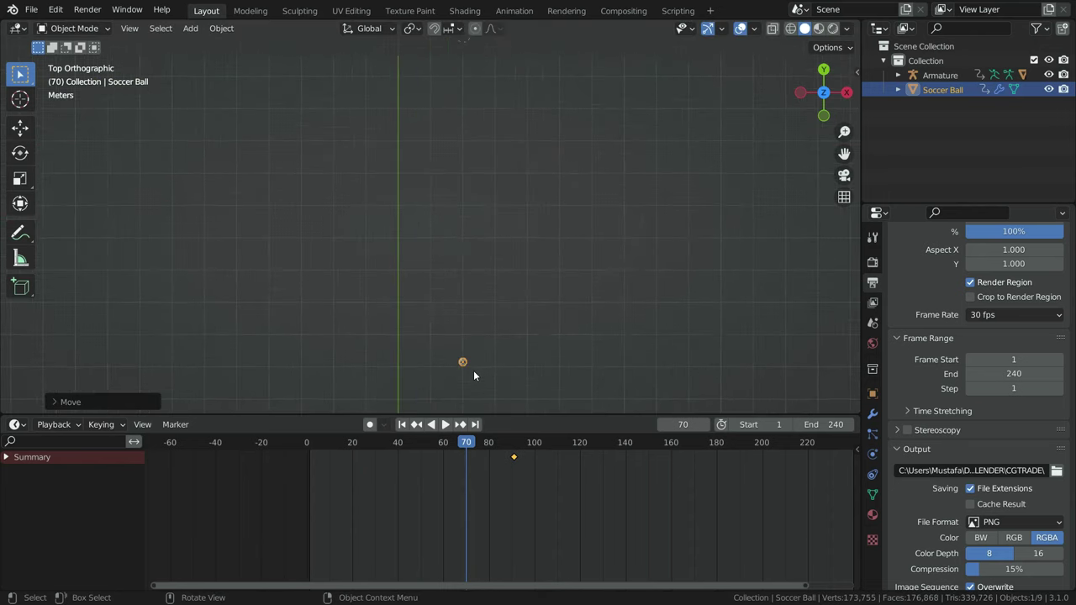
pyautogui.scroll(3, 473, 370)
pyautogui.press('i')
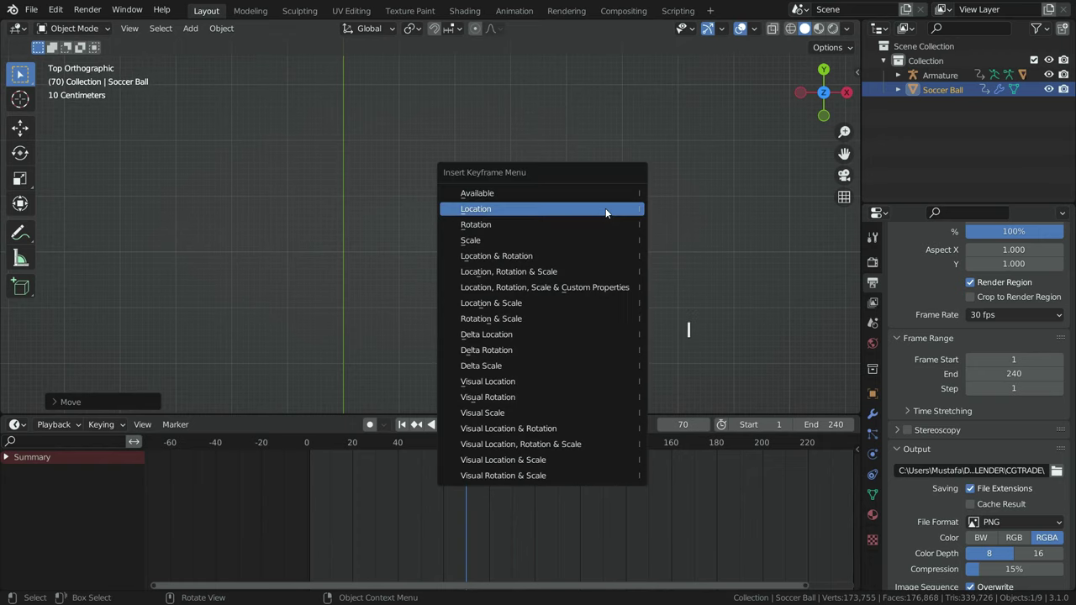
pyautogui.click(606, 211)
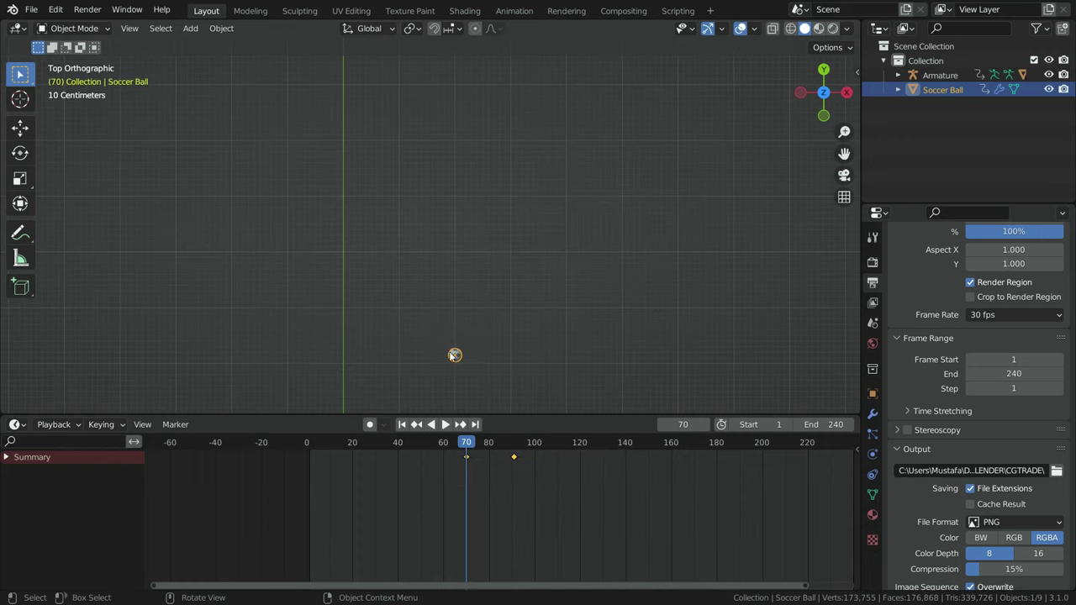
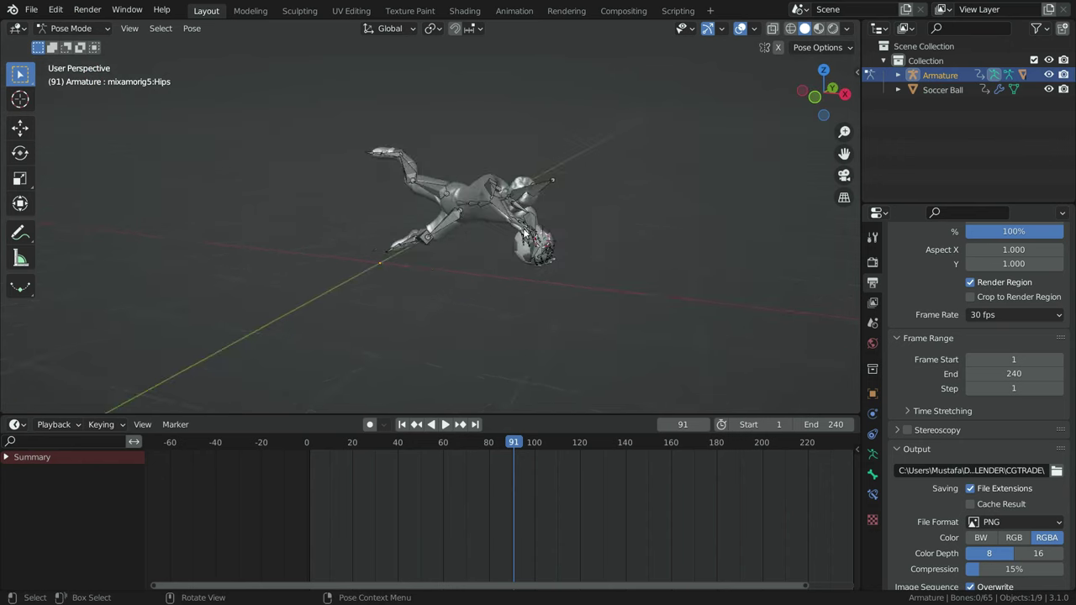
# Select the bone of the goalkeeper's upper hand on the ball to identify its name
pyautogui.scroll(4, 501, 215)
pyautogui.click(532, 240)
pyautogui.moveTo(531, 240); pyautogui.dragTo(597, 230, button='middle')
pyautogui.scroll(2, 603, 232)
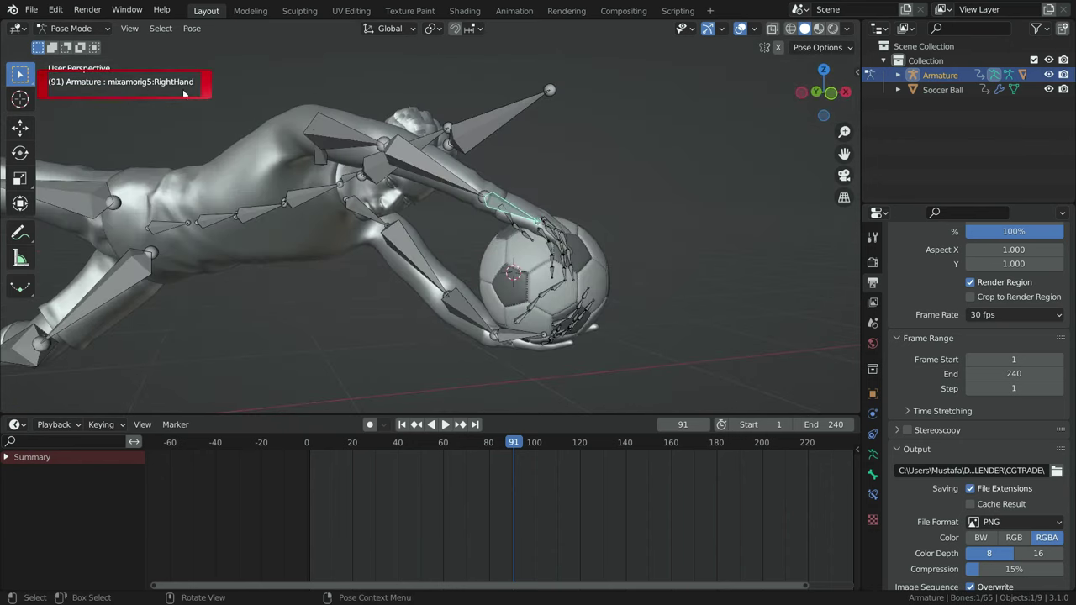
# Return to Object Mode and add a Child Of constraint to the soccer ball
pyautogui.click(90, 29)
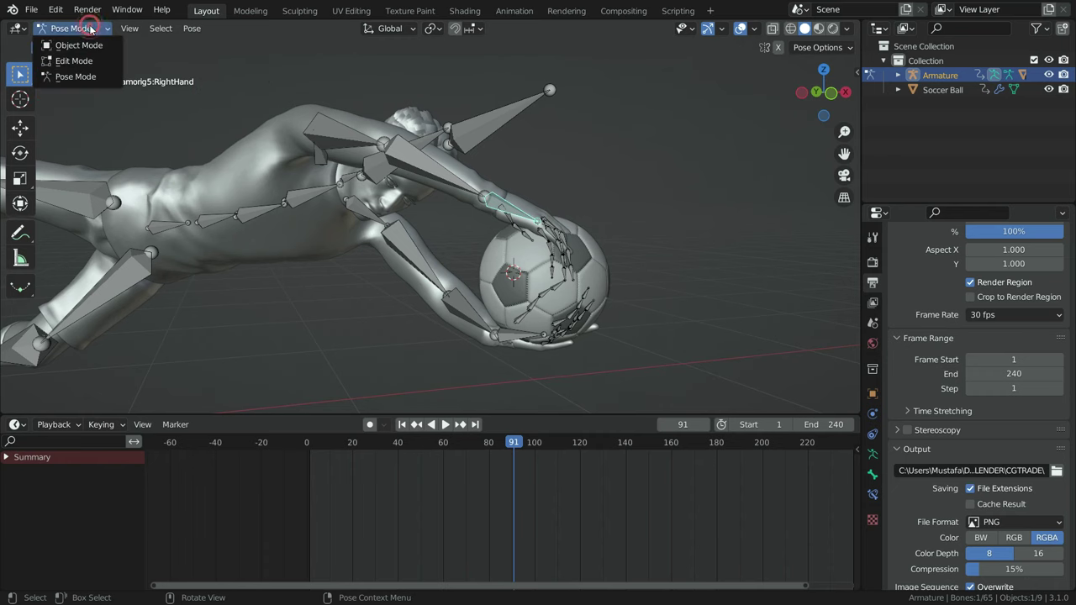
pyautogui.click(80, 45)
pyautogui.click(502, 258)
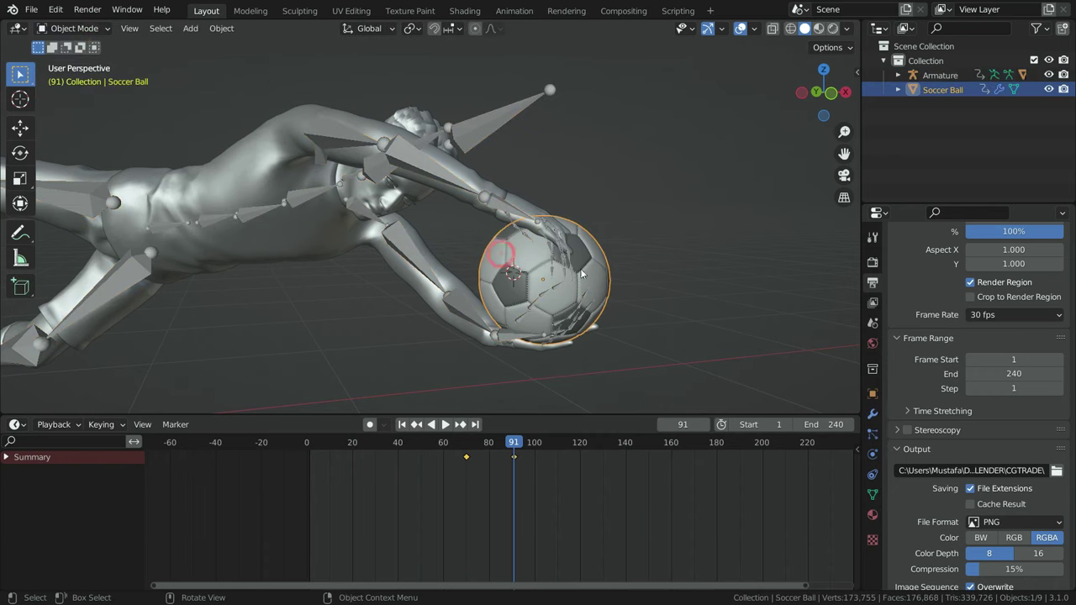
pyautogui.scroll(-5, 505, 261)
pyautogui.click(872, 475)
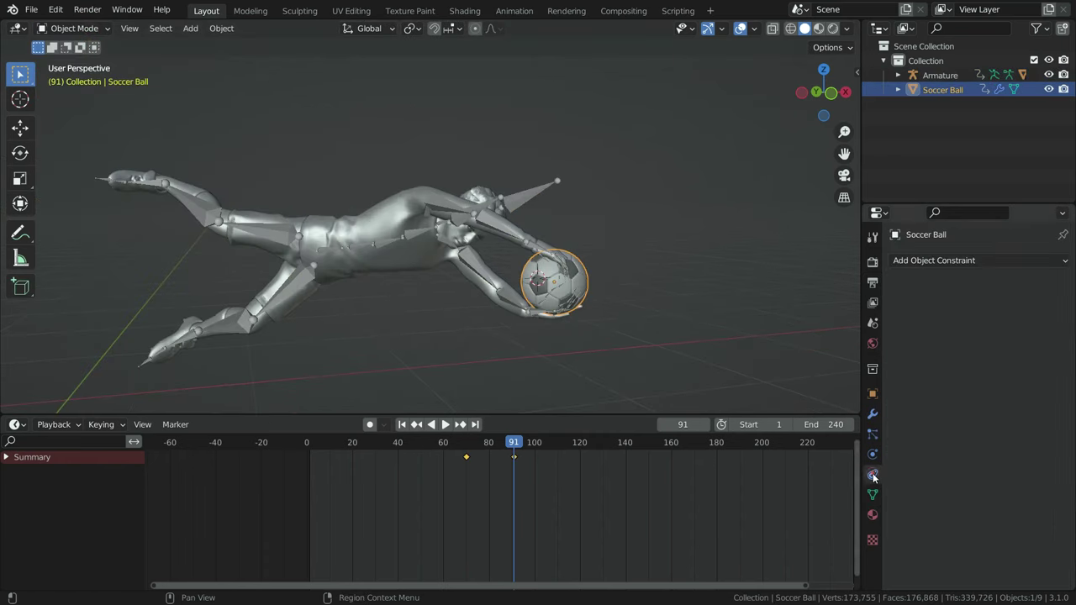
pyautogui.click(976, 260)
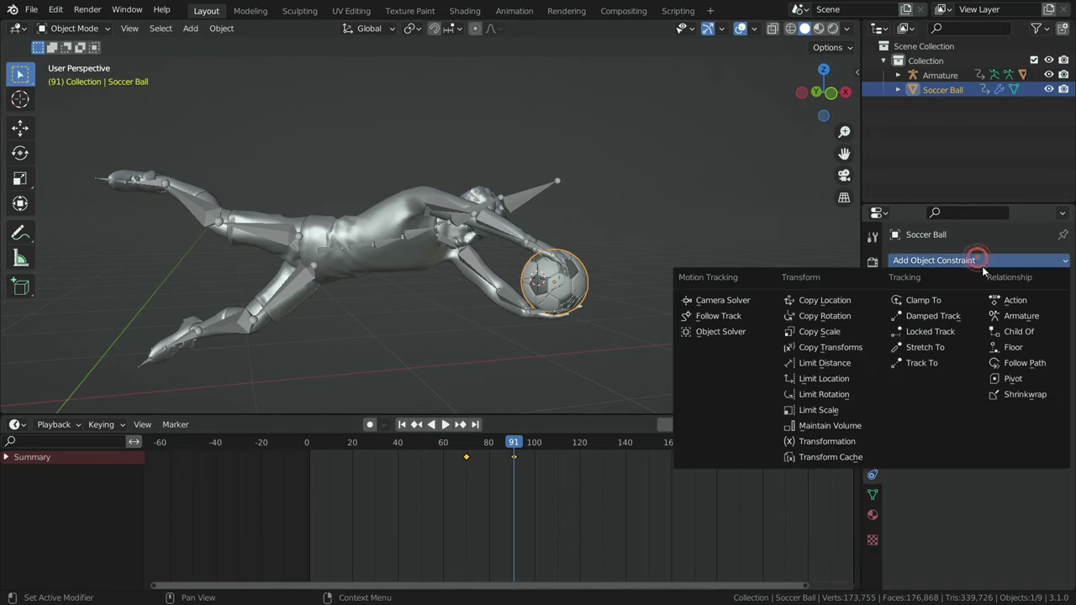
pyautogui.click(1020, 332)
# Set the Child Of target to Armature with bone mixamorig5:RightHand, and set the constraint's inverse
pyautogui.click(985, 304)
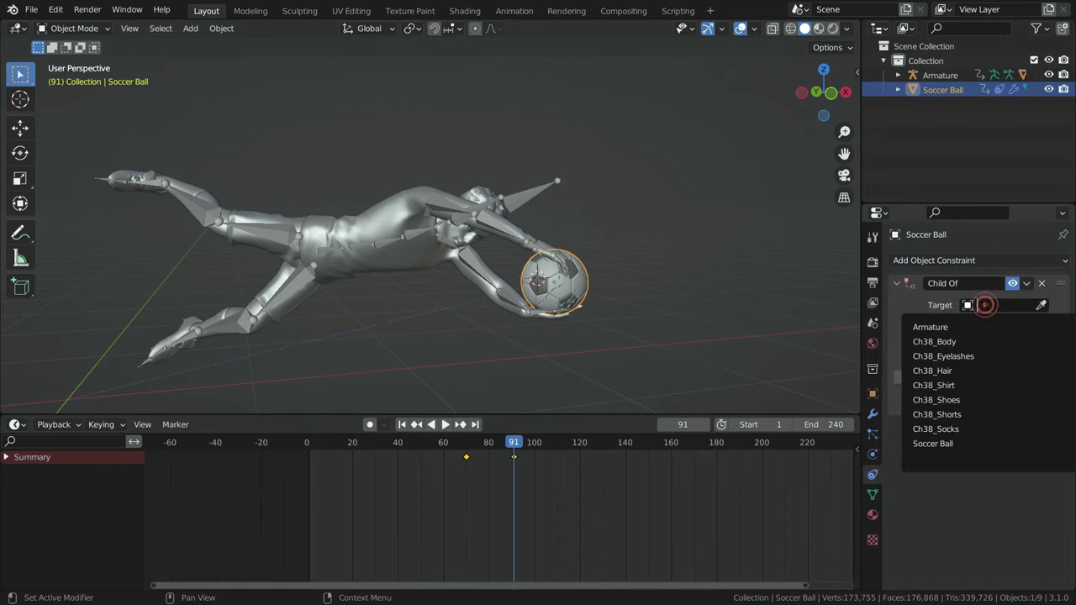
pyautogui.click(977, 325)
pyautogui.click(976, 325)
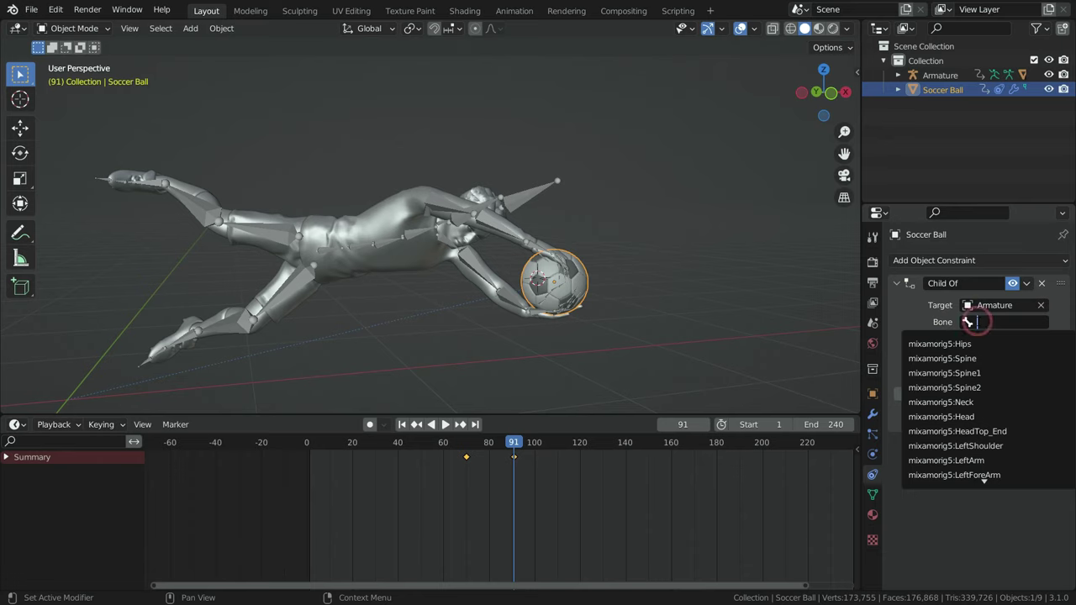
pyautogui.write('right')
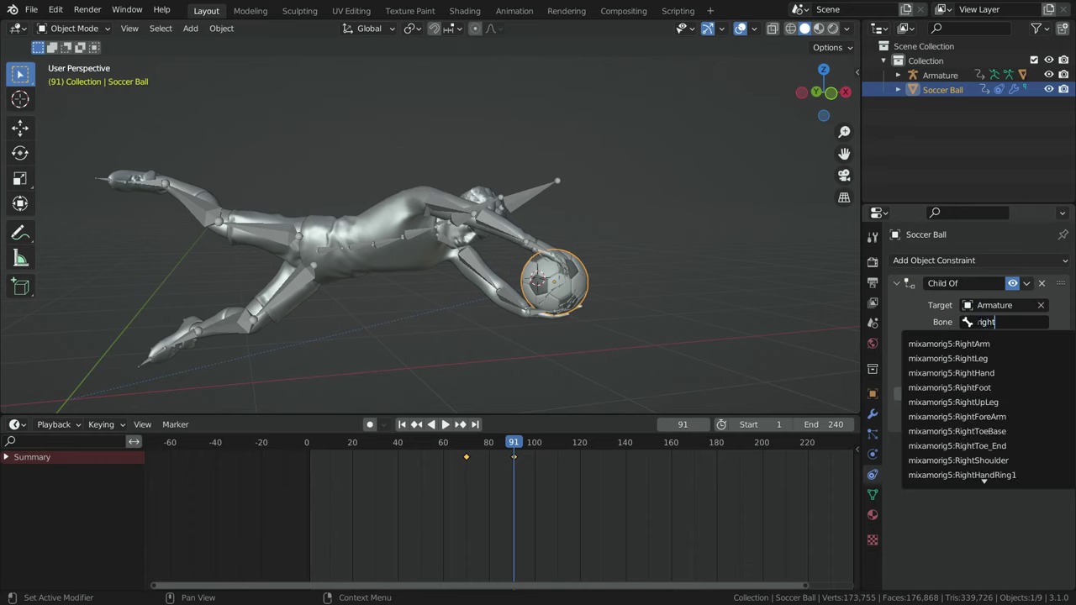
pyautogui.click(984, 373)
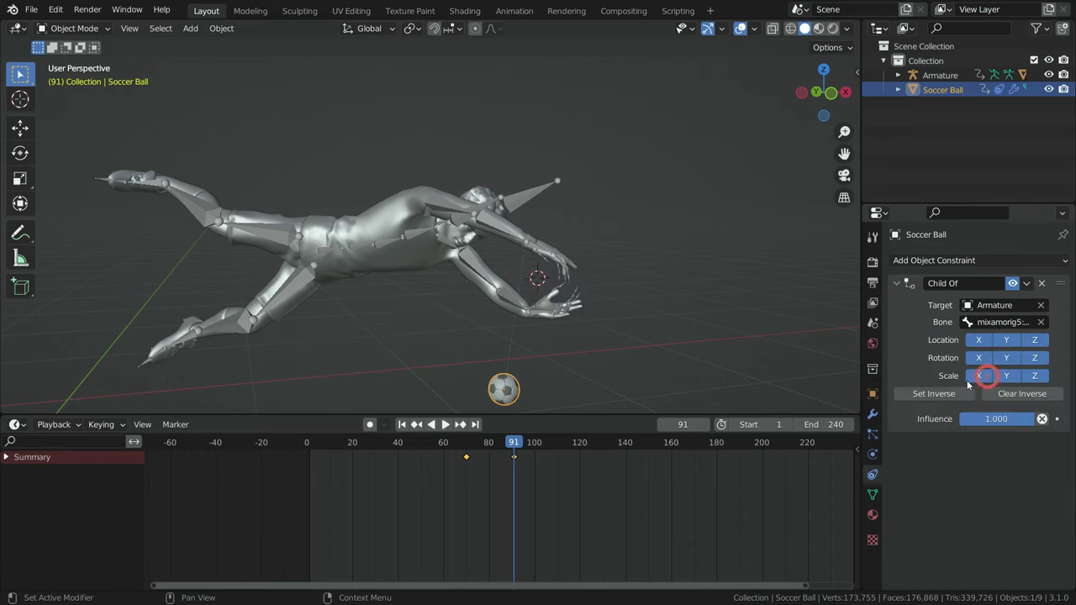
pyautogui.click(933, 395)
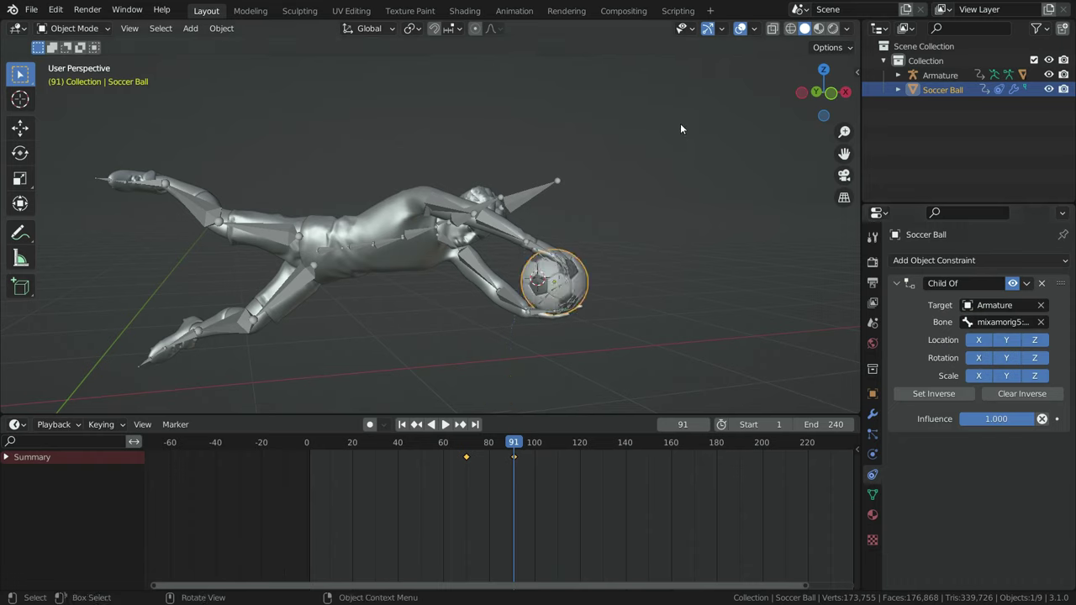
# Play and scrub the animation to check the soccer ball's motion before and after the save
pyautogui.scroll(-6, 681, 128)
pyautogui.press('Escape')
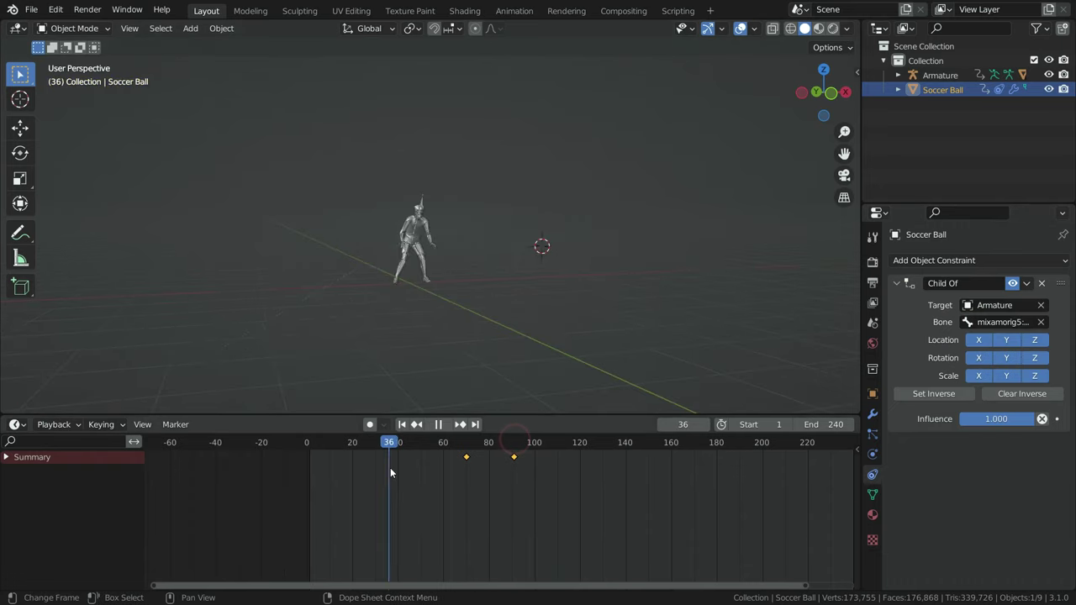
pyautogui.click(451, 426)
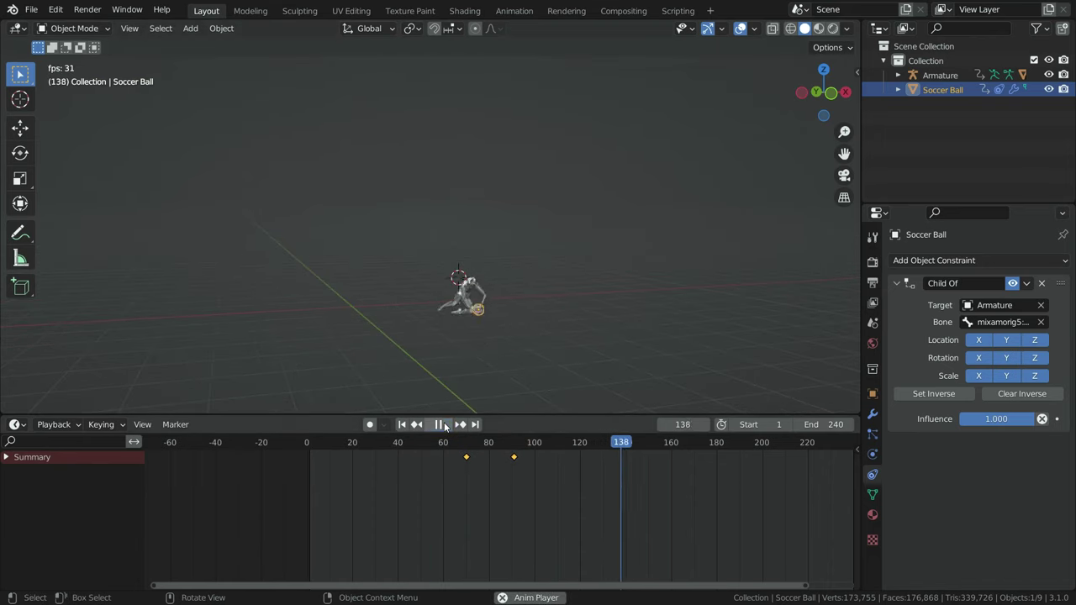
pyautogui.moveTo(516, 458); pyautogui.dragTo(430, 469)
pyautogui.press('space')
pyautogui.scroll(2, 353, 288)
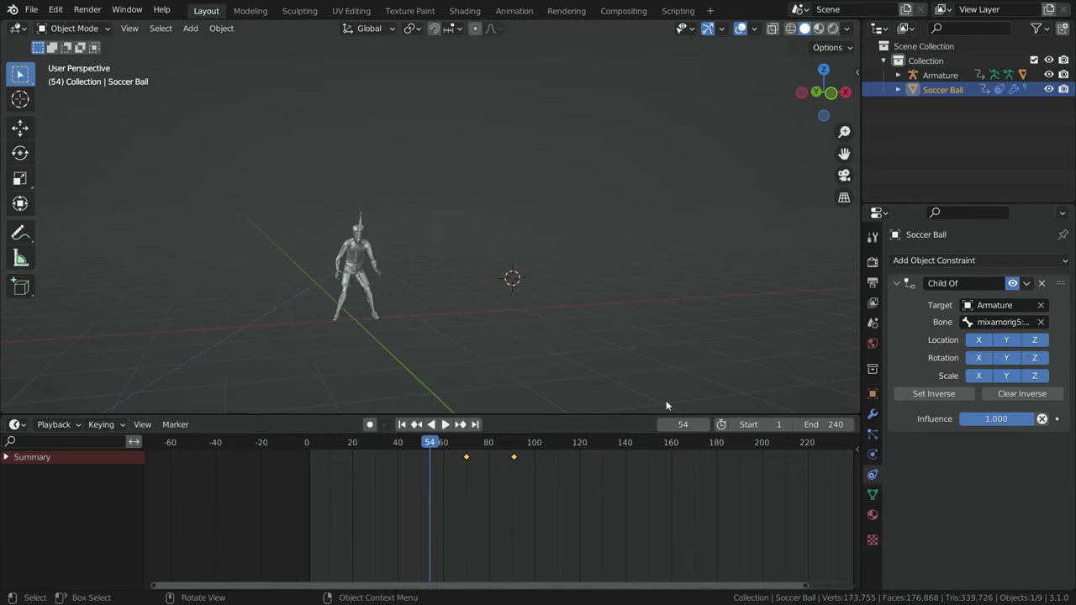
# Keyframe the soccer ball's Child Of constraint as disabled at frame 90 and enabled at frame 91
pyautogui.click(680, 425)
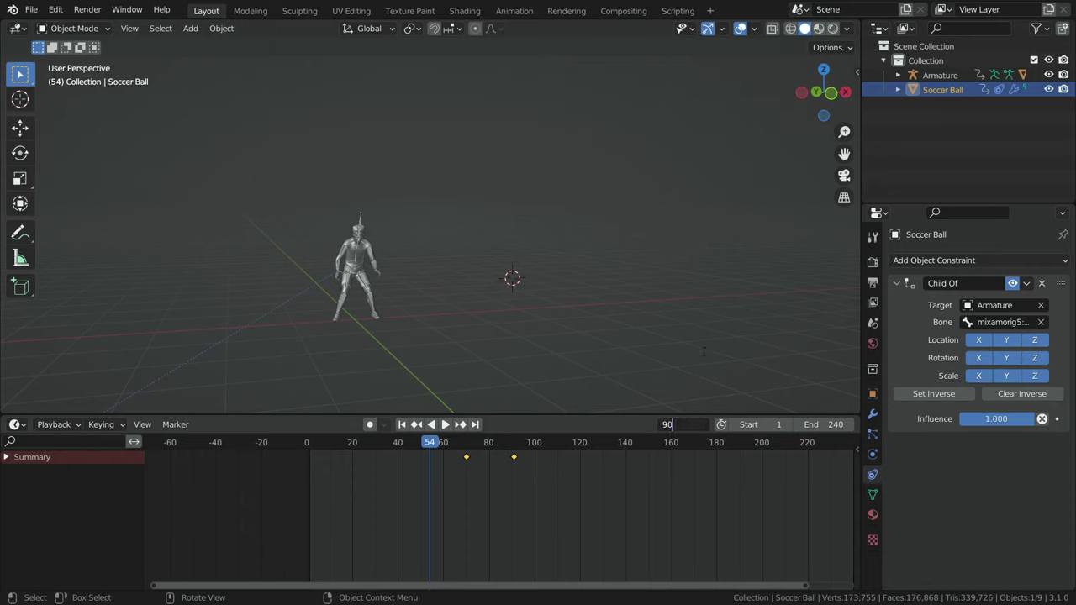
pyautogui.press('Return')
pyautogui.scroll(4, 555, 296)
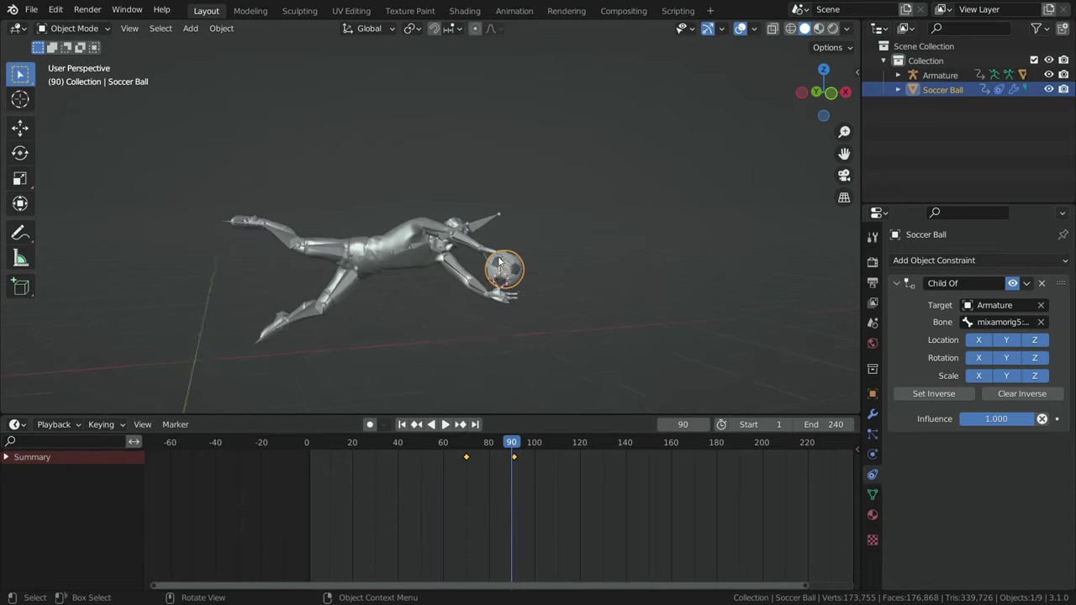
pyautogui.click(1013, 285)
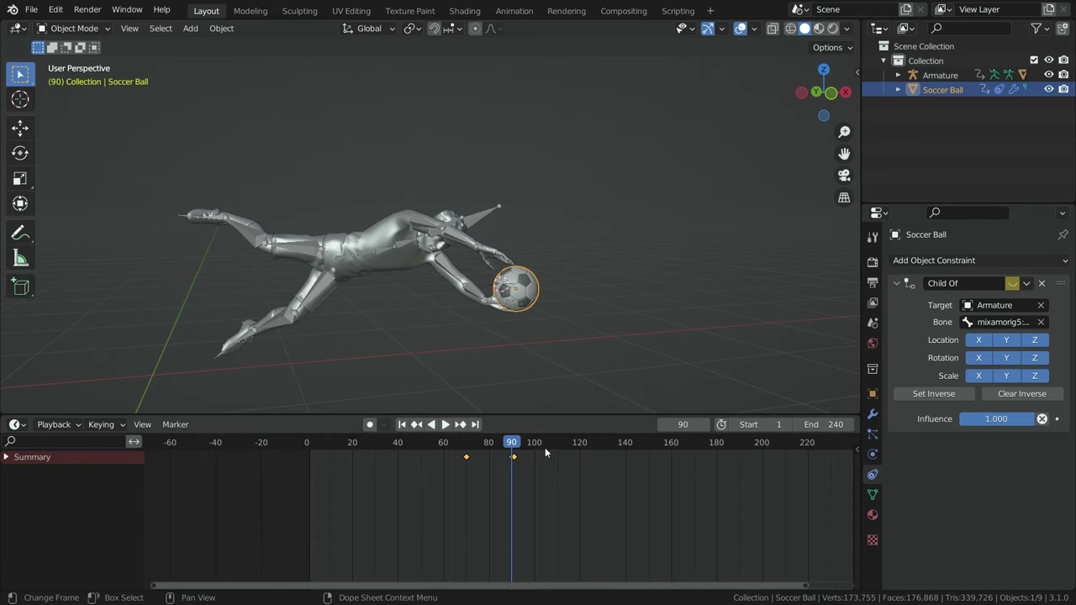
pyautogui.click(706, 424)
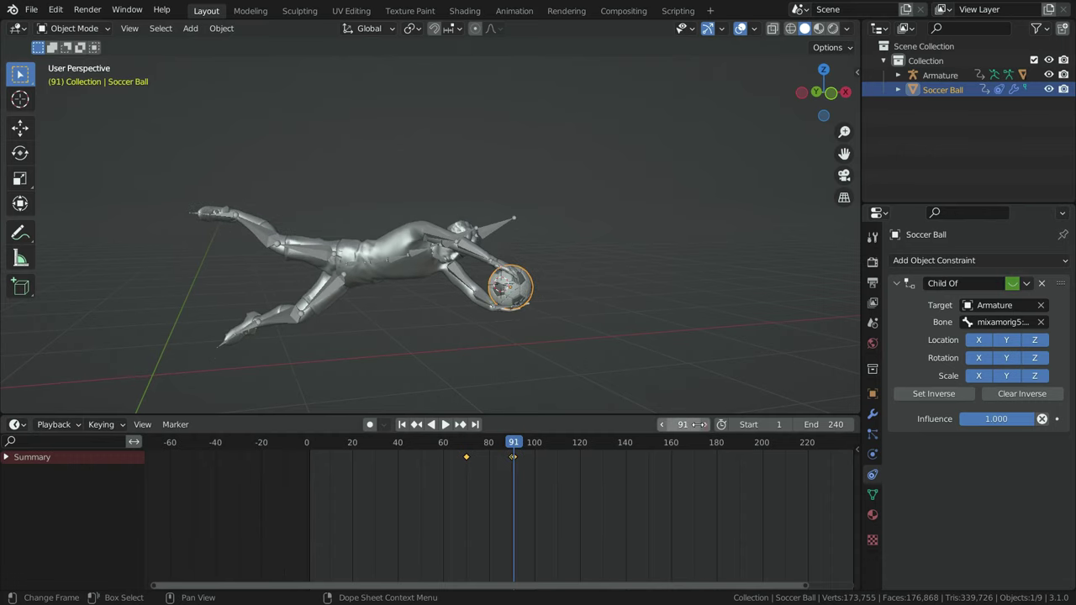
pyautogui.click(1013, 288)
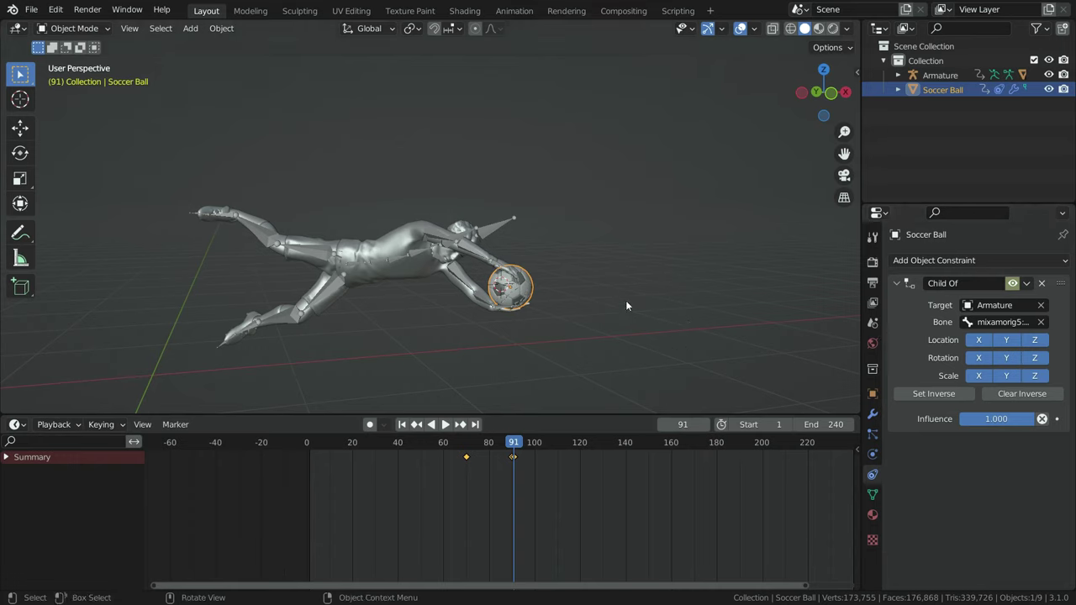
# Play the animation from frame 1 to check how the ball flies in and attaches to the goalkeeper's hand
pyautogui.hotkey('shift', 'Left')
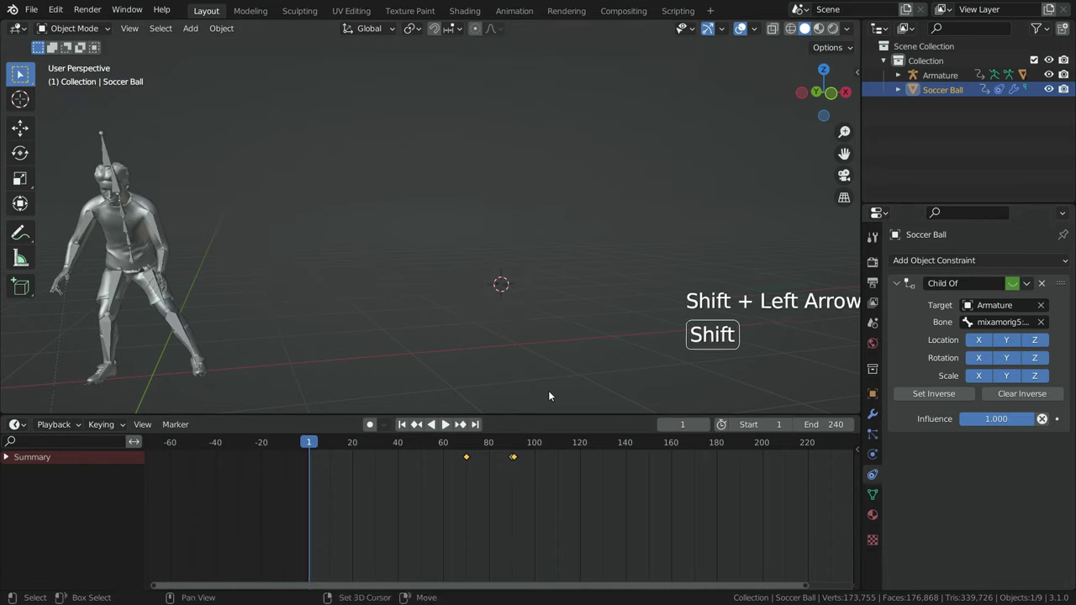
pyautogui.moveTo(483, 385); pyautogui.dragTo(421, 395, button='middle')
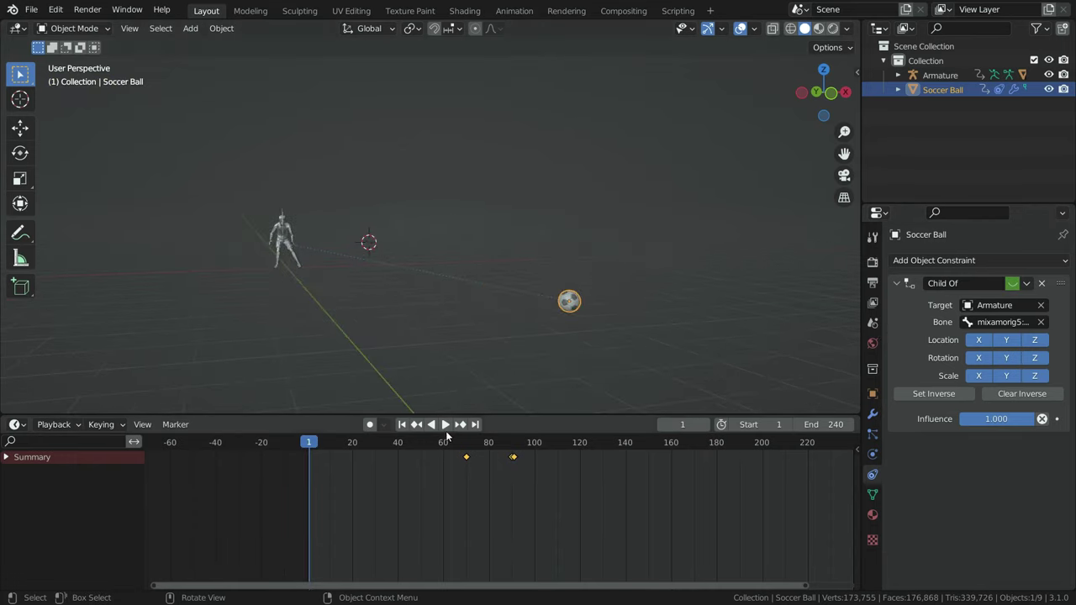
pyautogui.click(445, 425)
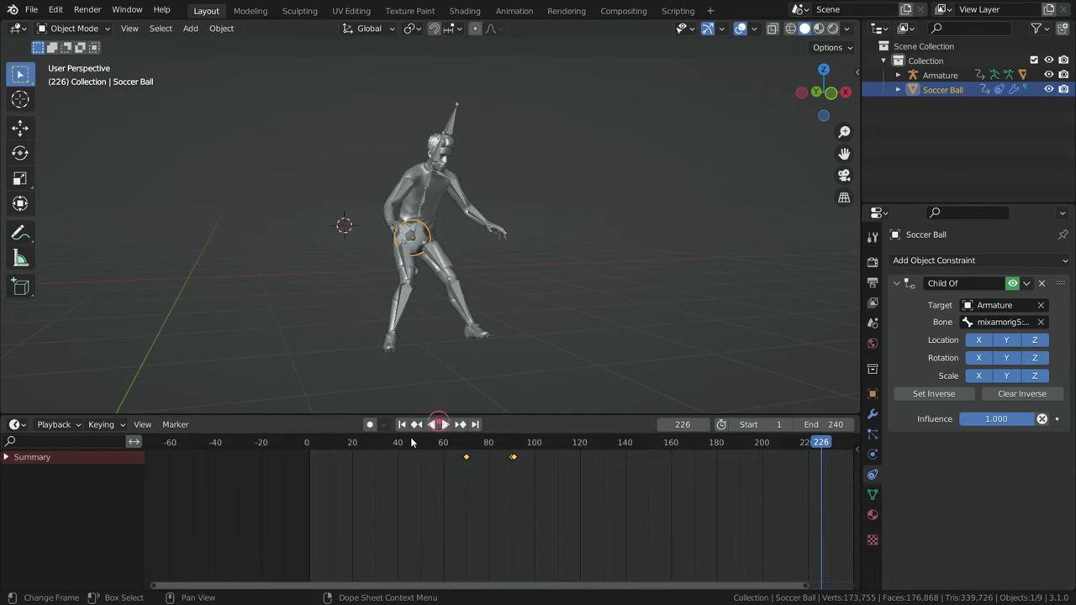
pyautogui.click(438, 425)
pyautogui.hotkey('shift', 'Left')
pyautogui.click(445, 424)
pyautogui.scroll(-4, 454, 347)
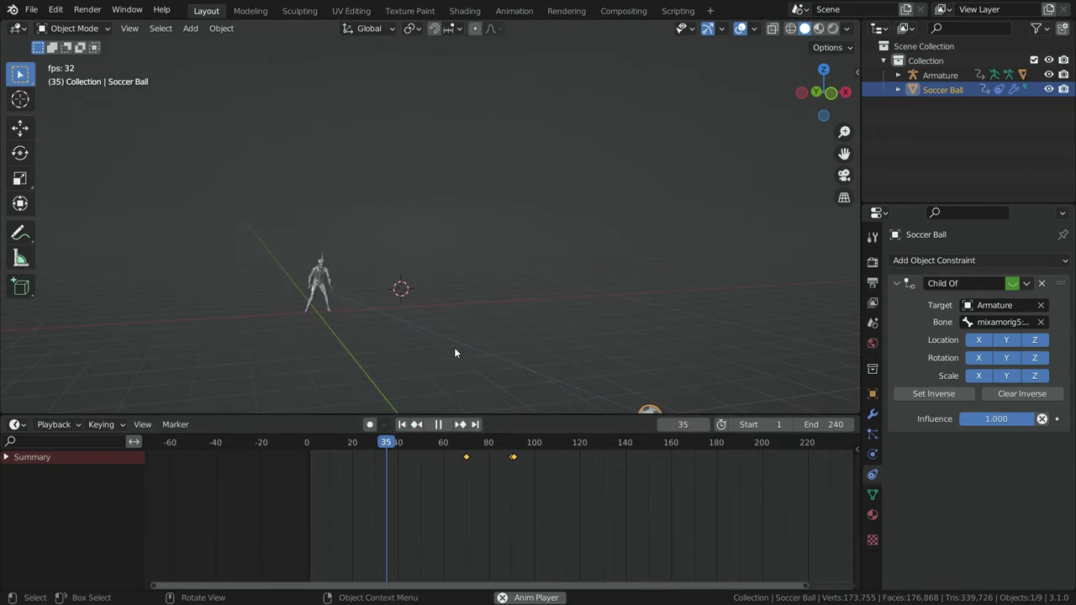
pyautogui.moveTo(453, 351); pyautogui.dragTo(404, 296, button='middle')
pyautogui.scroll(4, 404, 296)
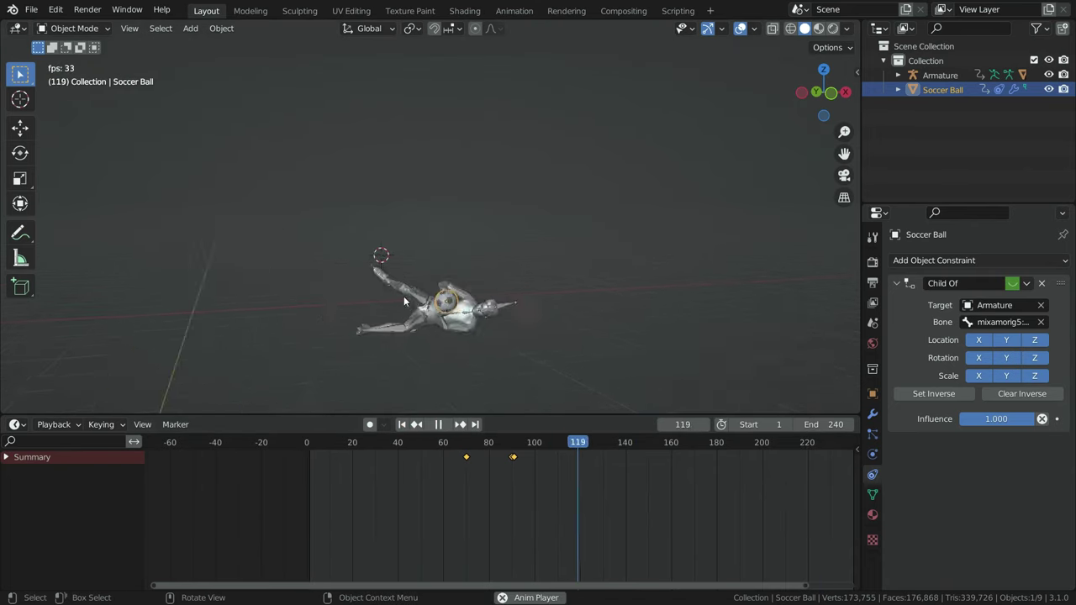
pyautogui.click(438, 424)
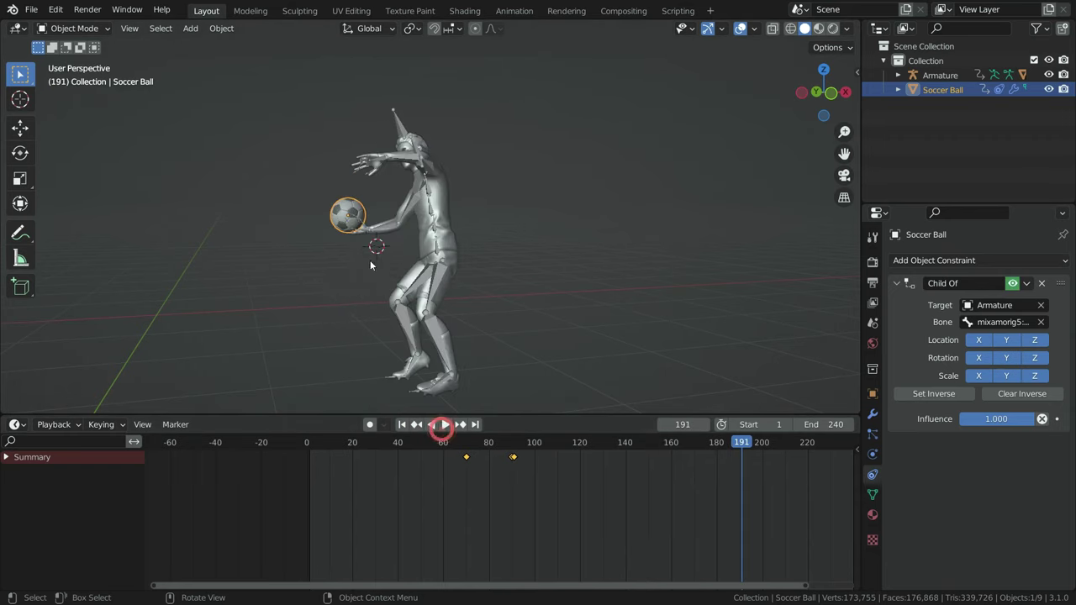
pyautogui.moveTo(727, 443); pyautogui.dragTo(436, 470)
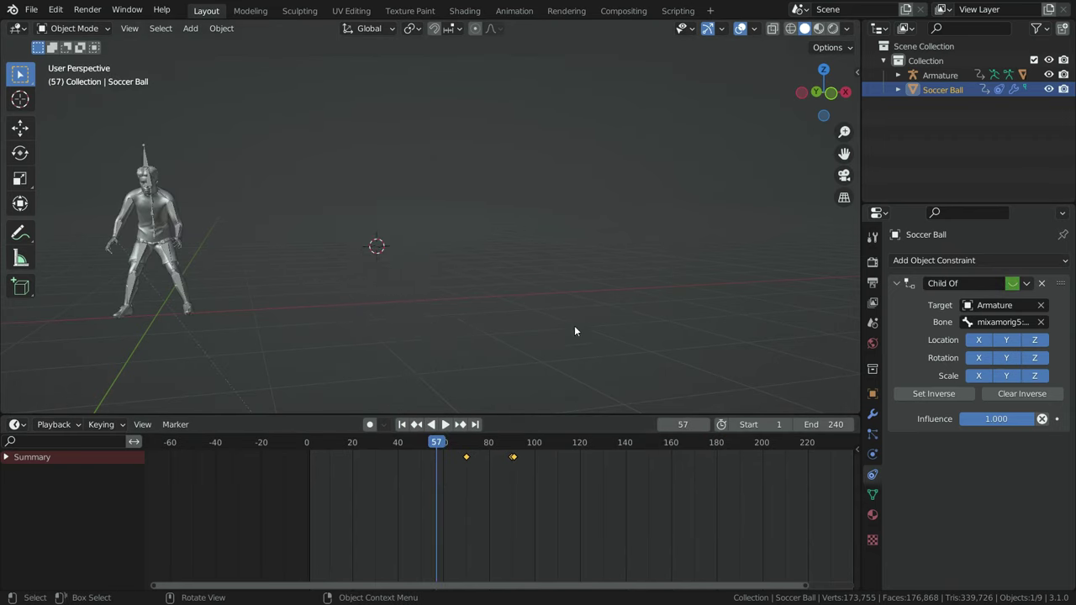
pyautogui.hotkey('shift', 'Left')
pyautogui.scroll(-4, 471, 295)
pyautogui.moveTo(471, 295); pyautogui.dragTo(518, 143, button='middle')
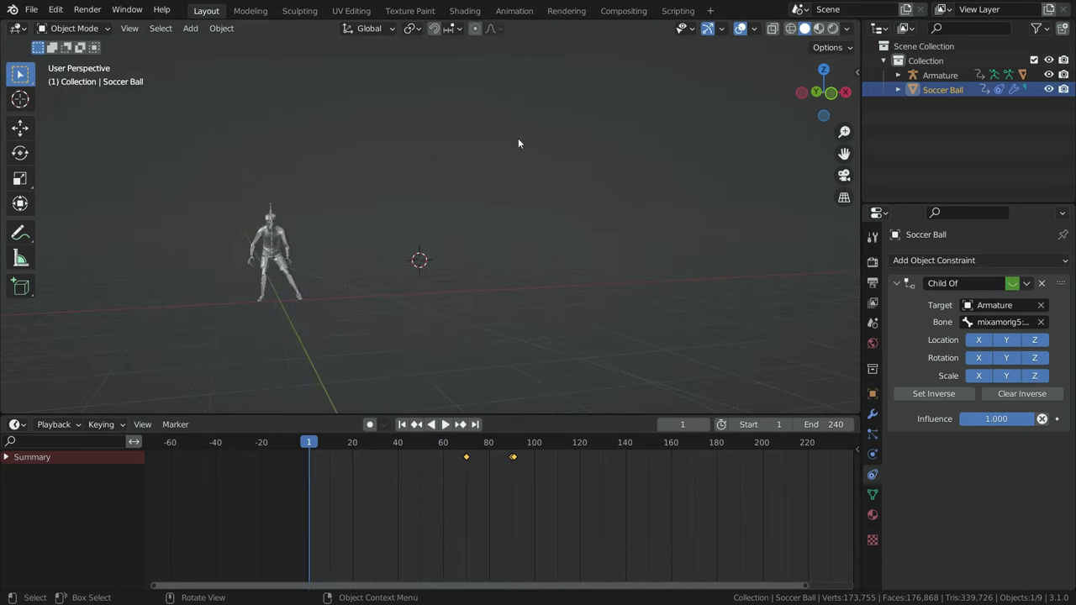
pyautogui.click(446, 427)
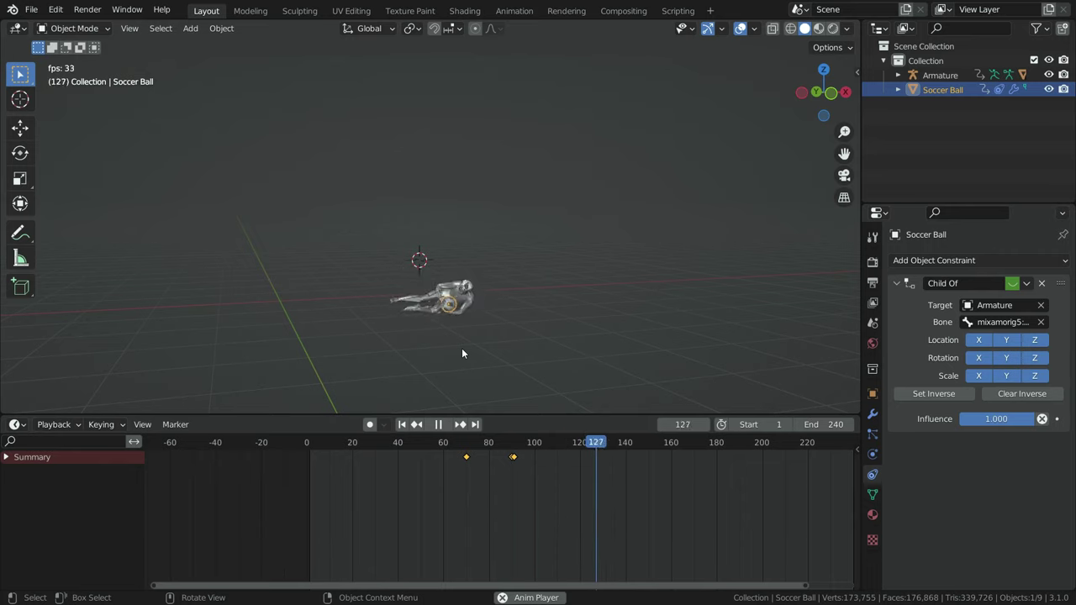
pyautogui.click(438, 425)
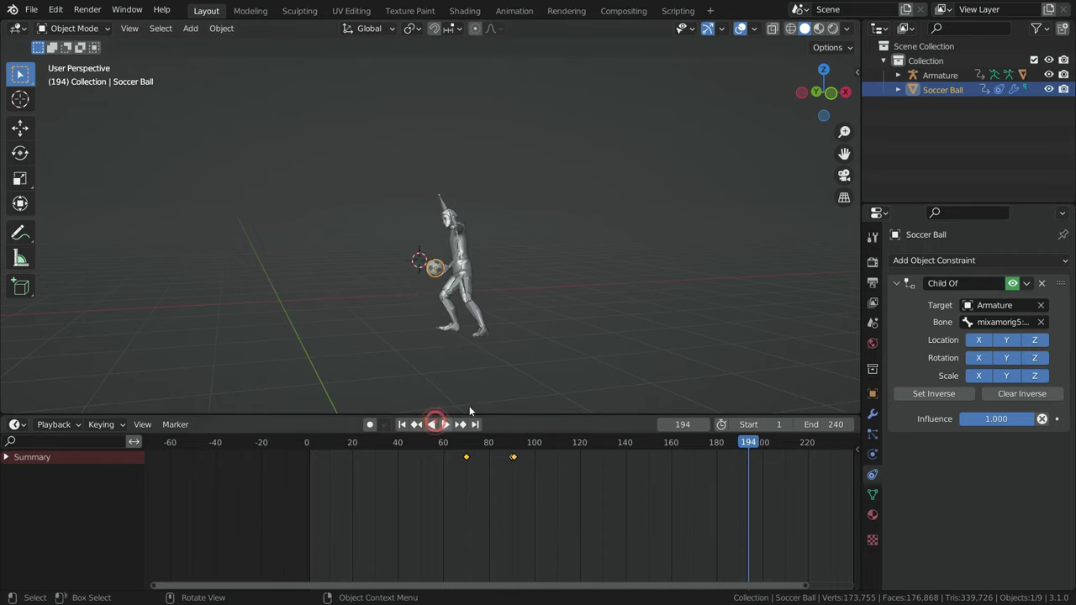
# Find the throw's release pose frame by frame and keyframe the Child Of constraint as enabled at frame 204
pyautogui.moveTo(552, 498); pyautogui.dragTo(303, 442, button='middle')
pyautogui.press('Right')
pyautogui.press('Right')
pyautogui.press('Right')
pyautogui.press('Right')
pyautogui.press('Right')
pyautogui.press('Right')
pyautogui.press('Right')
pyautogui.press('Right')
pyautogui.press('Right')
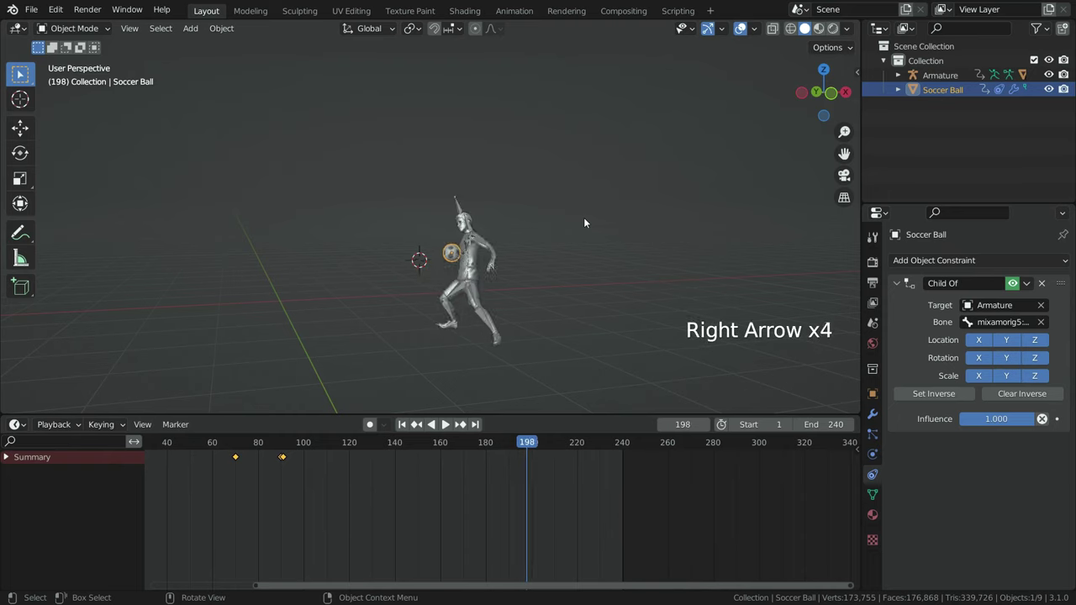
pyautogui.press('Right')
pyautogui.press('Right')
pyautogui.press('Right')
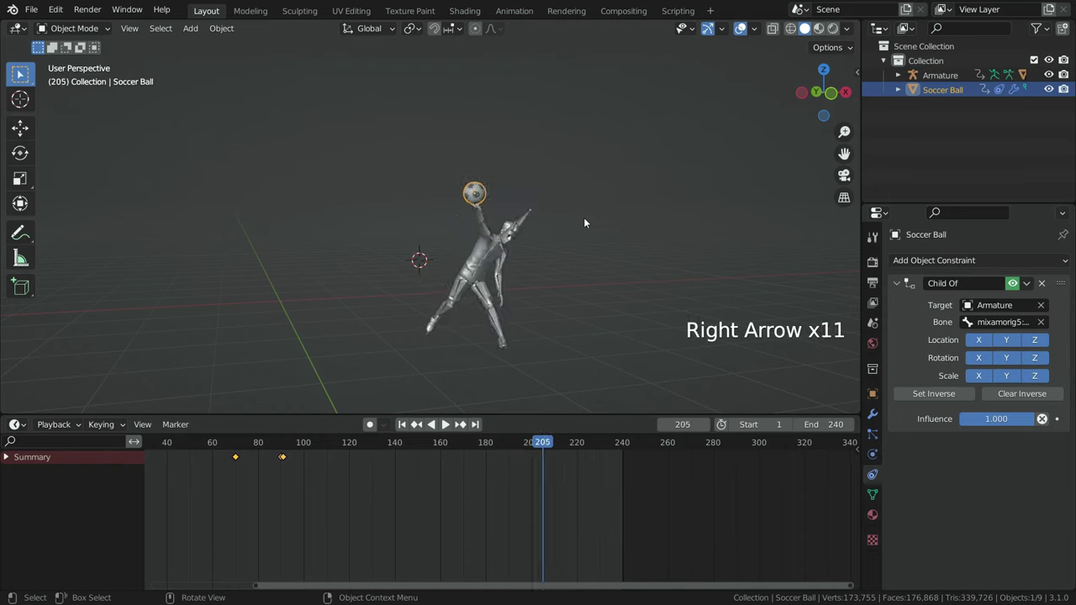
pyautogui.press('Left')
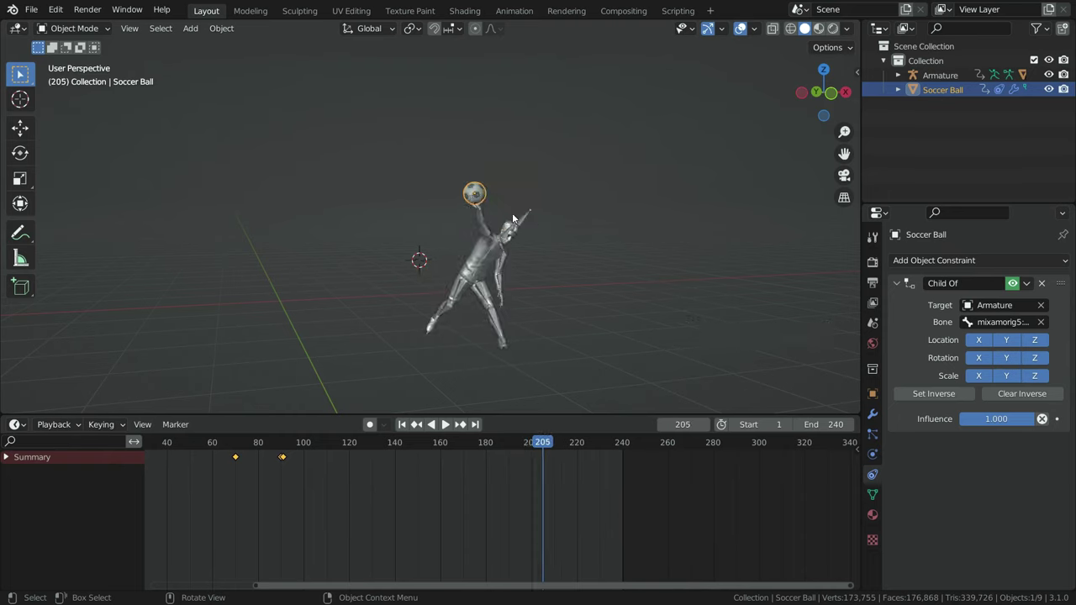
pyautogui.scroll(2, 512, 217)
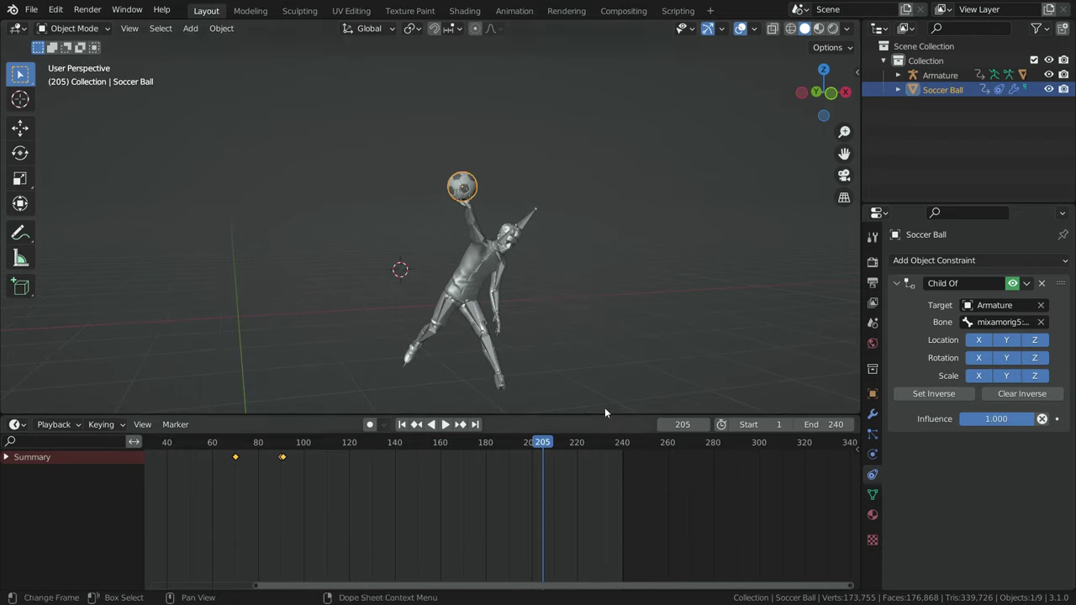
pyautogui.press('Left')
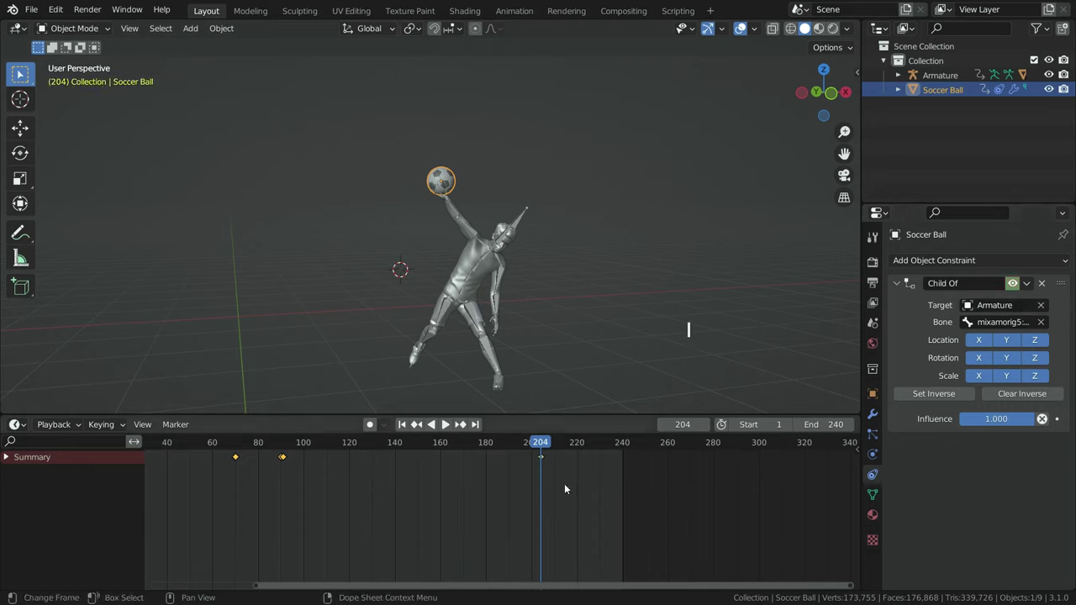
# Disable the soccer ball's Child Of constraint at frame 205 and keyframe that state
pyautogui.press('Right')
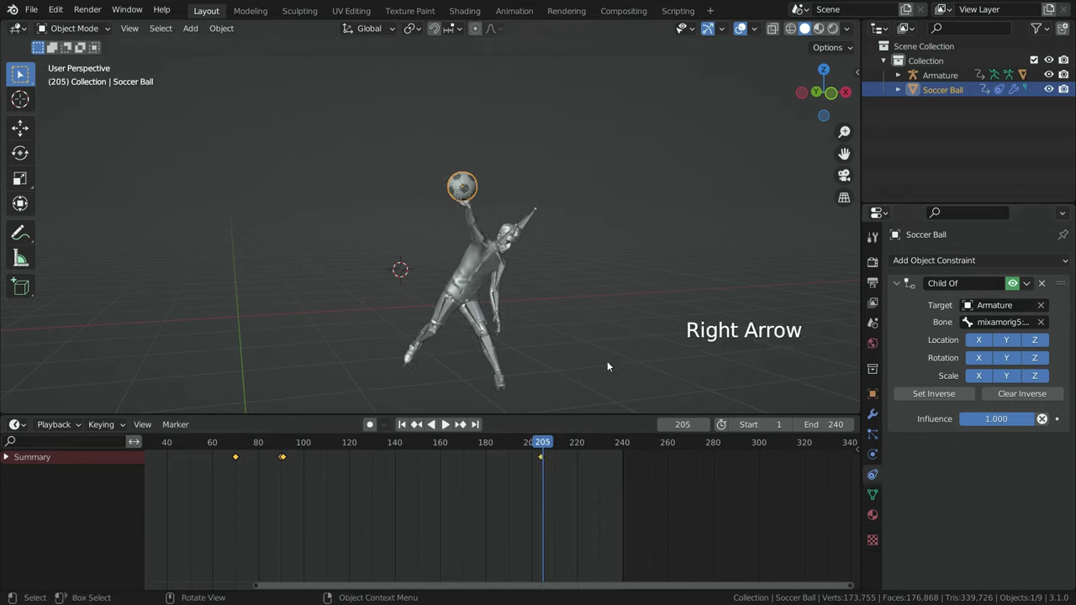
pyautogui.click(1013, 284)
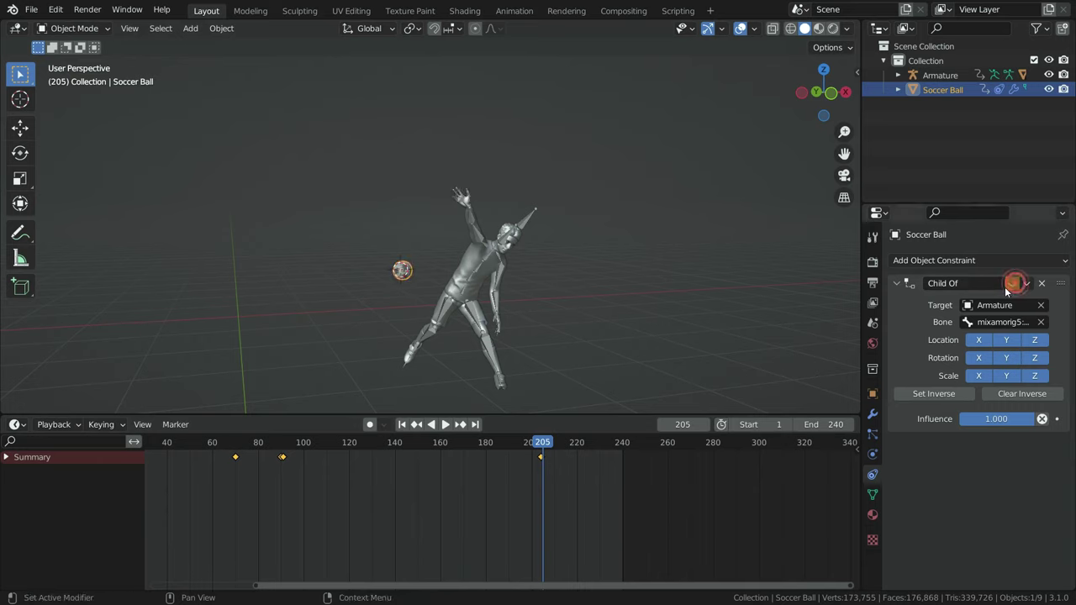
pyautogui.press('i')
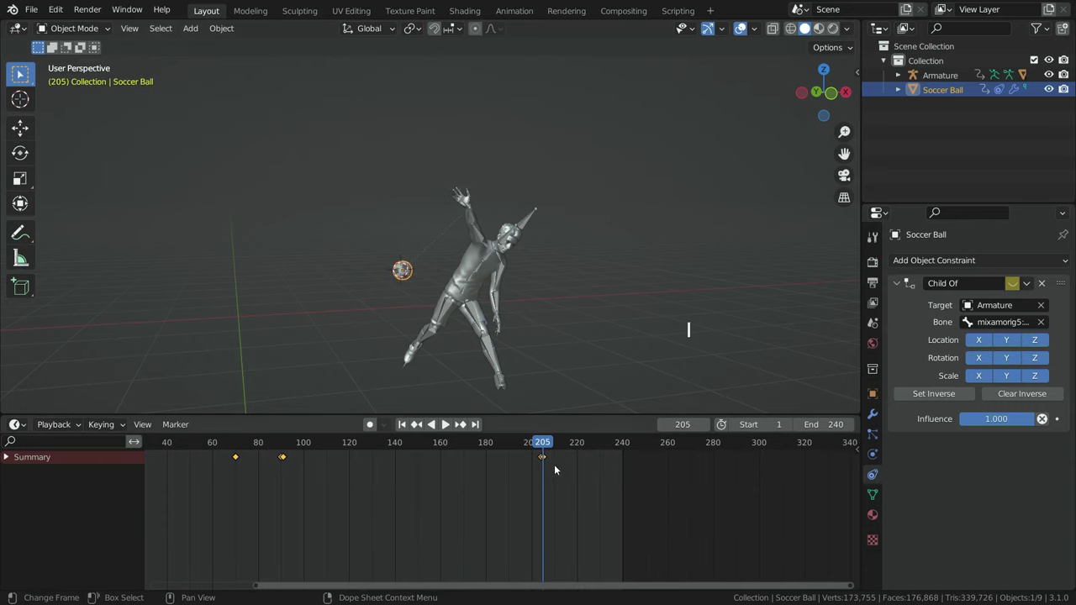
# Switch to the right orthographic view and insert a Location keyframe for the soccer ball at frame 204
pyautogui.scroll(4, 539, 457)
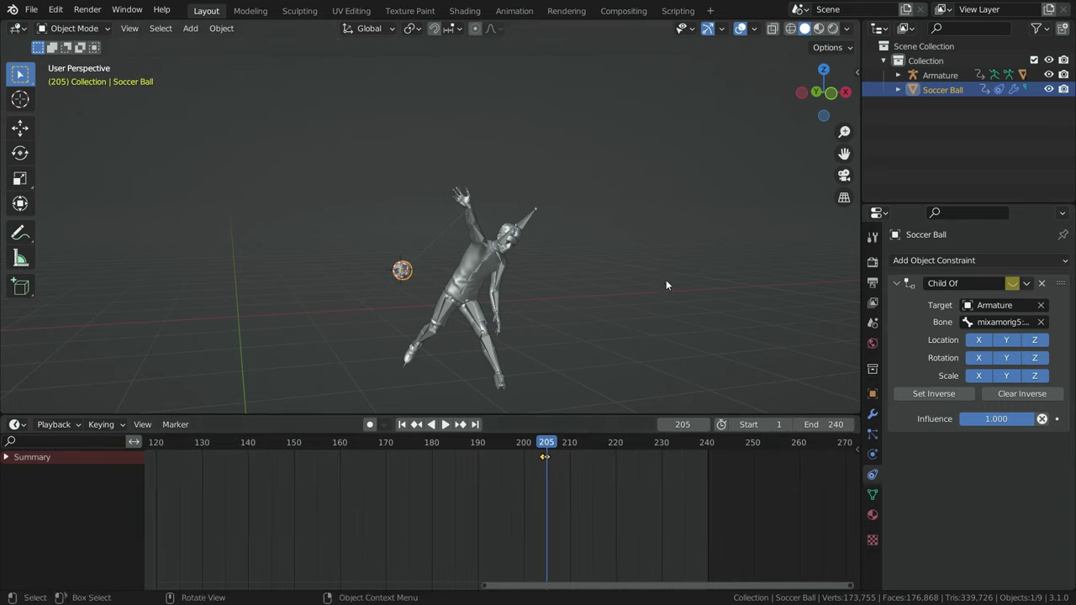
pyautogui.press('KP_3')
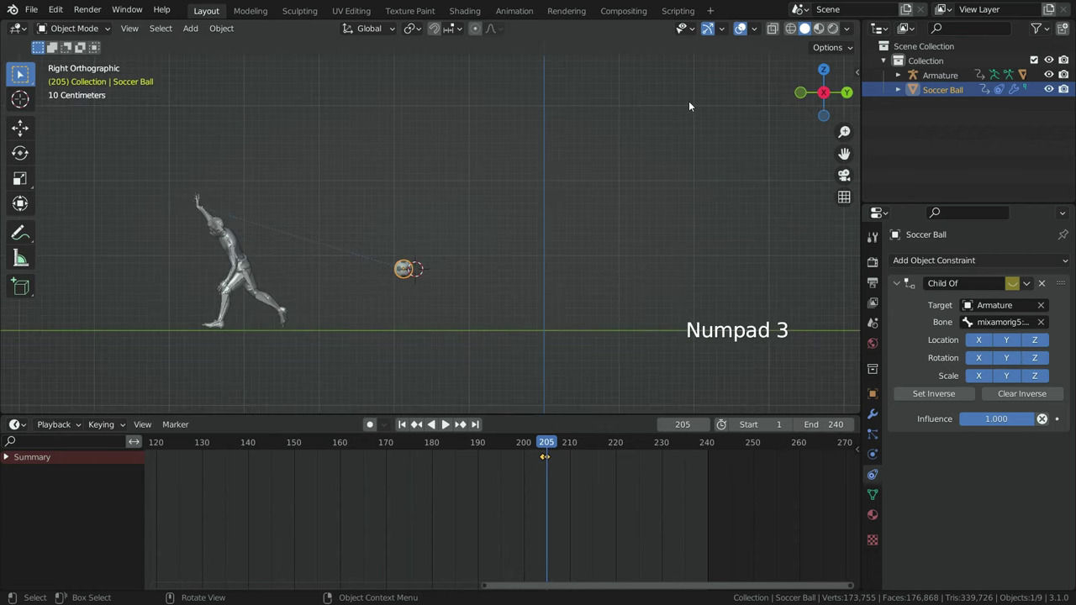
pyautogui.scroll(-3, 688, 110)
pyautogui.scroll(2, 451, 295)
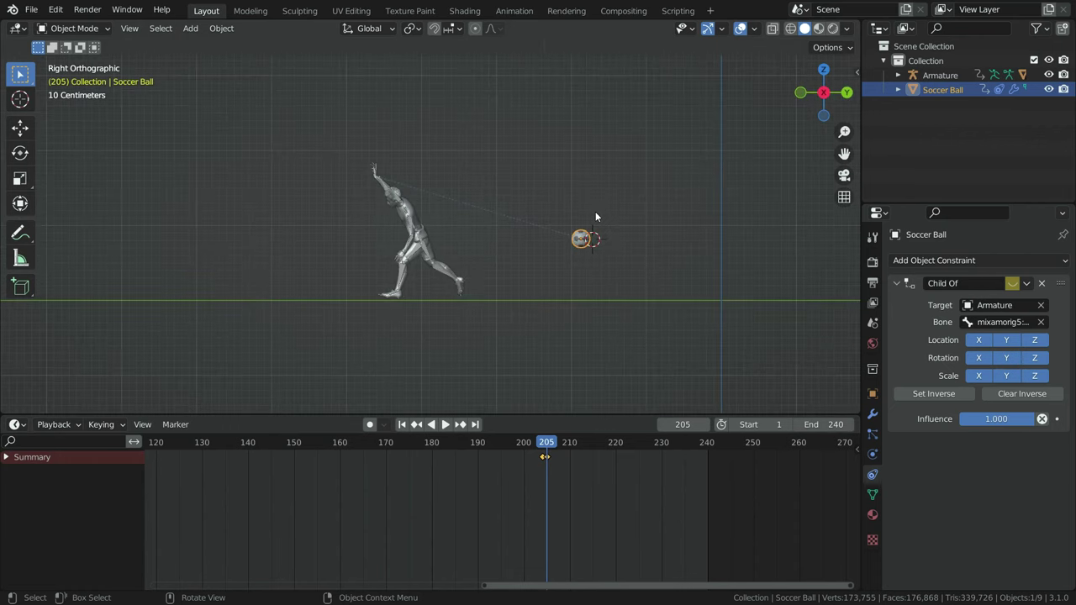
pyautogui.press('Left')
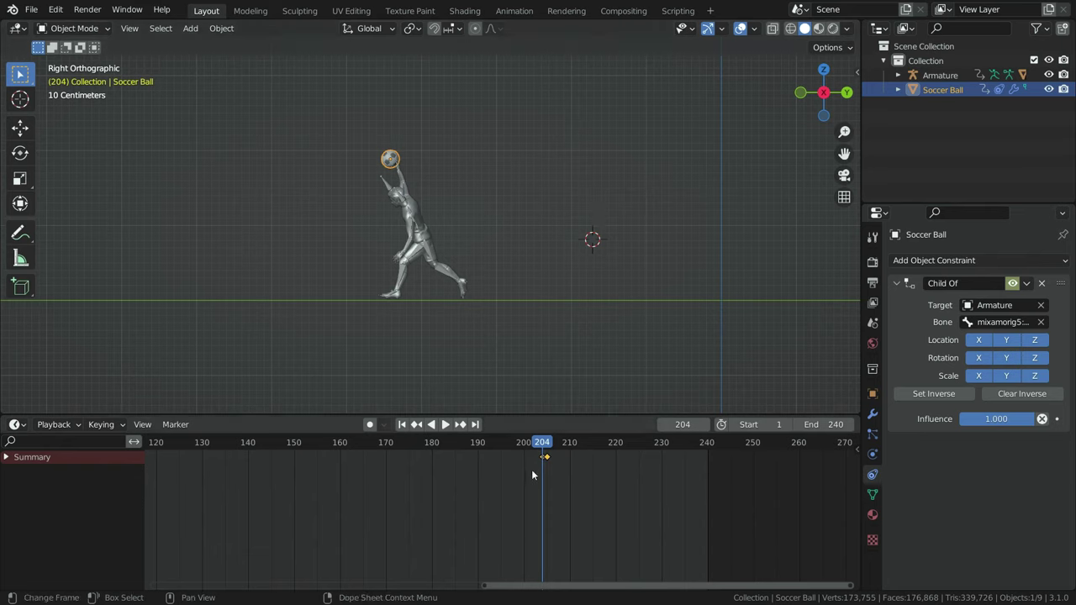
pyautogui.scroll(4, 548, 456)
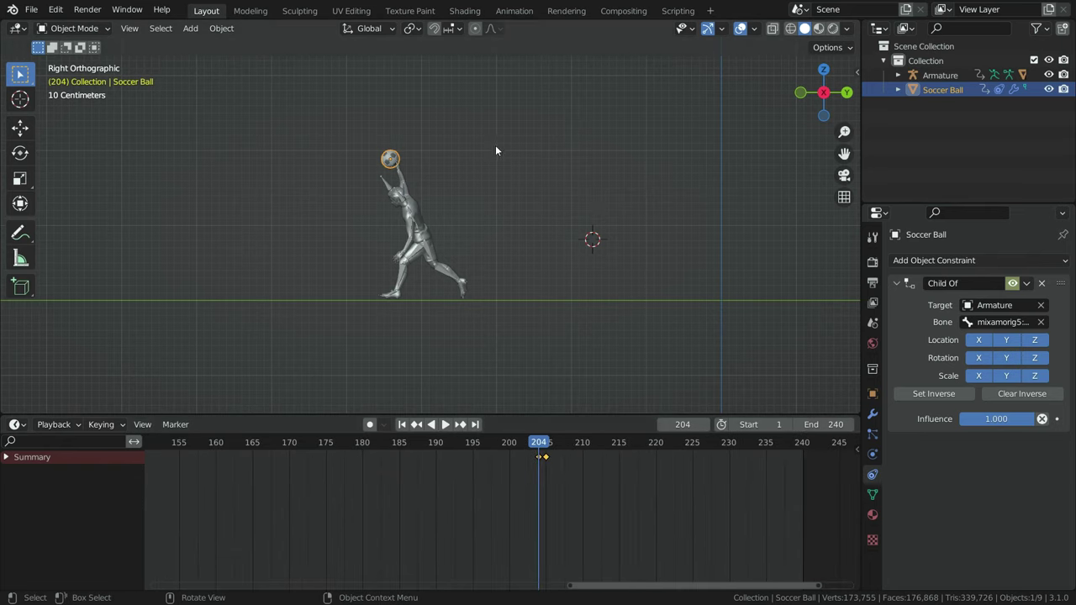
pyautogui.press('i')
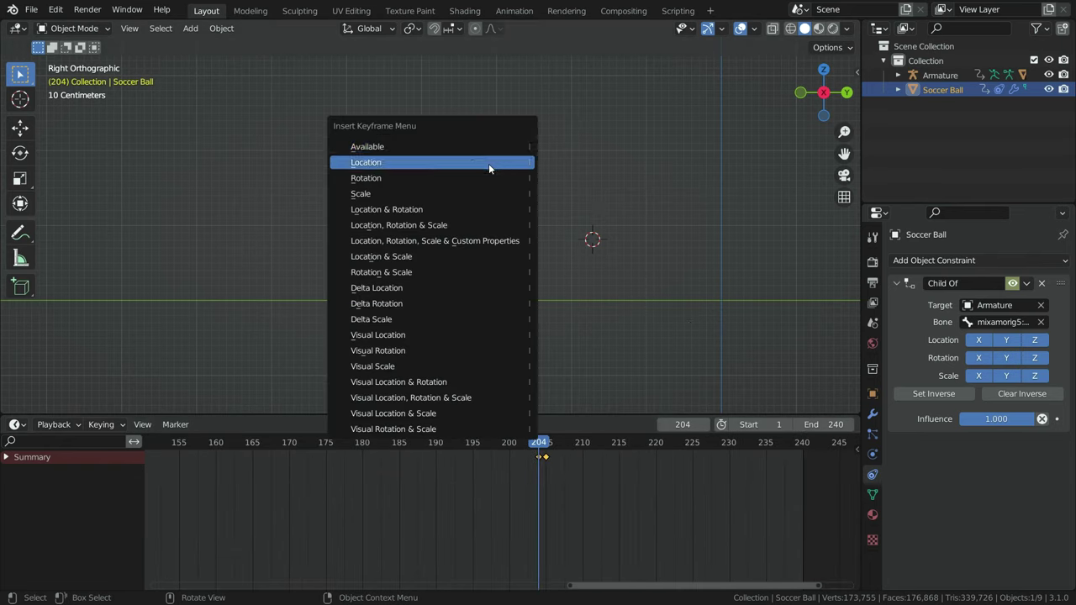
pyautogui.click(488, 163)
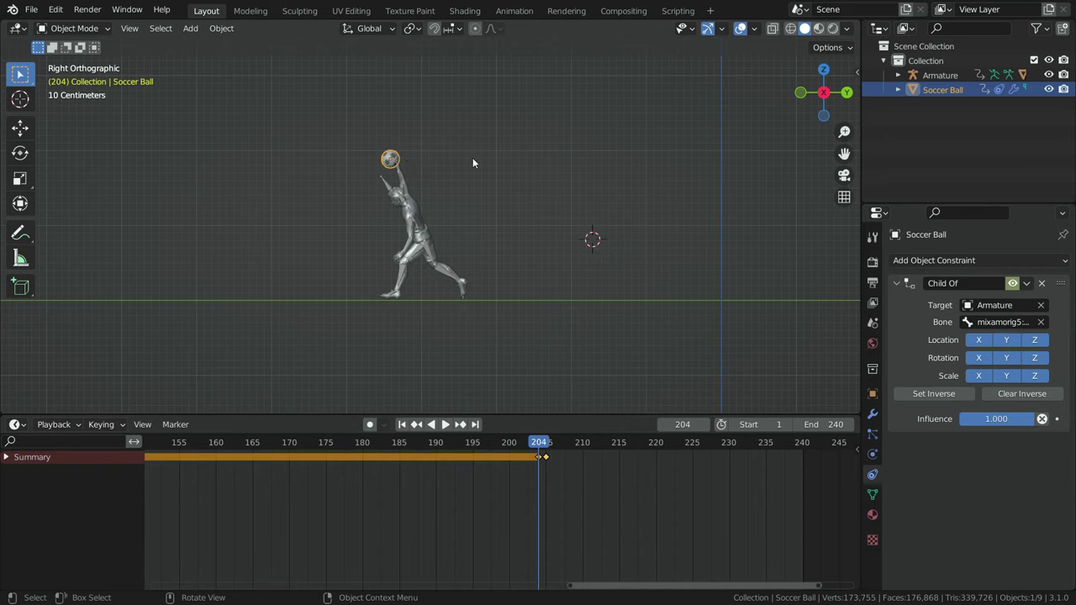
# At frame 205, move the soccer ball just in front of the goalkeeper's raised throwing hand
pyautogui.press('Right')
pyautogui.press('g')
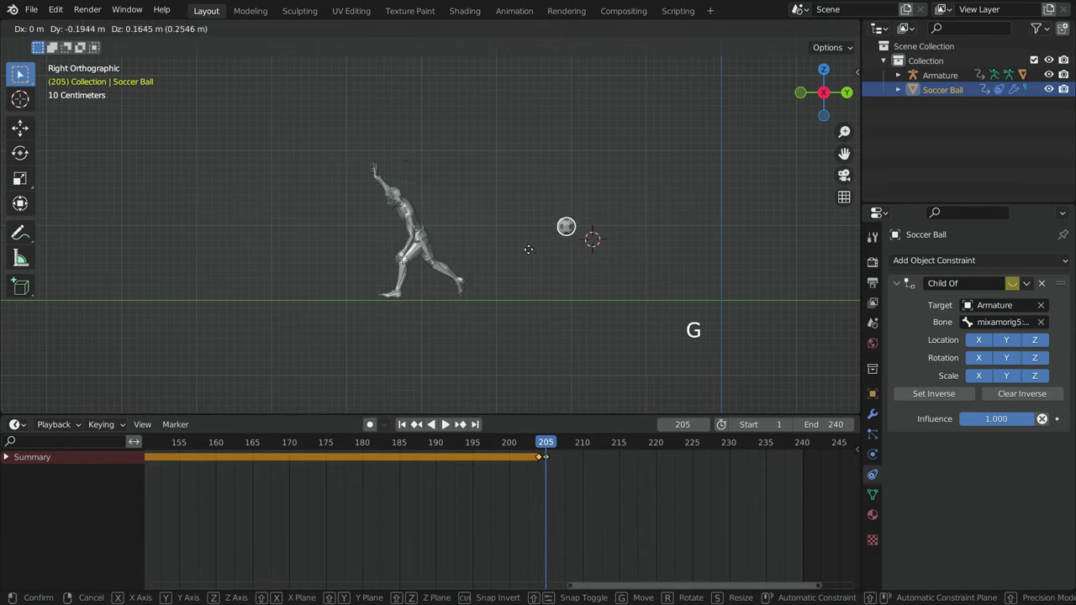
pyautogui.click(333, 189)
pyautogui.scroll(3, 366, 166)
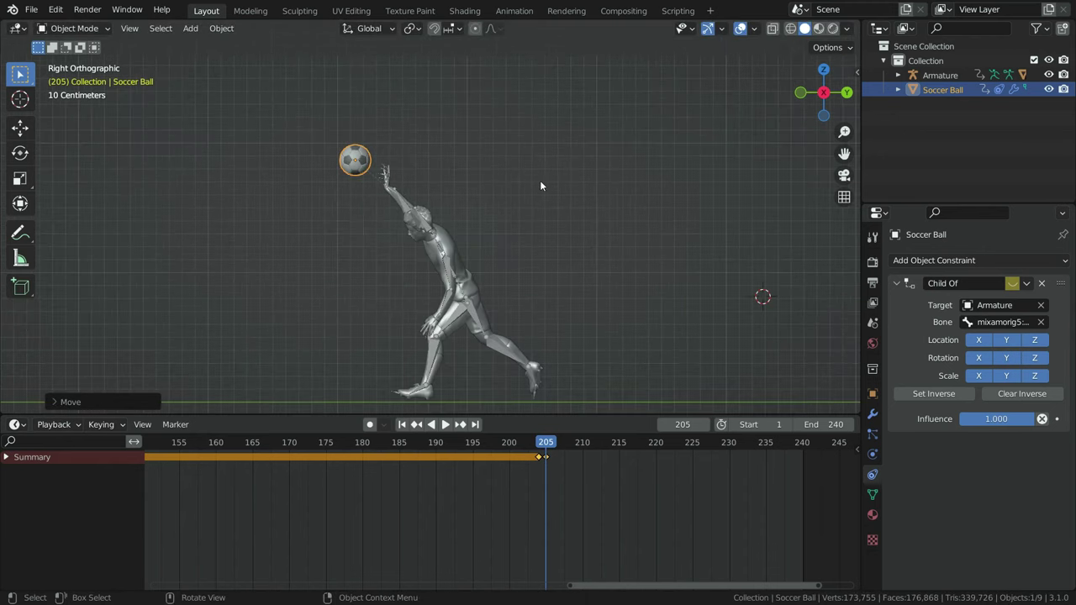
# Insert a Location keyframe for the soccer ball at frame 205
pyautogui.press('i')
pyautogui.click(608, 153)
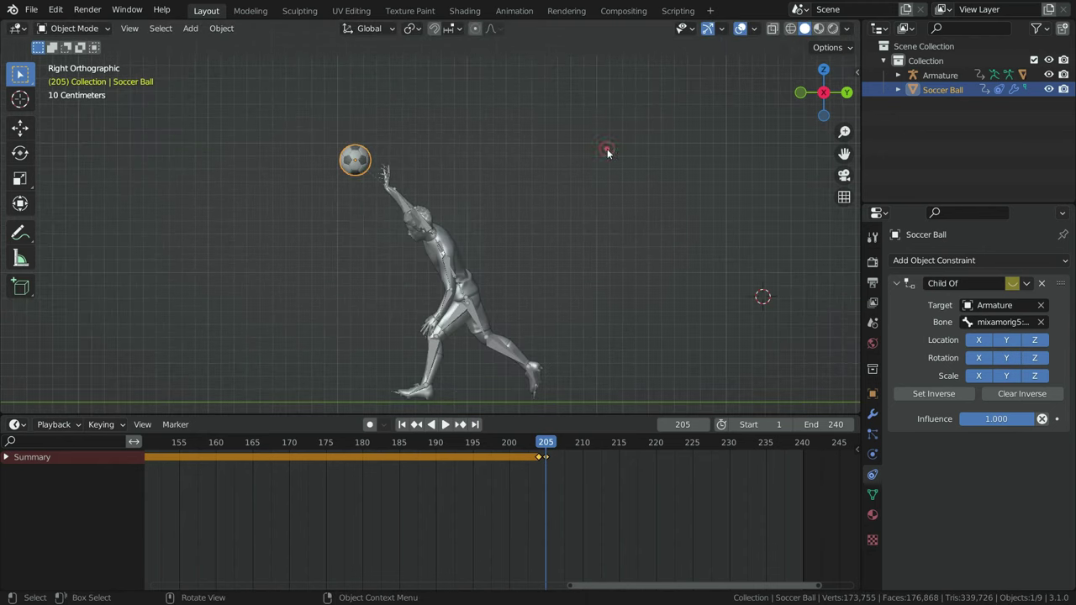
pyautogui.scroll(-2, 480, 187)
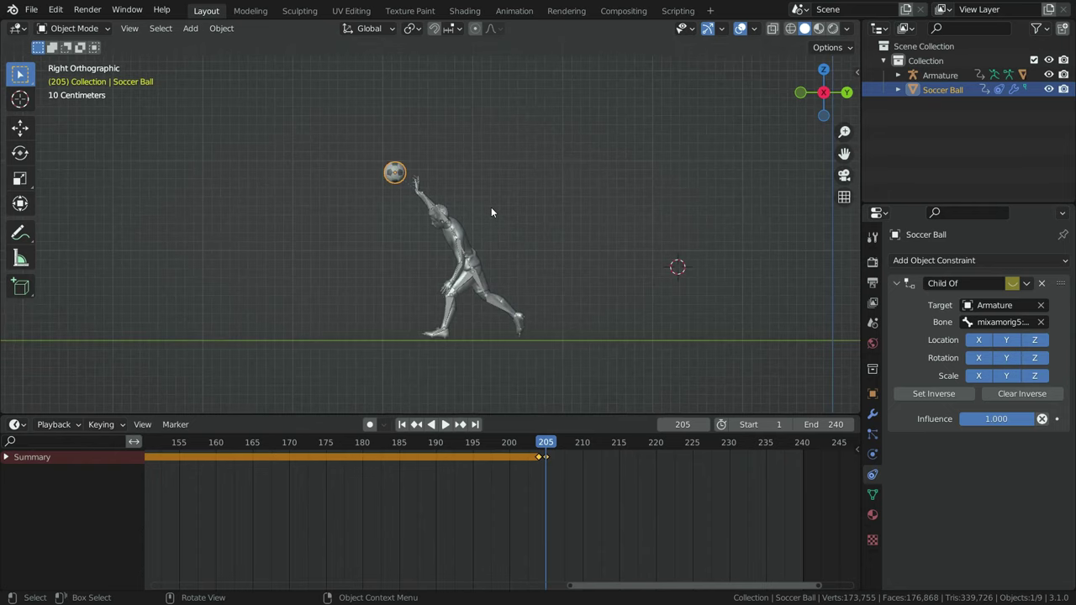
# At frame 230, move the soccer ball far in front of the goalkeeper, just above the ground, and insert a Location keyframe
pyautogui.doubleClick(683, 424)
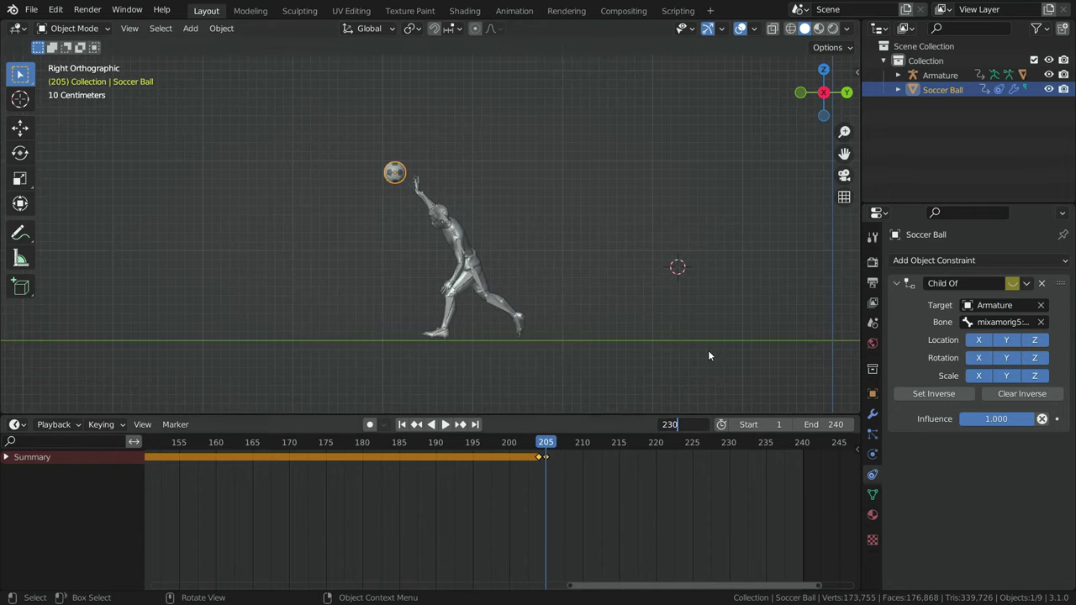
pyautogui.write('230')
pyautogui.press('Return')
pyautogui.scroll(-3, 571, 286)
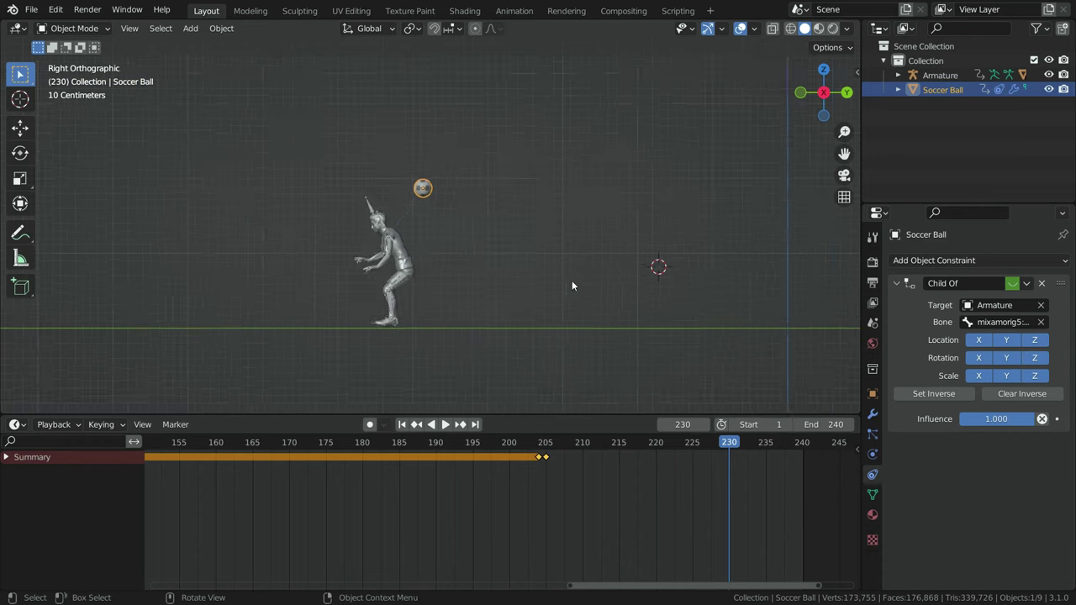
pyautogui.scroll(1, 389, 243)
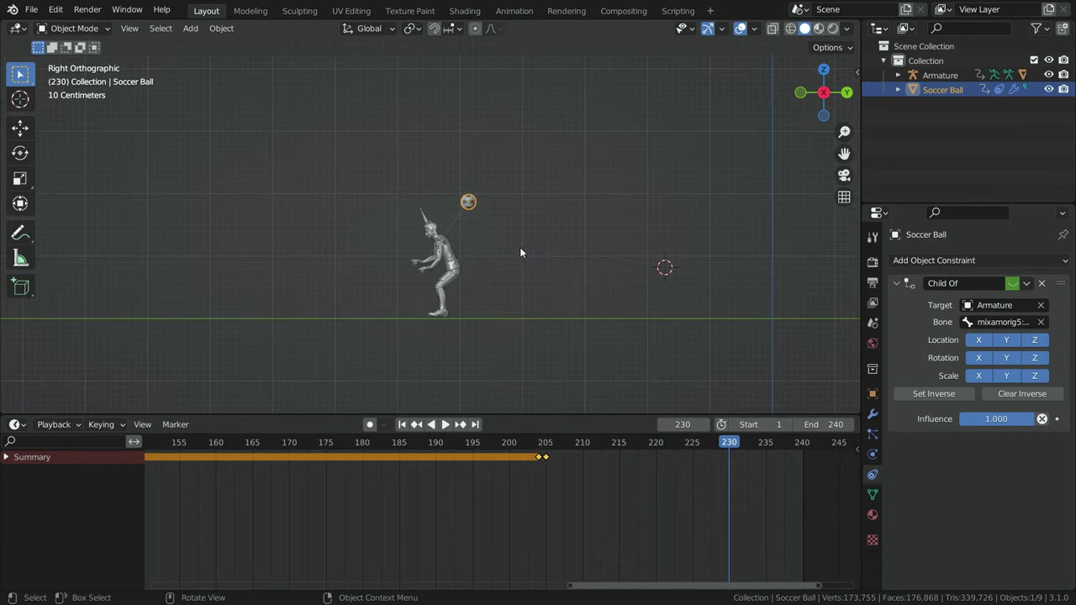
pyautogui.press('g')
pyautogui.rightClick(180, 290)
pyautogui.scroll(-4, 272, 287)
pyautogui.keyDown('shift'); pyautogui.moveTo(246, 306); pyautogui.dragTo(505, 332, button='middle'); pyautogui.keyUp('shift')
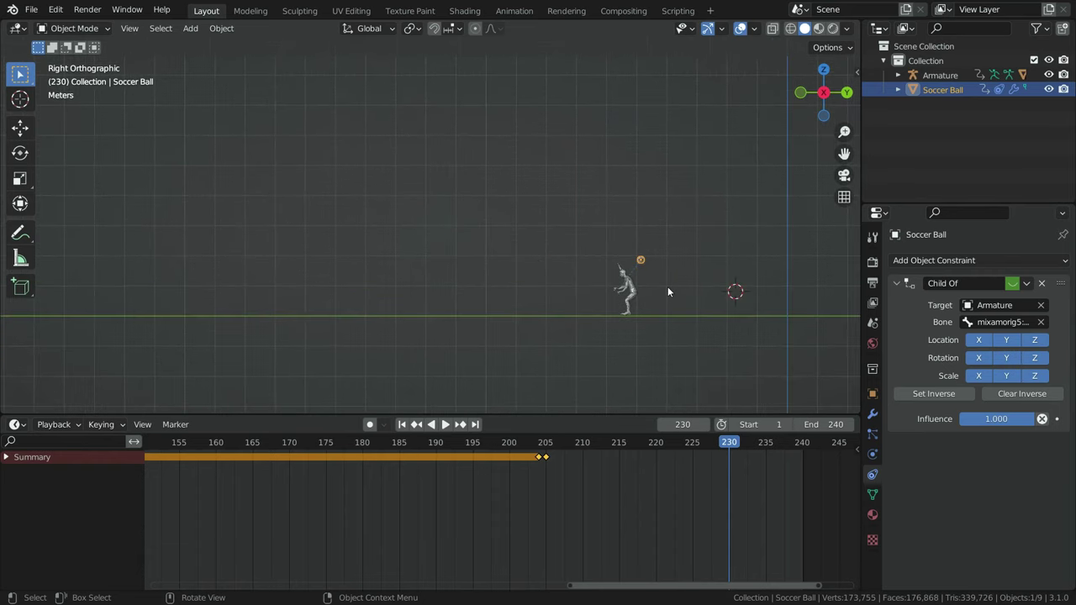
pyautogui.press('g')
pyautogui.click(321, 337)
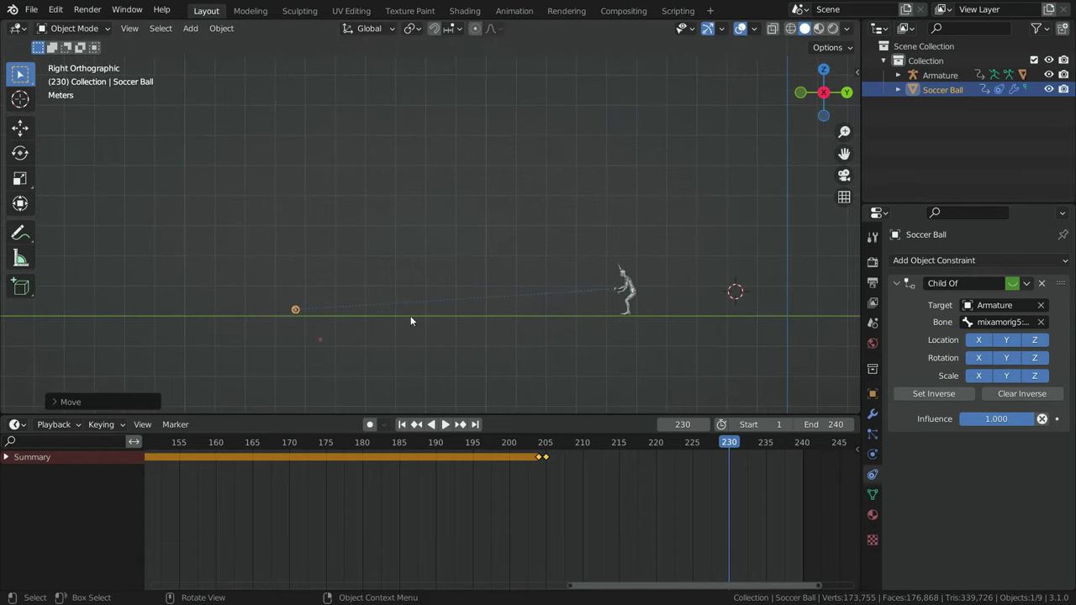
pyautogui.press('i')
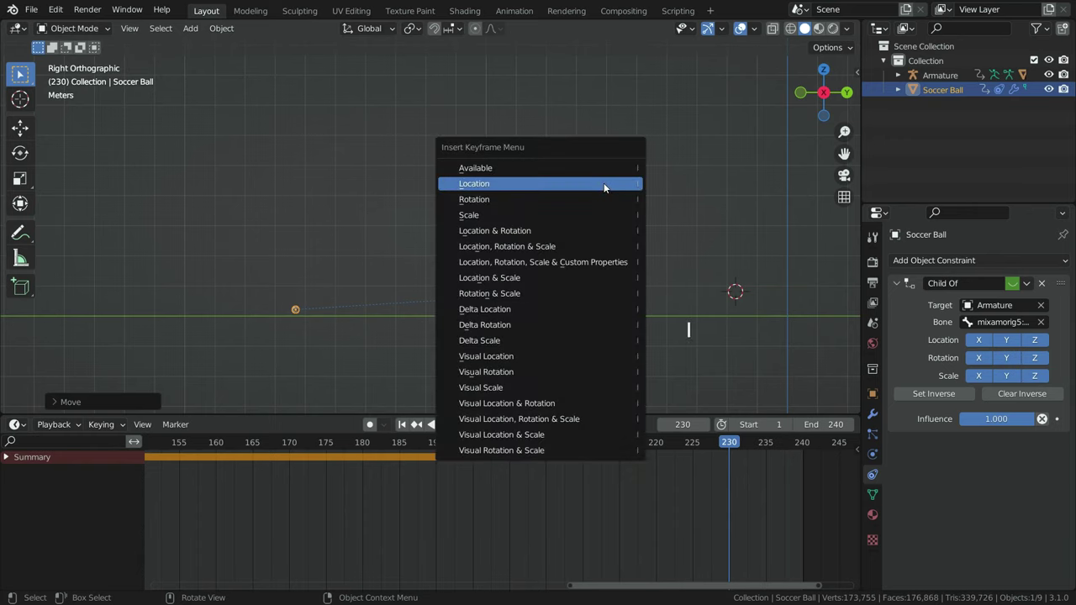
pyautogui.click(604, 182)
# Play back the throw section several times to check the soccer ball's flight after its release
pyautogui.moveTo(728, 448); pyautogui.dragTo(488, 459)
pyautogui.press('space')
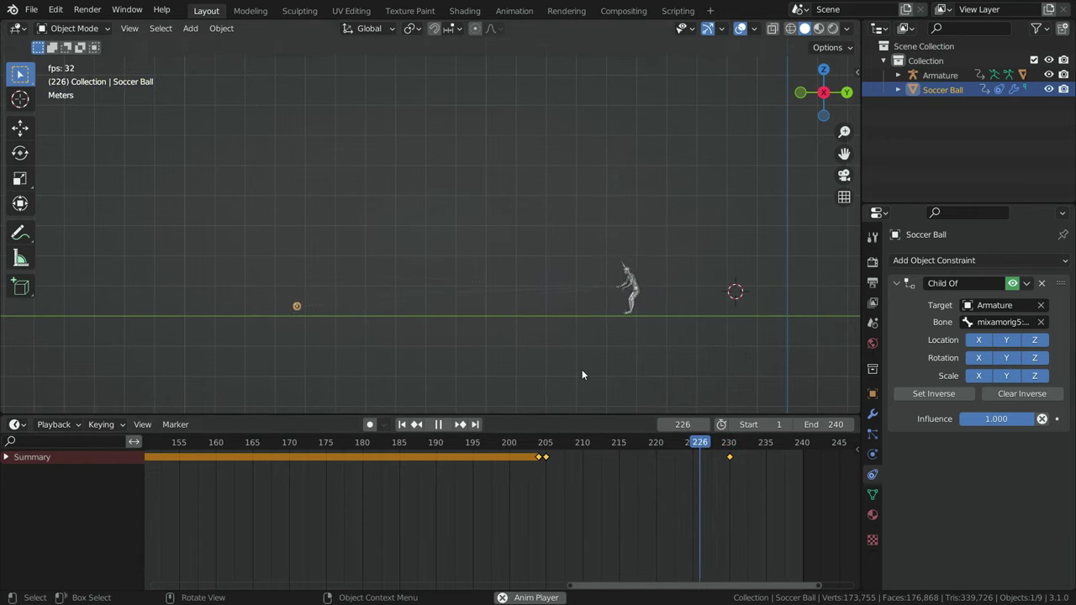
pyautogui.press('space')
pyautogui.moveTo(795, 451); pyautogui.dragTo(494, 465)
pyautogui.press('space')
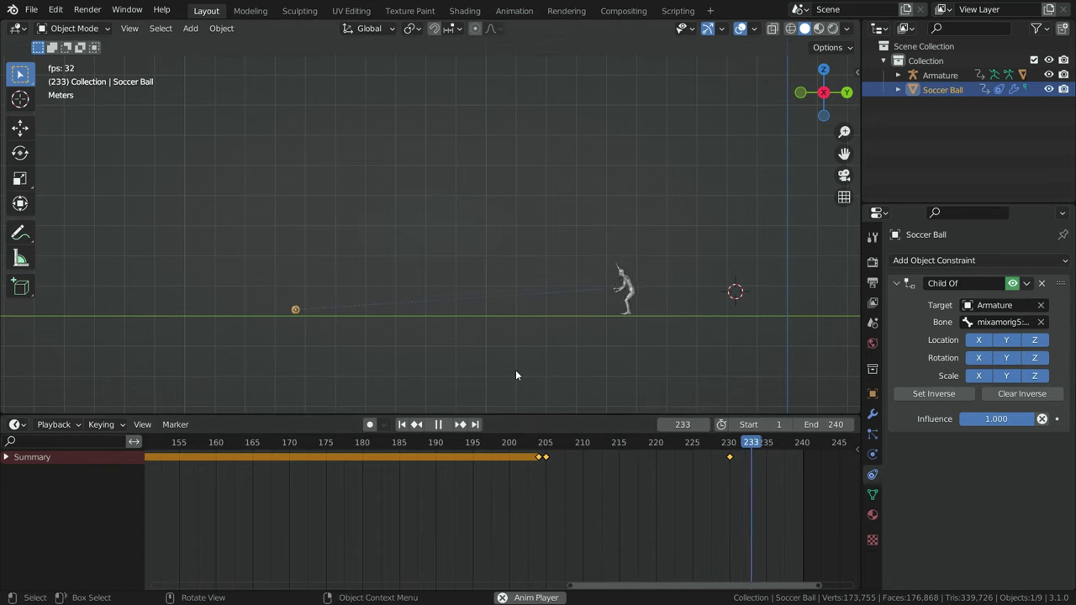
pyautogui.press('space')
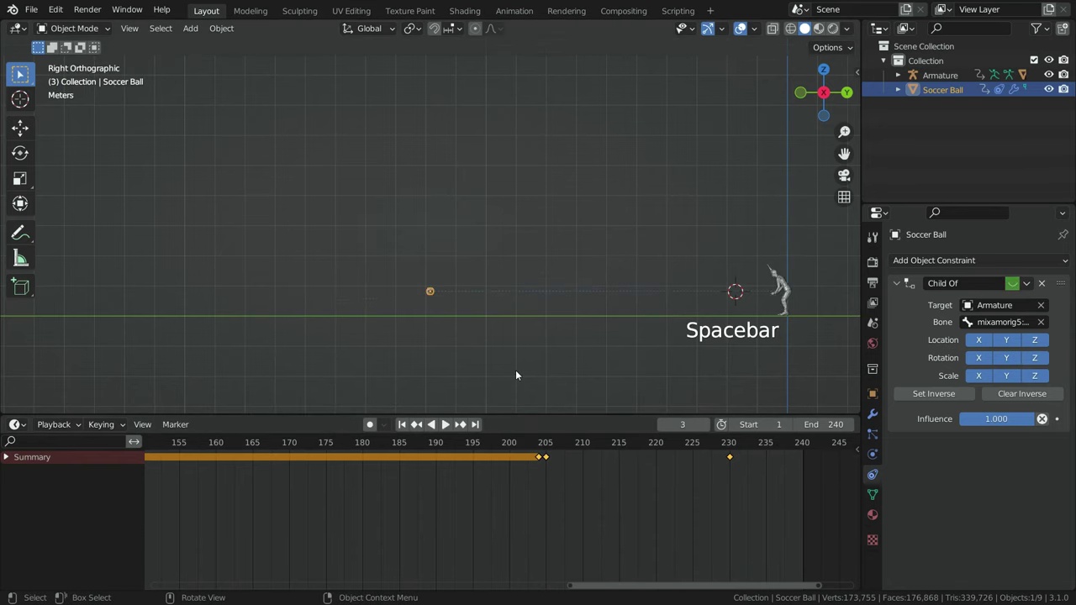
pyautogui.click(488, 441)
pyautogui.press('space')
pyautogui.press('space')
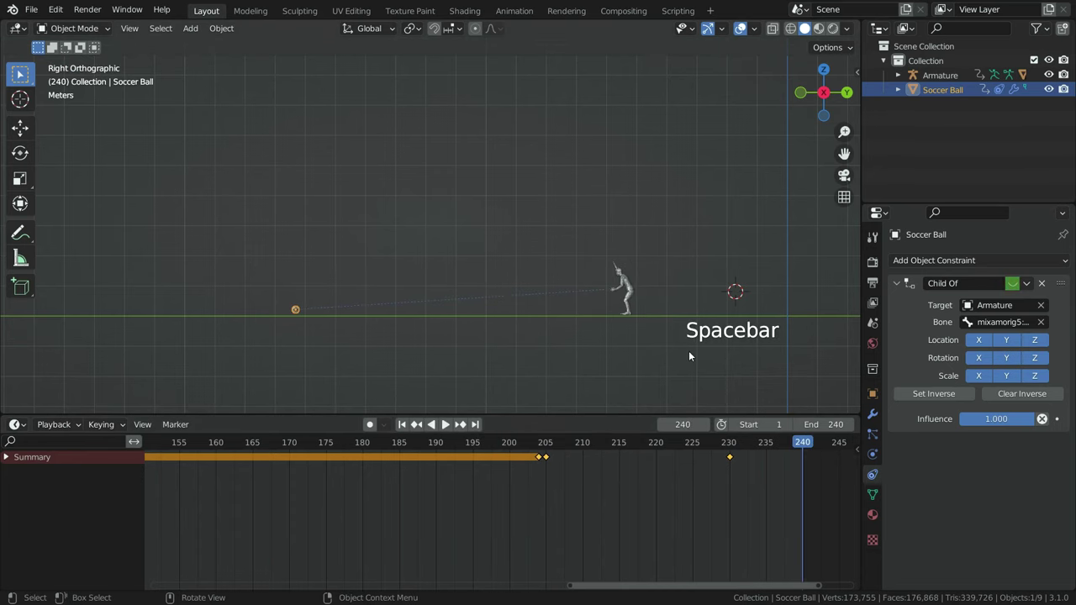
pyautogui.scroll(2, 626, 303)
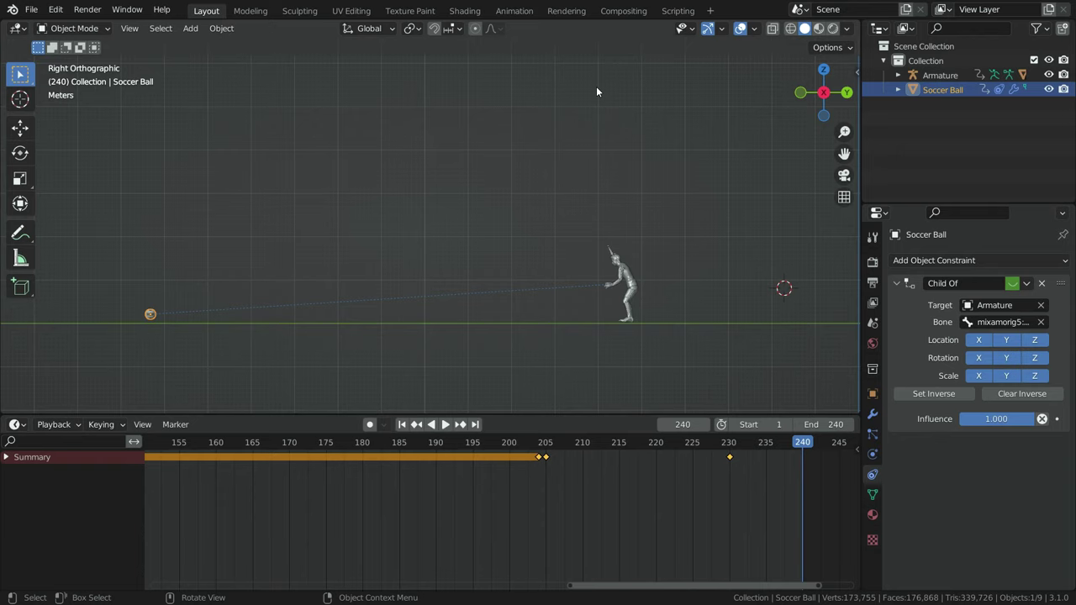
pyautogui.keyDown('shift'); pyautogui.moveTo(596, 85); pyautogui.dragTo(599, 86, button='middle'); pyautogui.keyUp('shift')
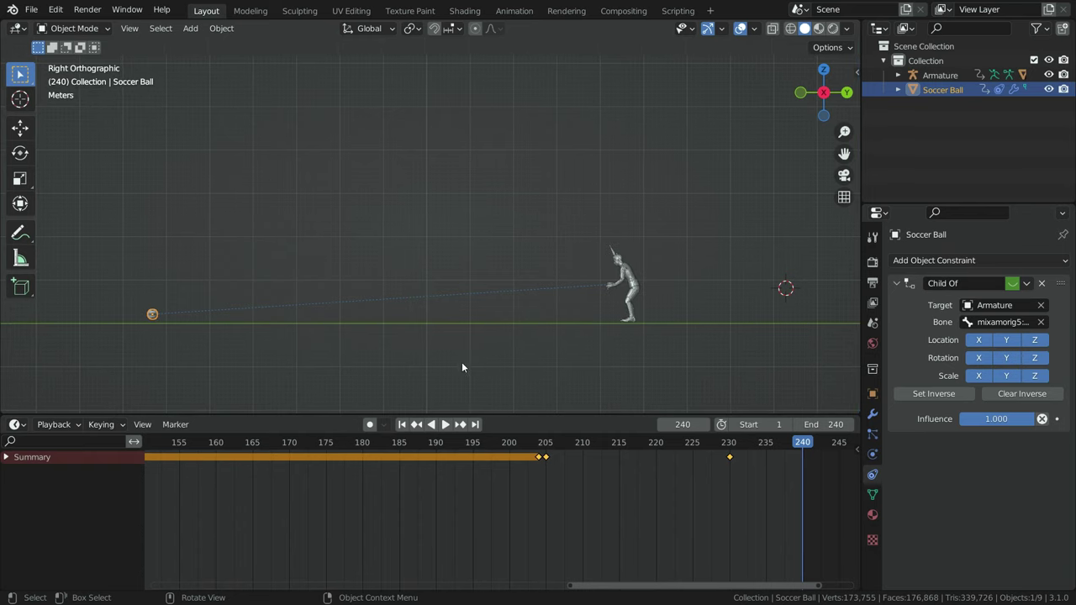
# Return to frame 1 and snap the 3D cursor to the world origin
pyautogui.click(402, 425)
pyautogui.scroll(-8, 477, 490)
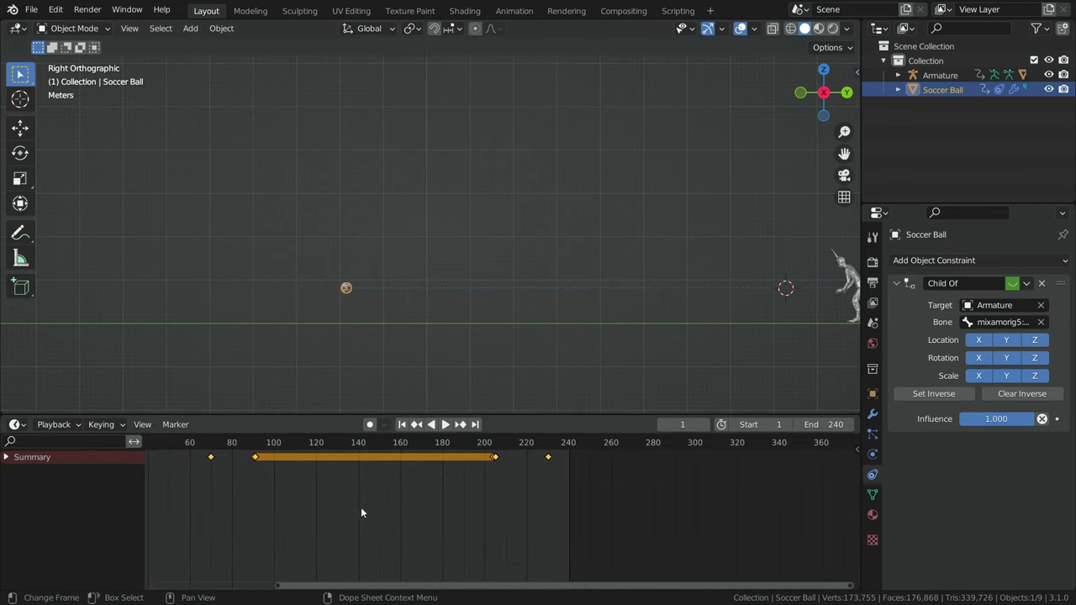
pyautogui.moveTo(248, 490); pyautogui.dragTo(456, 526, button='middle')
pyautogui.scroll(-2, 501, 307)
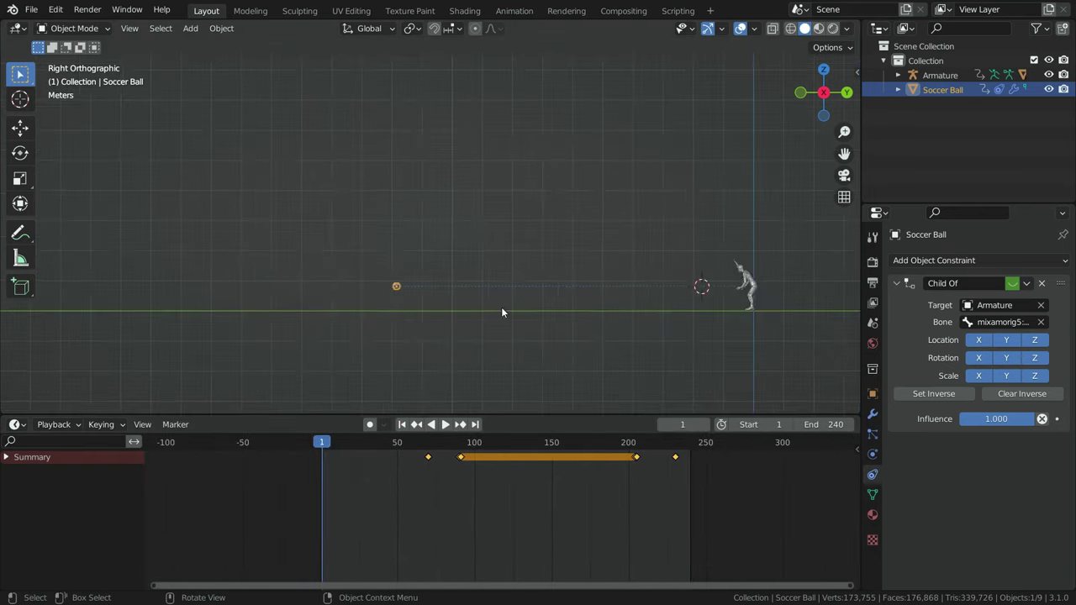
pyautogui.scroll(3, 772, 289)
pyautogui.moveTo(772, 289); pyautogui.dragTo(482, 237, button='middle')
pyautogui.scroll(4, 482, 243)
pyautogui.hotkey('shift', 's')
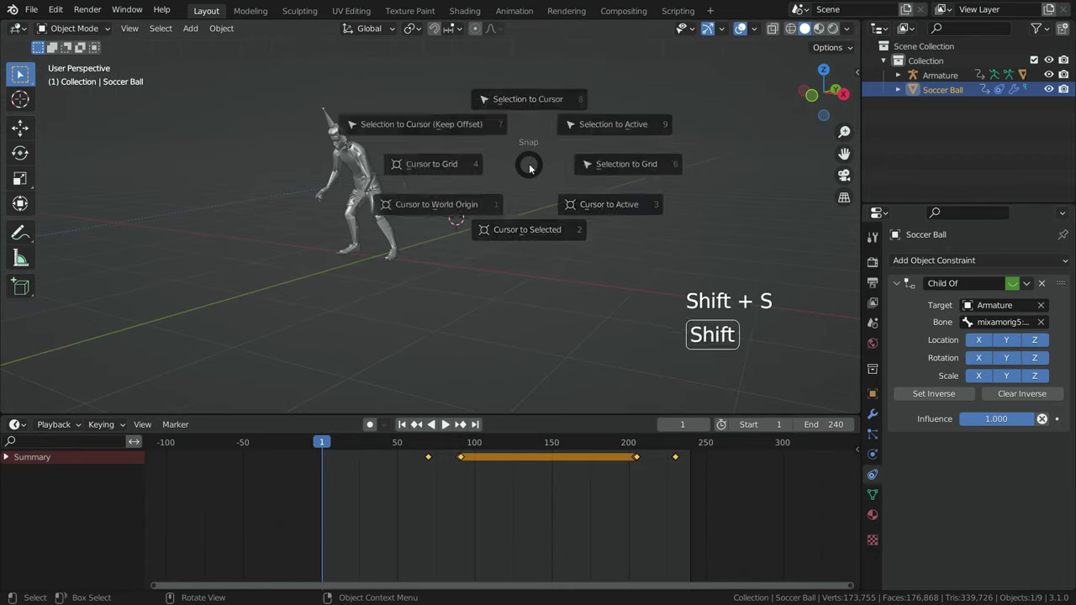
pyautogui.click(393, 220)
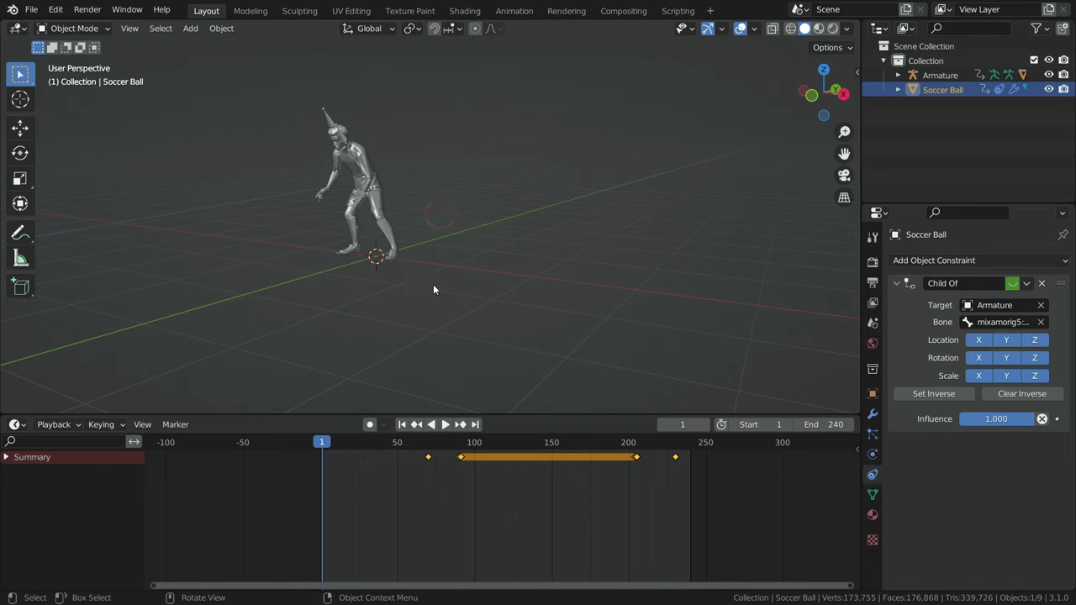
pyautogui.scroll(-4, 425, 294)
pyautogui.scroll(5, 416, 295)
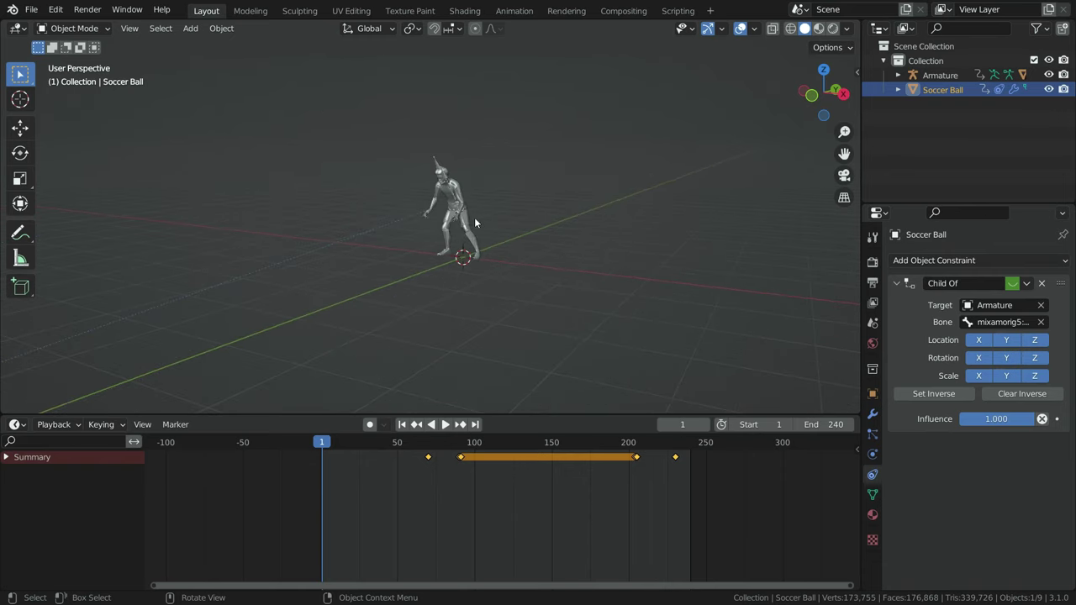
# Append all objects from Field.blend in the Downloads folder to bring the goal and pitch into the scene
pyautogui.click(30, 9)
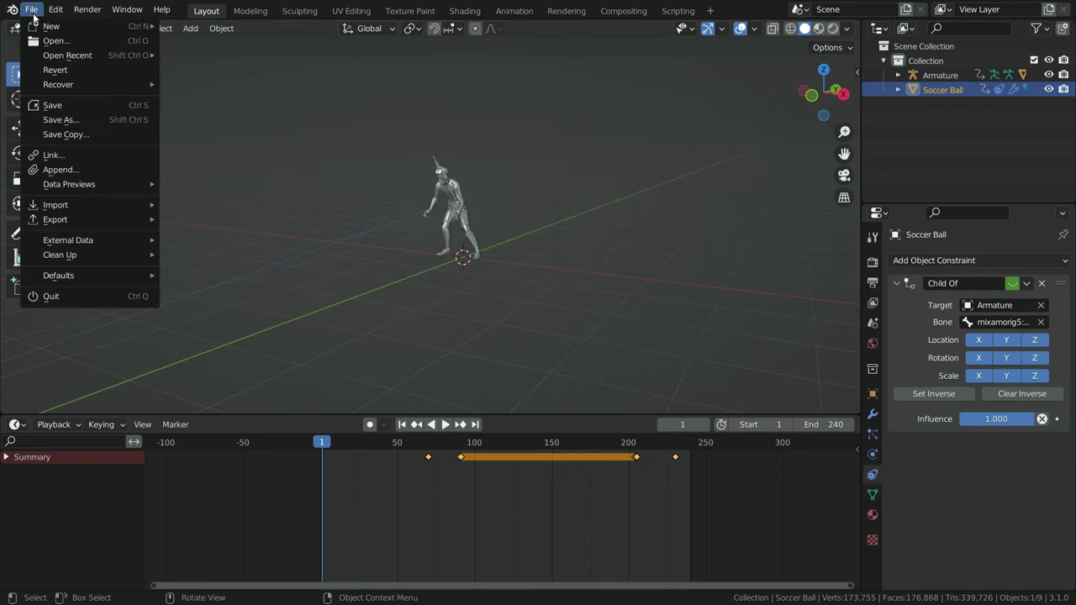
pyautogui.click(63, 172)
pyautogui.click(368, 259)
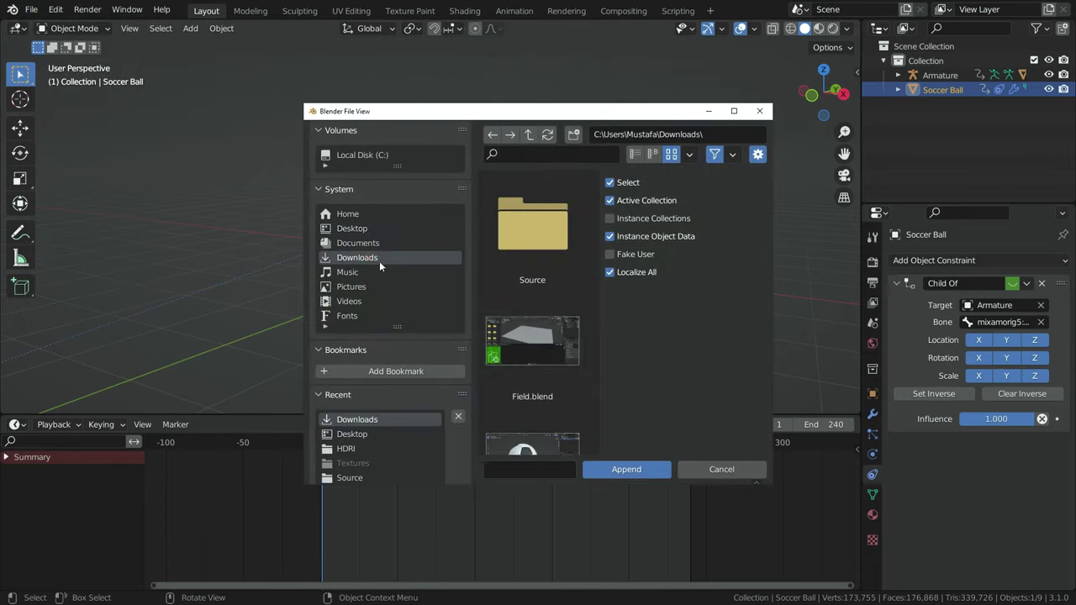
pyautogui.click(543, 273)
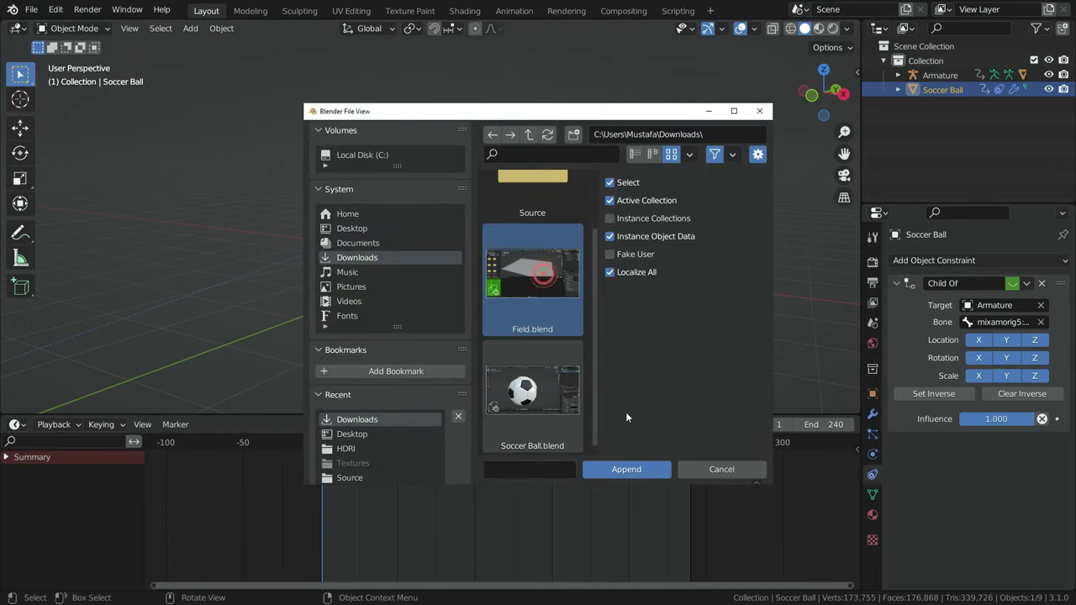
pyautogui.click(626, 469)
pyautogui.scroll(-10, 568, 362)
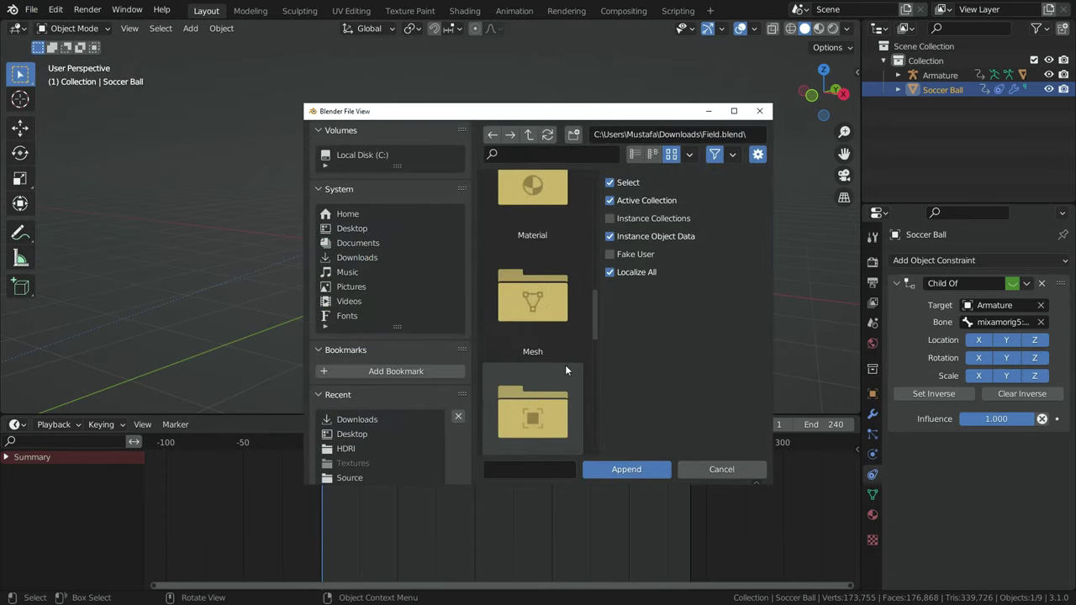
pyautogui.click(553, 325)
pyautogui.press('a')
pyautogui.scroll(-5, 554, 353)
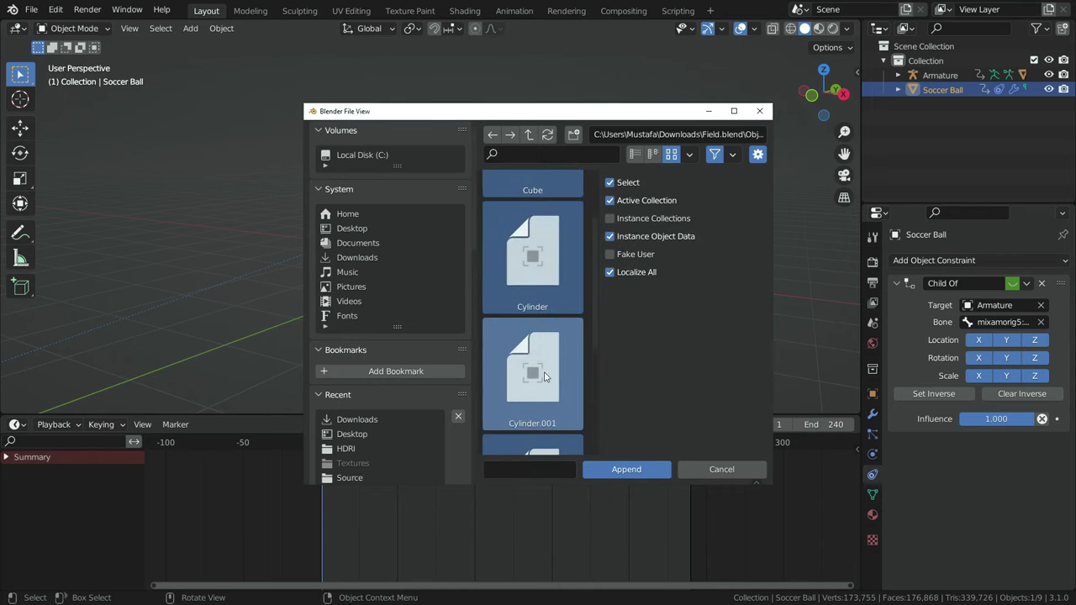
pyautogui.click(623, 468)
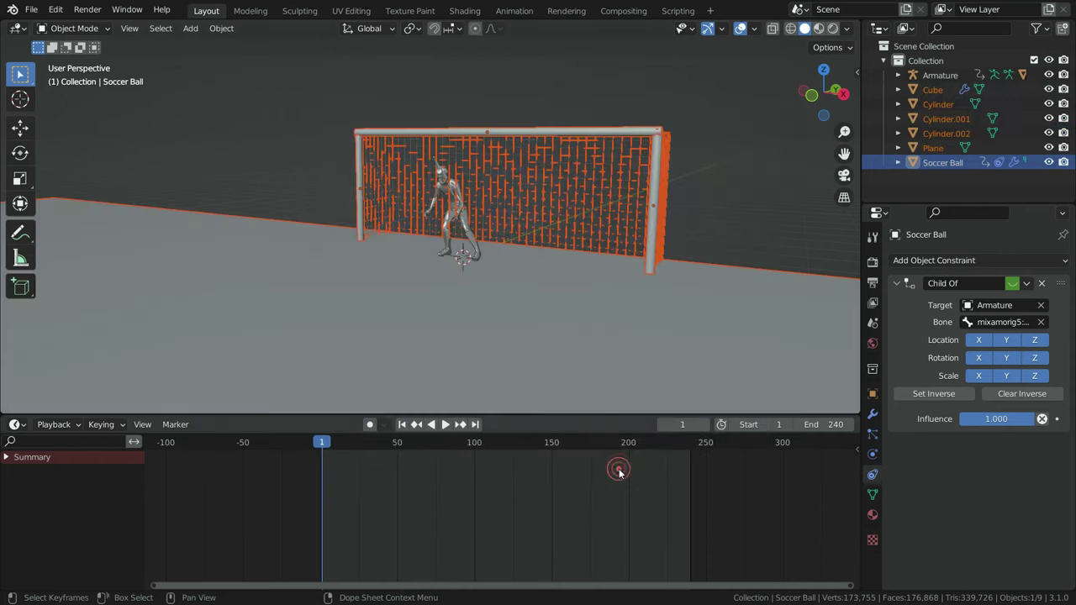
# Show the viewport in rendered shading, deselect the appended objects and hide the Armature
pyautogui.scroll(-5, 511, 255)
pyautogui.scroll(3, 515, 266)
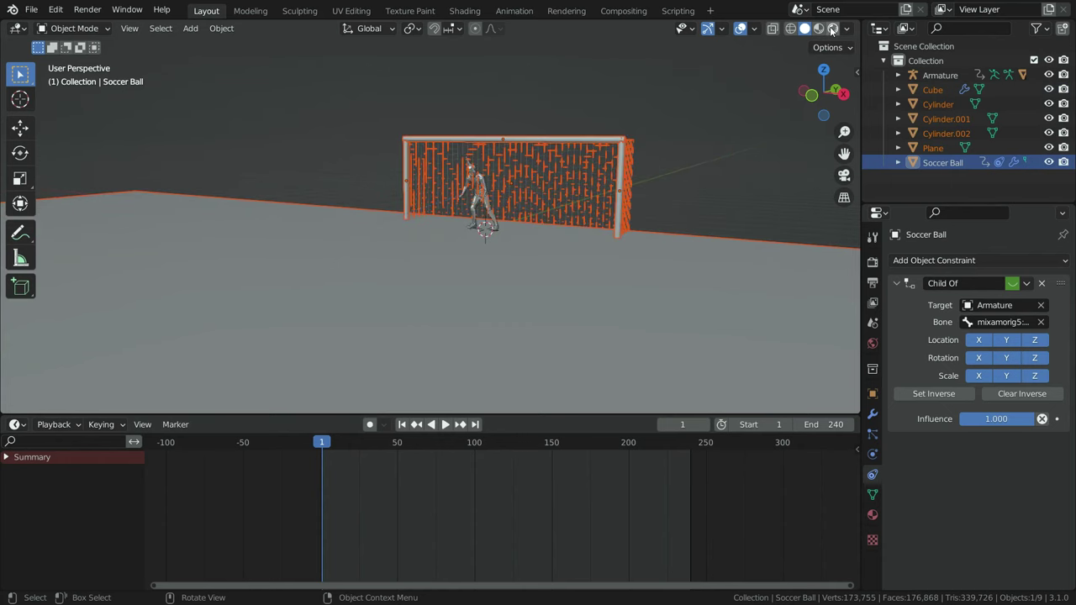
pyautogui.press('z')
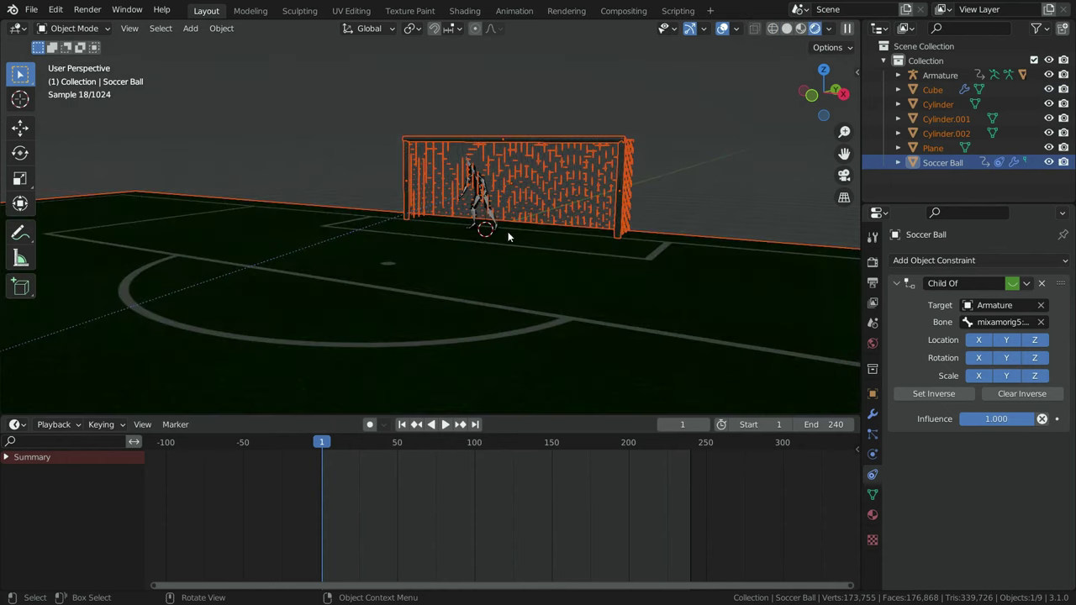
pyautogui.click(682, 154)
pyautogui.moveTo(493, 267); pyautogui.dragTo(332, 179, button='middle')
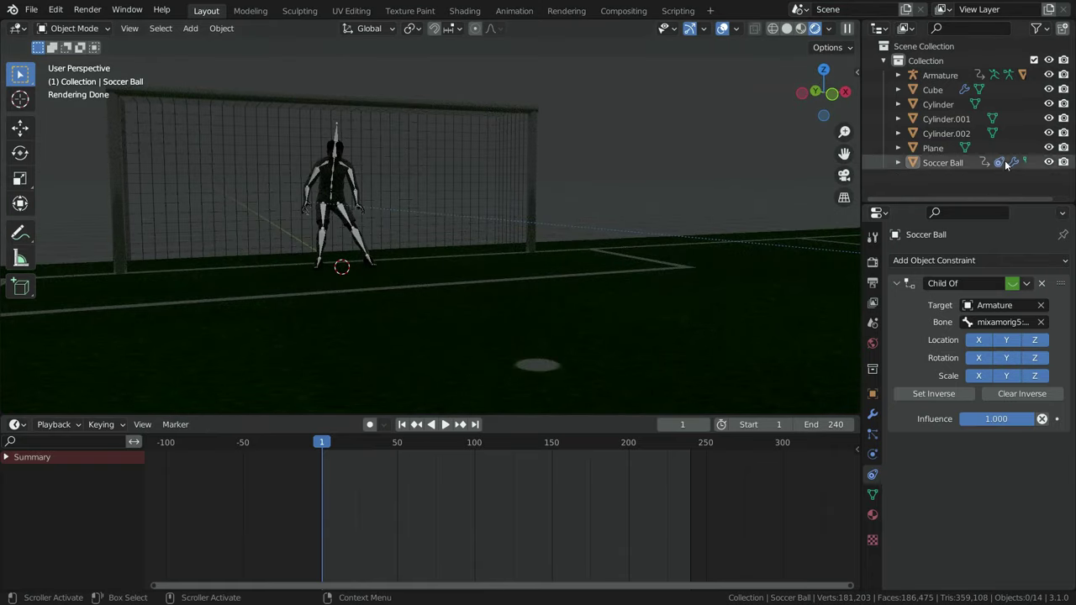
pyautogui.click(1048, 75)
pyautogui.moveTo(525, 221); pyautogui.dragTo(583, 220, button='middle')
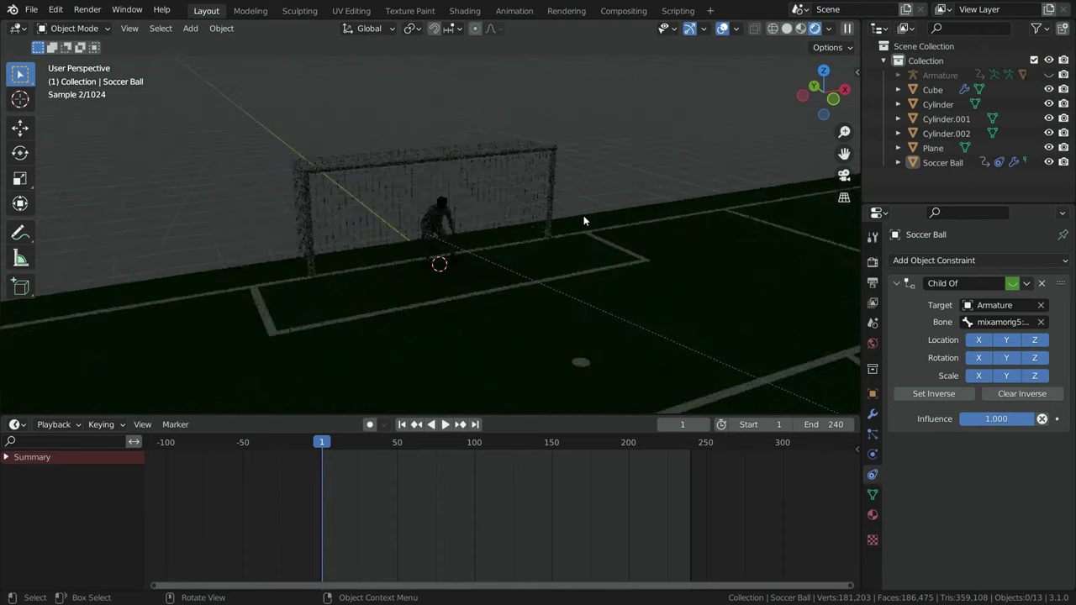
# Set the scene's render engine to Eevee
pyautogui.click(873, 262)
pyautogui.click(985, 260)
pyautogui.click(984, 277)
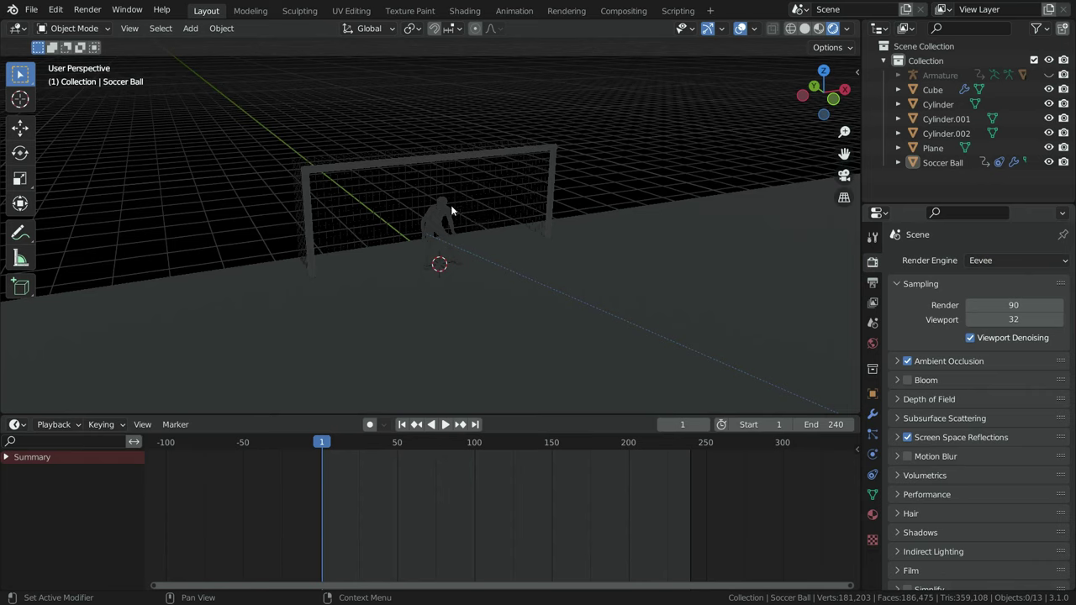
pyautogui.moveTo(452, 207); pyautogui.dragTo(463, 221, button='middle')
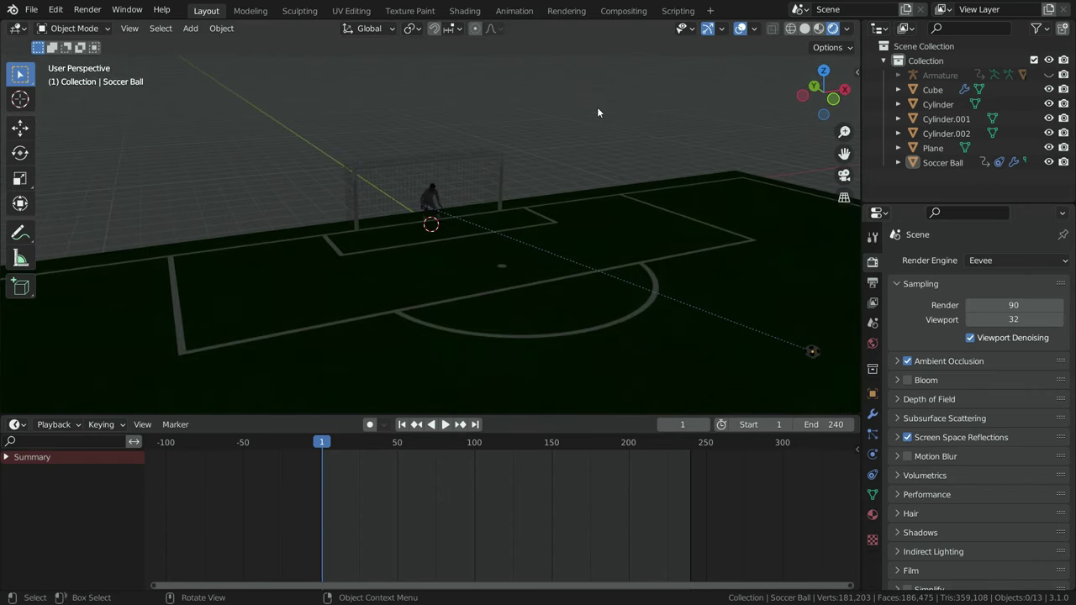
# Add a Sun light at the world origin
pyautogui.hotkey('shift', 'a')
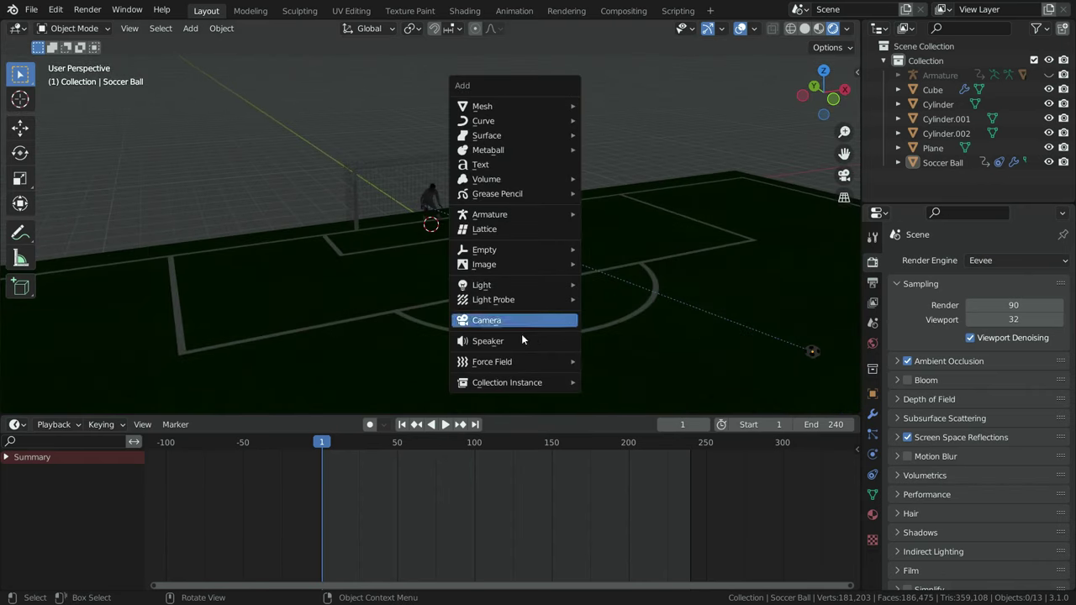
pyautogui.moveTo(513, 285)
pyautogui.click(606, 303)
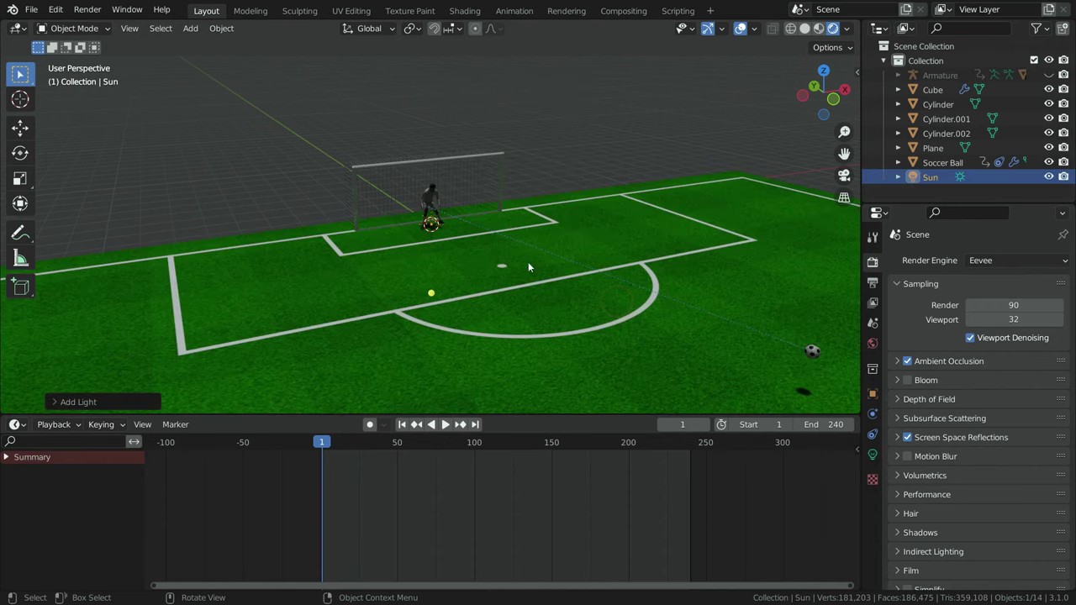
# Move the Sun light about 6 m out in front of the goal and 3 m up, and aim it at the goalkeeper
pyautogui.press('KP_3')
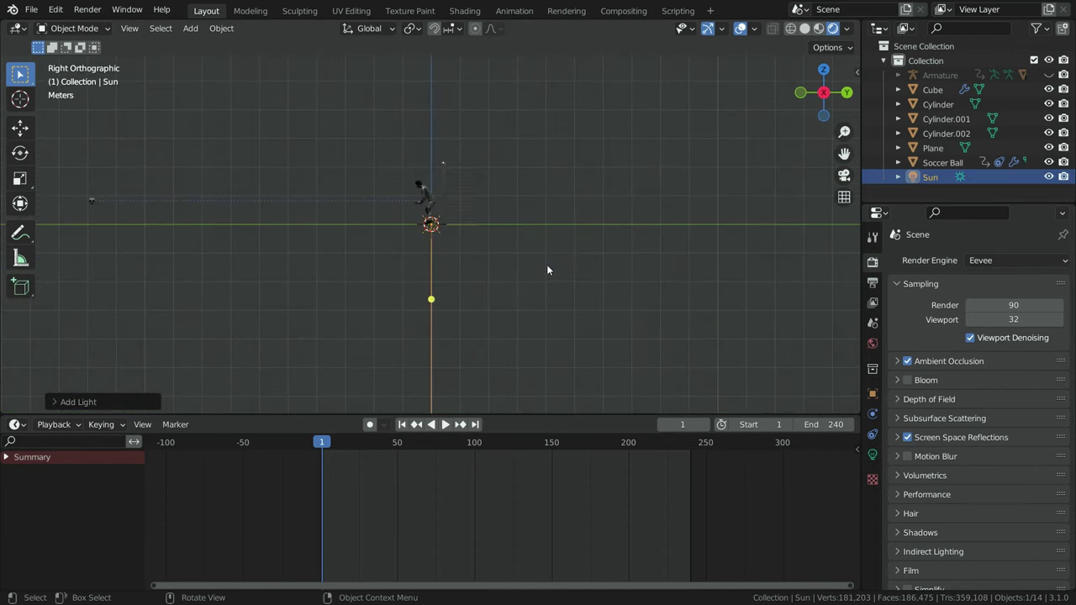
pyautogui.press('g')
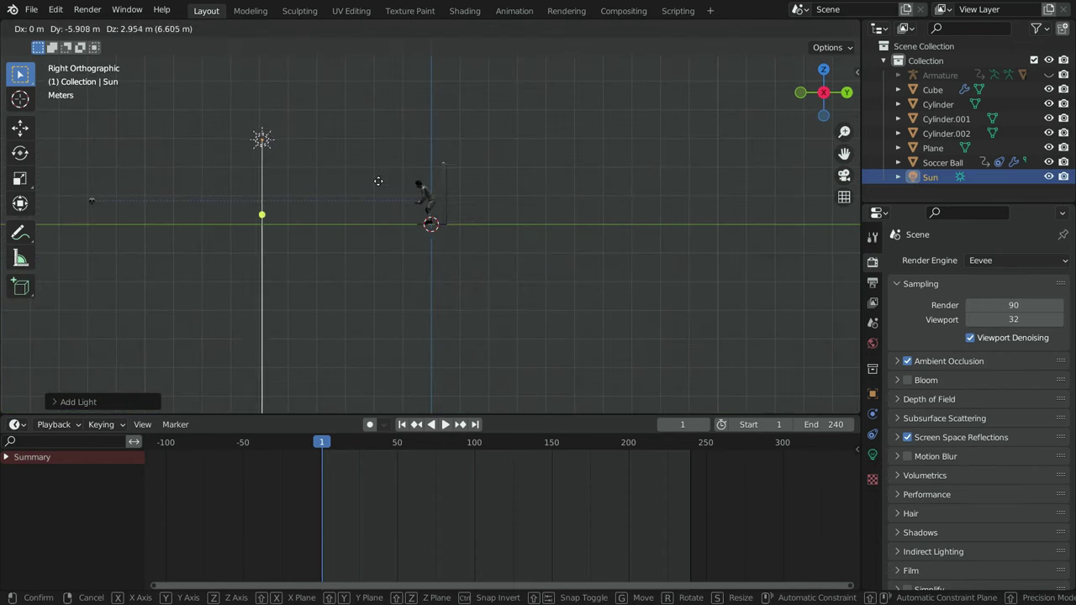
pyautogui.click(385, 184)
pyautogui.moveTo(293, 221); pyautogui.dragTo(261, 226, button='middle')
pyautogui.moveTo(271, 211); pyautogui.dragTo(206, 202)
pyautogui.scroll(3, 145, 186)
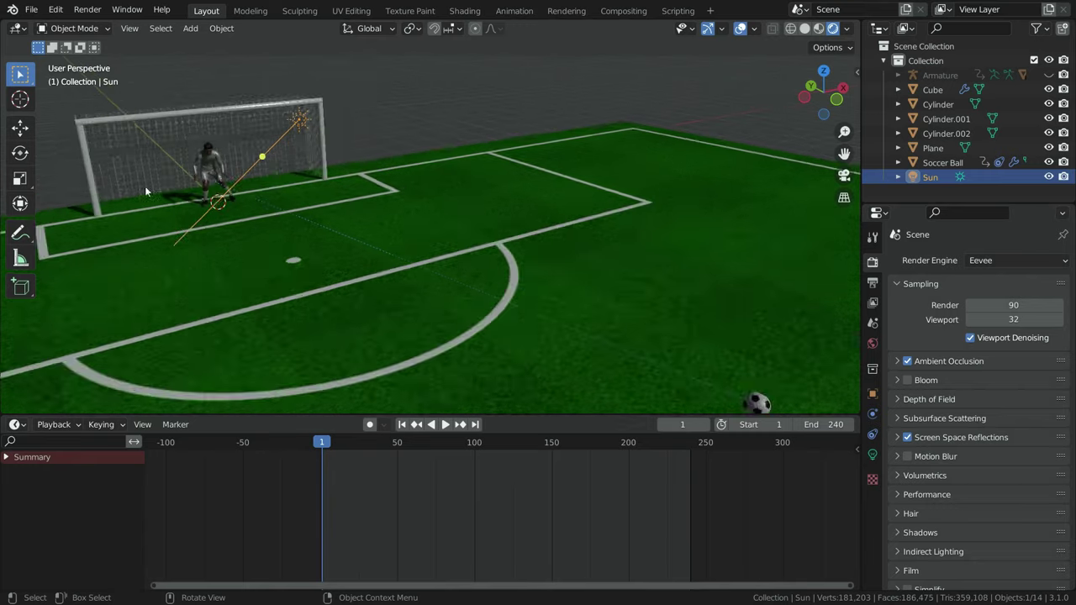
pyautogui.scroll(-2, 252, 168)
pyautogui.scroll(2, 401, 134)
# Set the Sun light's strength to 4
pyautogui.click(873, 454)
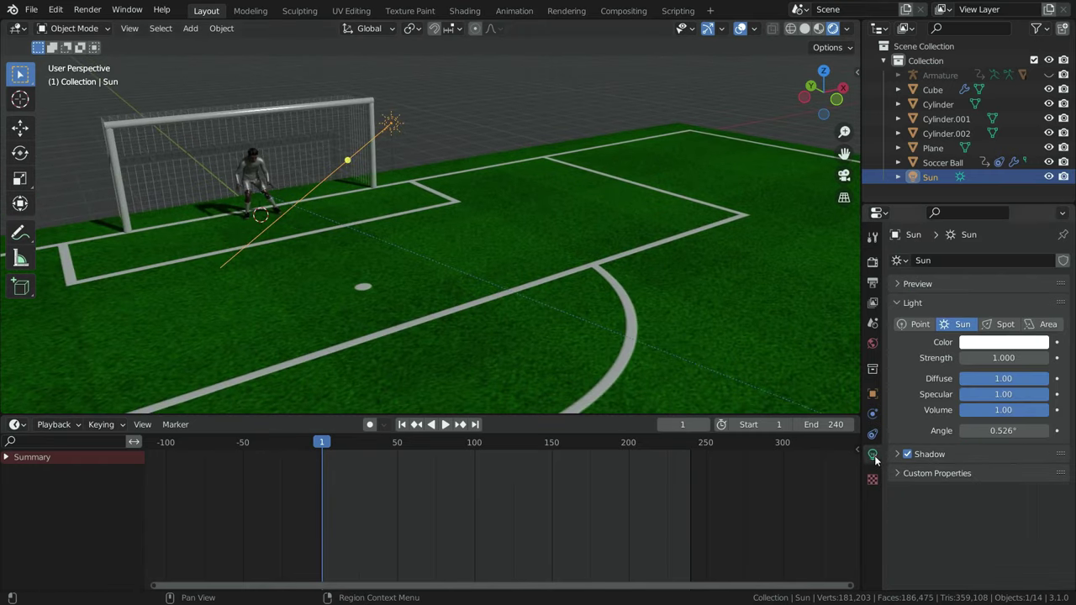
pyautogui.click(1004, 357)
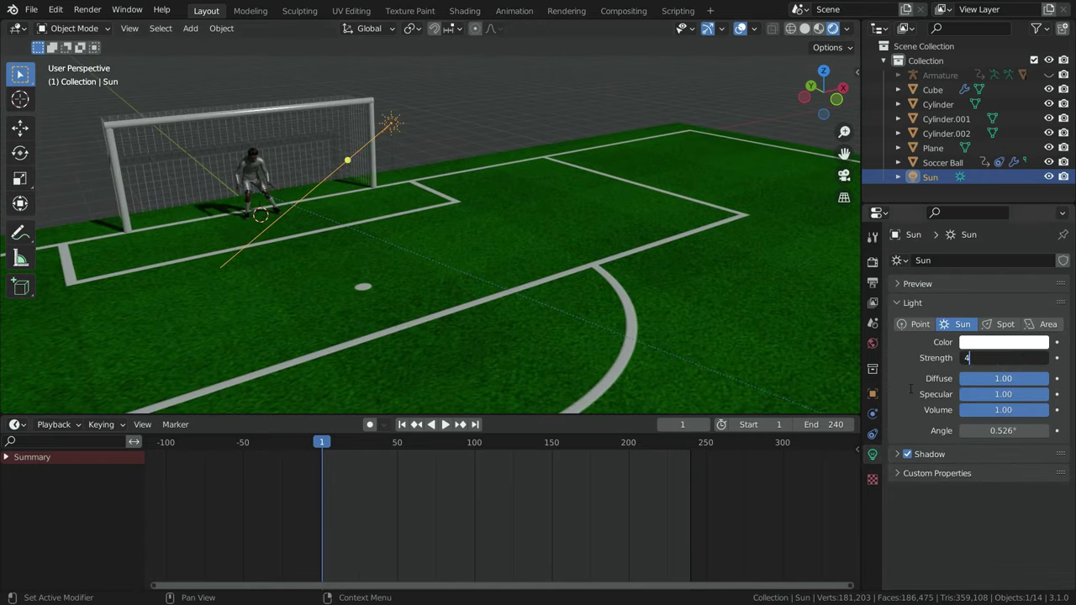
pyautogui.write('4')
pyautogui.press('Return')
pyautogui.scroll(-2, 375, 199)
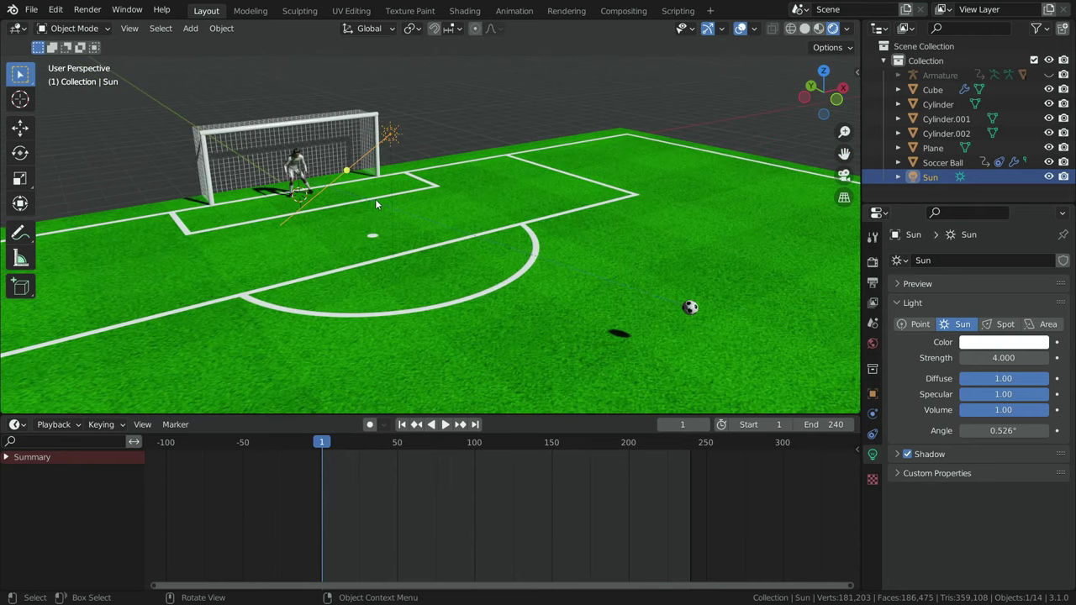
pyautogui.scroll(1, 375, 198)
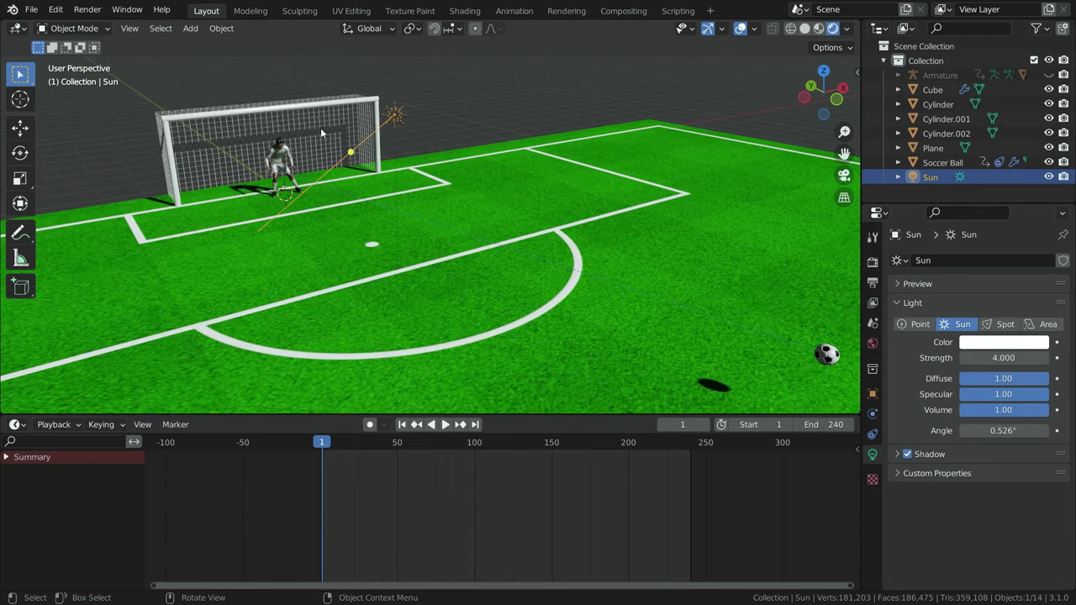
# Set the viewport's Clip Start to 0.01 m
pyautogui.scroll(4, 271, 159)
pyautogui.scroll(1, 298, 177)
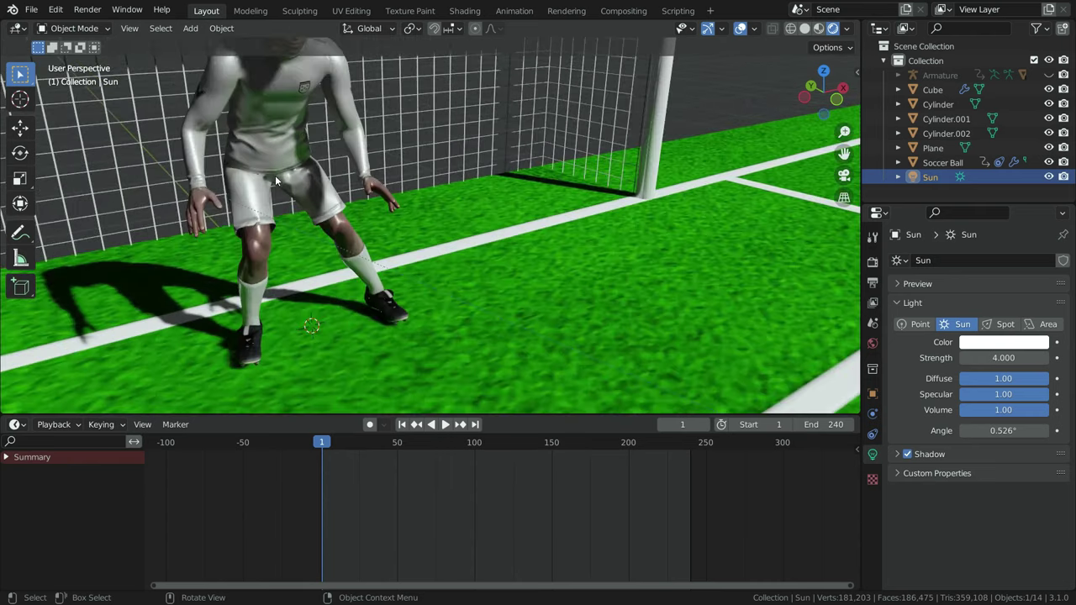
pyautogui.scroll(-1, 275, 175)
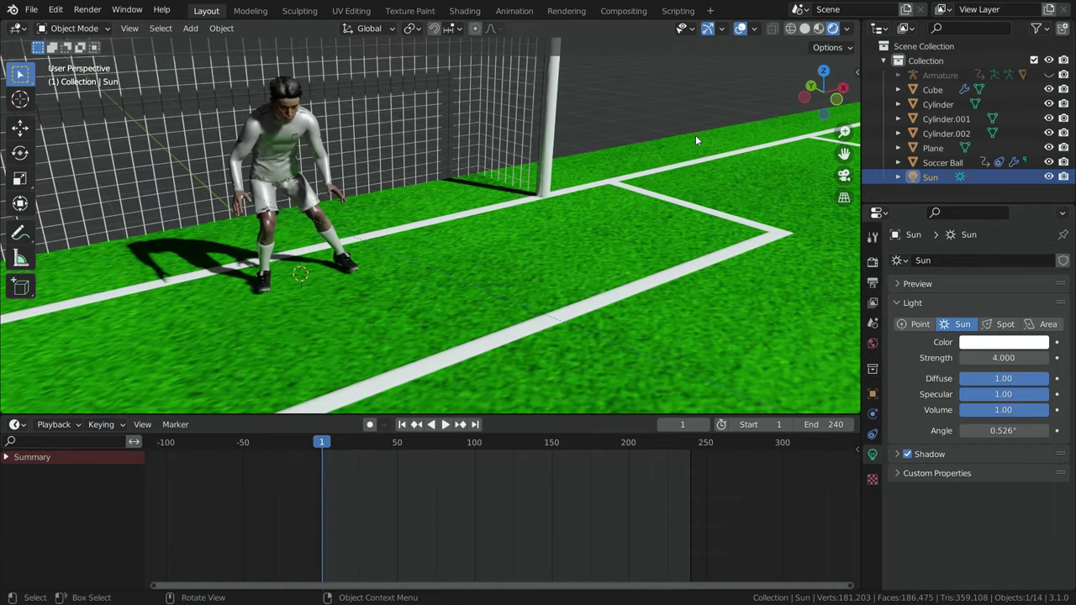
pyautogui.press('n')
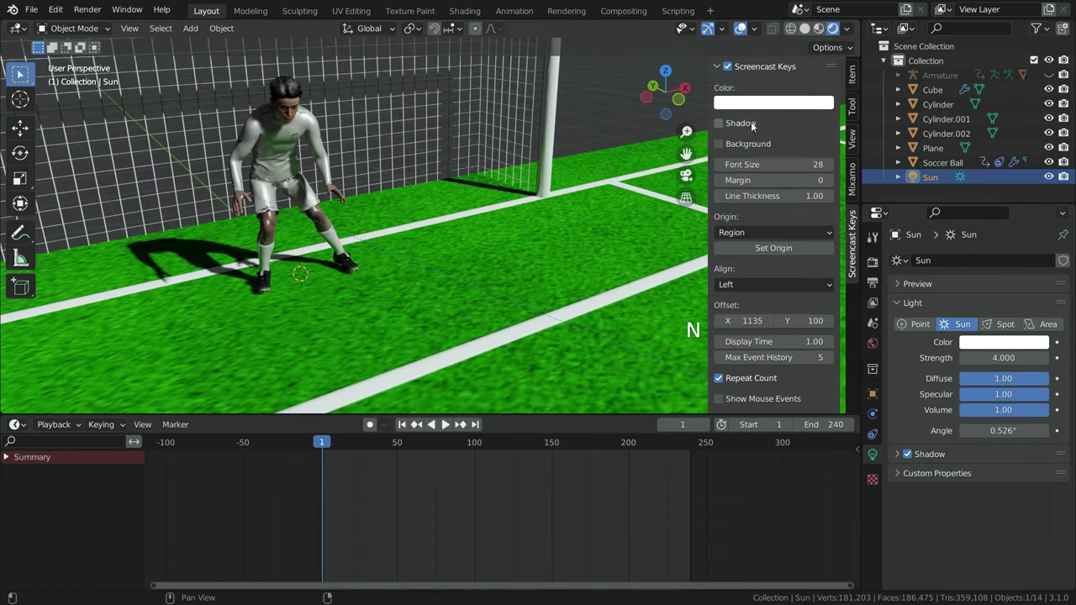
pyautogui.click(852, 137)
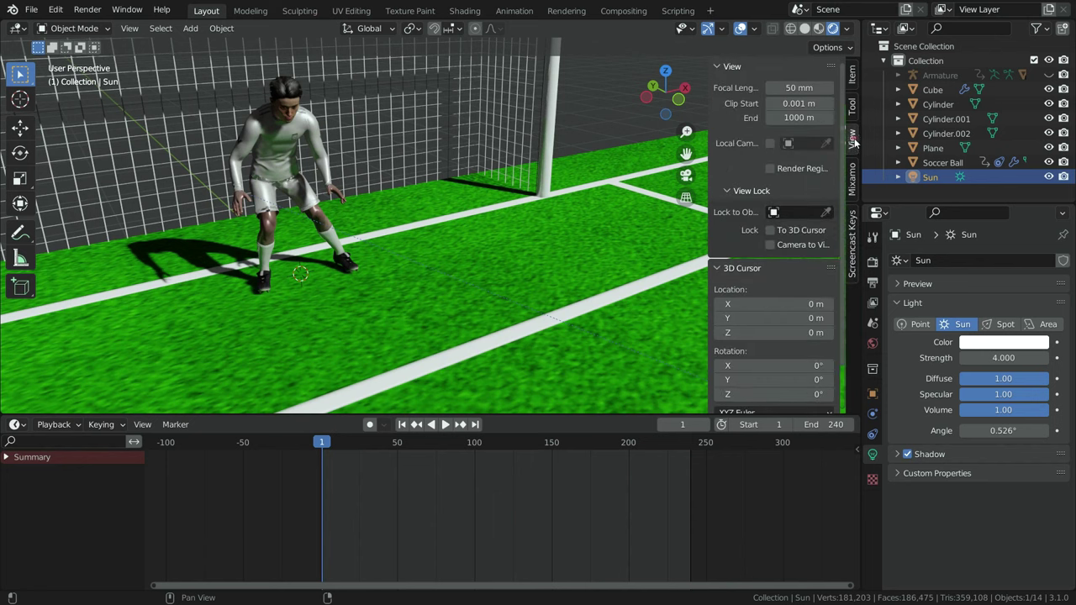
pyautogui.click(802, 104)
pyautogui.write('0.01')
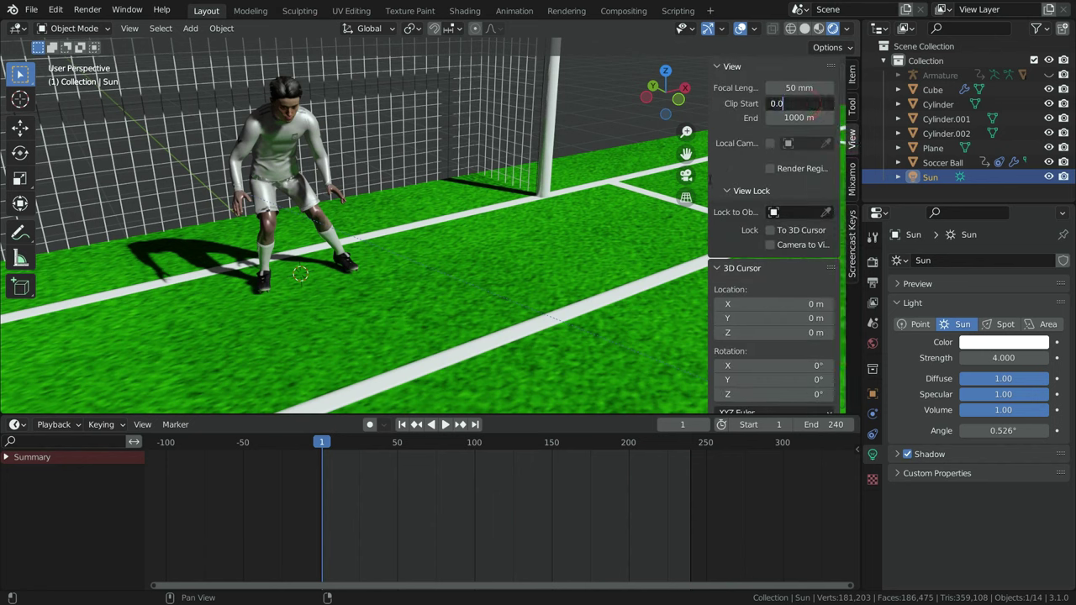
pyautogui.press('Return')
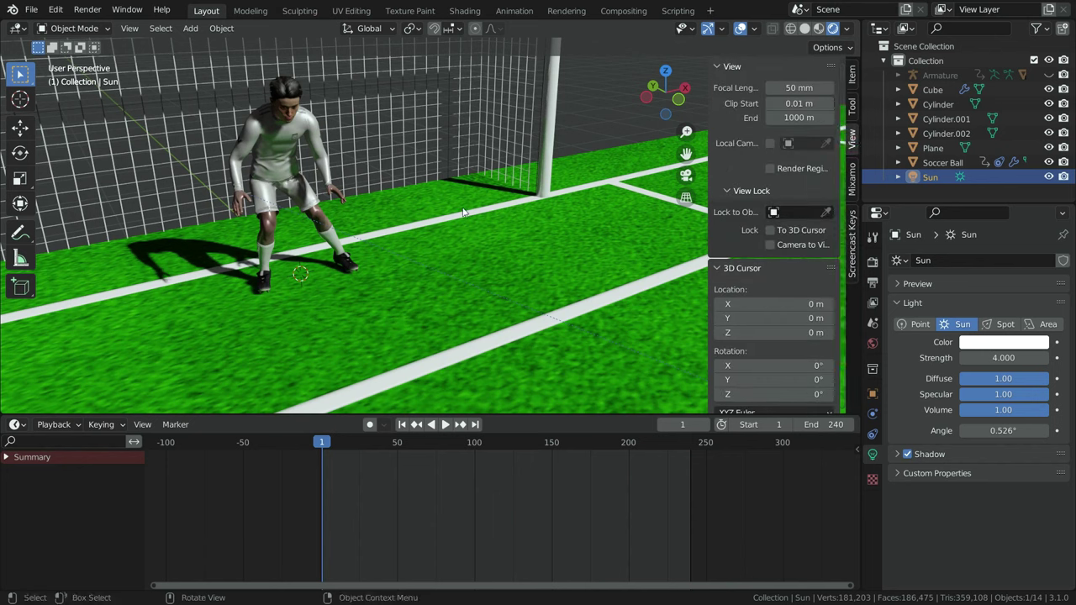
pyautogui.press('n')
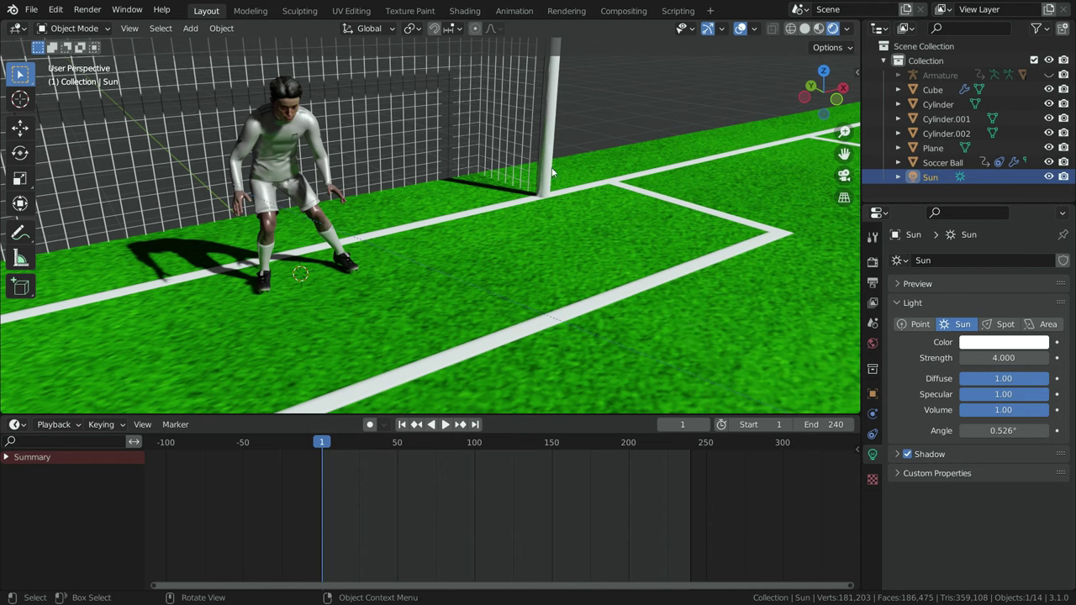
# Set the Metallic value of the goalkeeper shirt's Ch38_body material to 0 in its shader nodes
pyautogui.click(285, 158)
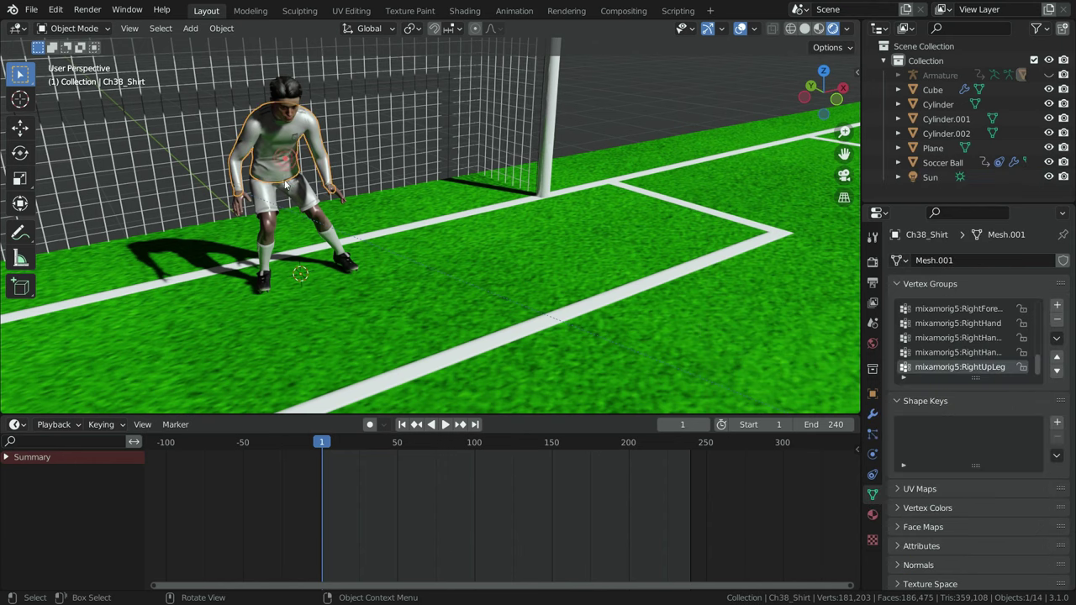
pyautogui.click(17, 425)
pyautogui.click(46, 558)
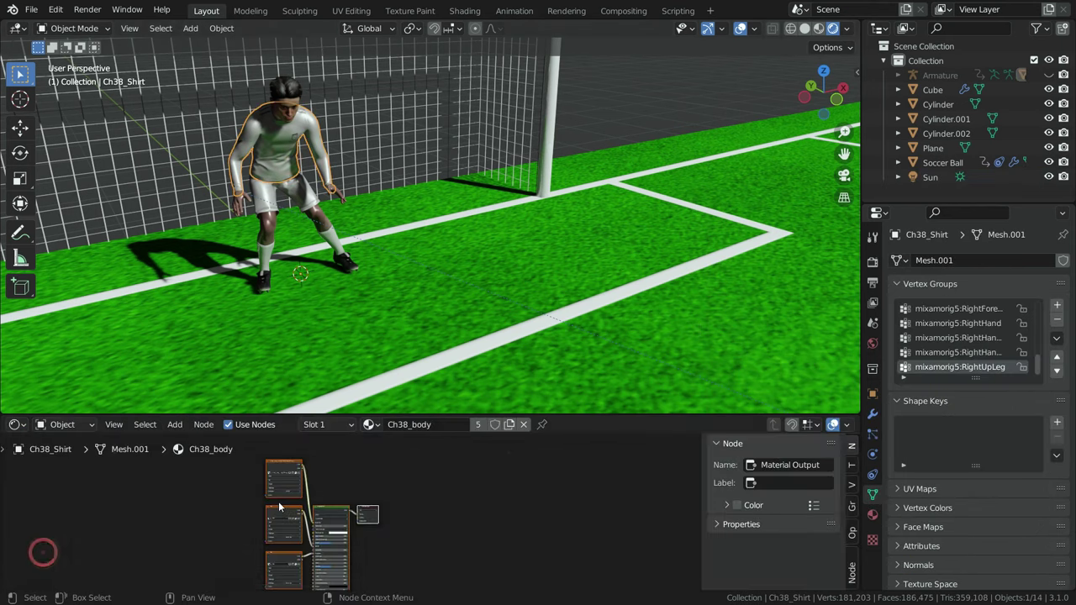
pyautogui.scroll(8, 311, 536)
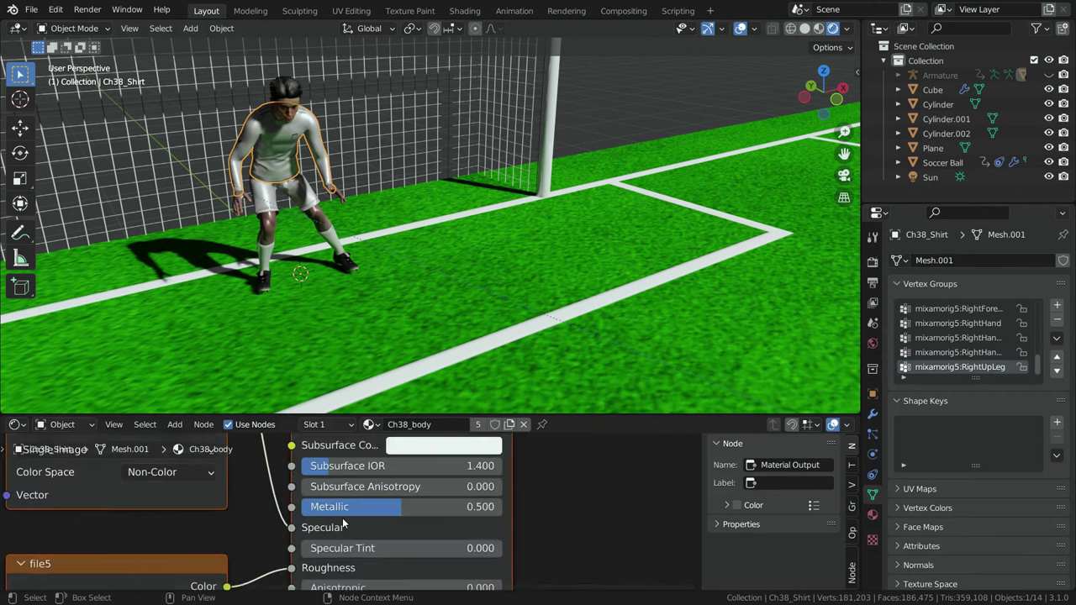
pyautogui.moveTo(407, 513); pyautogui.dragTo(266, 268)
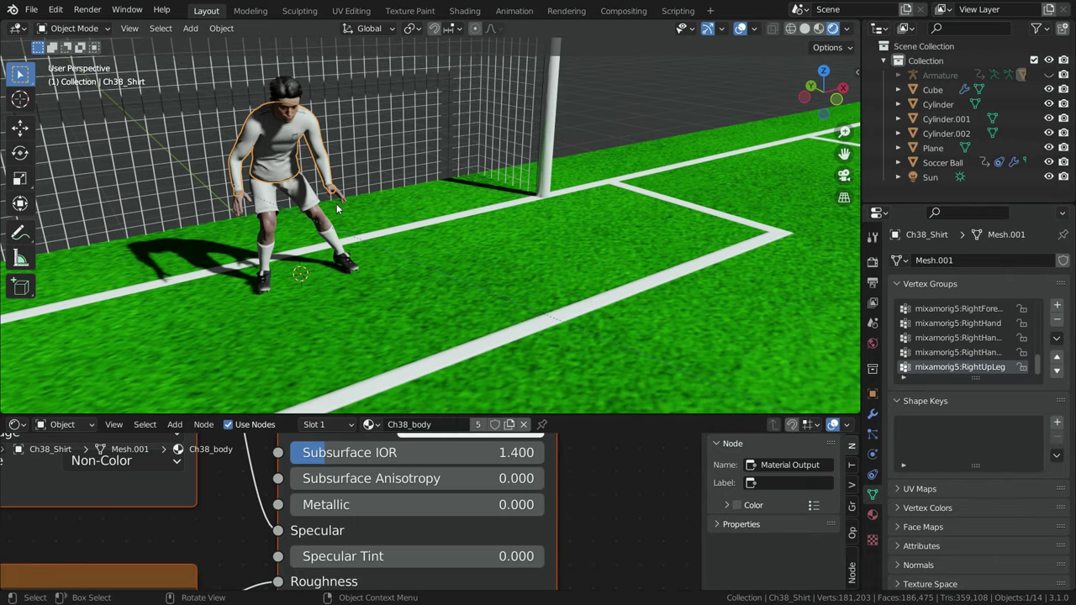
# Add a camera and align it to an angled view showing the whole goal and part of the penalty area
pyautogui.scroll(-6, 336, 209)
pyautogui.moveTo(337, 208); pyautogui.dragTo(500, 109, button='middle')
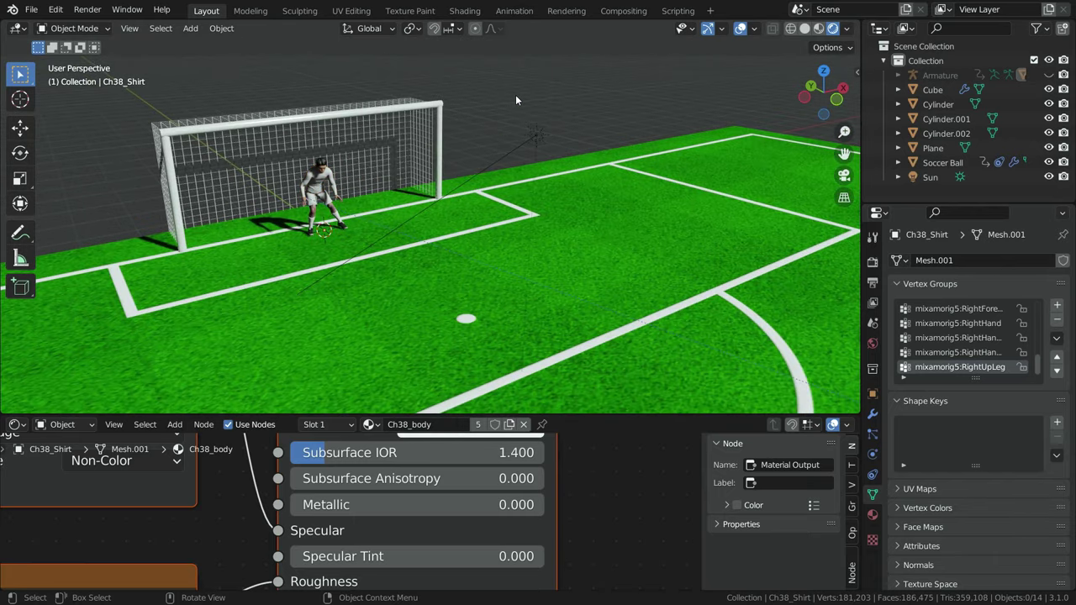
pyautogui.click(190, 28)
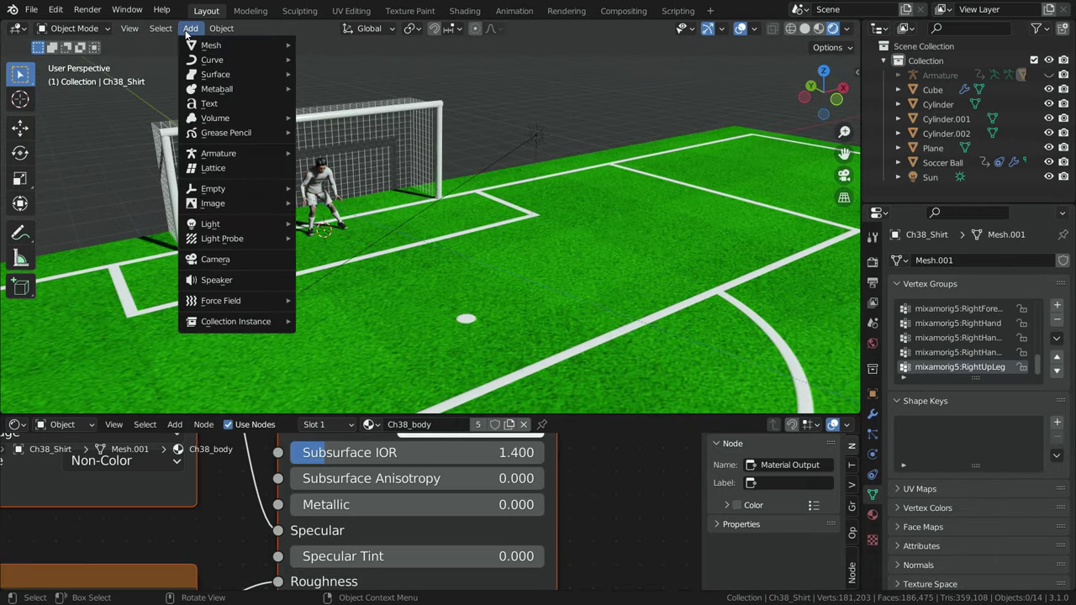
pyautogui.click(244, 261)
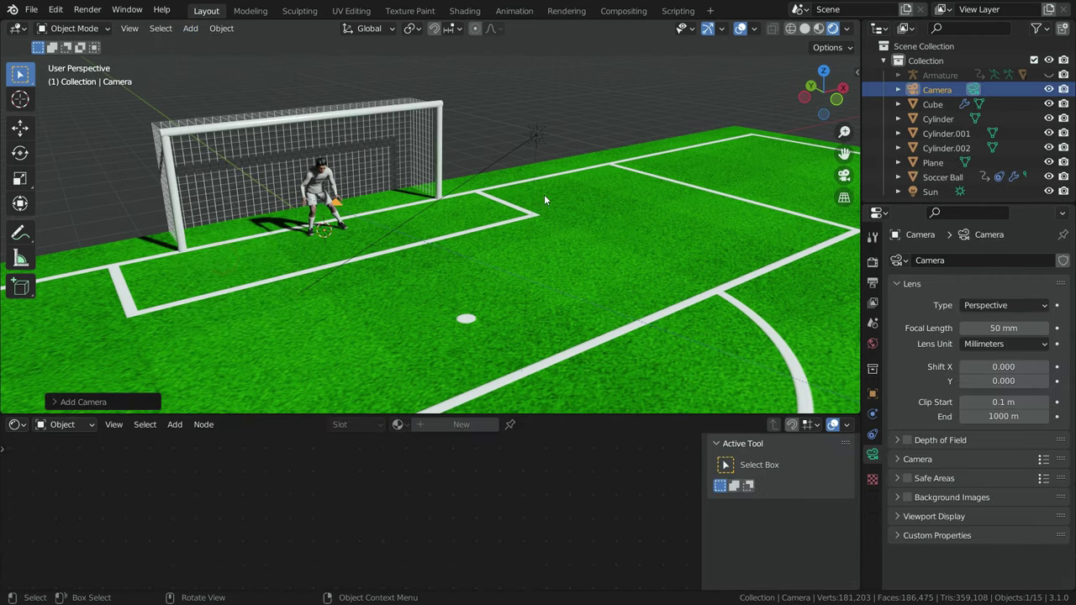
pyautogui.moveTo(544, 194)
pyautogui.mouseDown(button='middle')
pyautogui.moveTo(505, 232)
pyautogui.moveTo(444, 262)
pyautogui.moveTo(425, 258)
pyautogui.moveTo(432, 252)
pyautogui.mouseUp(button='middle')
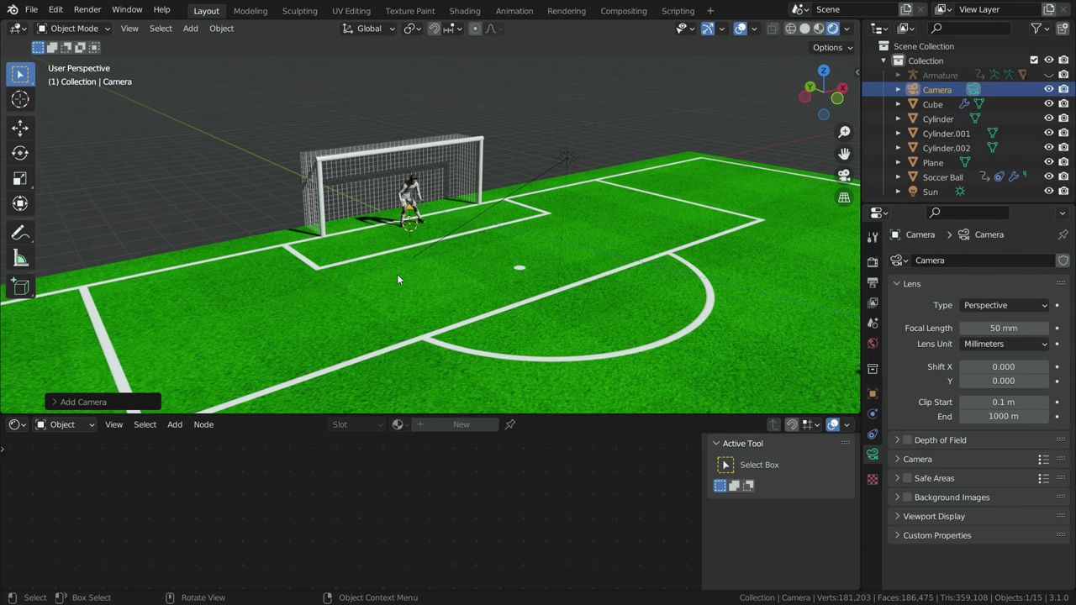
pyautogui.scroll(1, 397, 275)
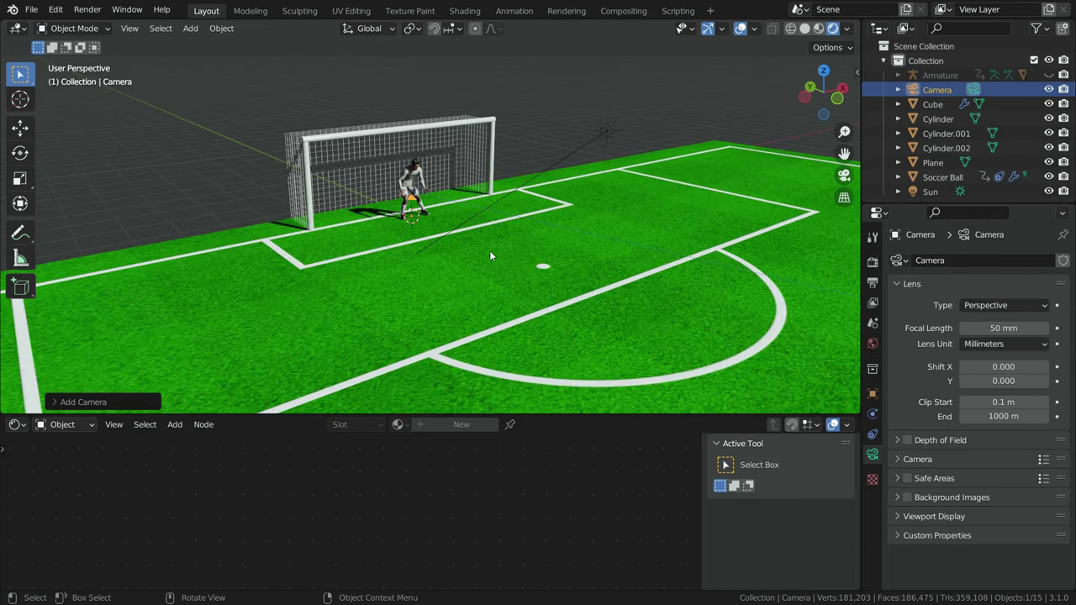
pyautogui.press('ctrl+alt+KP_0')
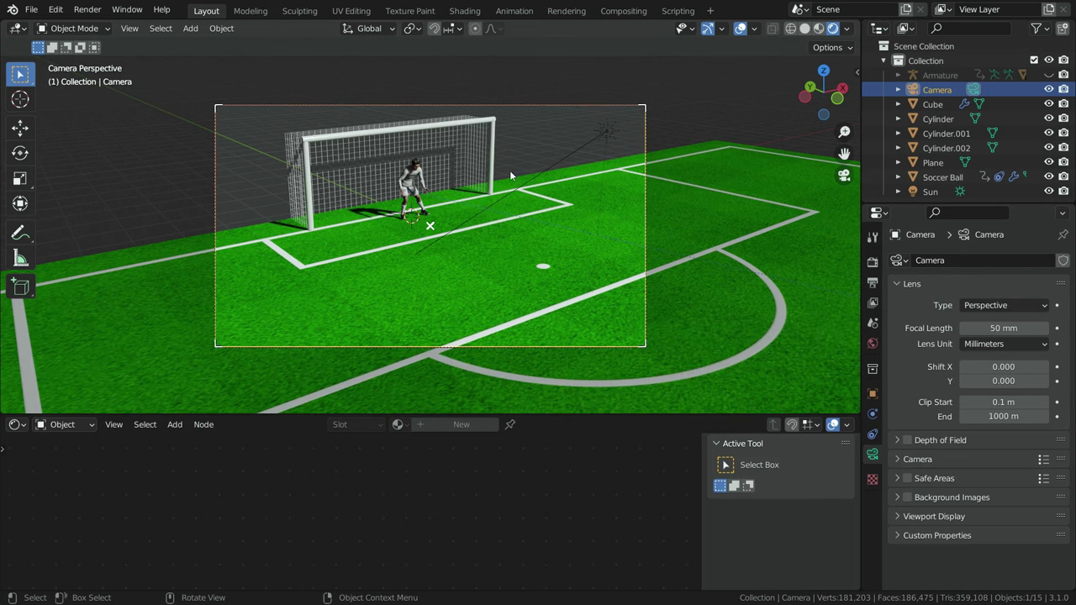
# Reposition the camera so the goal and goalkeeper sit in the upper left part of its frame with the penalty spot inside
pyautogui.click(504, 107)
pyautogui.press('g')
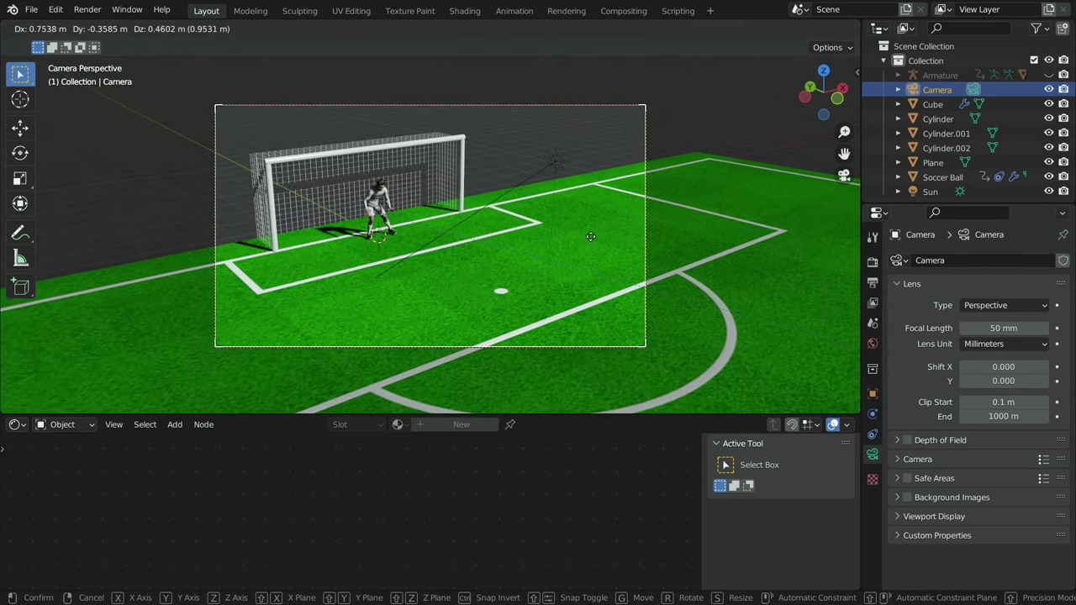
pyautogui.click(594, 239)
pyautogui.click(535, 108)
pyautogui.press('g')
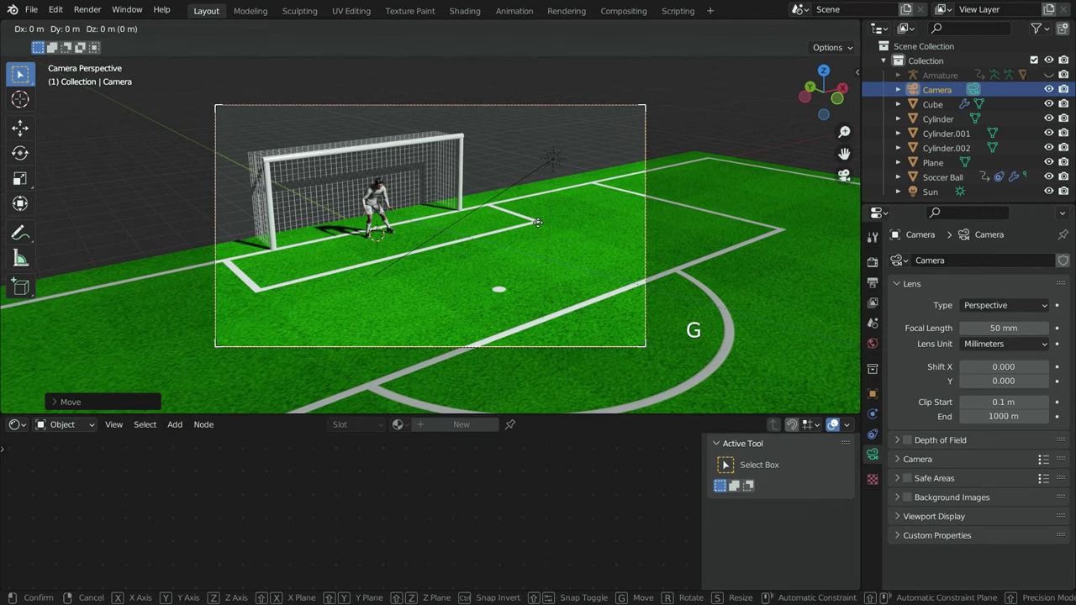
pyautogui.press('z')
pyautogui.press('z')
pyautogui.press('z')
pyautogui.press('z')
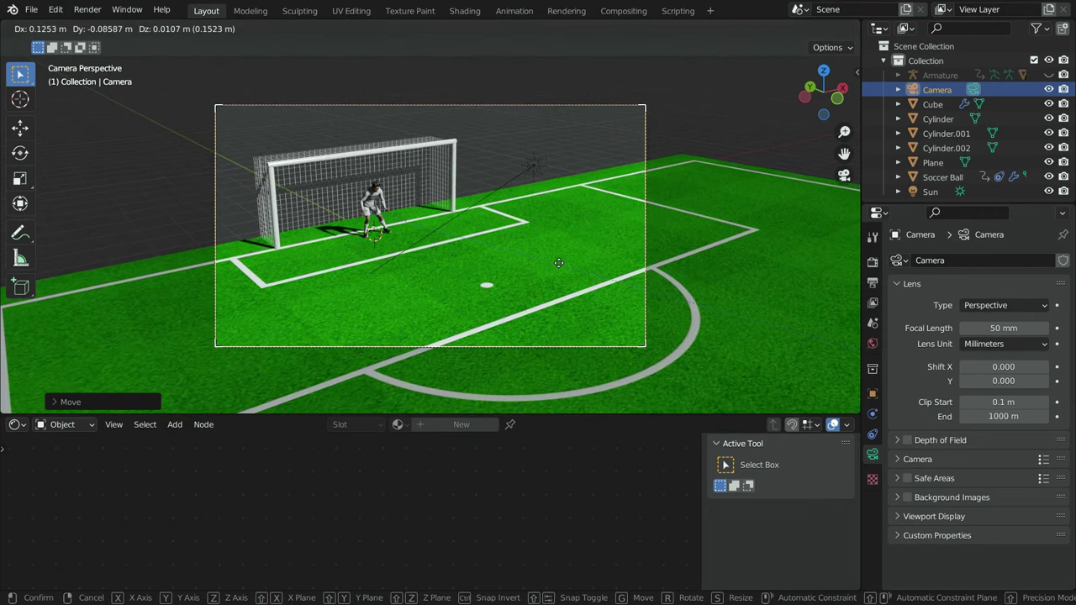
pyautogui.click(558, 263)
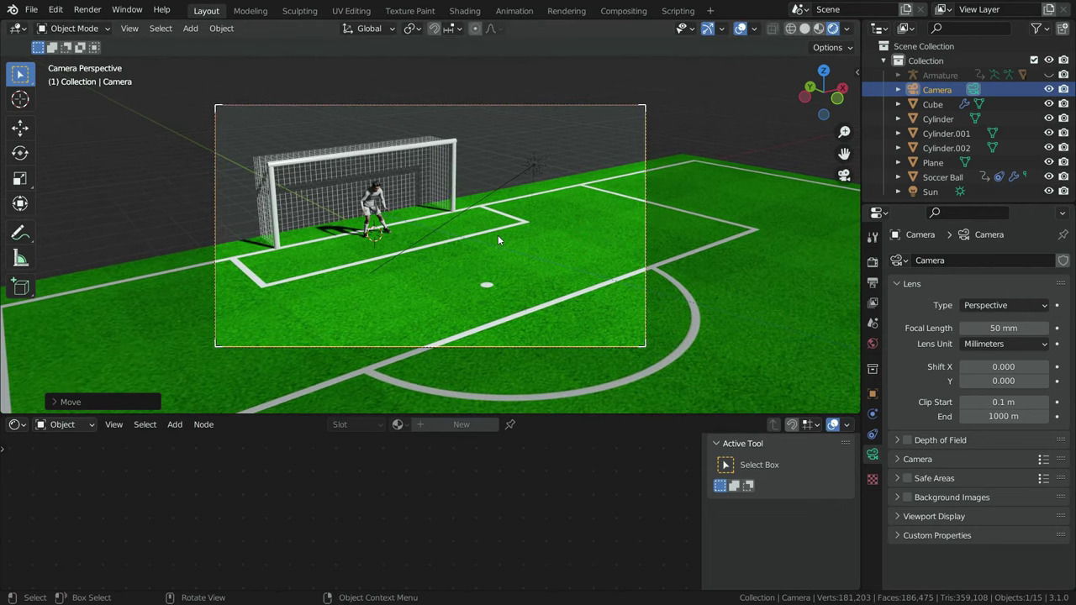
# Set the Eevee render sample count to 32
pyautogui.click(872, 261)
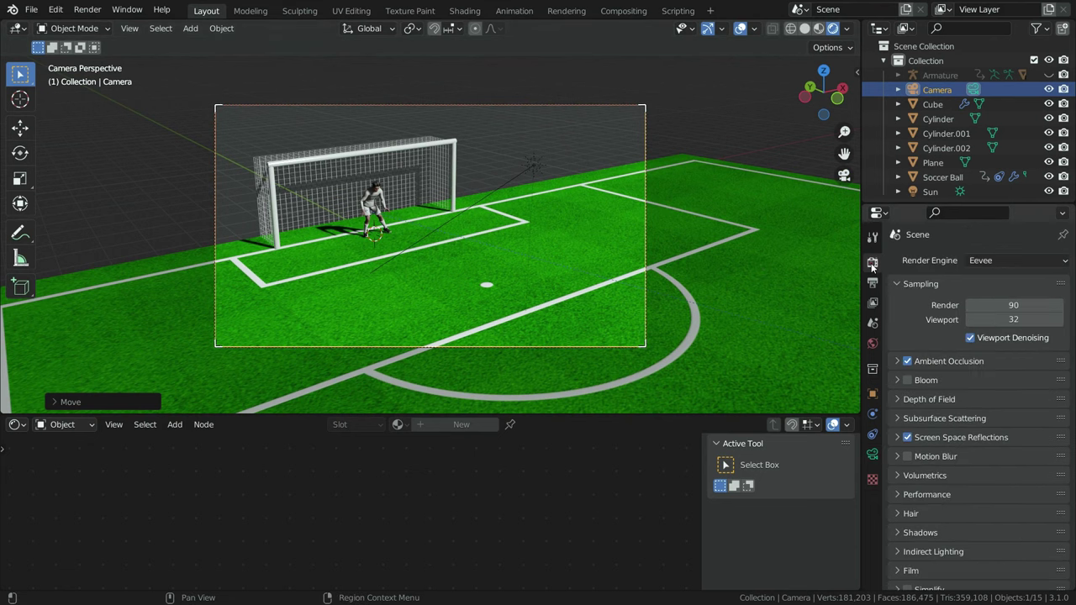
pyautogui.click(1015, 305)
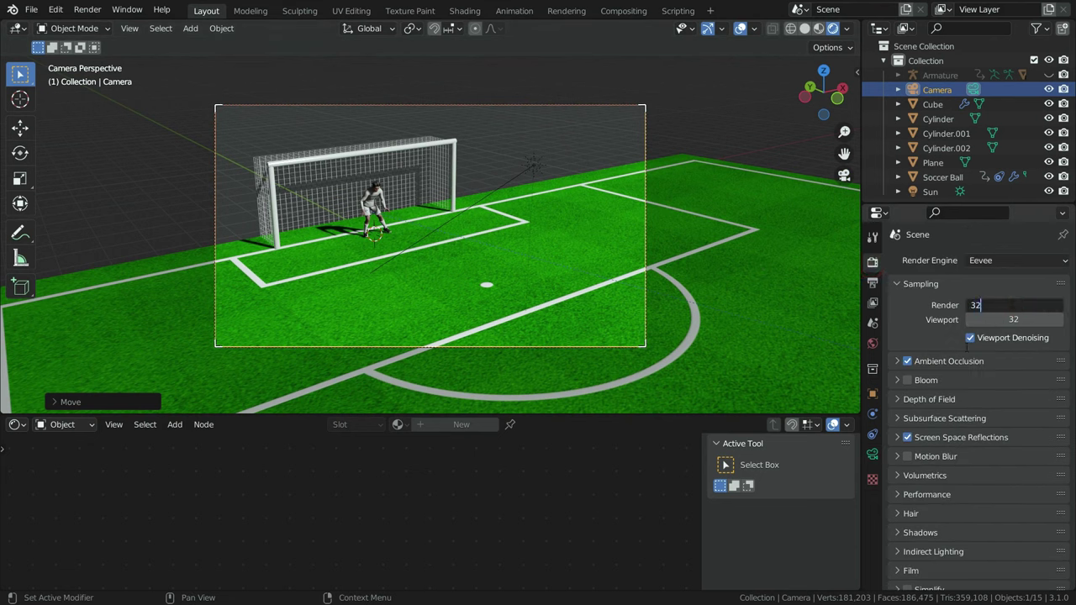
pyautogui.press('Return')
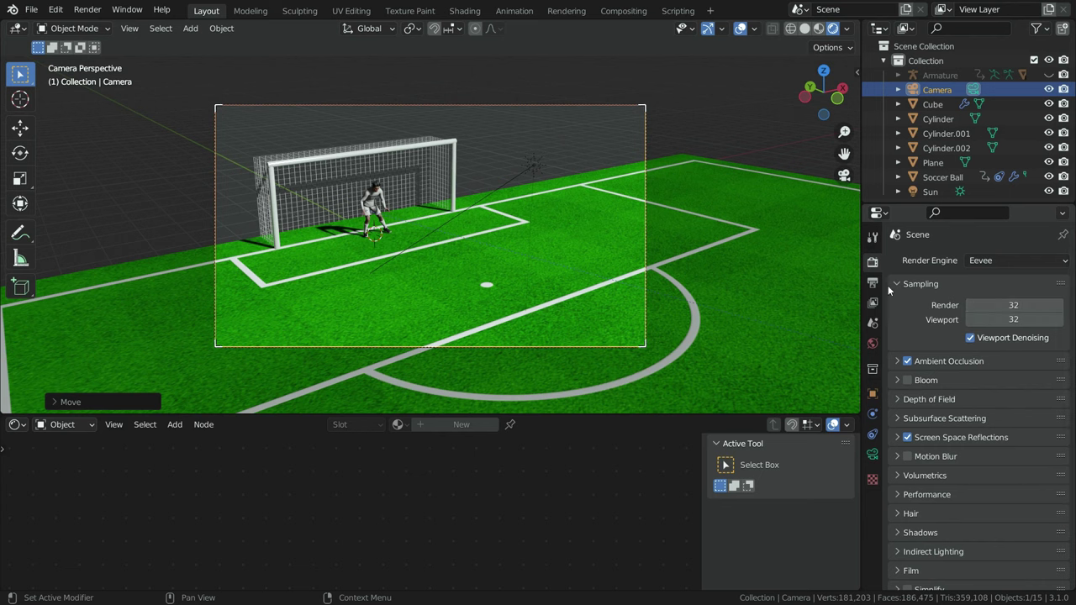
# Set the render output path to a file named "render result" on the Desktop
pyautogui.click(873, 282)
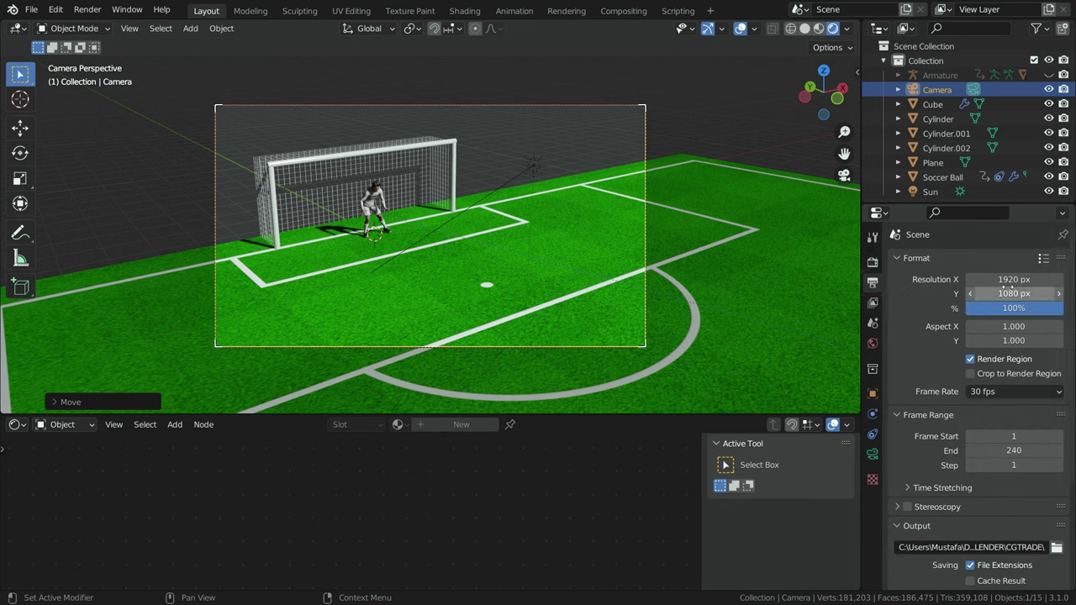
pyautogui.scroll(-5, 923, 404)
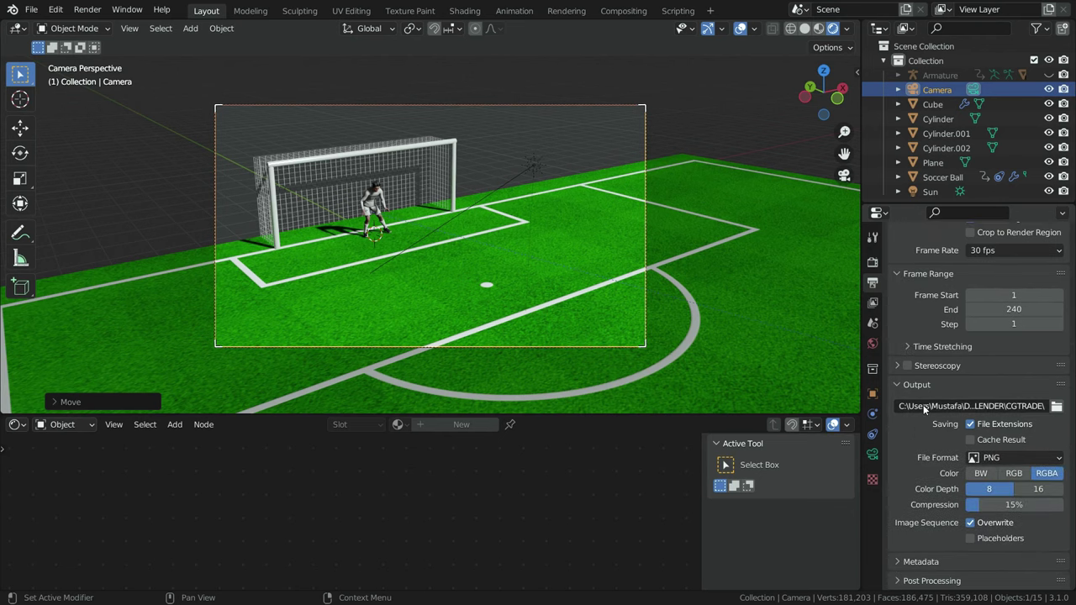
pyautogui.click(1057, 406)
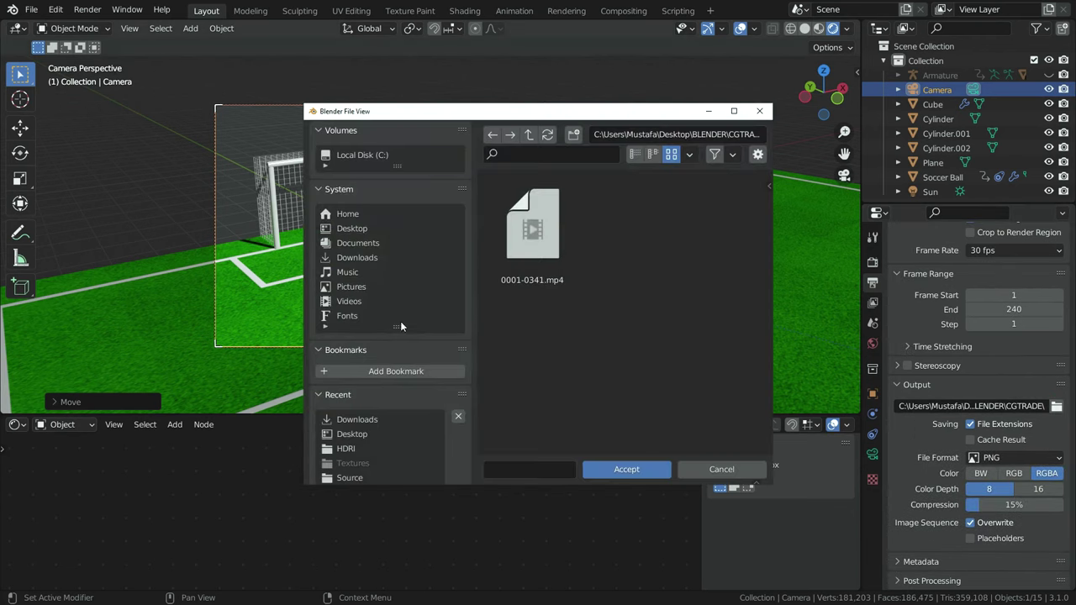
pyautogui.click(368, 234)
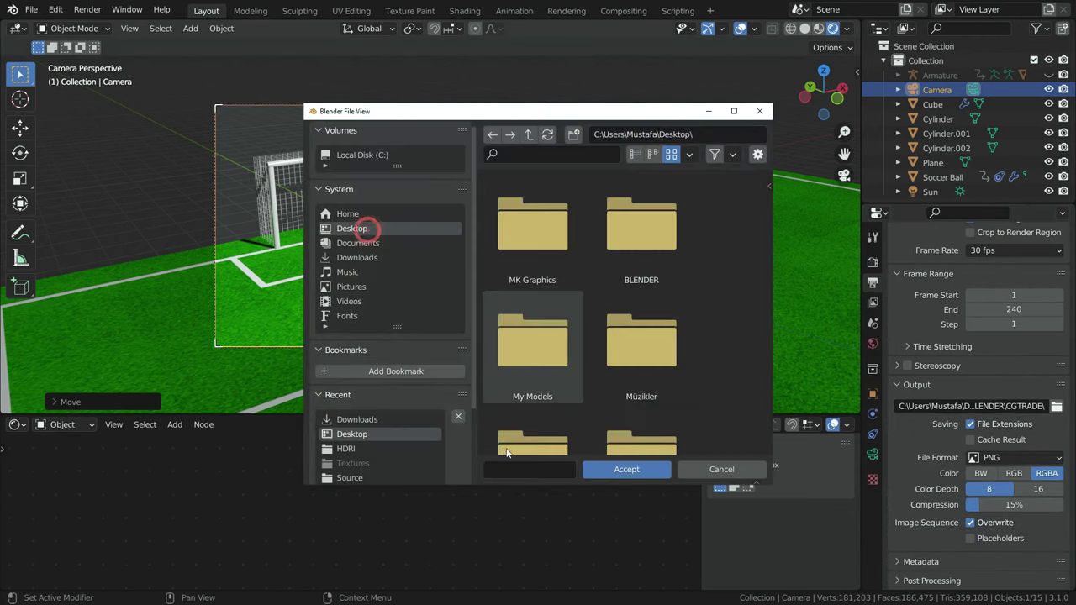
pyautogui.write('ren')
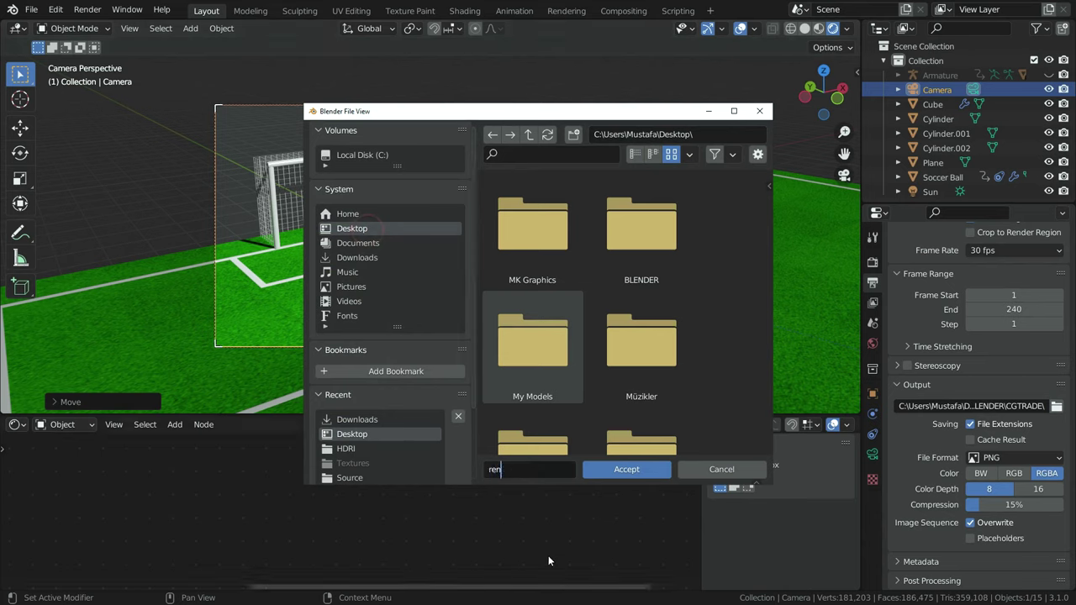
pyautogui.write('der result')
pyautogui.click(638, 474)
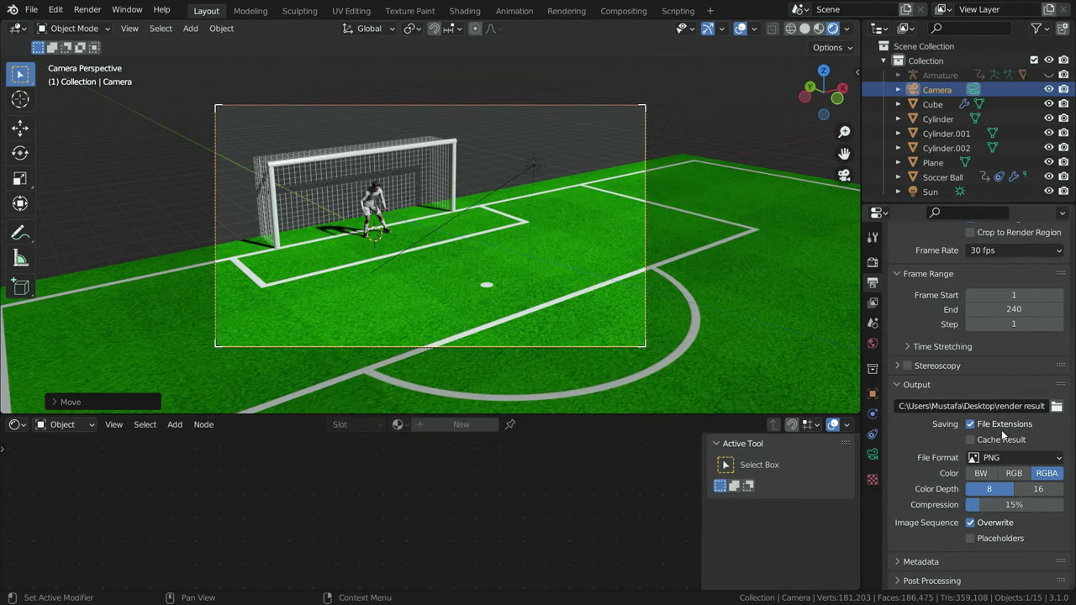
# Set the output file format to FFmpeg Video with an MPEG-4 container
pyautogui.click(1020, 456)
pyautogui.click(1000, 533)
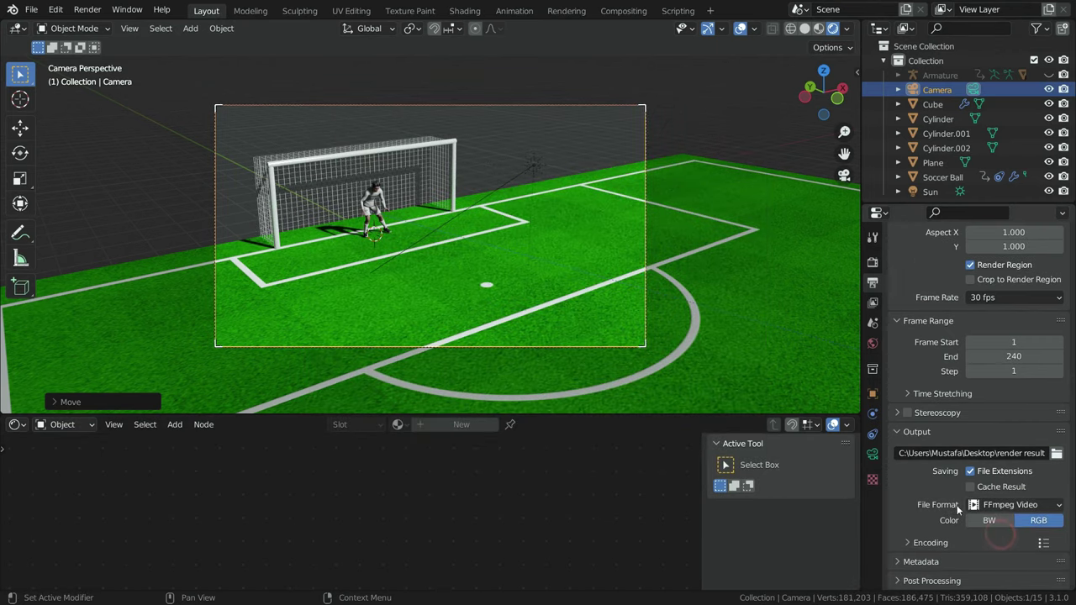
pyautogui.click(931, 542)
pyautogui.scroll(-4, 967, 504)
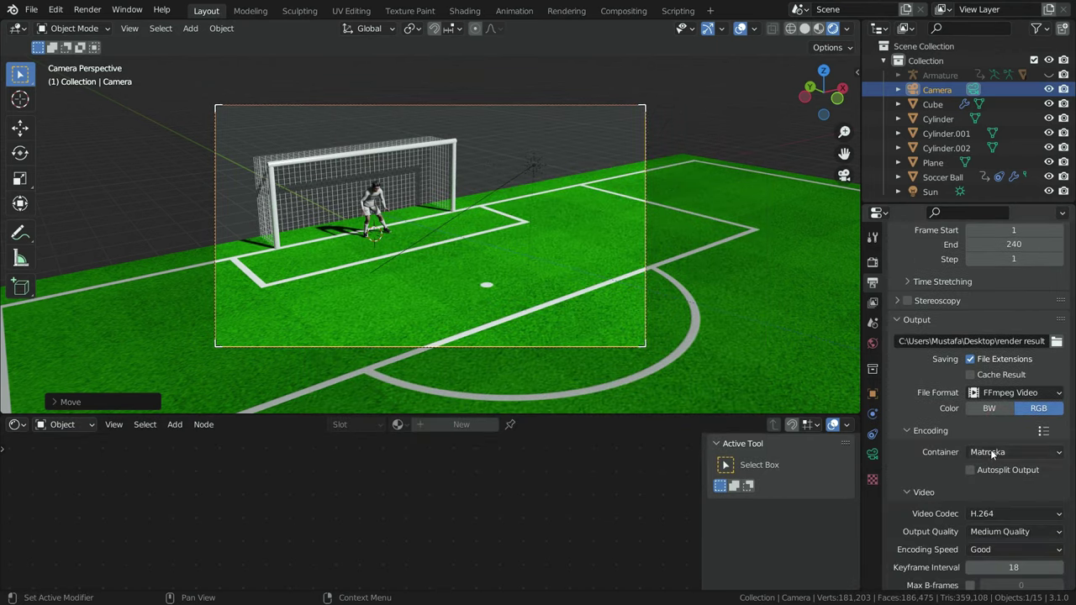
pyautogui.click(992, 451)
pyautogui.click(987, 404)
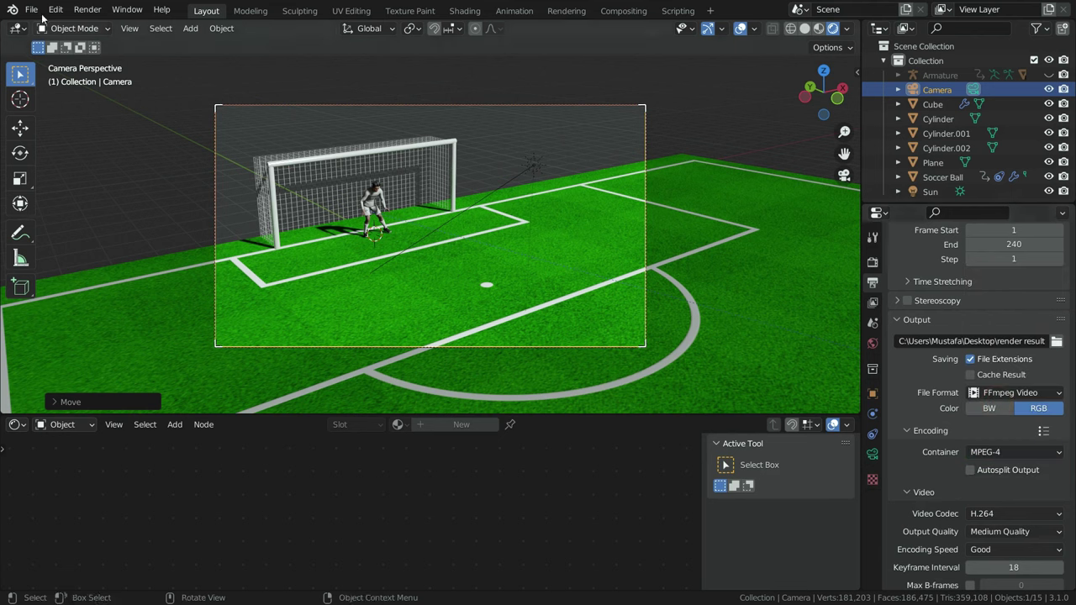
# Render the full goalkeeper animation through the scene camera
pyautogui.click(86, 10)
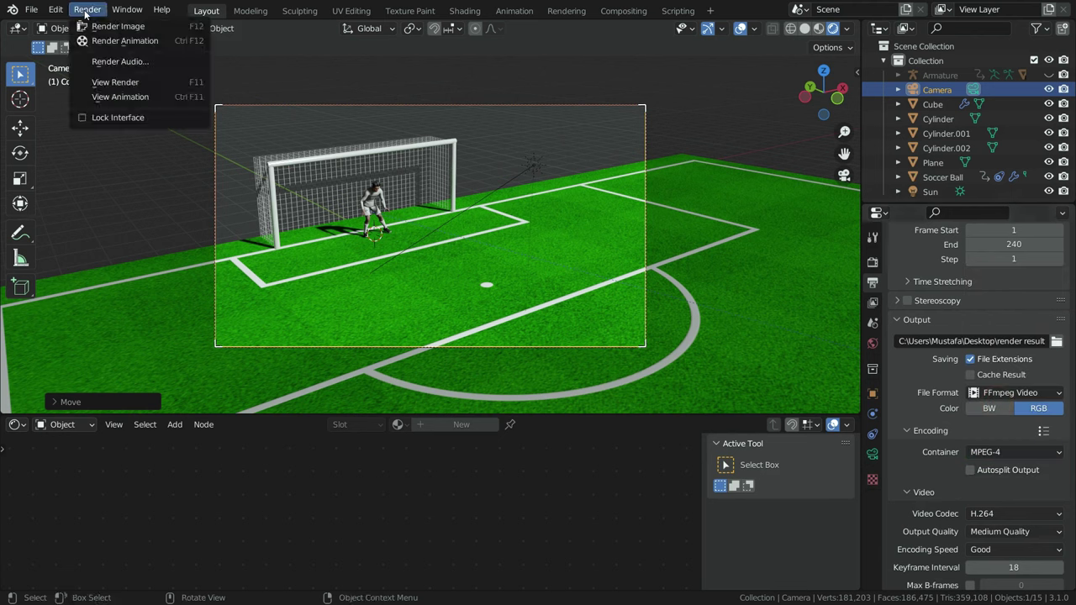
pyautogui.click(119, 42)
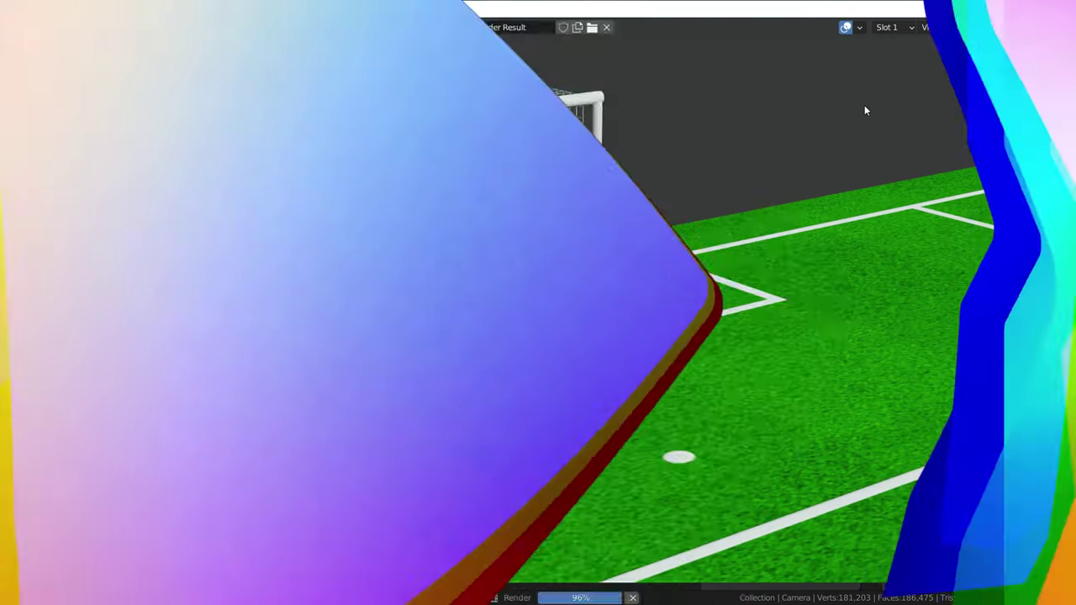